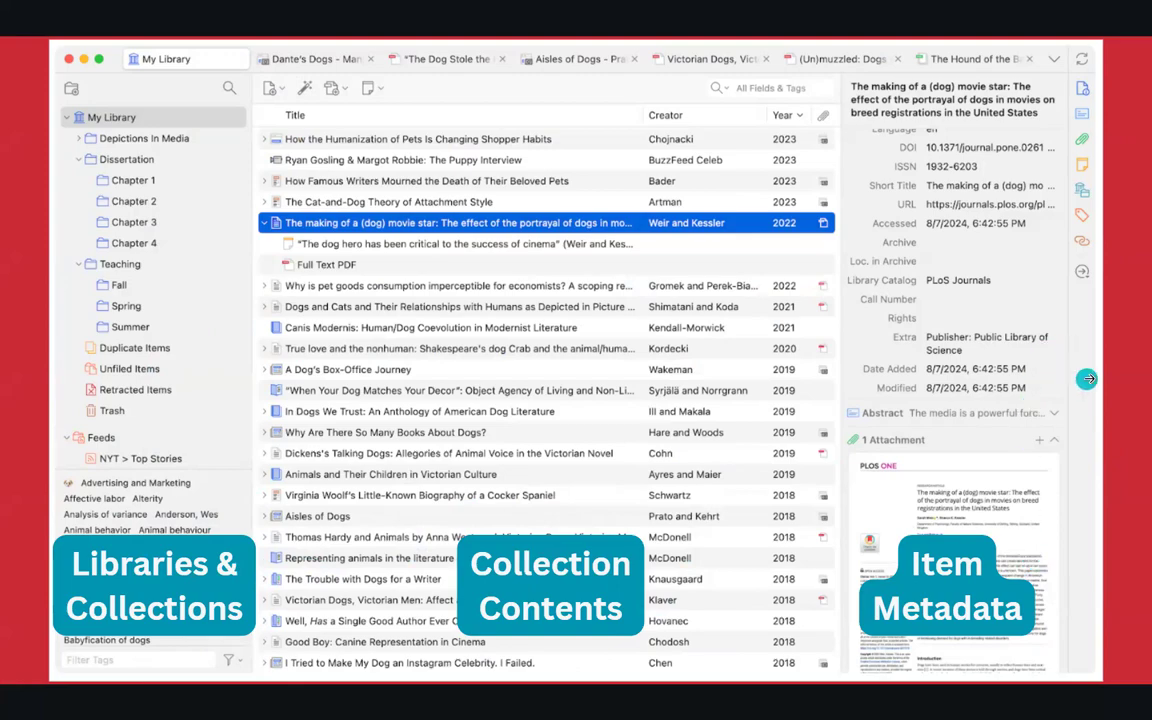
Advance the presentation to slide 8, the old-versus-new Zotero library pane comparison.
click(1100, 380)
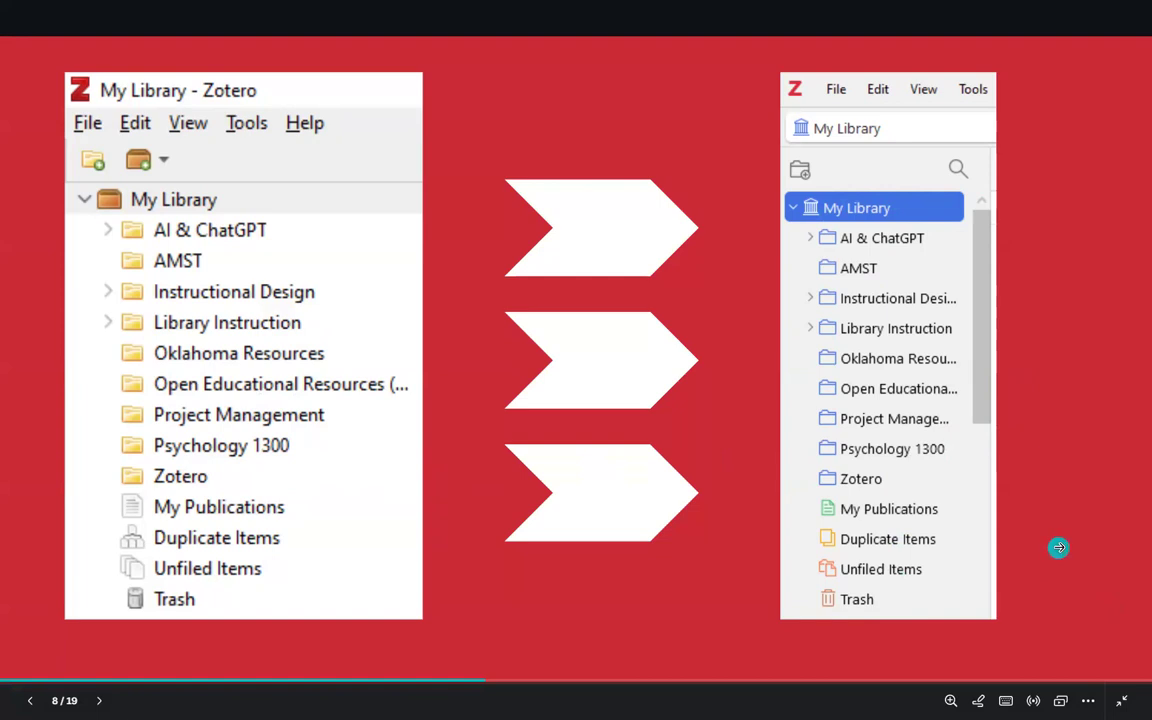
Advance to the 'No Change: Install & Browser Connector' slide showing the 32-bit-to-64-bit setup warning.
click(1113, 384)
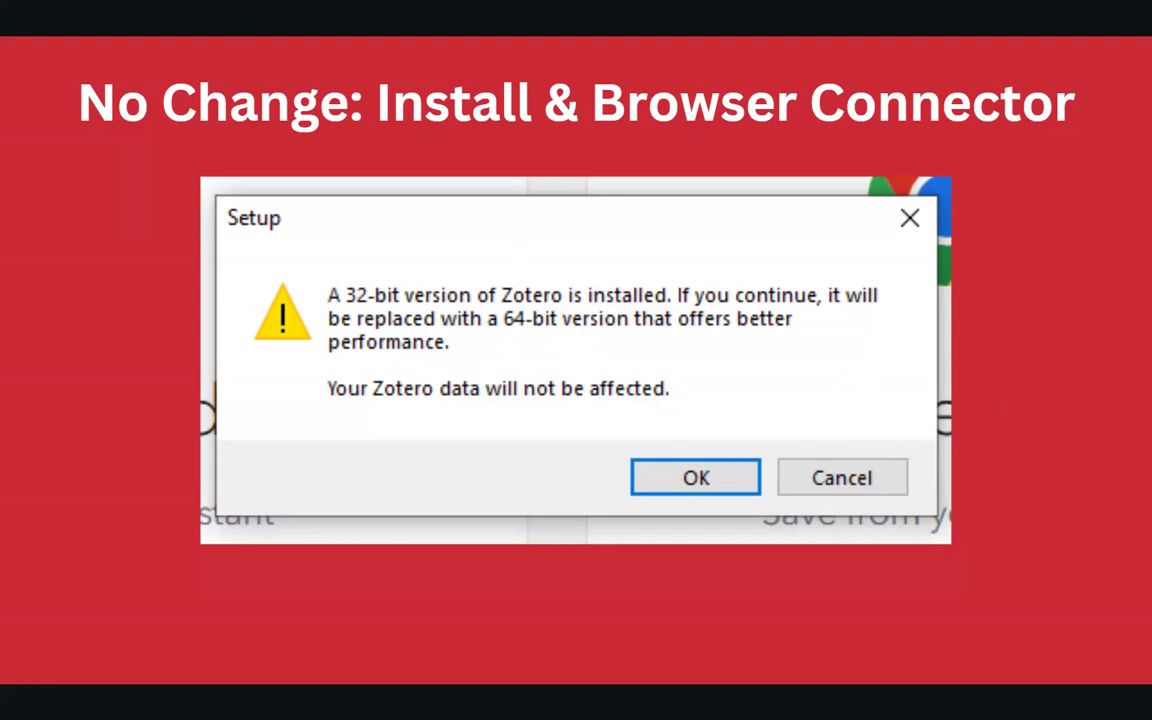
Advance to the '01. Zotero Install & Set-Up' slide listing download and Connector steps.
click(1095, 361)
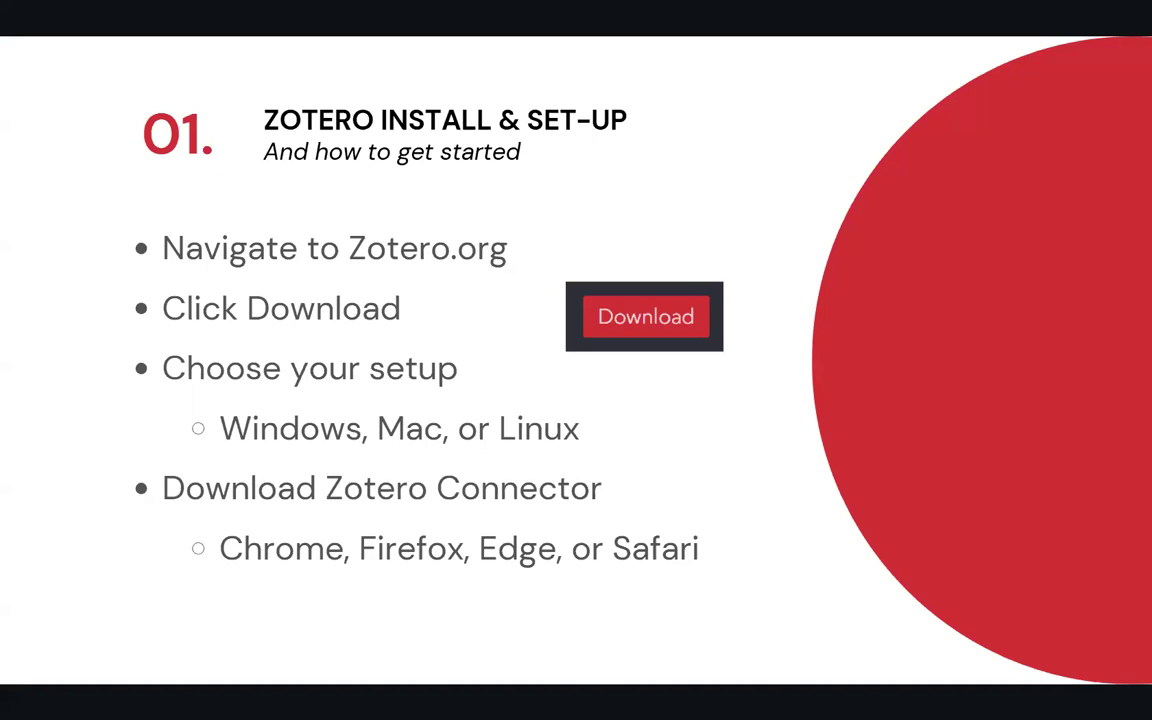
Exit full-screen presenting and switch to the zotero.org website, pointing out its address.
key(Escape)
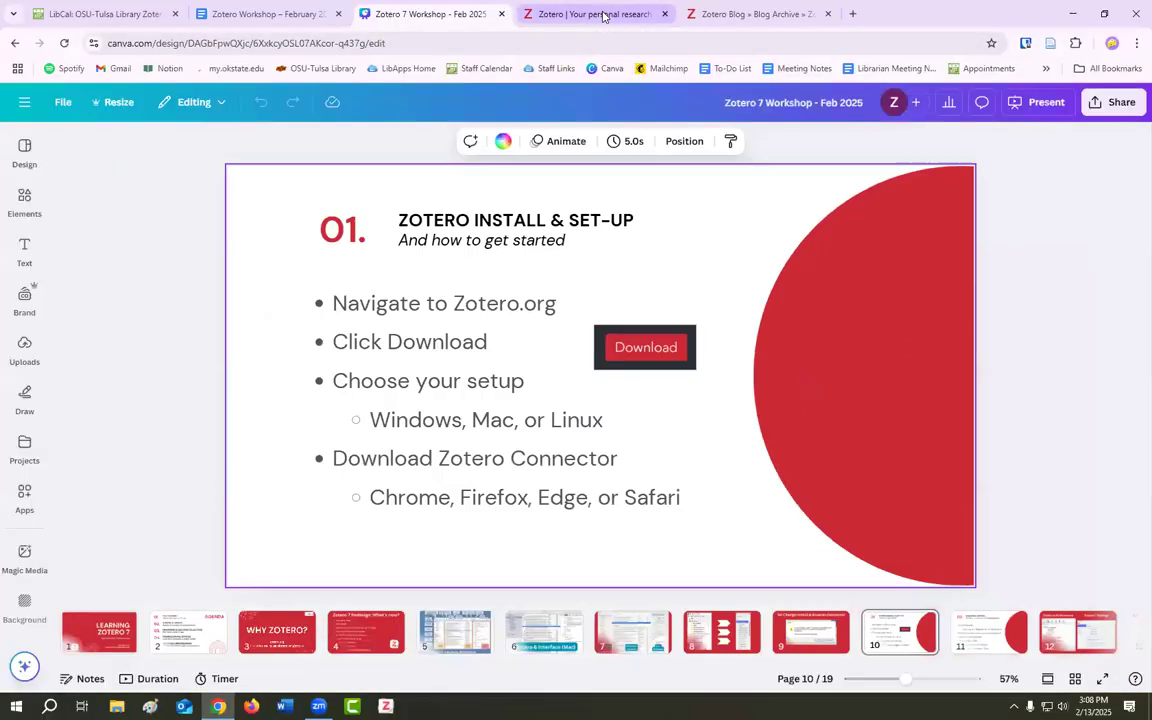
click(596, 14)
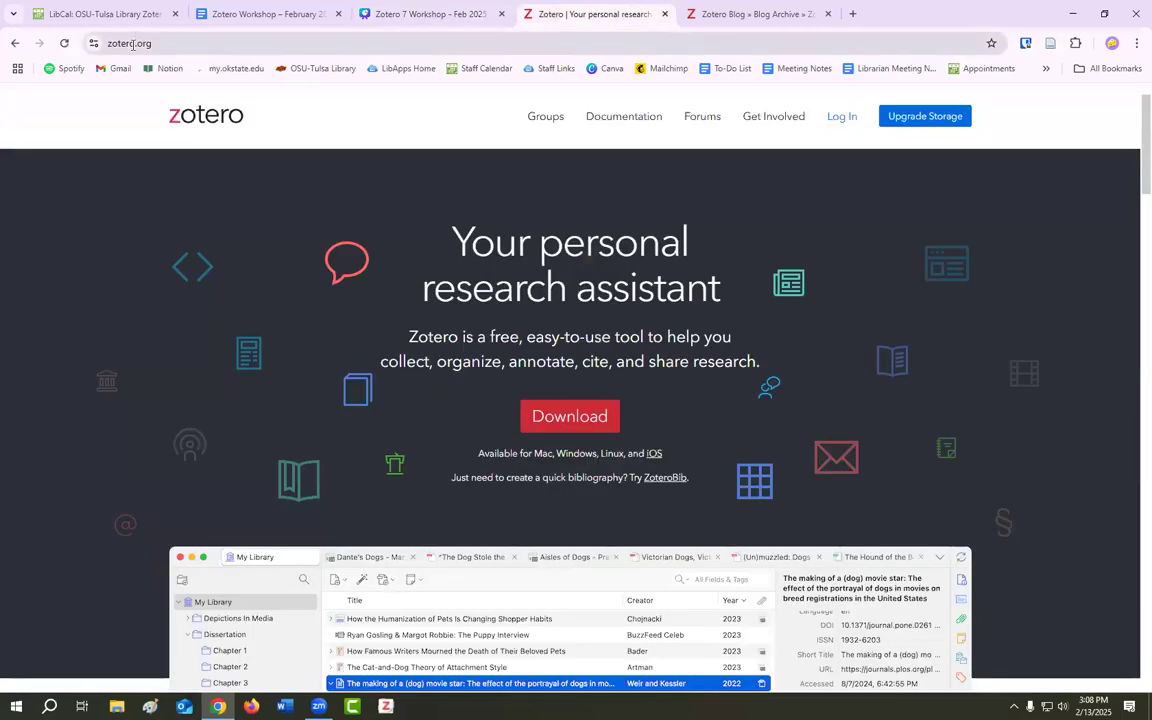
click(133, 44)
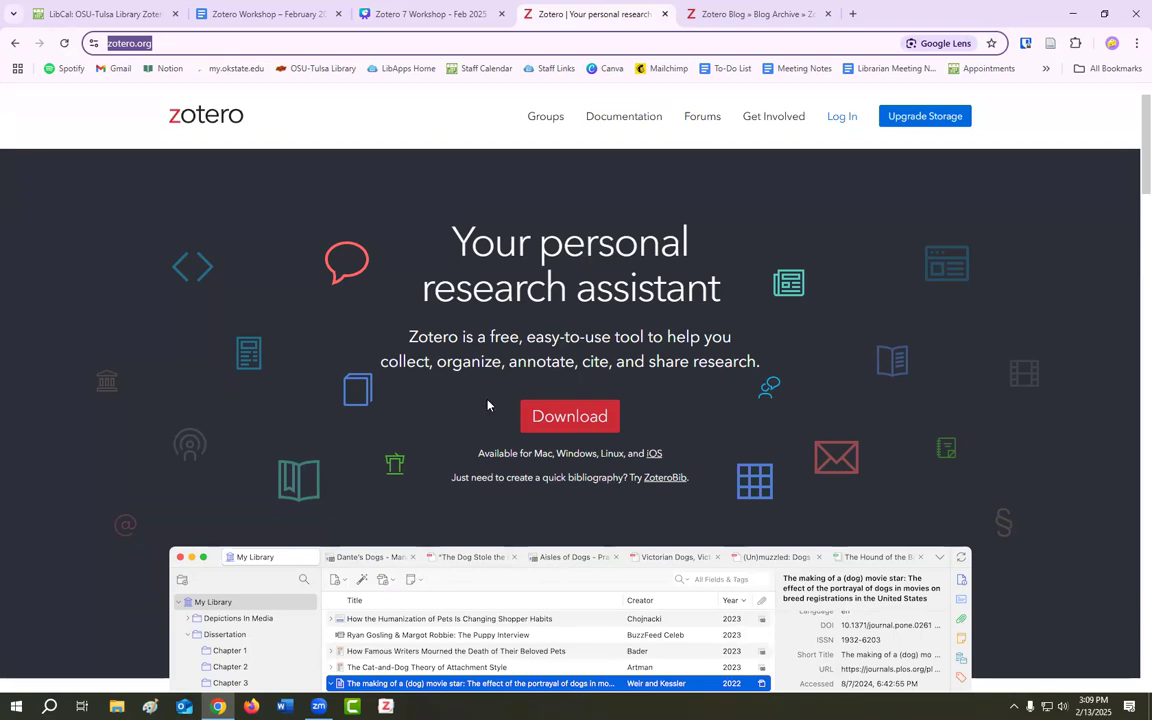
Scroll through the zotero.org homepage and open its Download page.
scroll(1014, 437, down, 2)
scroll(1049, 429, down, 4)
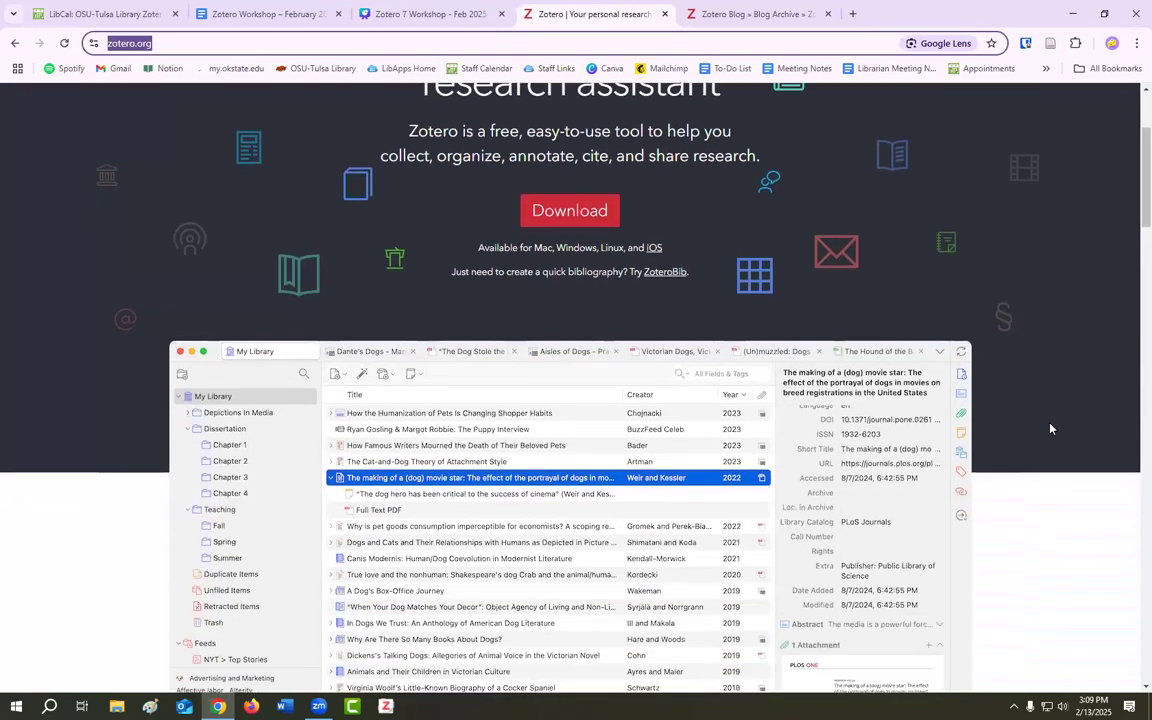
scroll(1050, 428, down, 1)
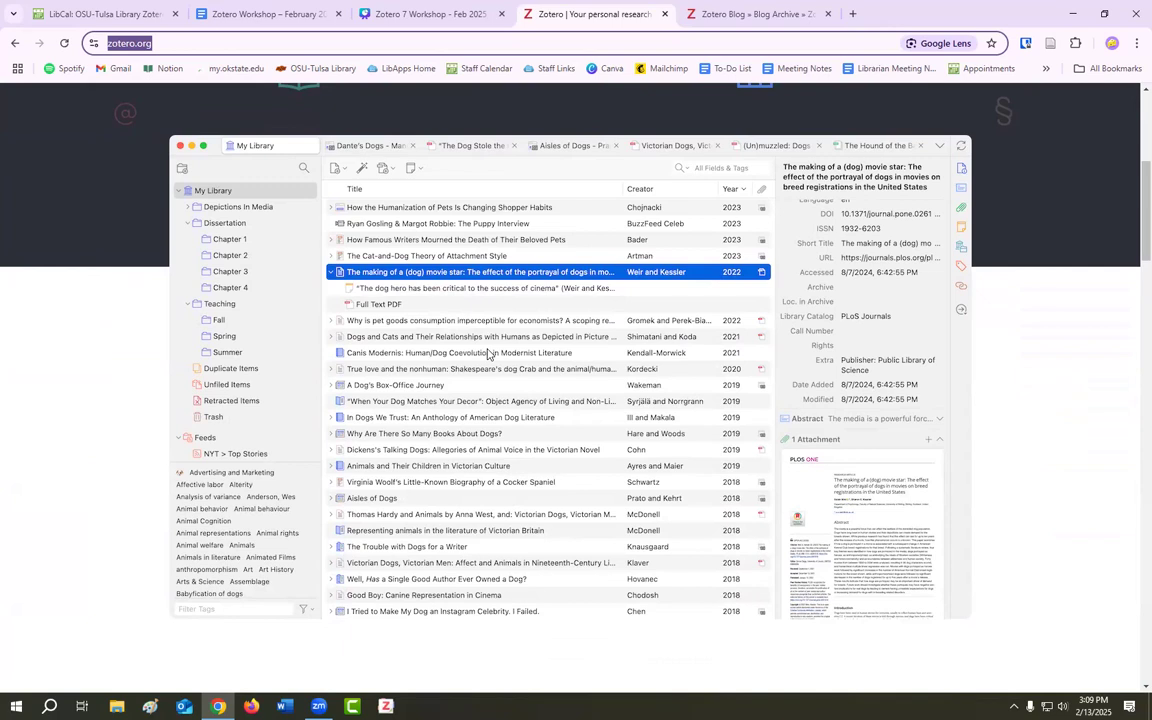
scroll(540, 389, up, 2)
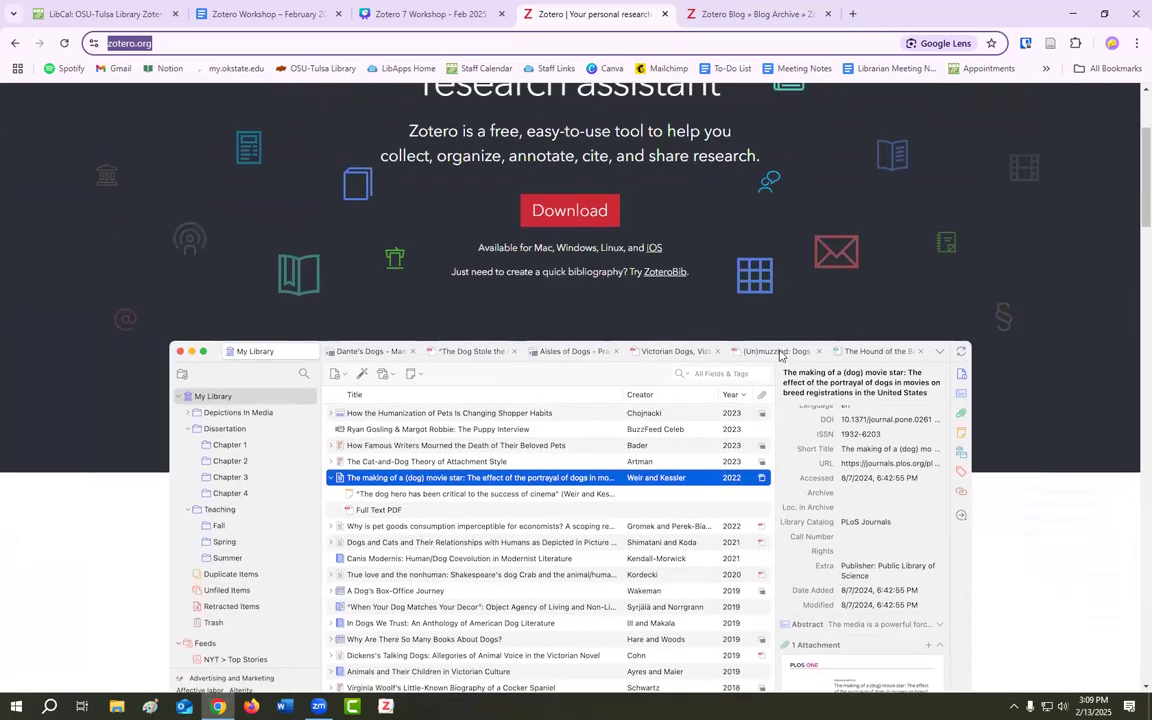
scroll(750, 345, up, 2)
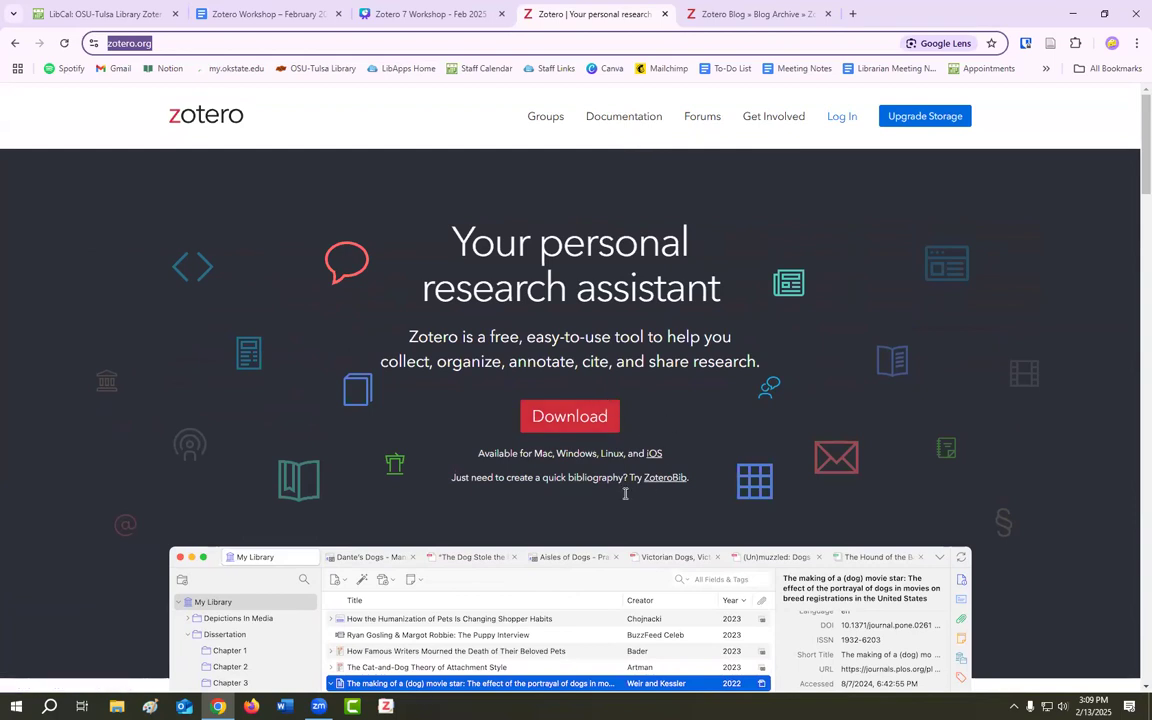
click(570, 420)
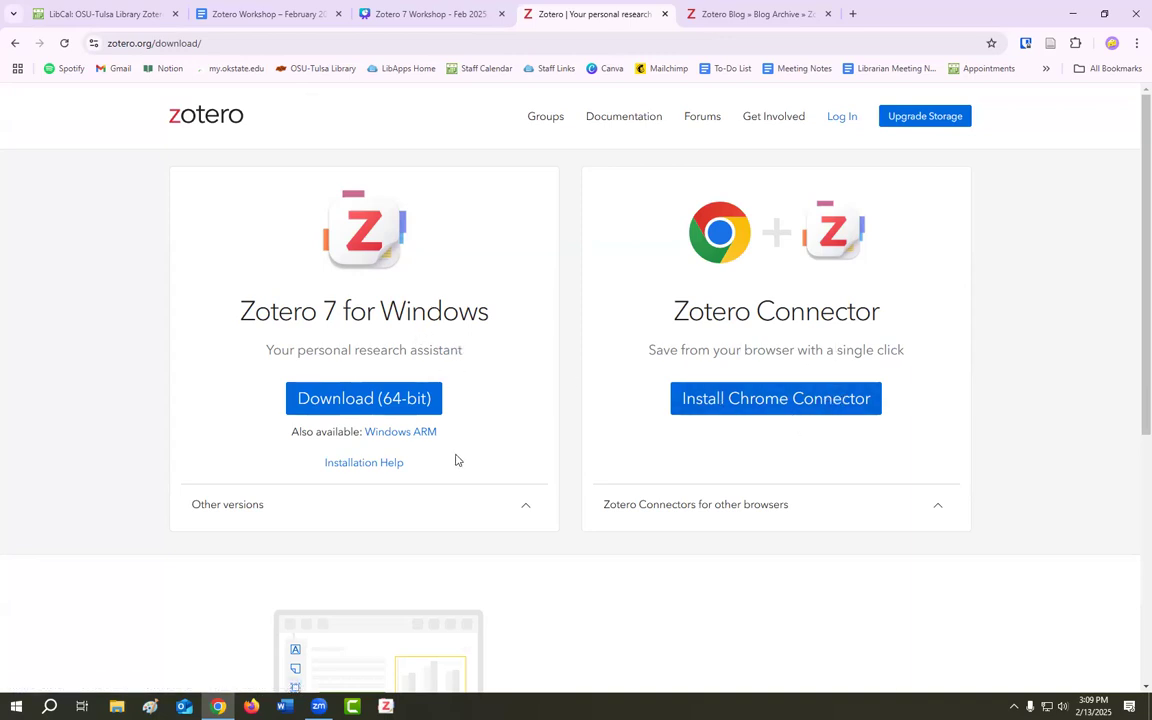
Expand Other versions and Connectors for other browsers on the download page.
scroll(576, 442, down, 1)
scroll(476, 419, up, 1)
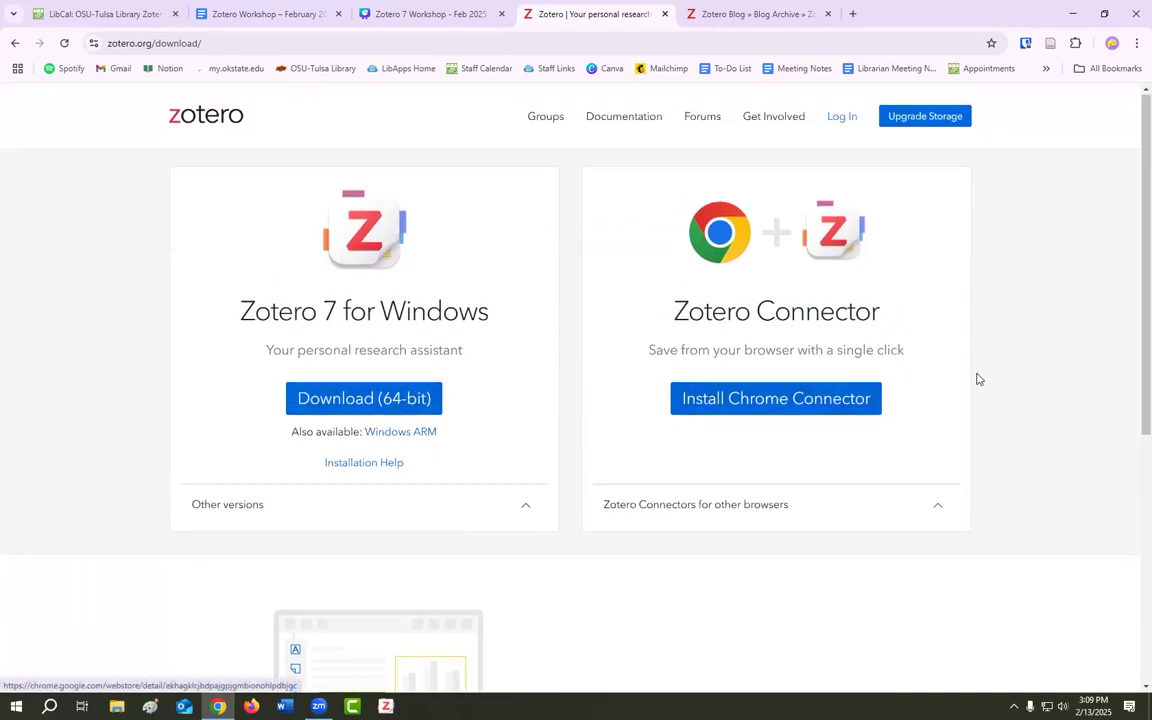
scroll(795, 463, down, 1)
click(527, 445)
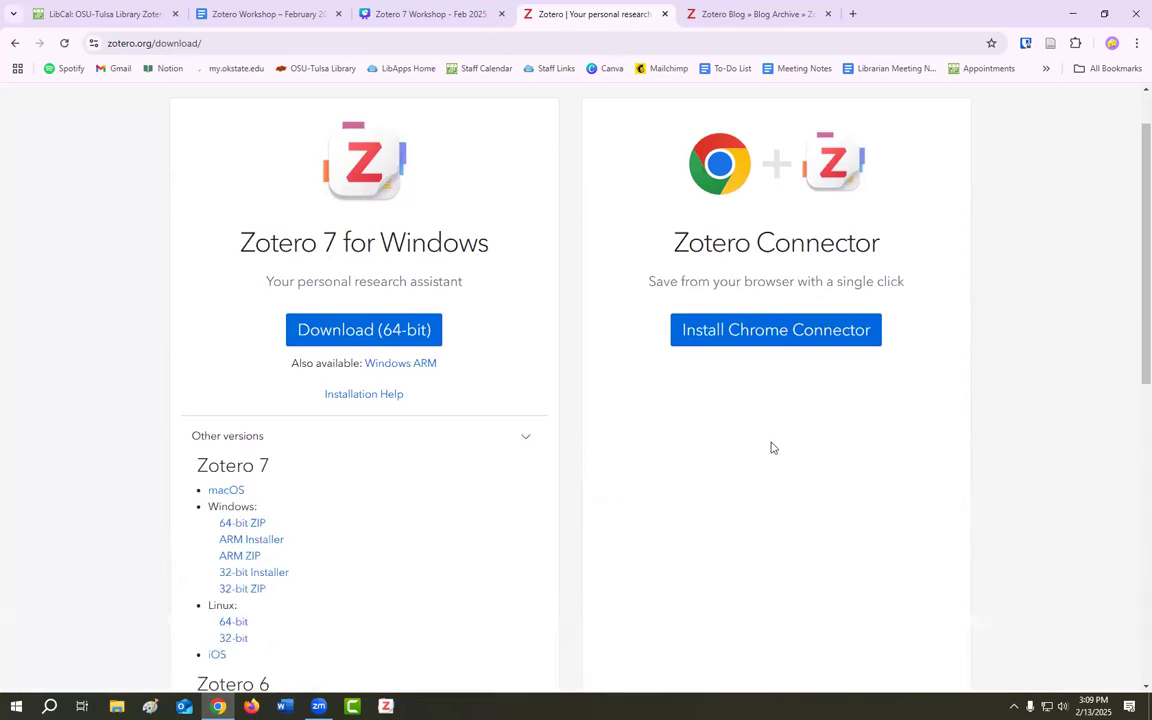
scroll(951, 512, down, 3)
click(939, 554)
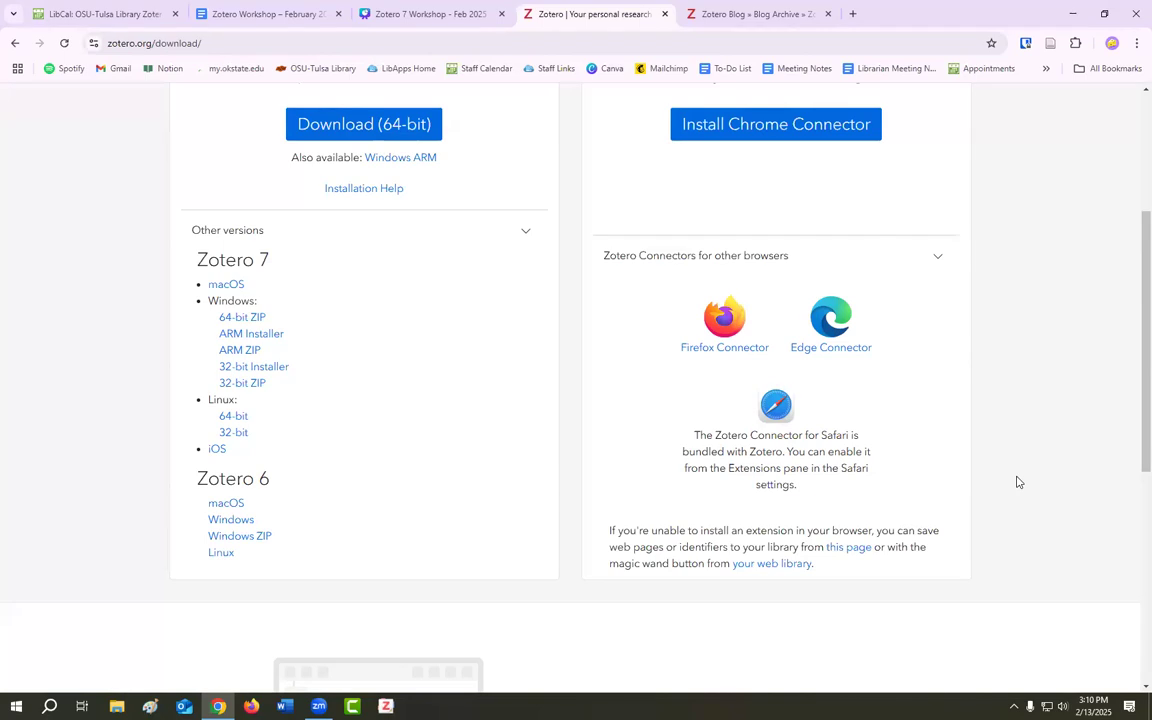
Download the Zotero 7.0.11 64-bit Windows installer and open the Chrome Connector store page.
scroll(1006, 479, up, 1)
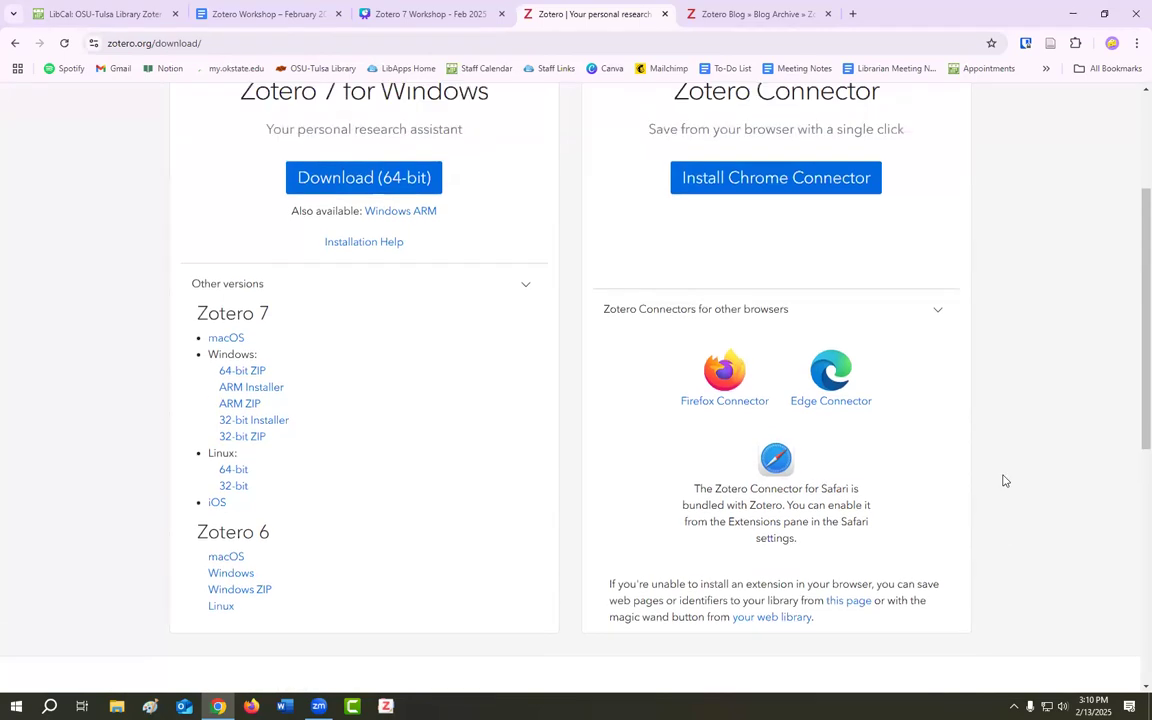
scroll(979, 471, down, 5)
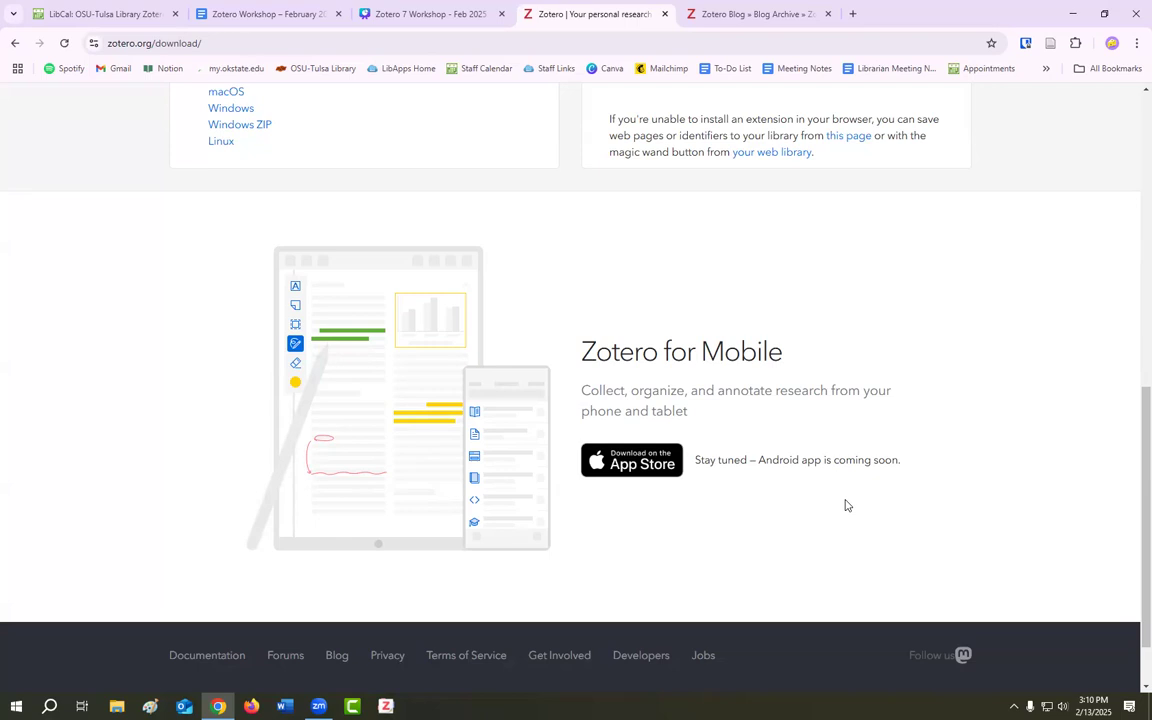
scroll(897, 510, up, 10)
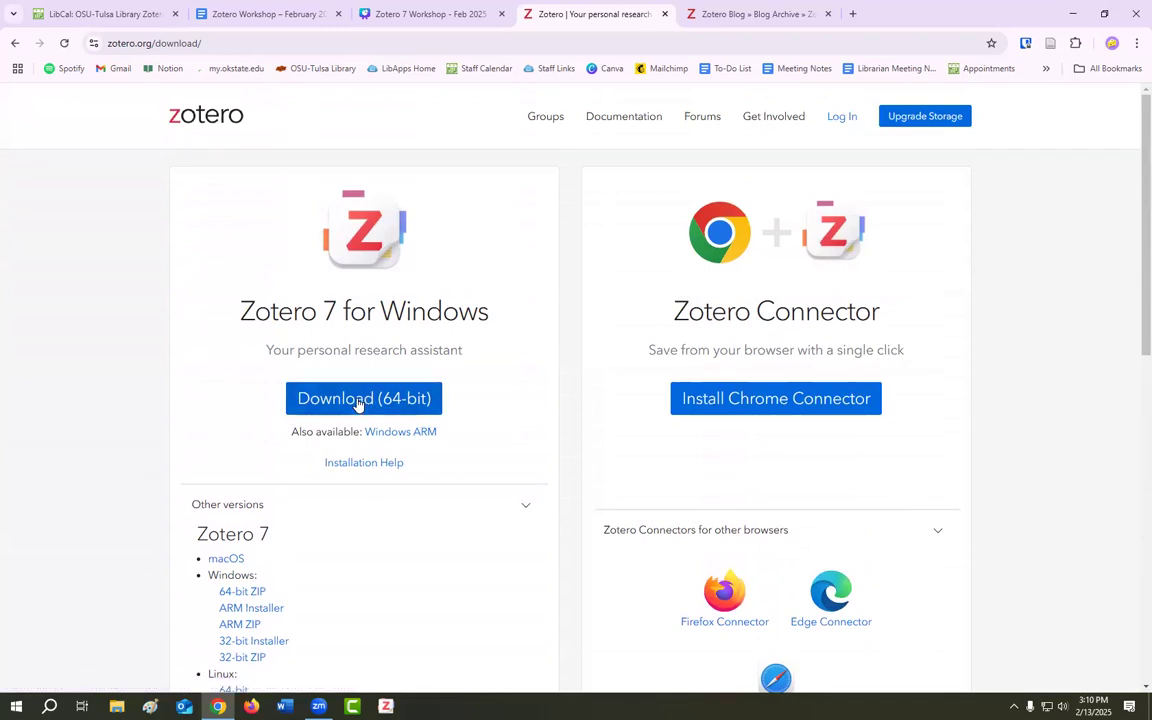
click(358, 403)
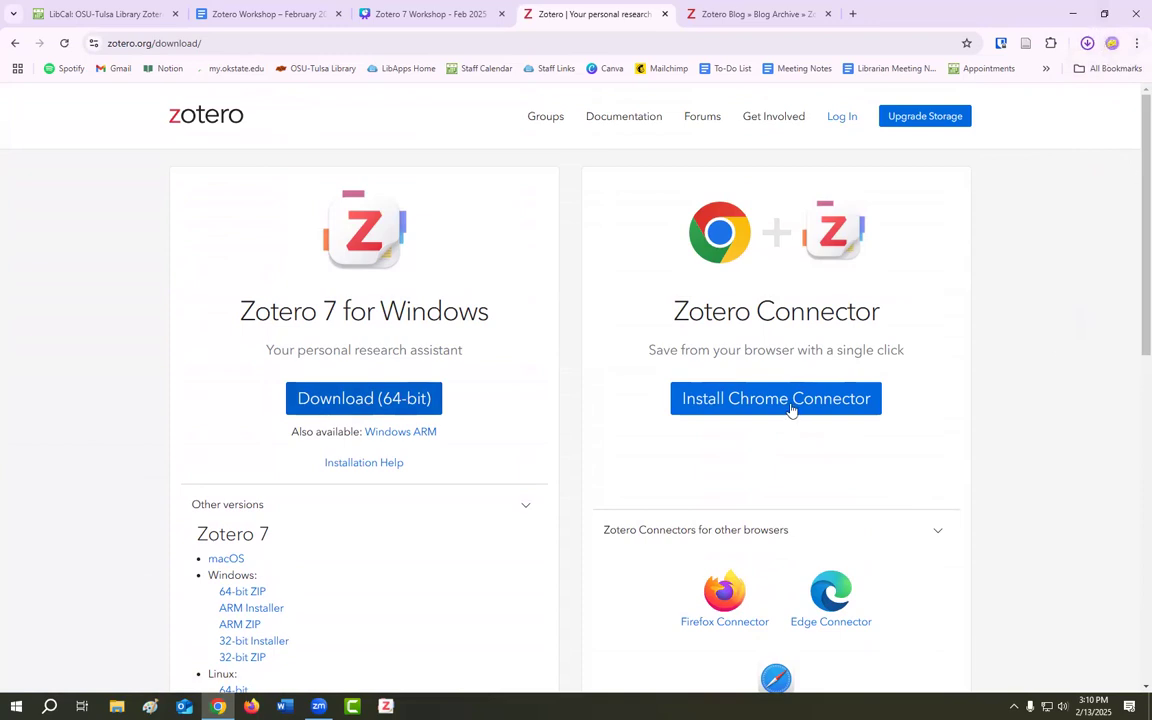
click(745, 400)
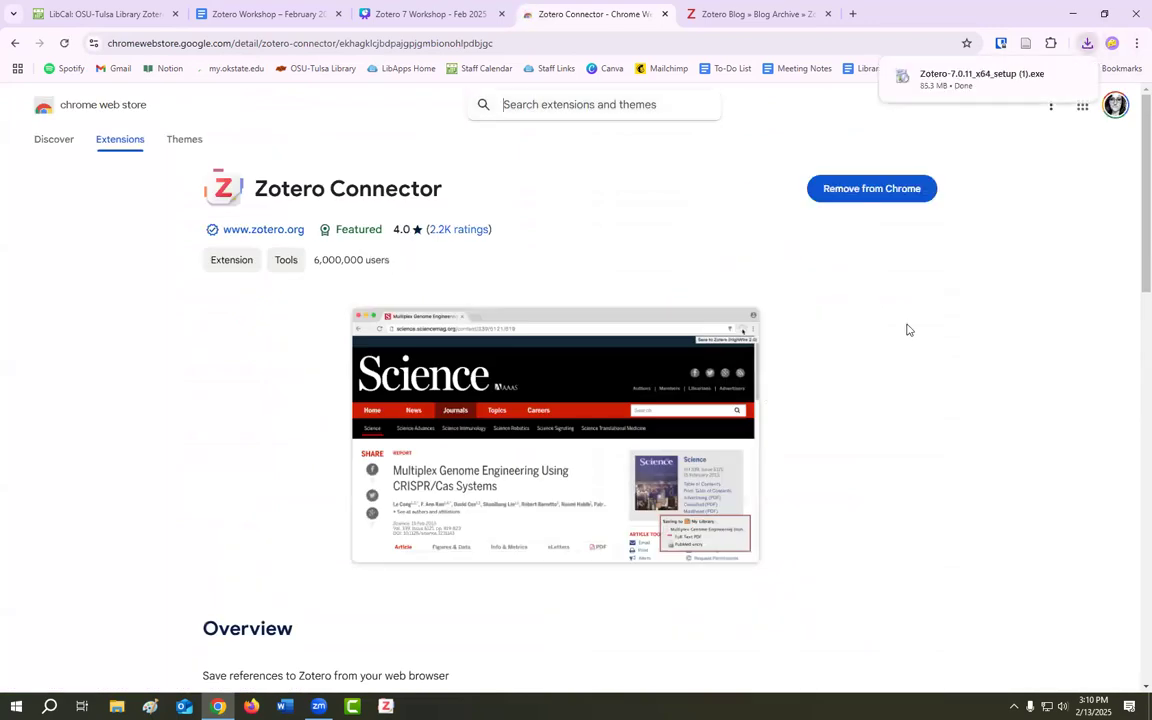
Dismiss the finished-download notice and switch to the Zotero Workshop Google Docs script.
click(1027, 279)
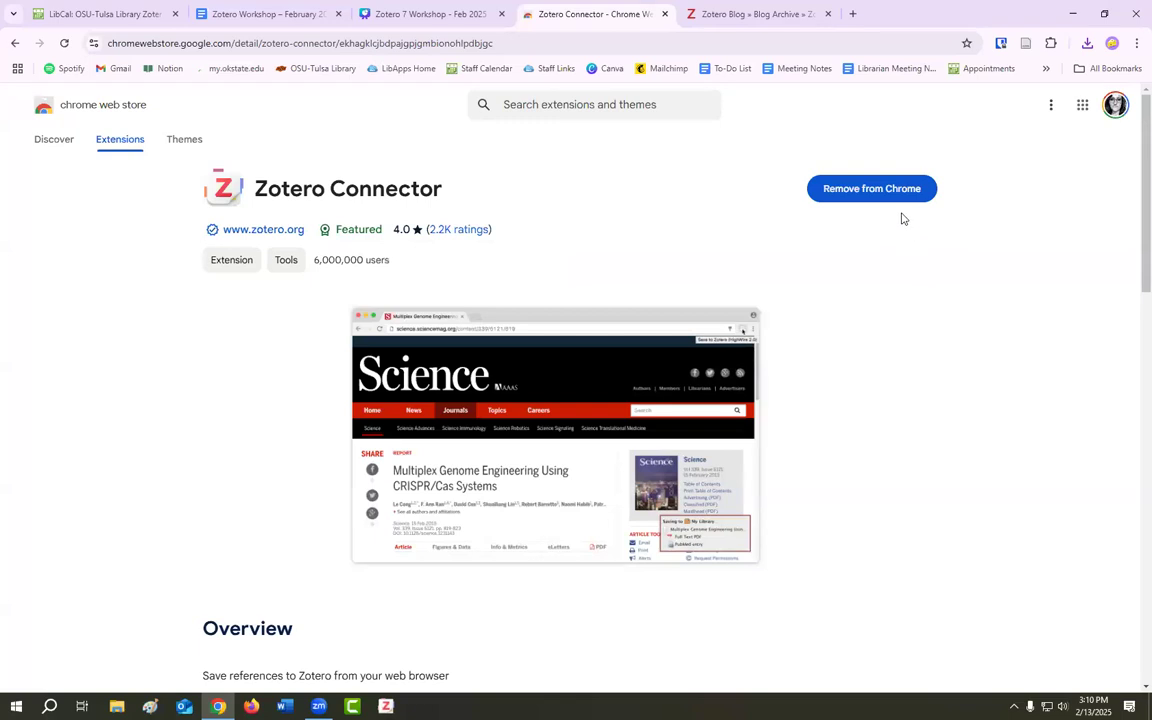
click(299, 18)
Resume the Canva deck in full-screen presenting on slide 11, '02. Syncing & Groups'.
click(406, 13)
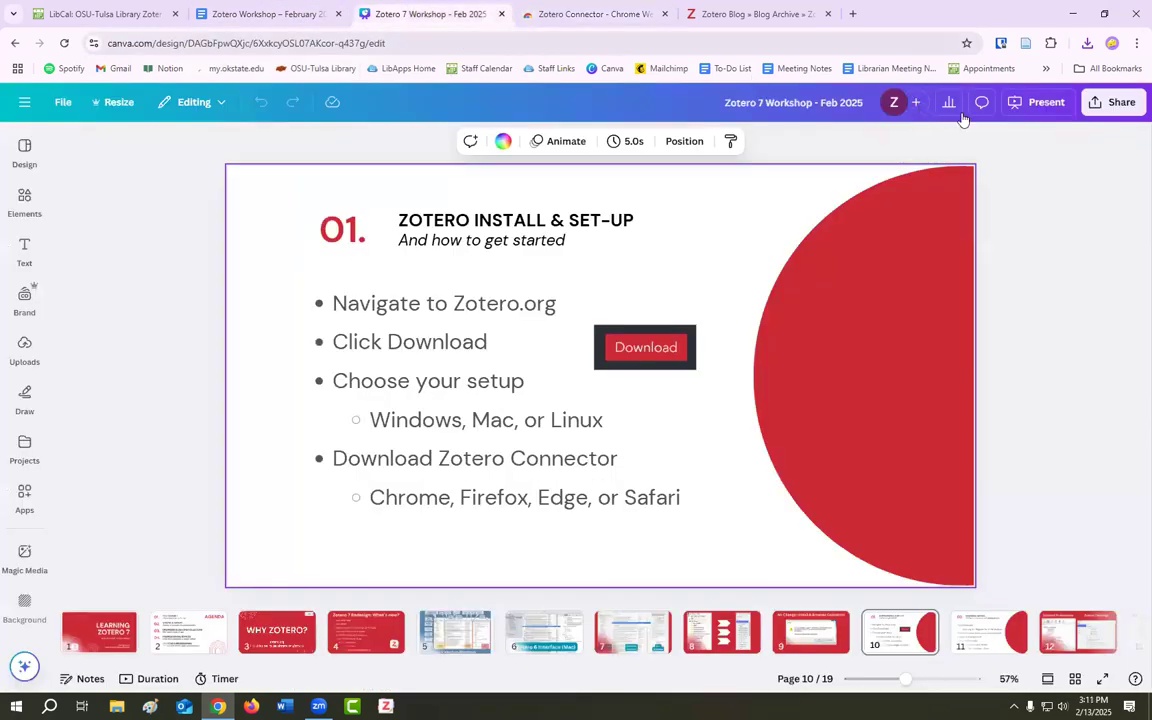
click(1022, 102)
click(1003, 560)
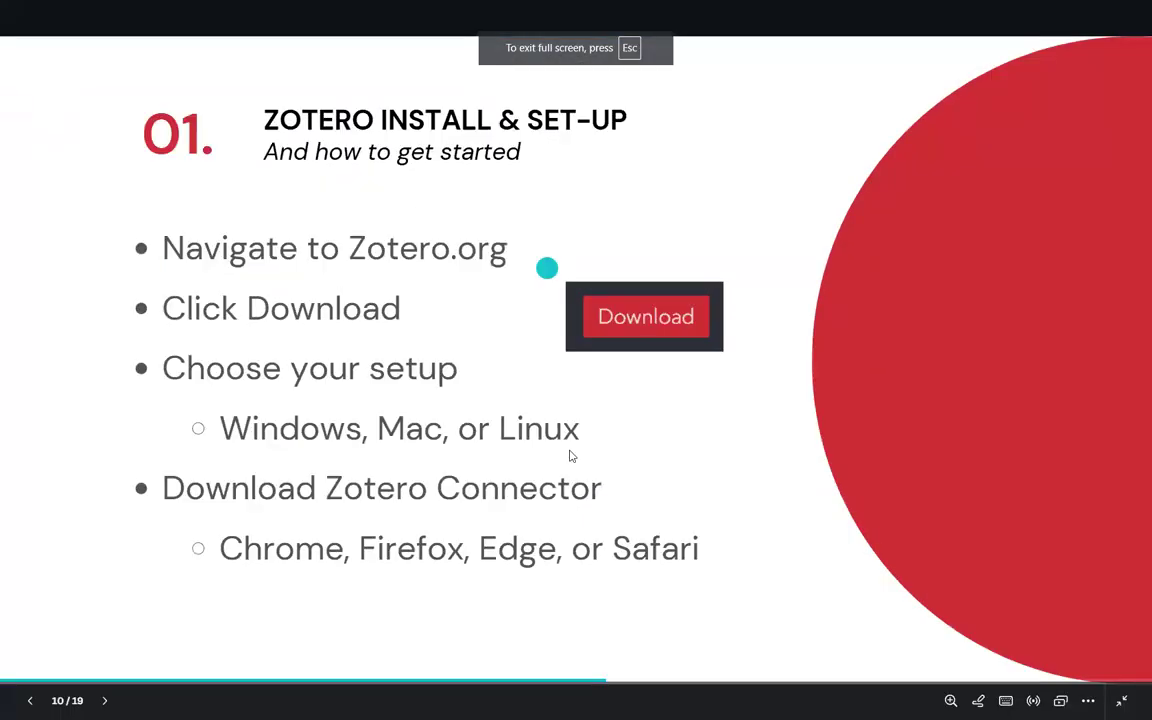
click(1111, 338)
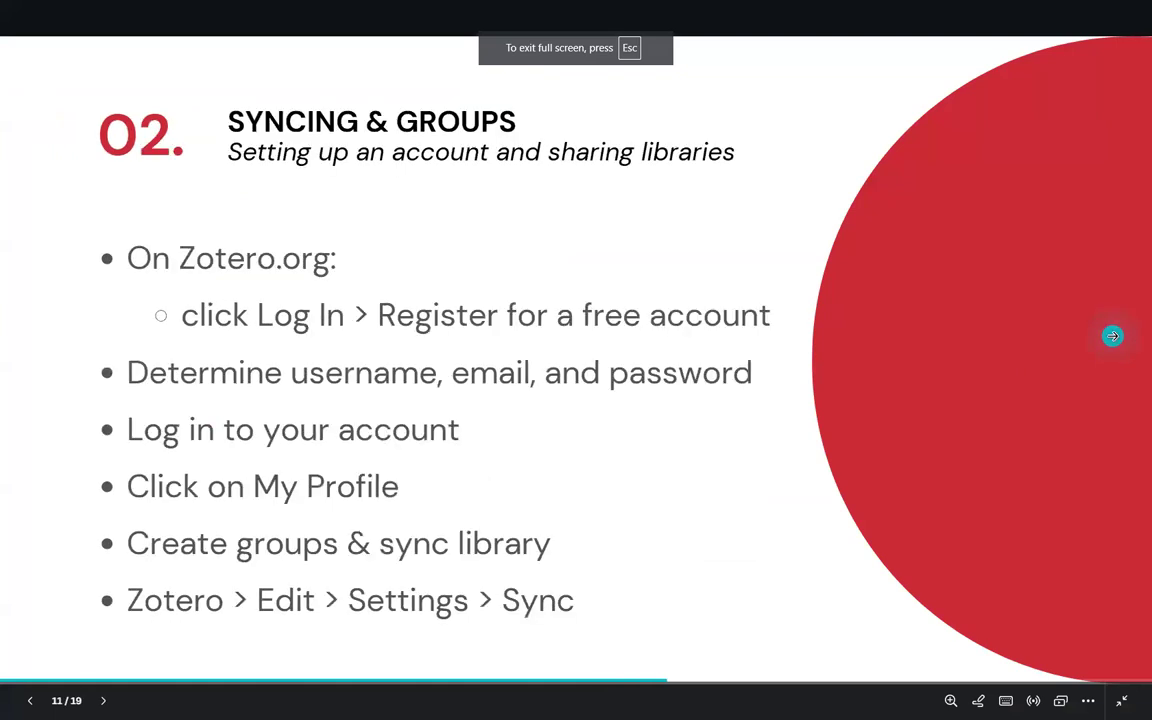
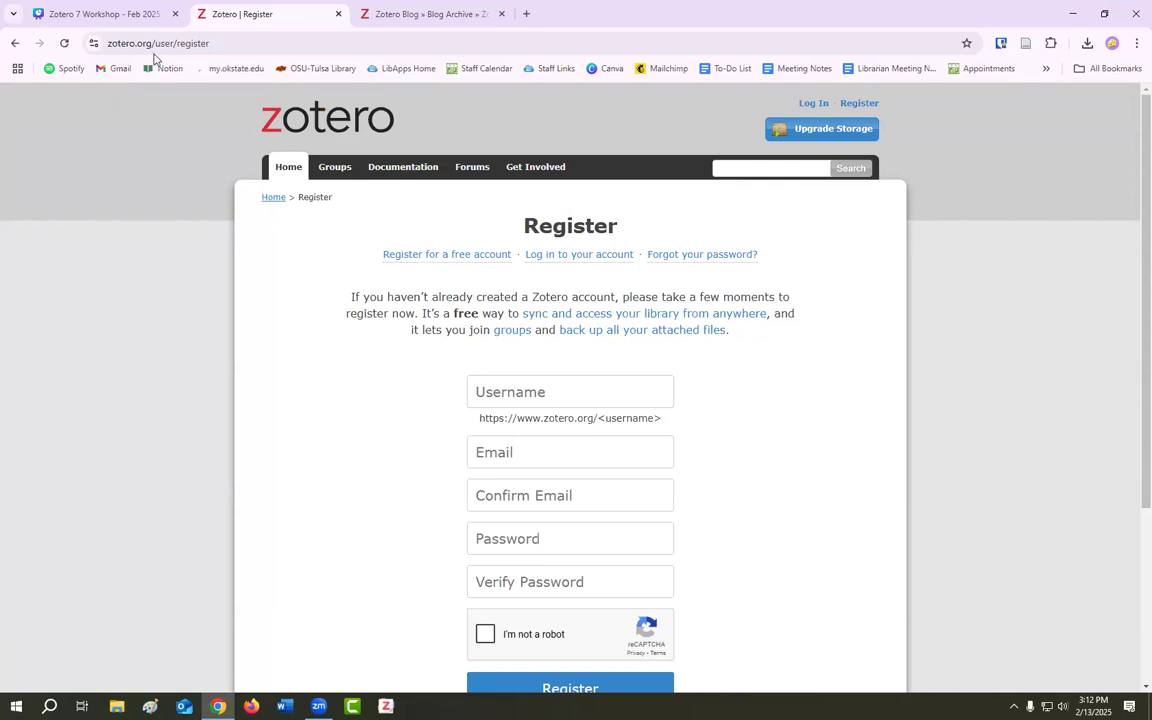
Return to the zotero.org login page and select the username field.
click(15, 44)
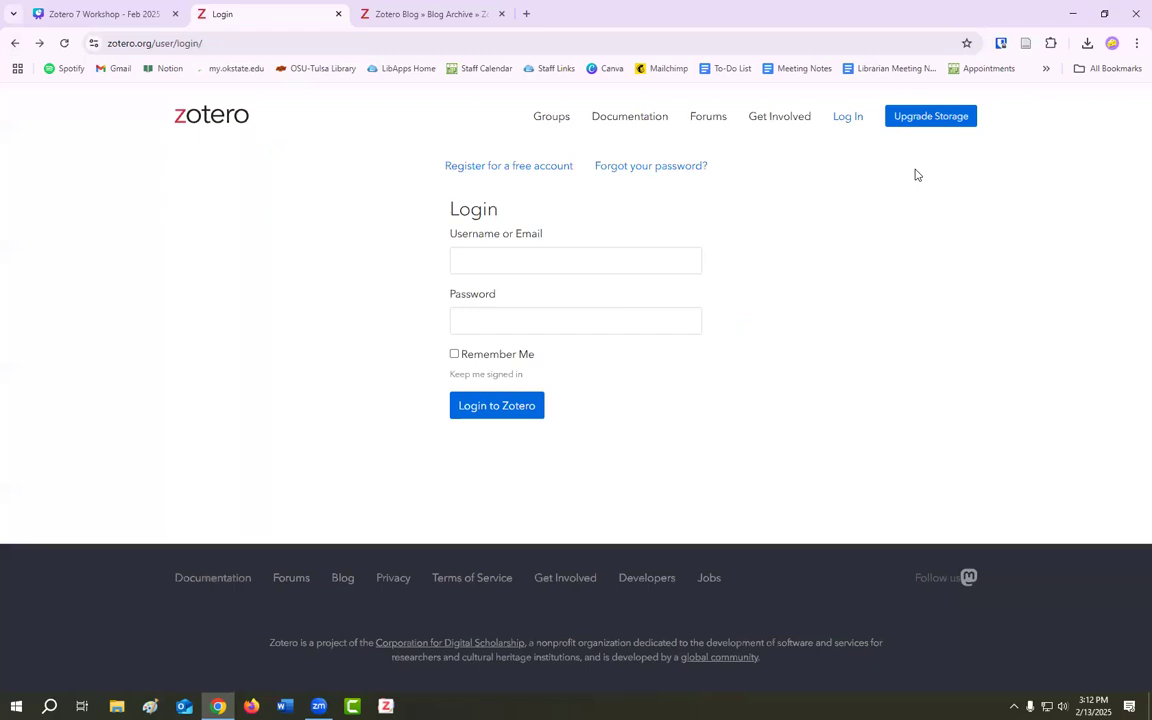
click(853, 117)
click(610, 262)
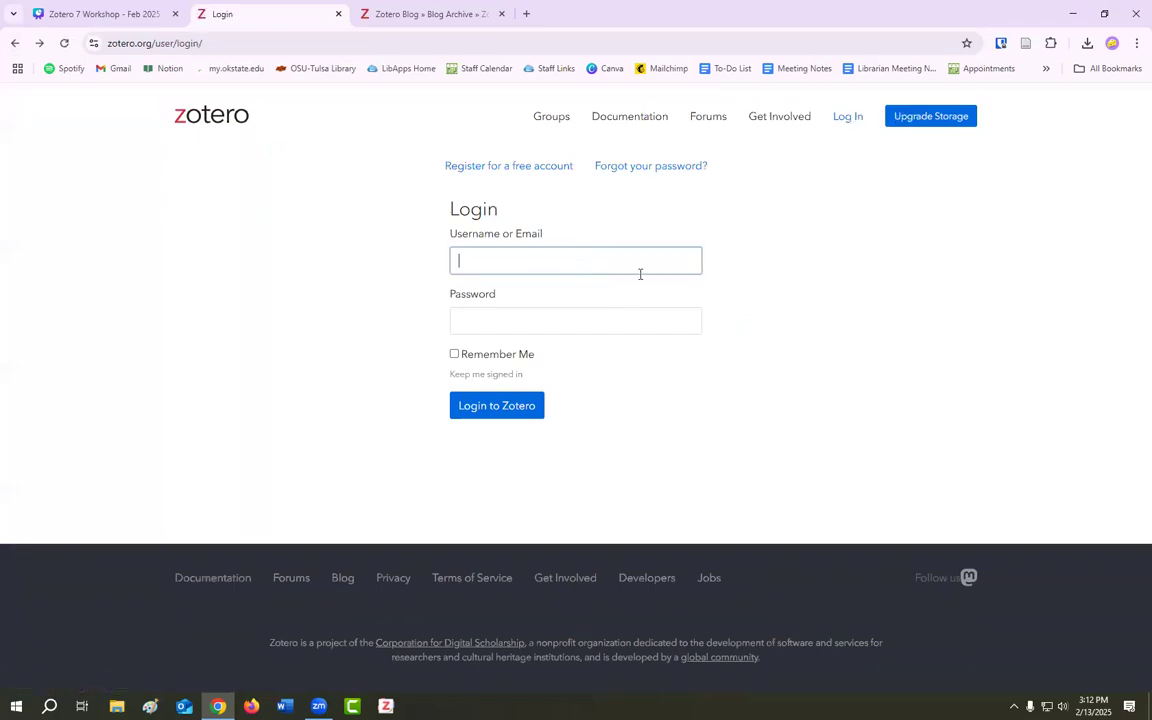
Unlock the Bitwarden vault with the master password, autofill the Zotero credentials, and log in.
click(1000, 44)
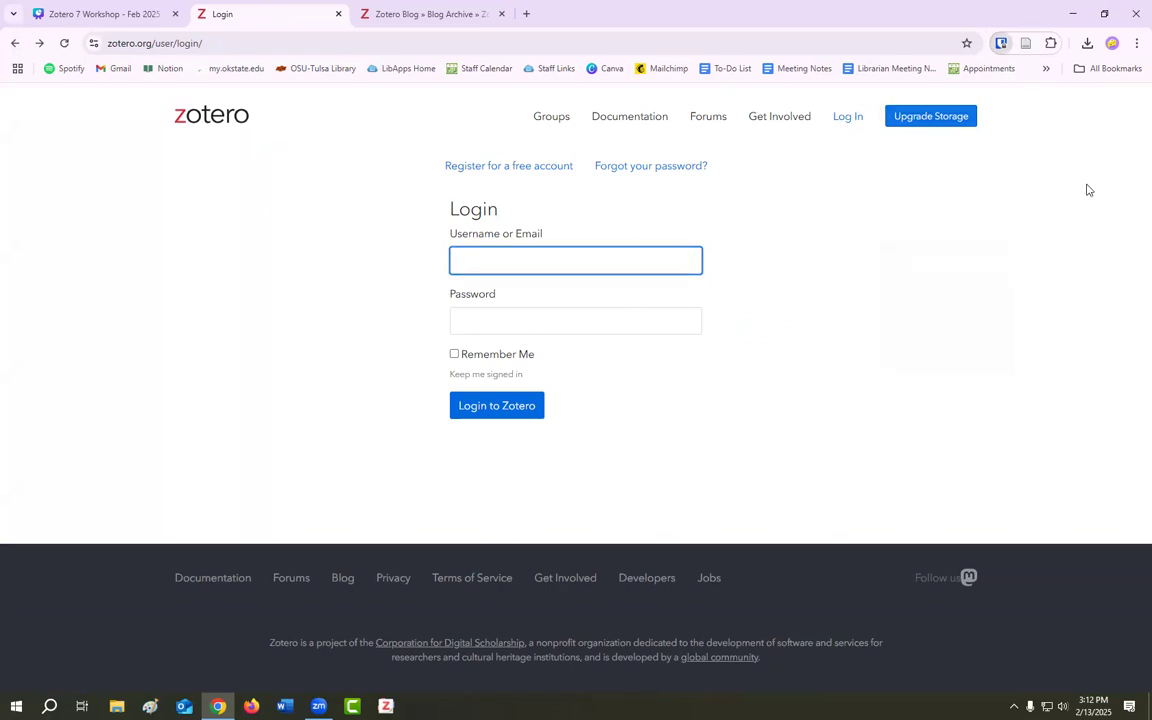
text(•••••••••••••)
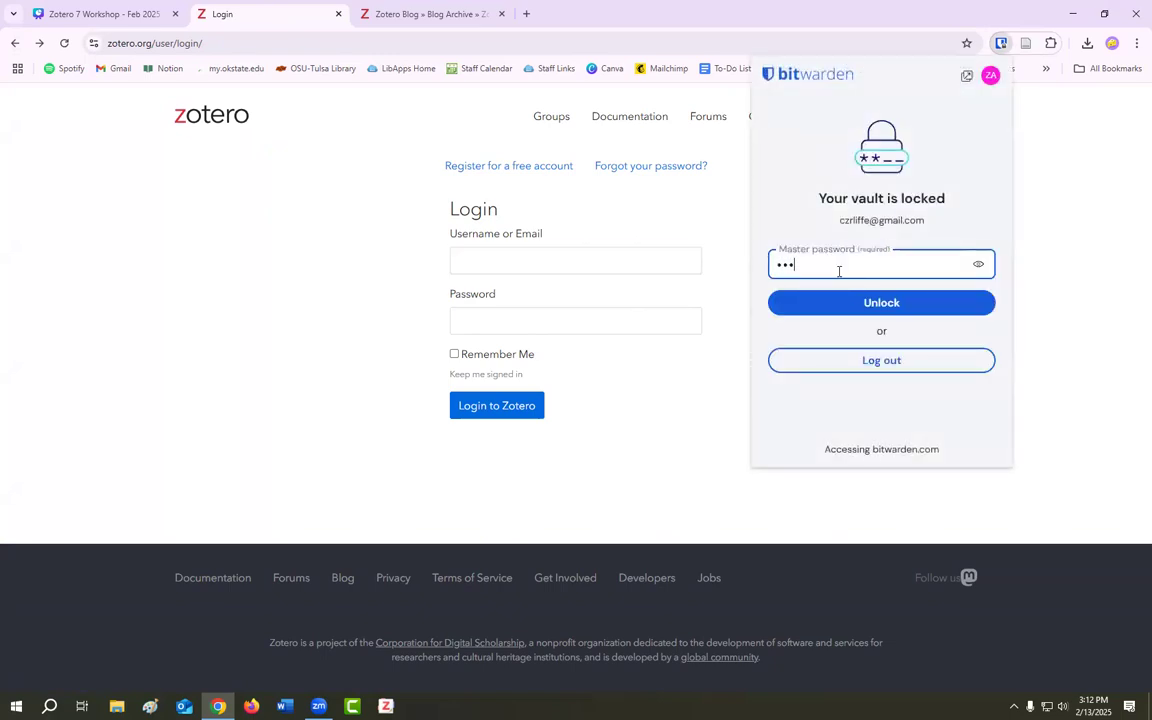
text(•••)
key(Return)
click(878, 369)
click(886, 418)
click(929, 183)
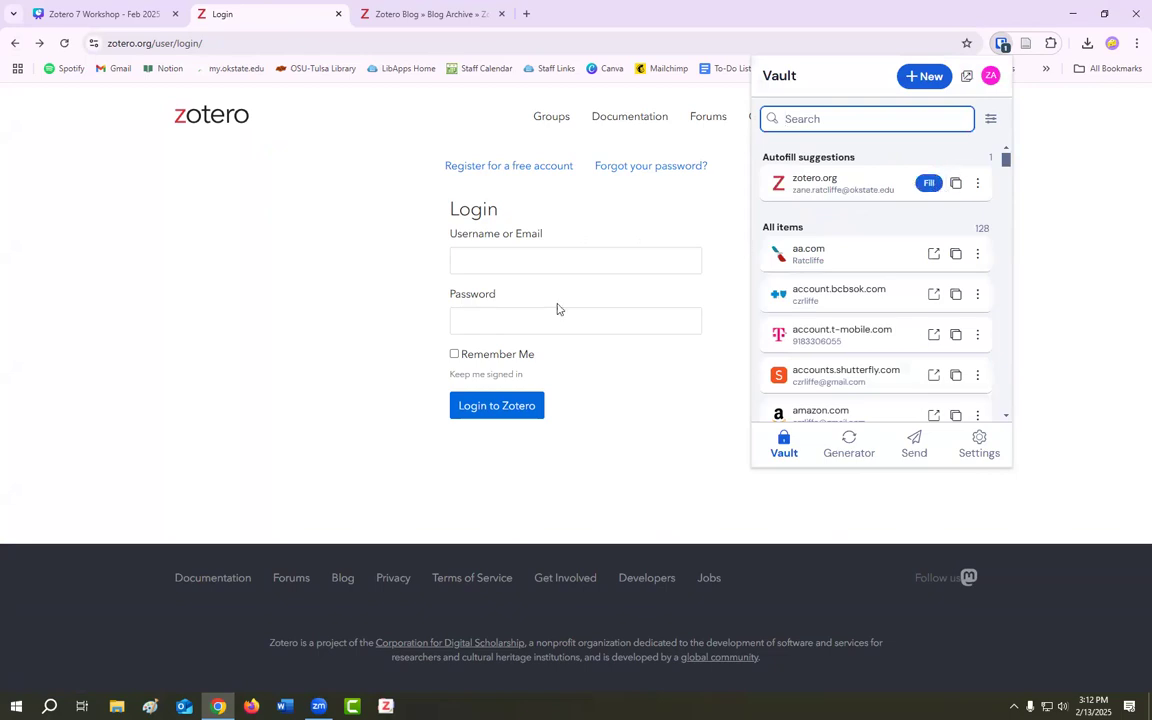
click(501, 406)
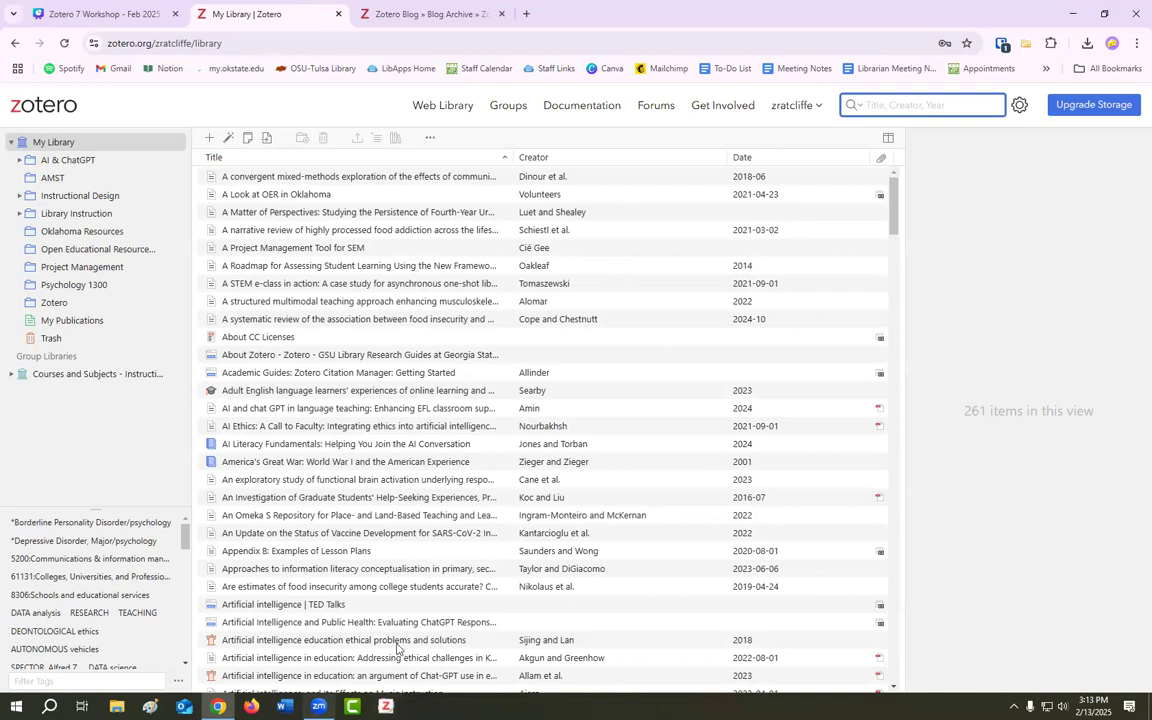
Open the account's profile page from the zotero.org account menu.
click(63, 111)
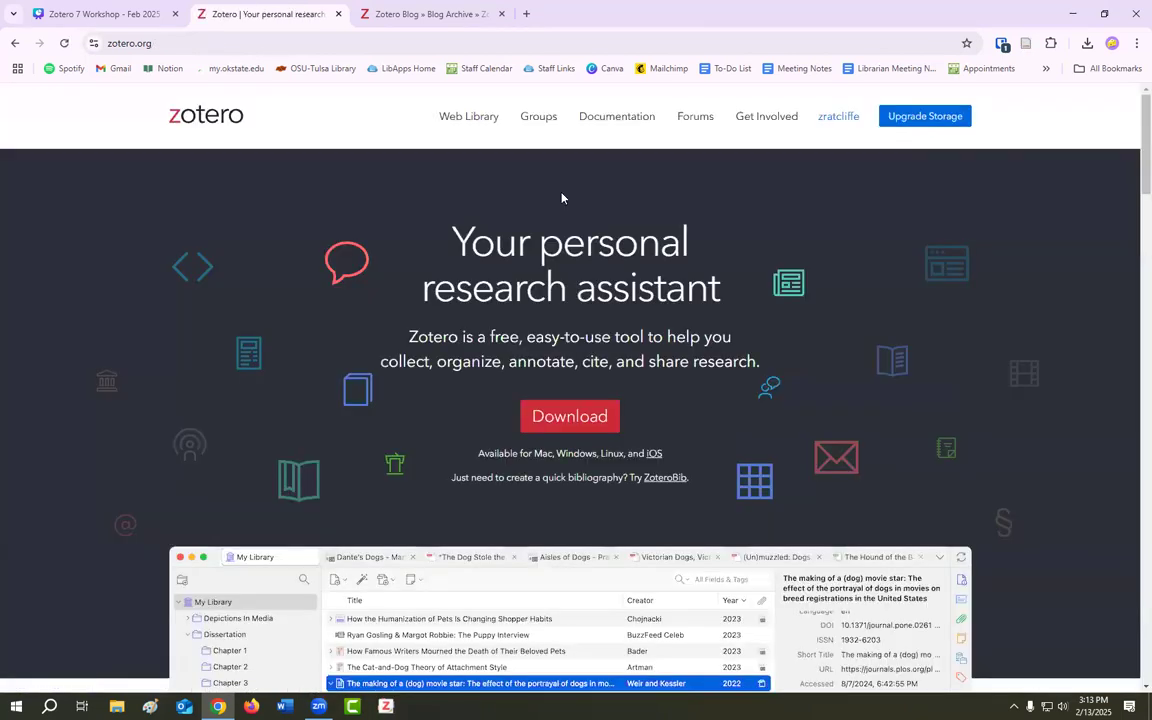
click(841, 120)
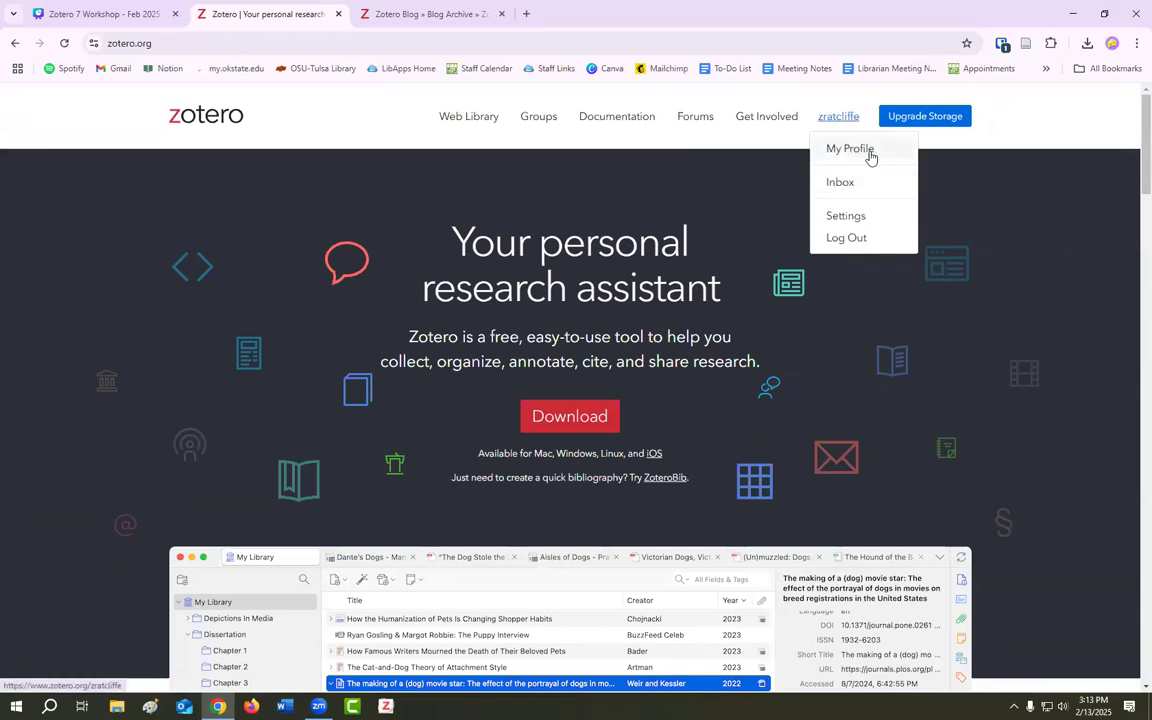
click(860, 149)
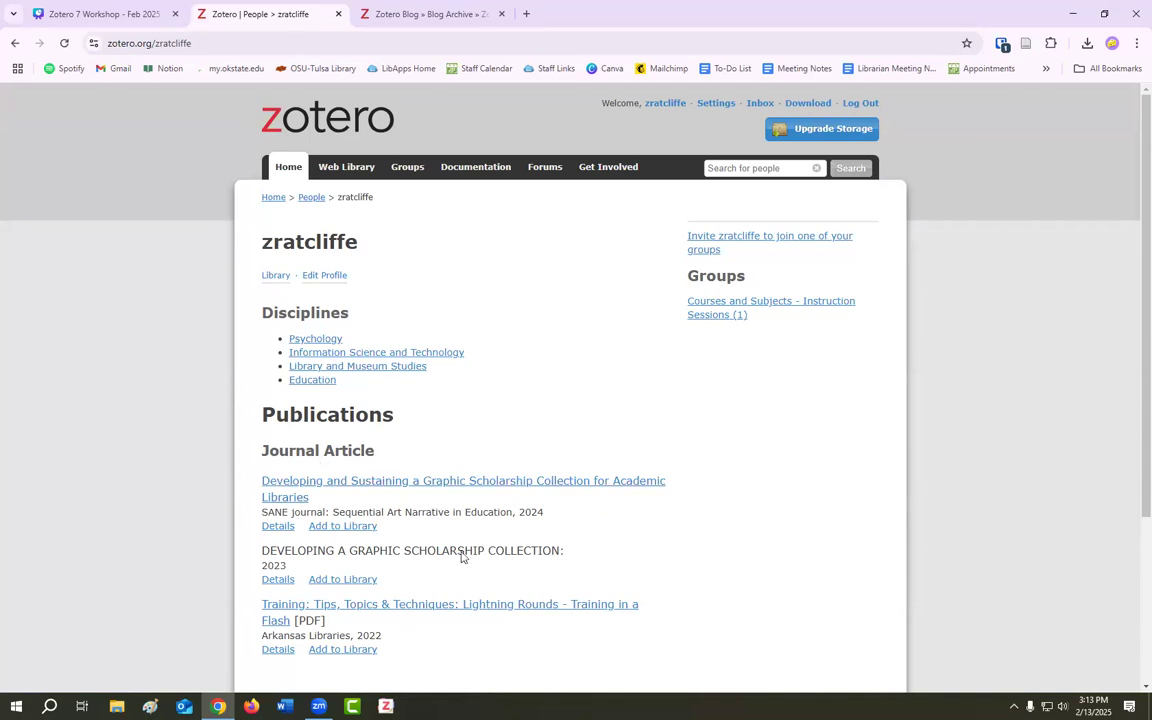
Visit the Groups and Web Library pages, return home, and launch the Zotero desktop app.
click(405, 172)
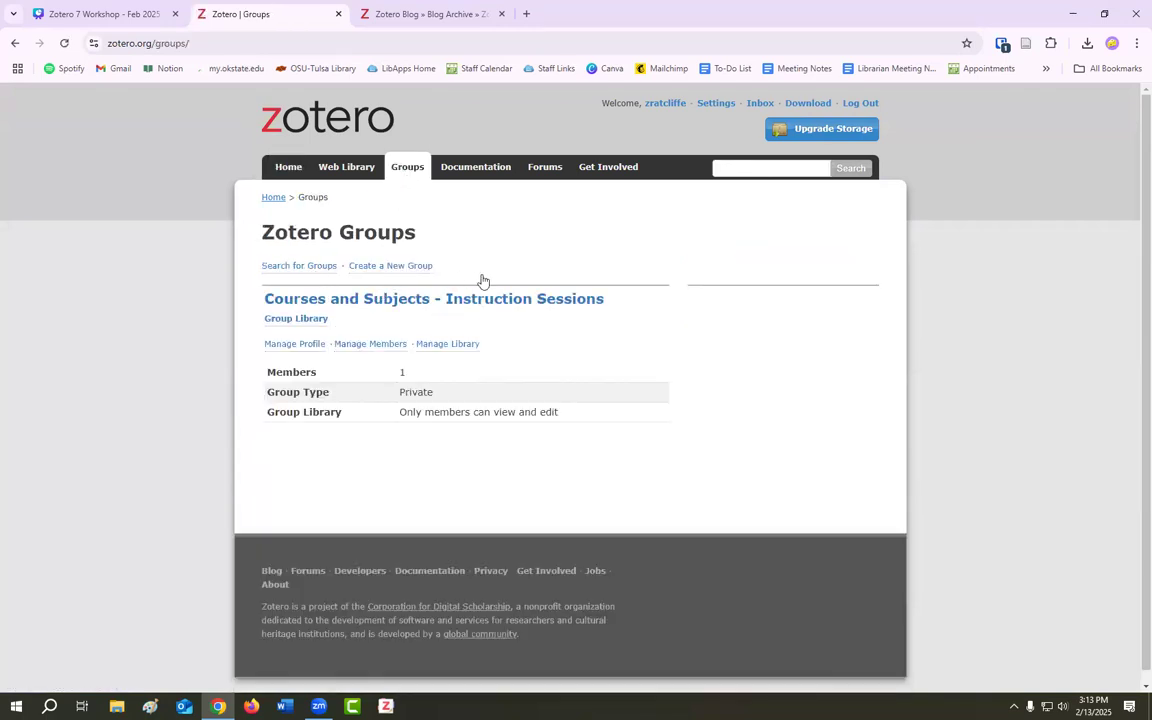
click(366, 173)
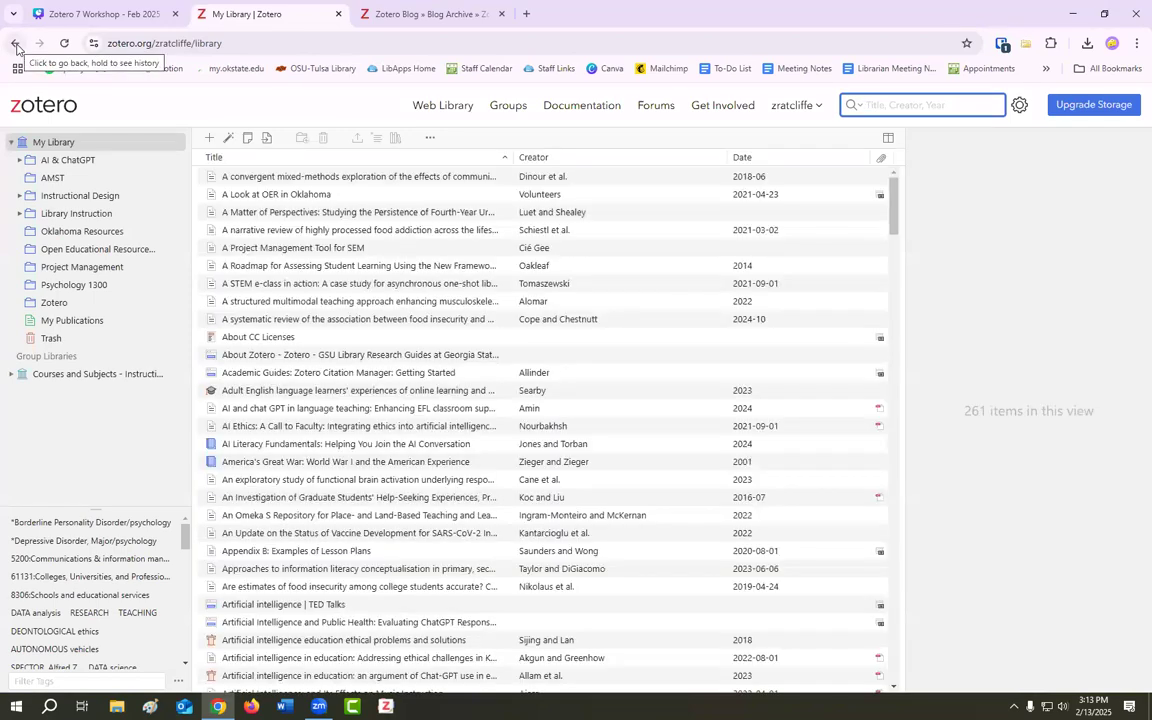
click(16, 44)
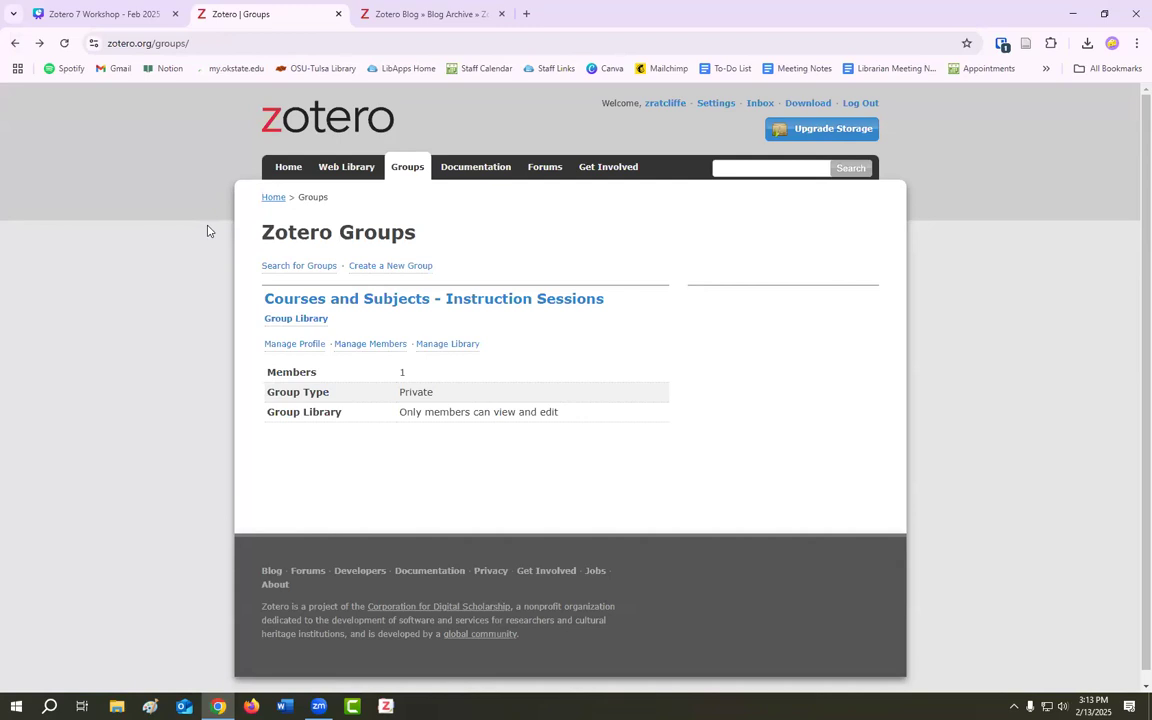
click(292, 170)
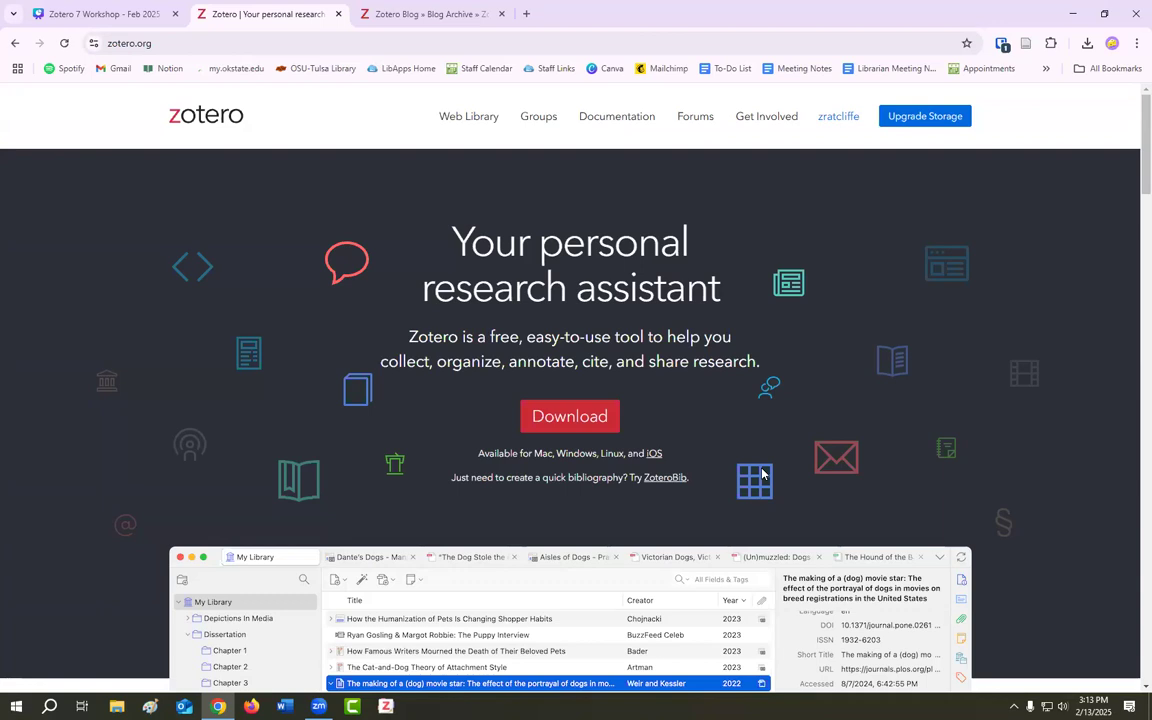
click(386, 706)
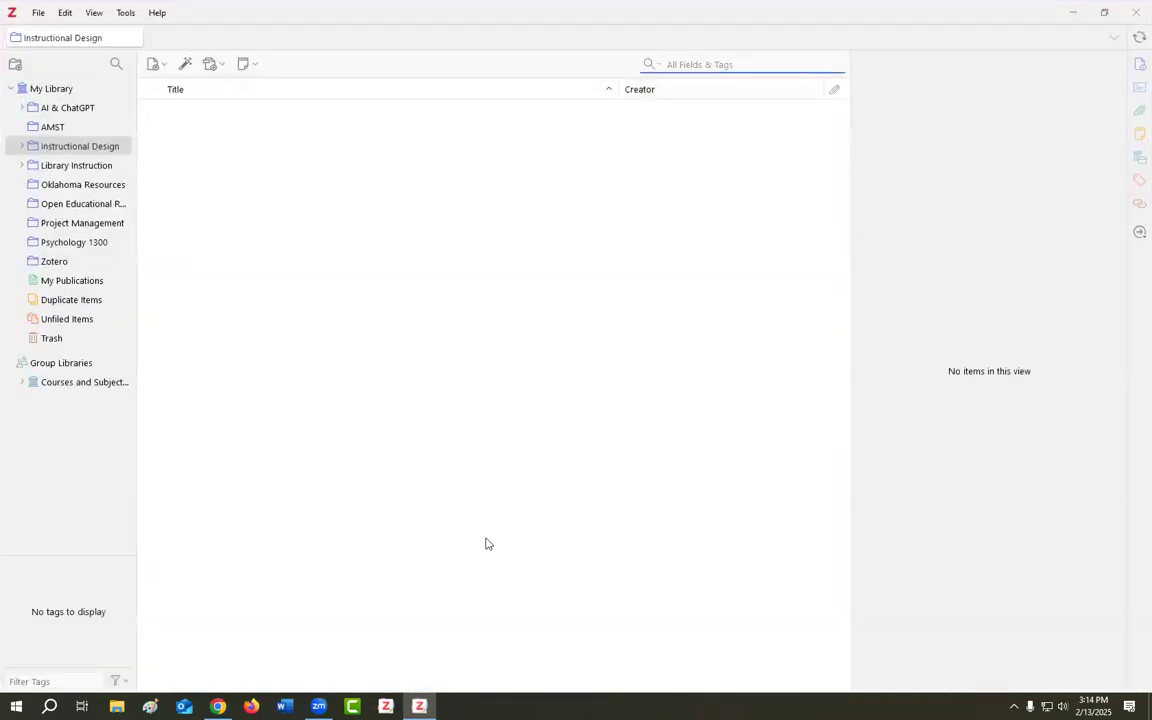
Review the Sync pane under Edit > Settings in Zotero 7, then return to Chrome.
click(319, 706)
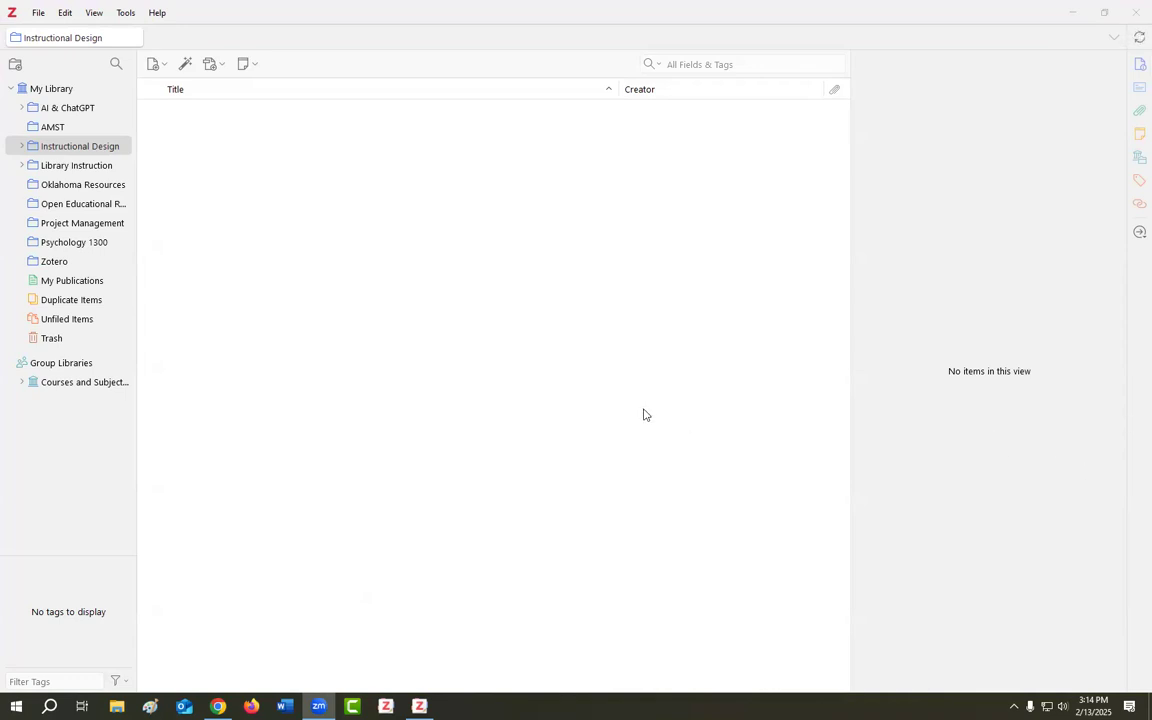
click(550, 19)
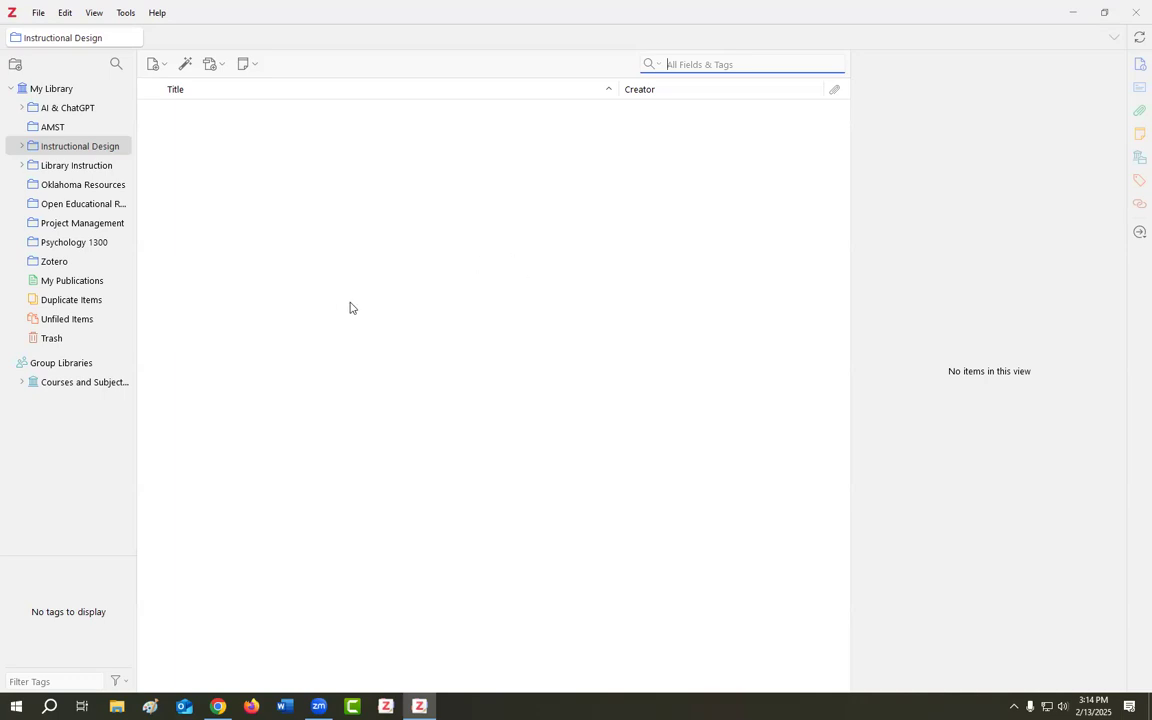
click(66, 14)
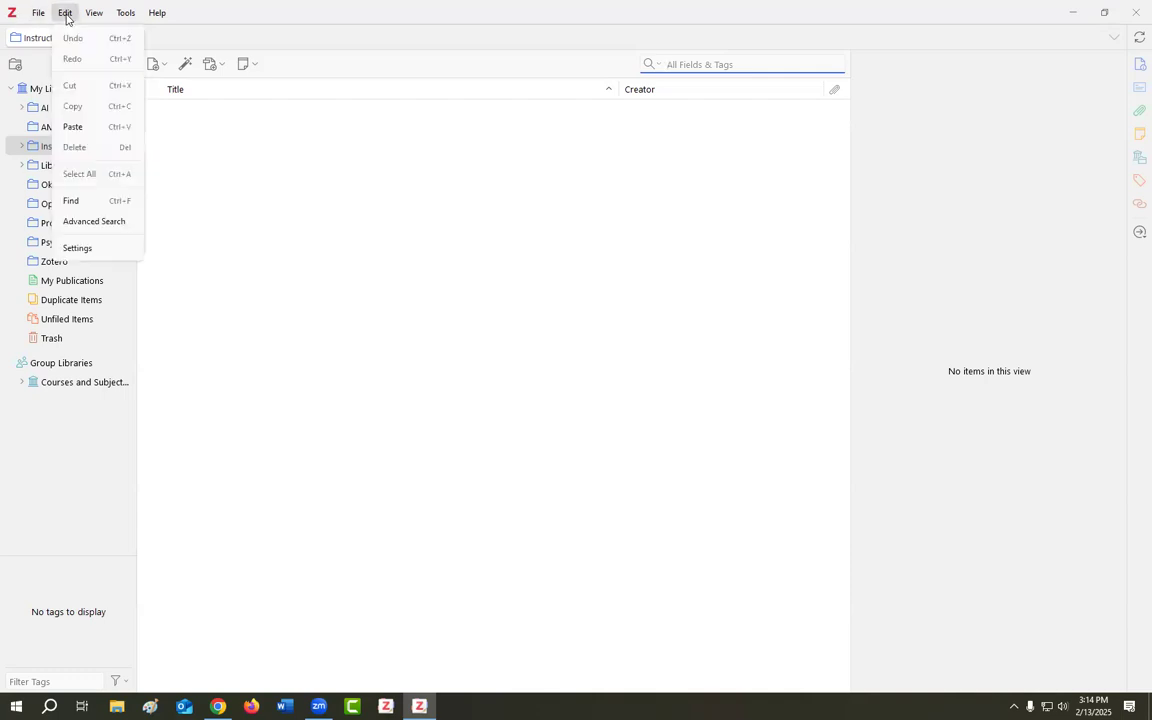
click(78, 248)
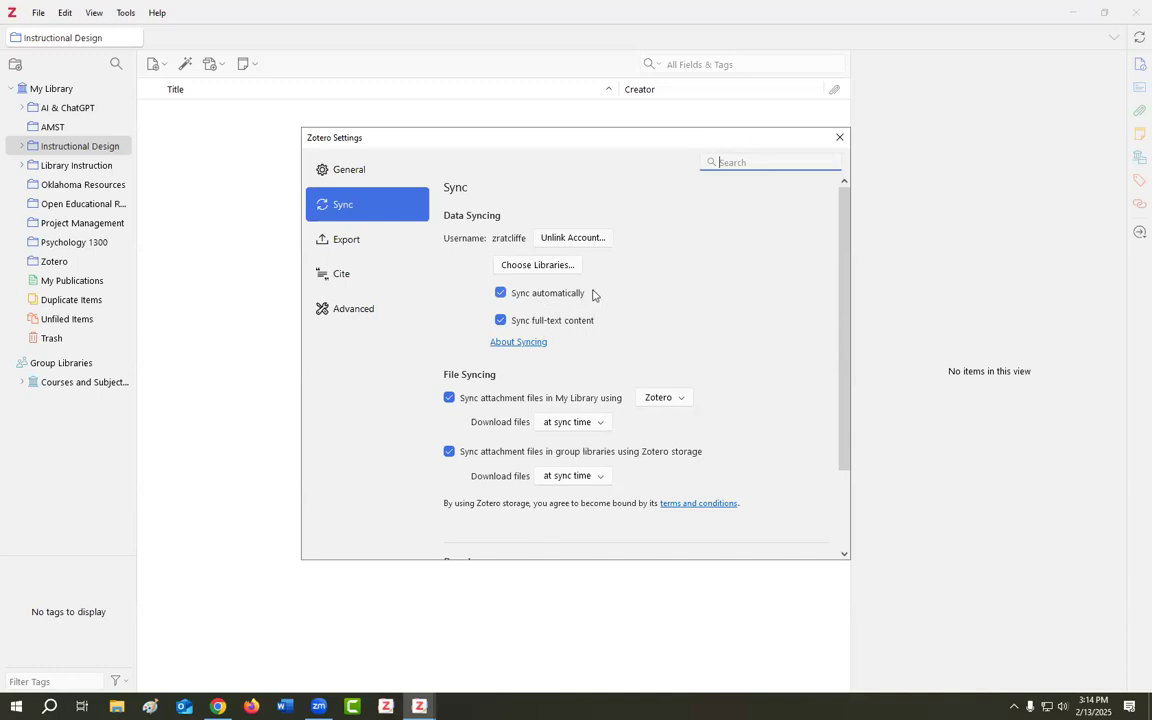
mouse_move(614, 332)
scroll(735, 322, down, 2)
scroll(729, 333, up, 2)
click(218, 706)
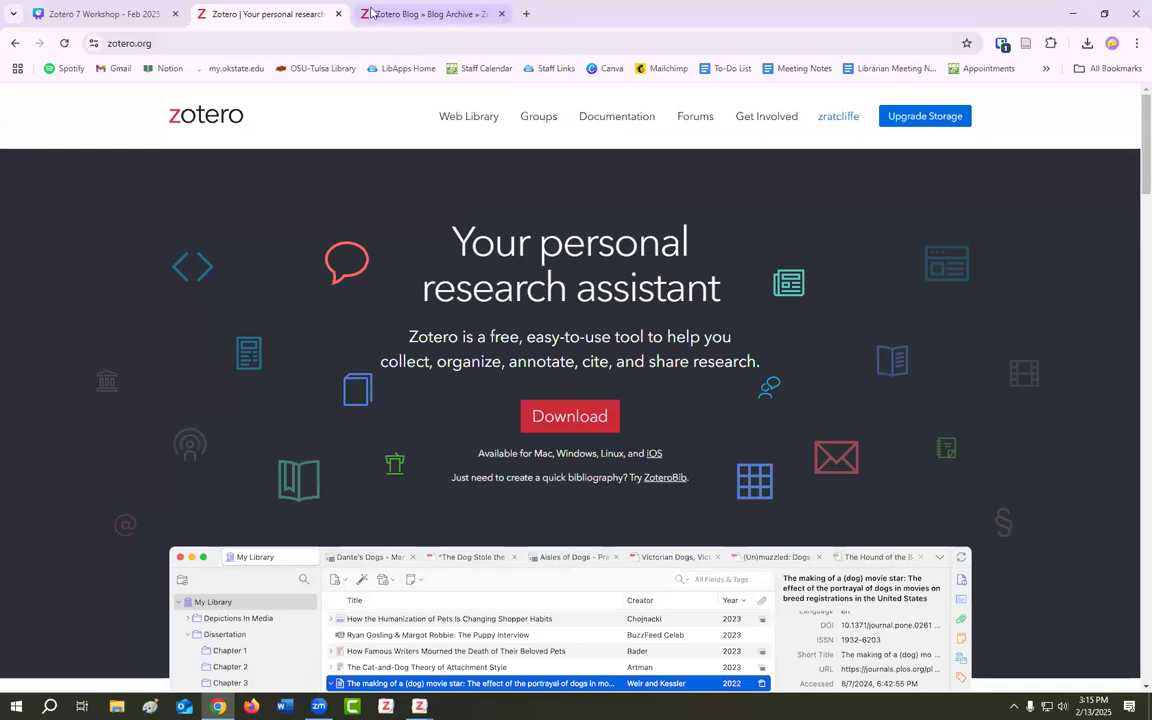
Present Canva slides 11–13 full screen, through Organizing & Creating Collections, then return to Zotero.
click(104, 14)
click(1037, 106)
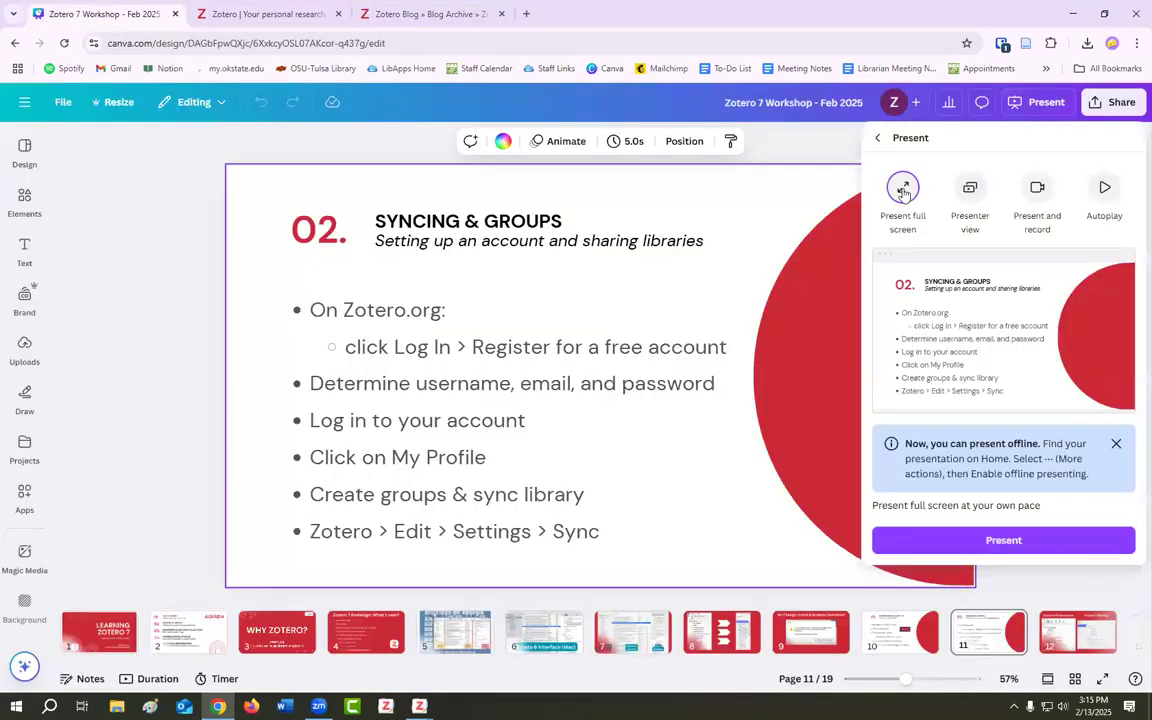
click(995, 545)
click(1109, 299)
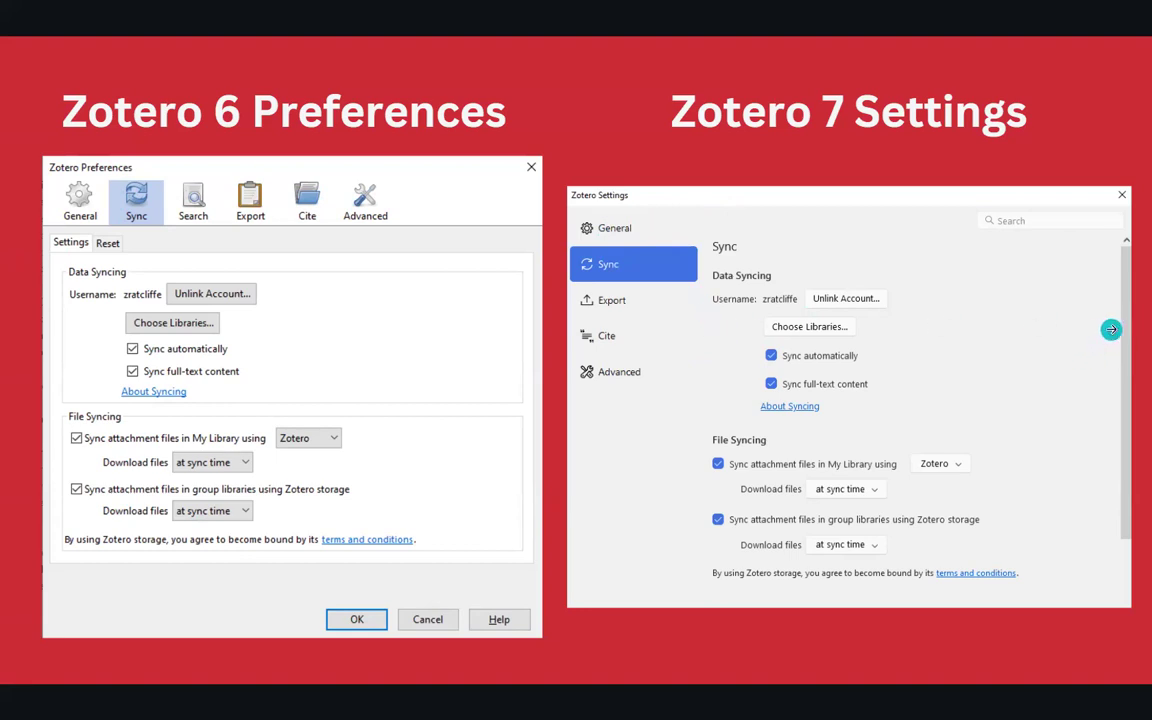
click(1111, 330)
click(1102, 355)
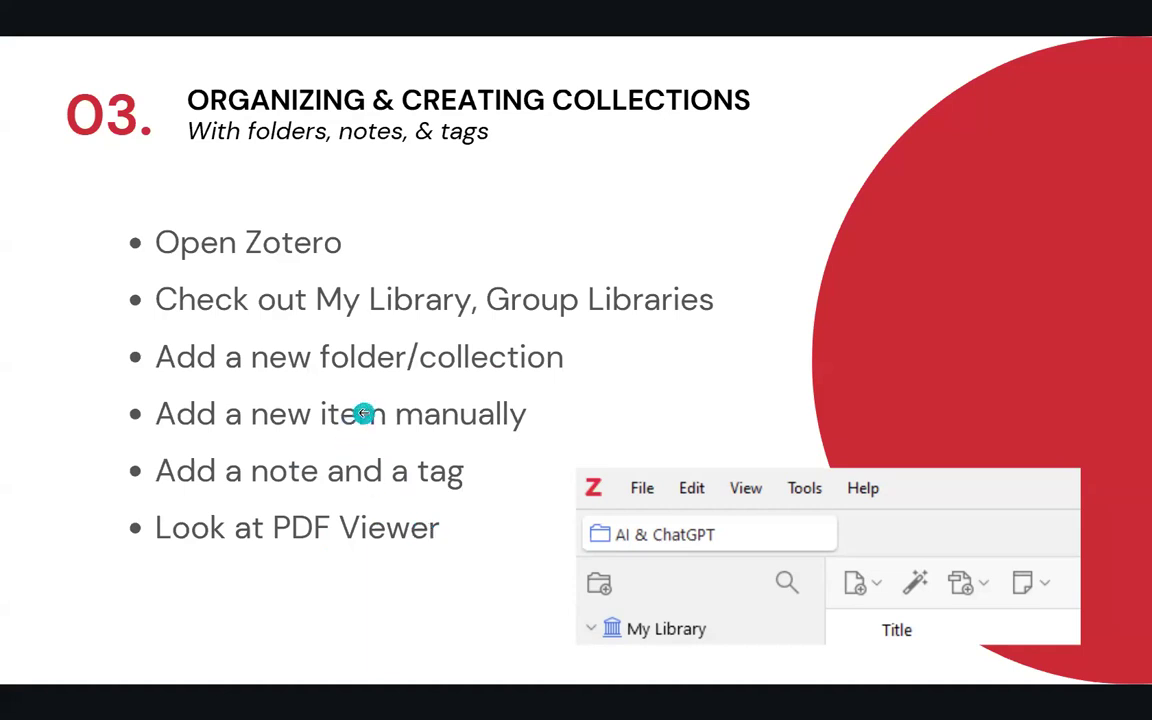
key(Escape)
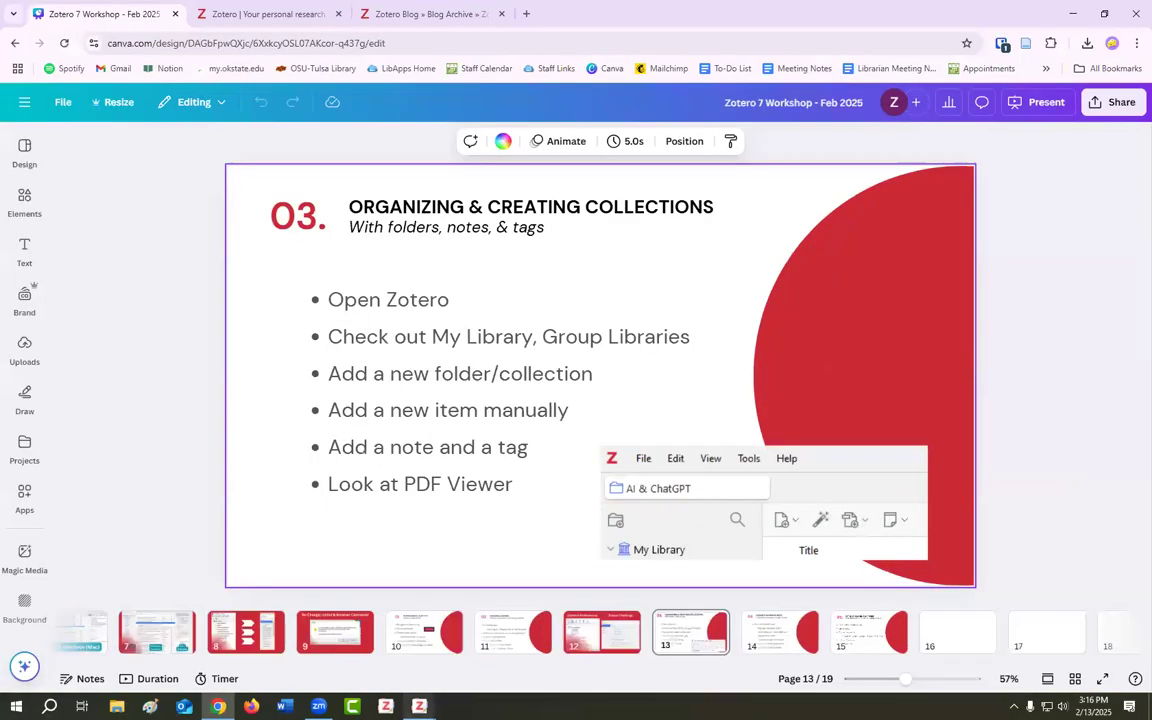
mouse_move(419, 706)
click(360, 640)
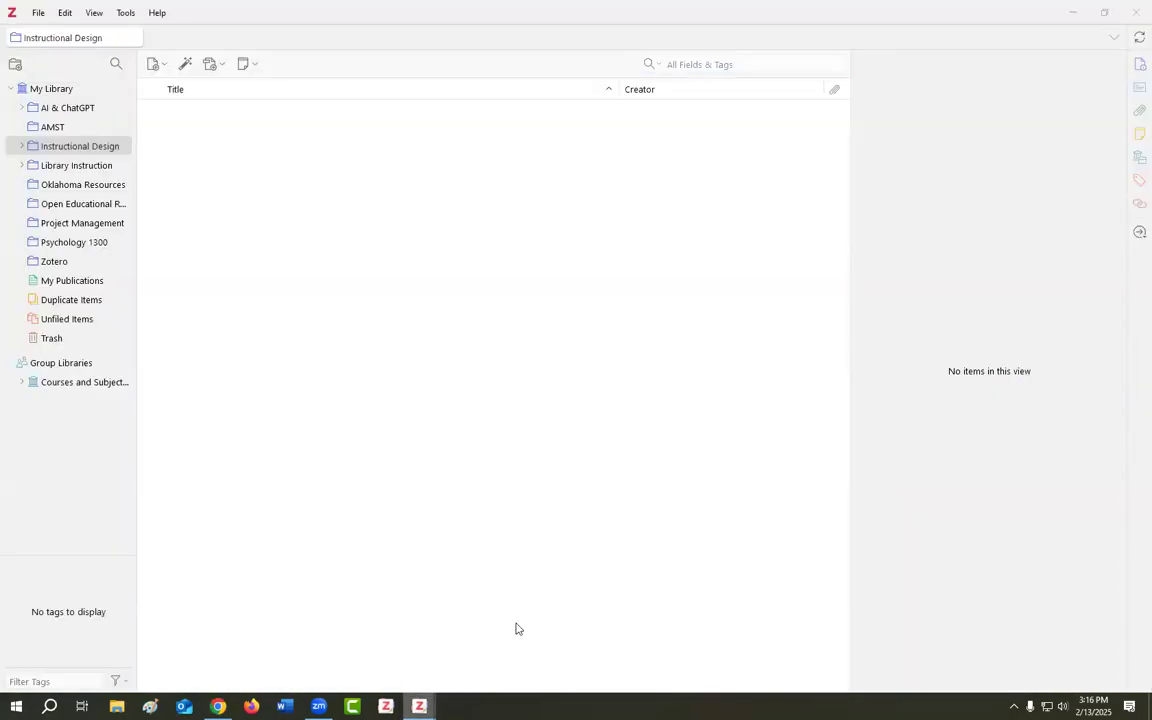
Close the leftover Settings window, list all My Library items, and view the first article's Info.
click(541, 594)
click(73, 95)
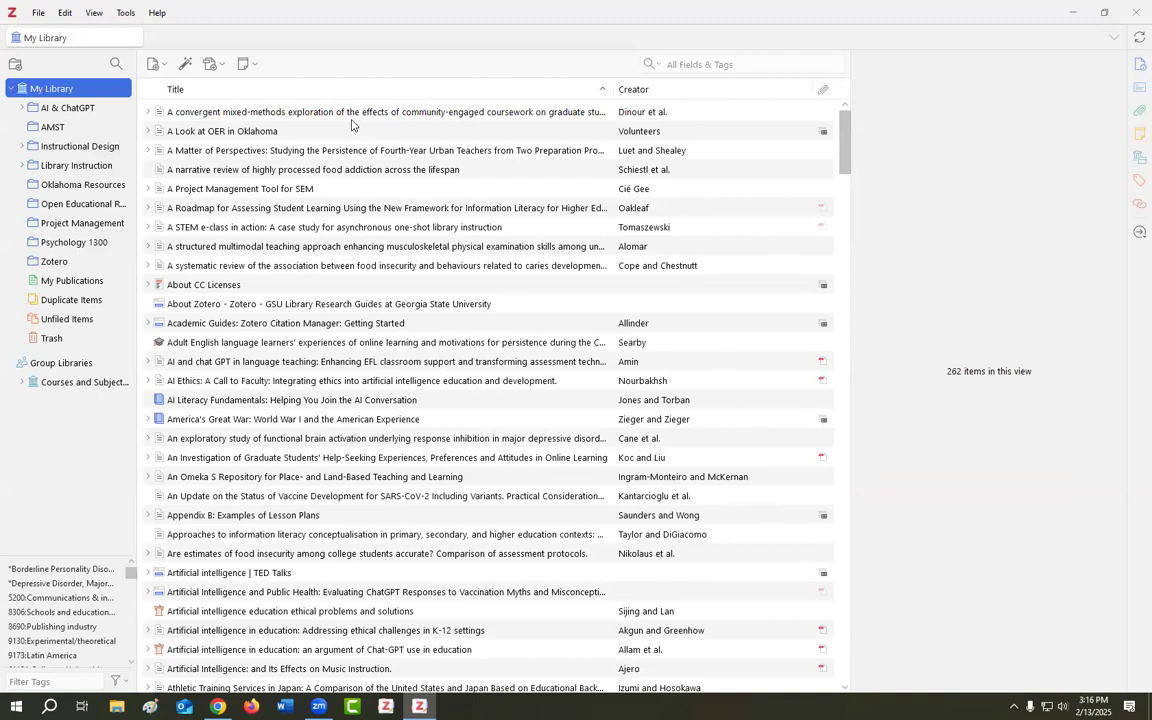
click(383, 113)
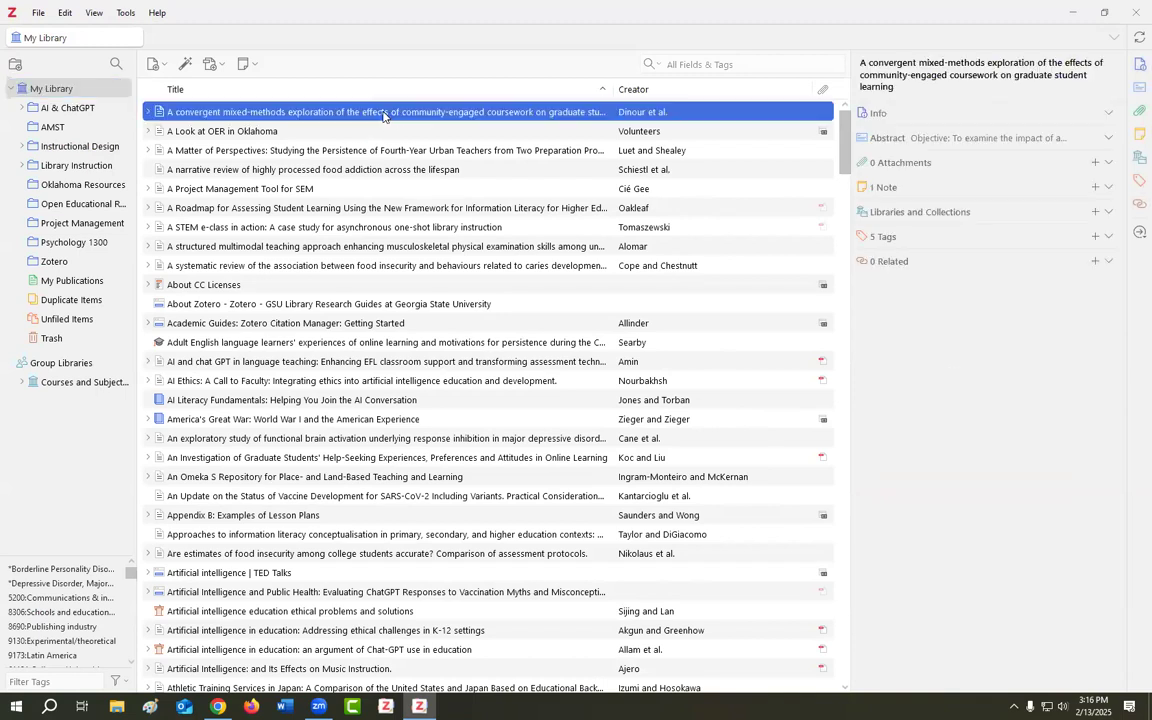
click(1108, 114)
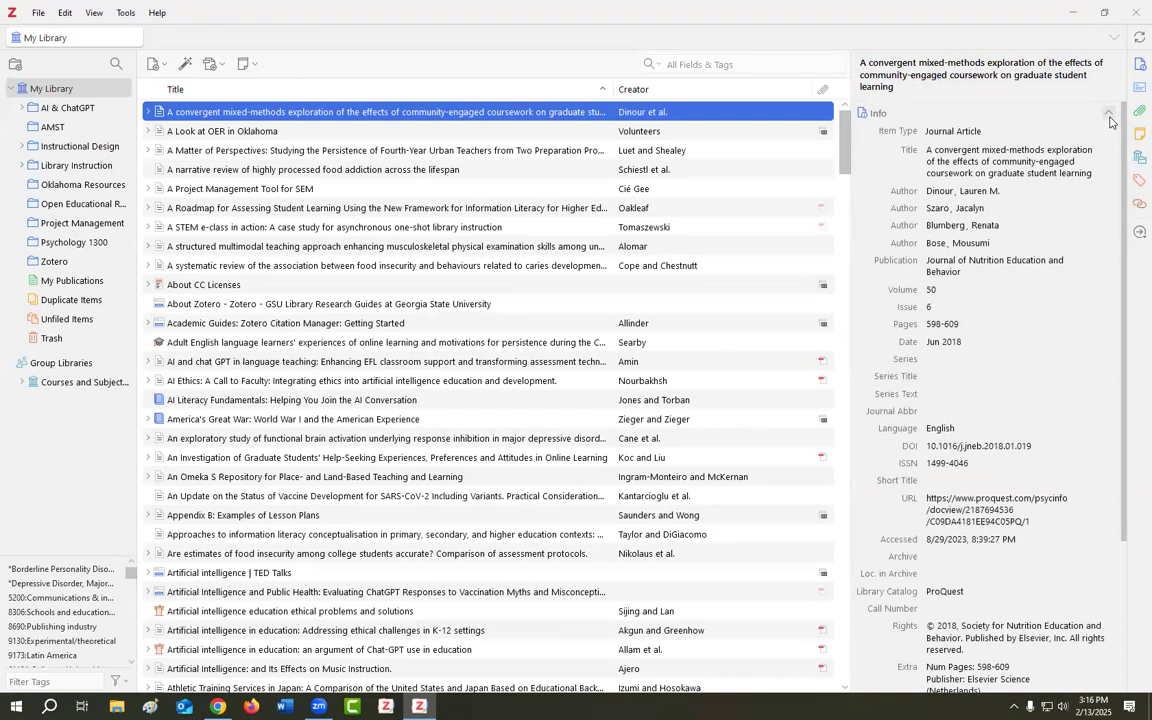
click(1109, 118)
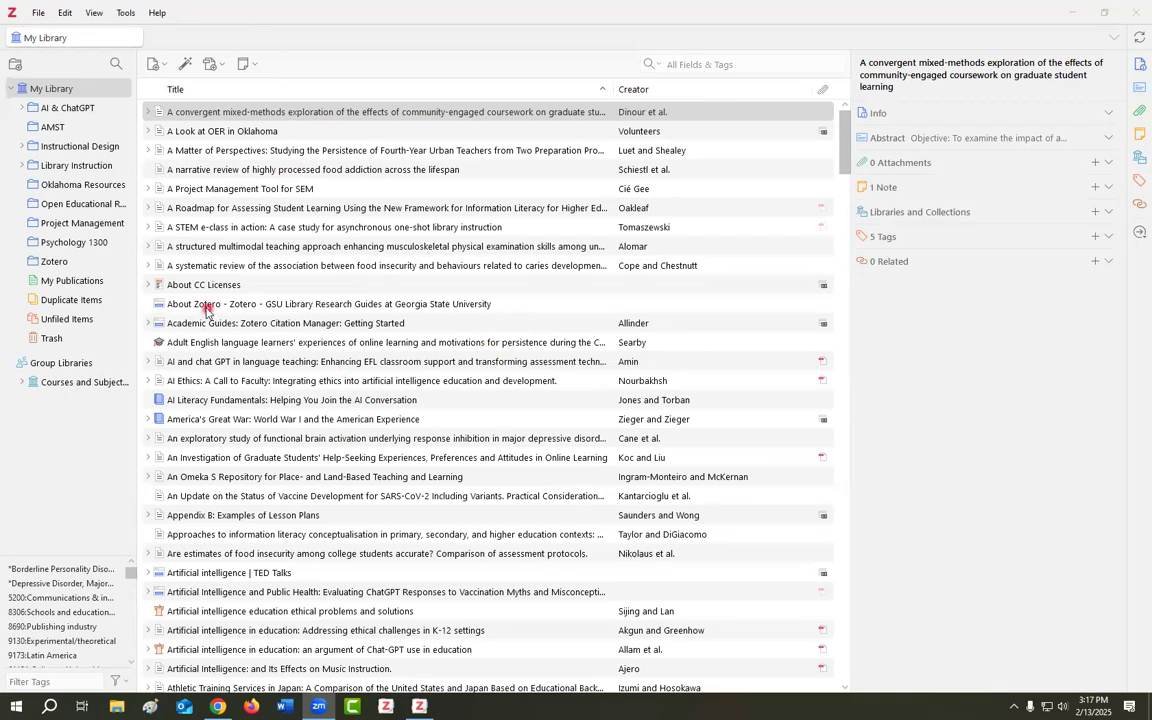
click(258, 114)
click(1108, 115)
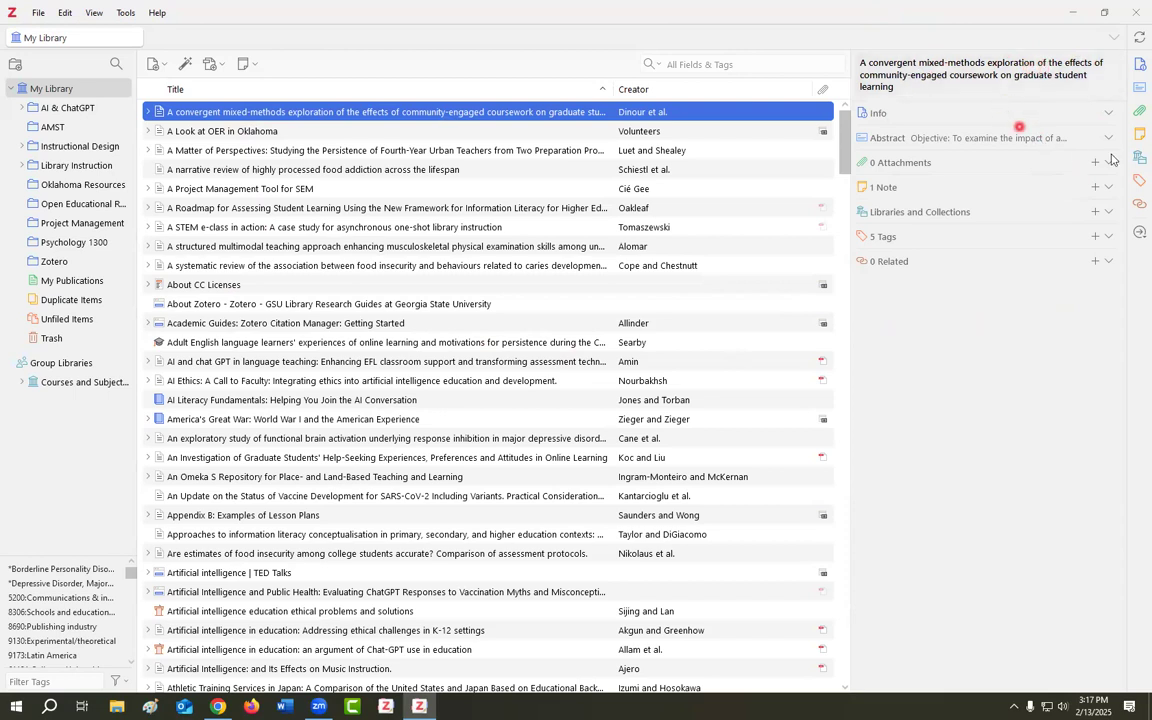
Expand the first article's Abstract, Notes and Info sections in the item pane.
click(1138, 89)
click(1139, 112)
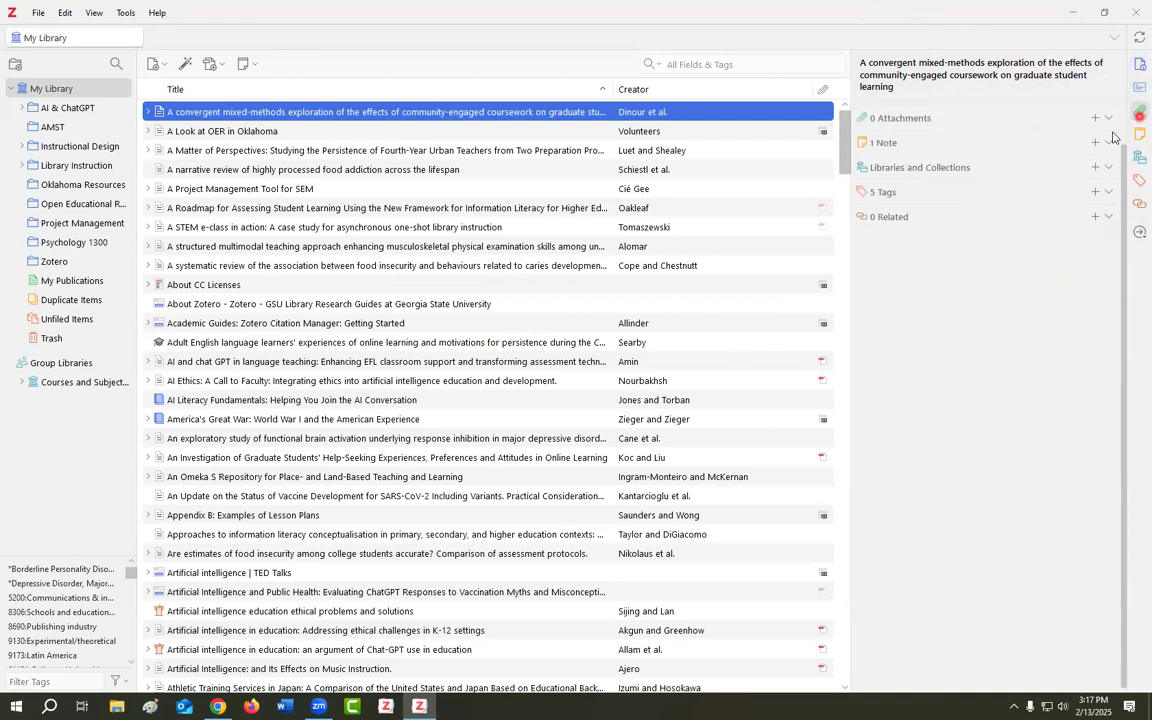
scroll(1110, 117, up, 1)
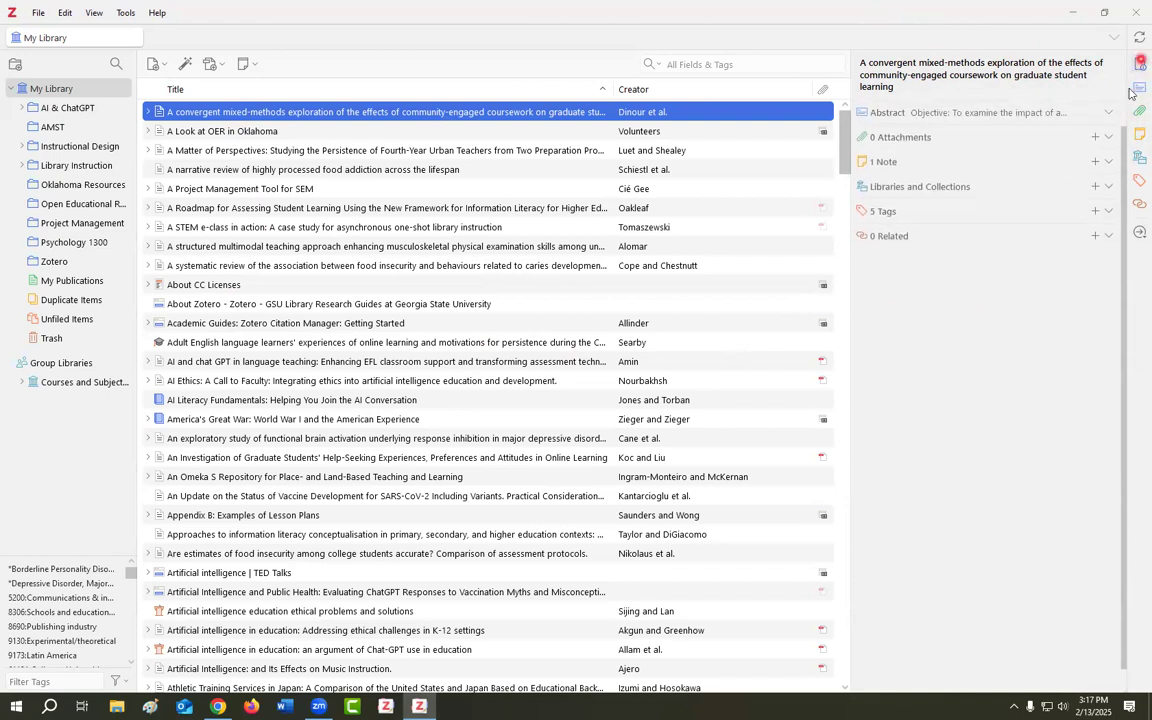
click(1103, 113)
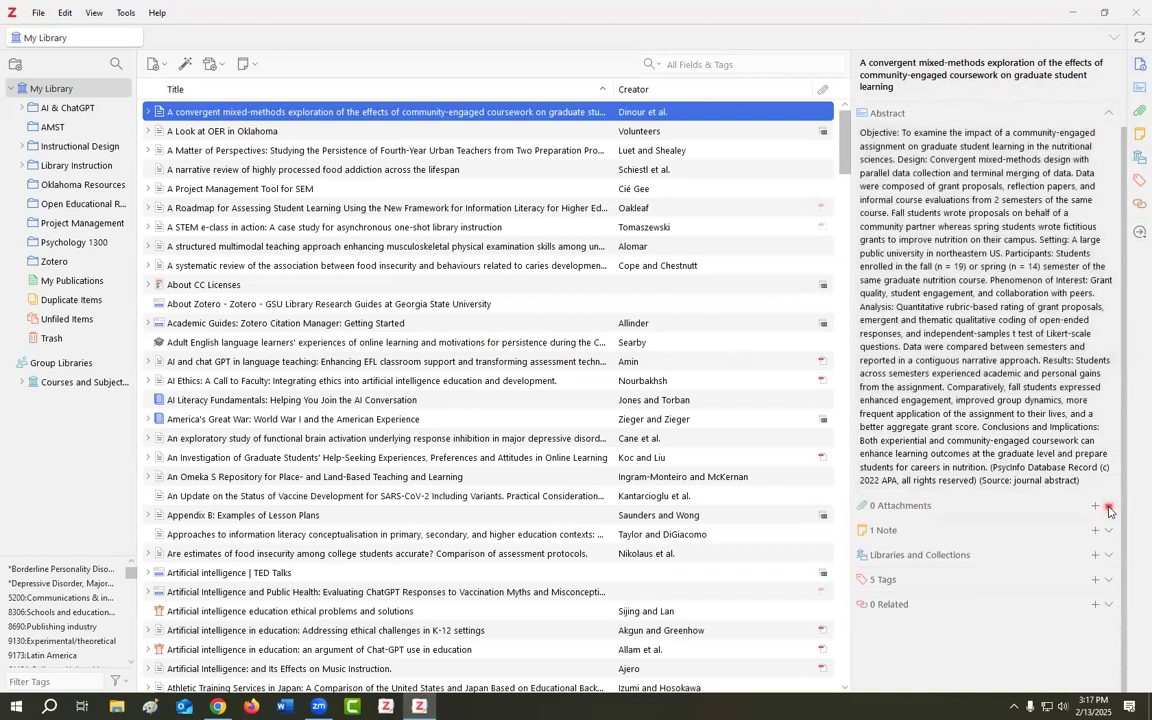
click(1024, 530)
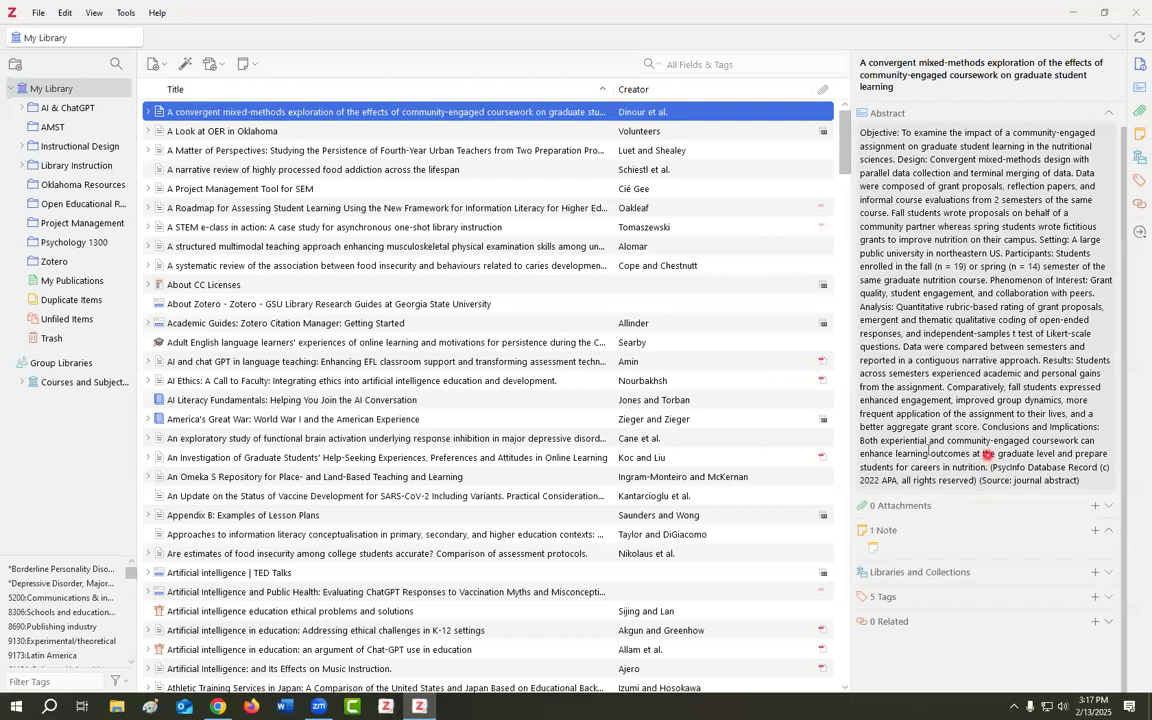
scroll(966, 388, up, 2)
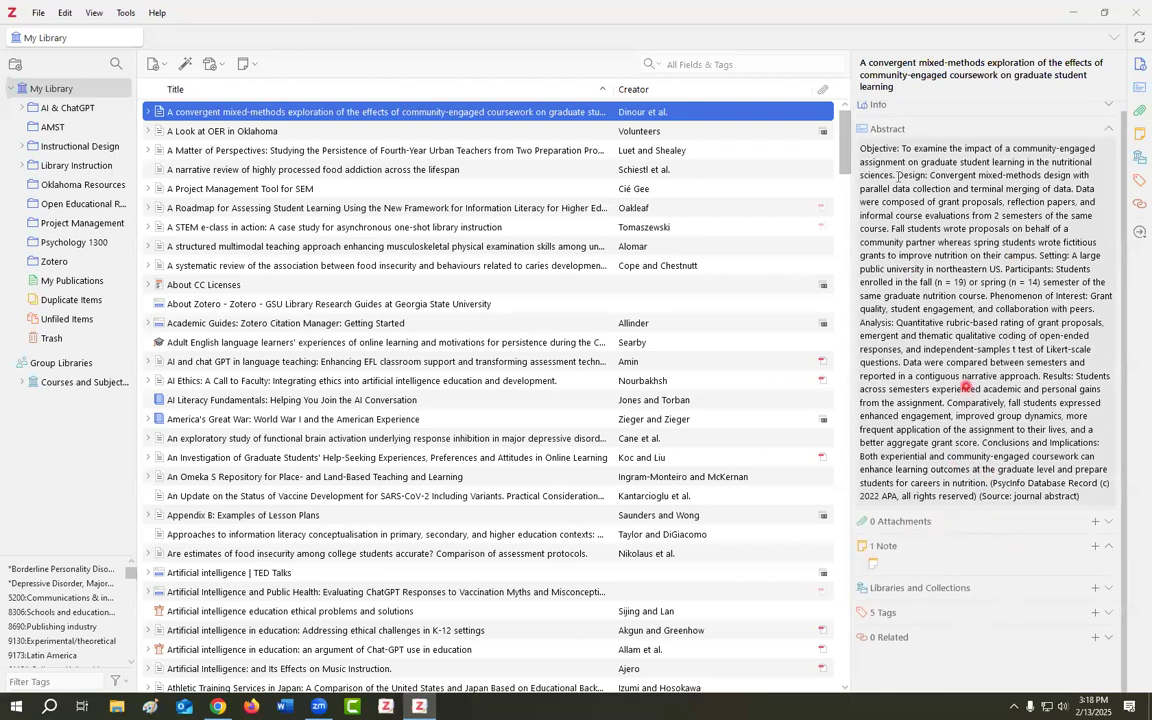
click(1000, 110)
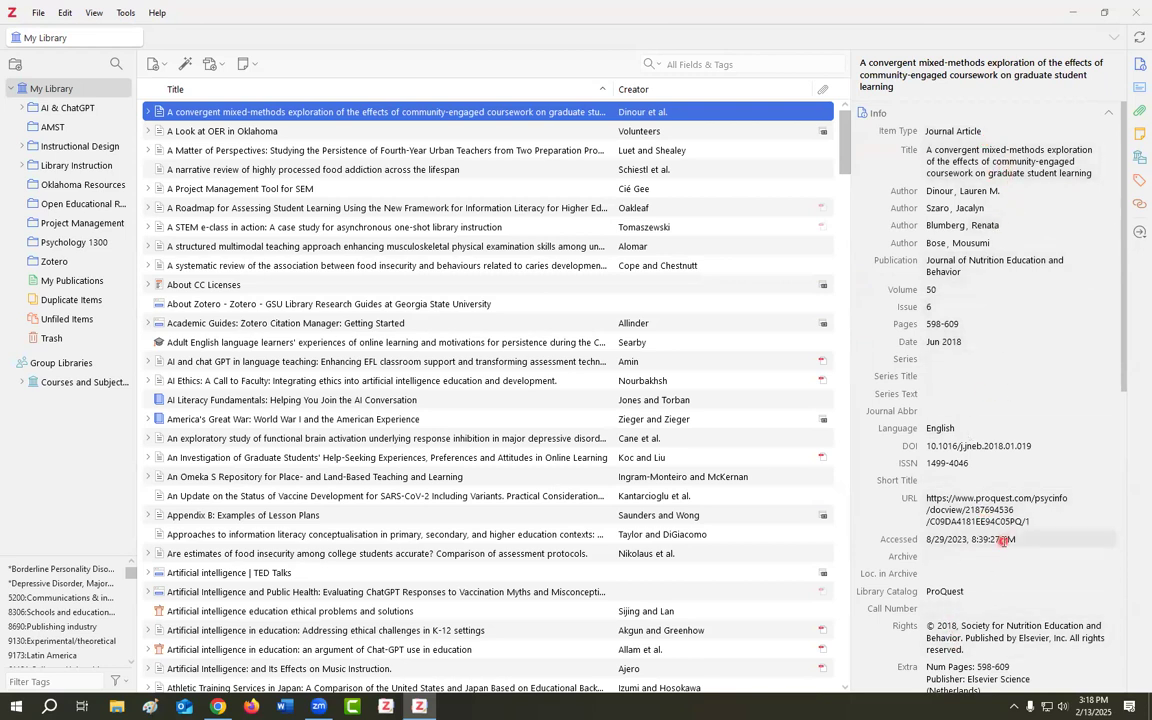
scroll(1003, 540, down, 10)
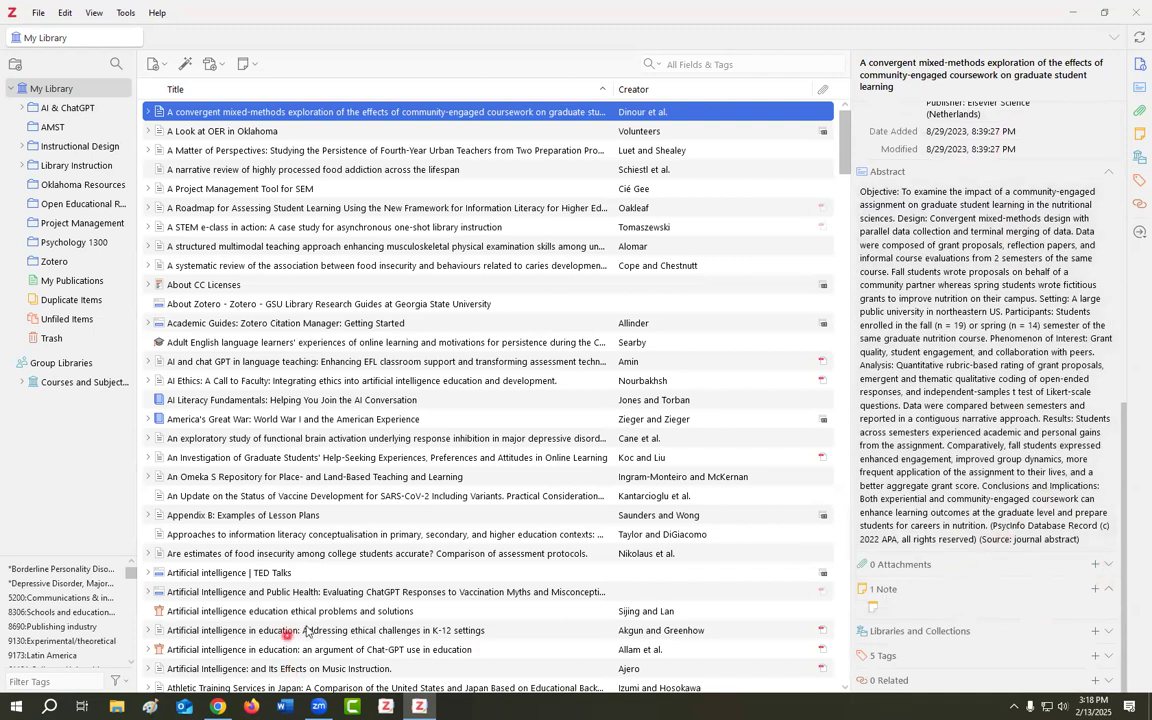
Open the K-12 AI ethics article and expand its Libraries and Collections and Tags sections.
click(383, 632)
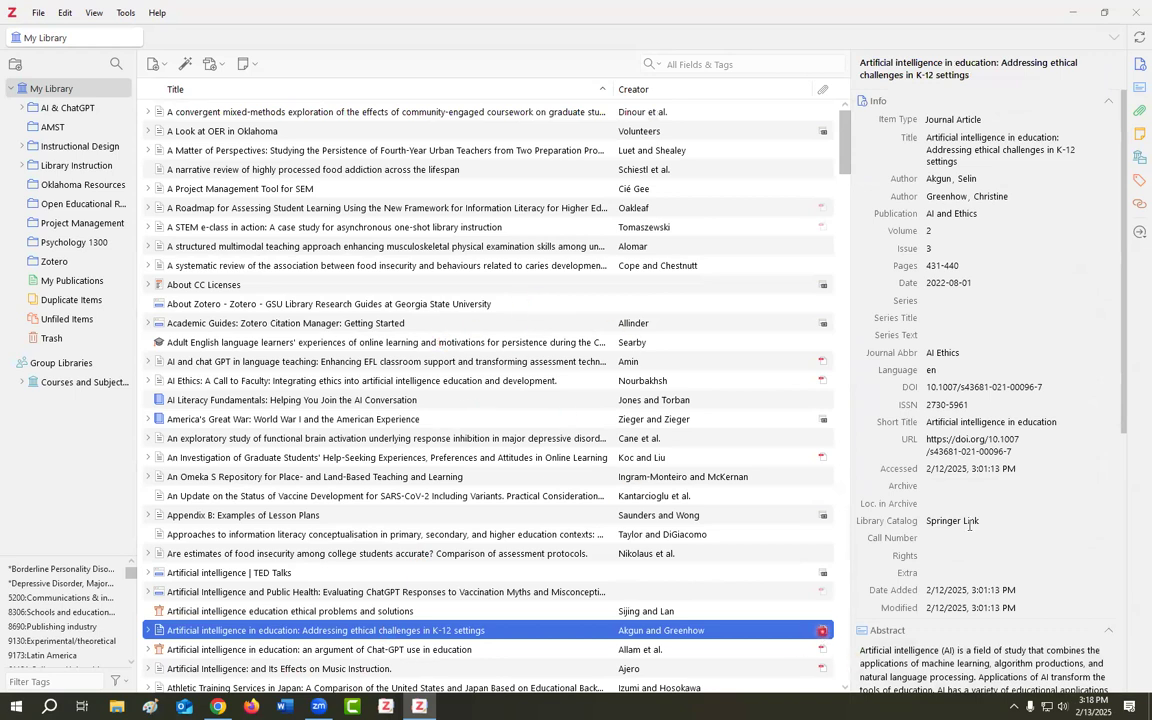
scroll(925, 510, down, 8)
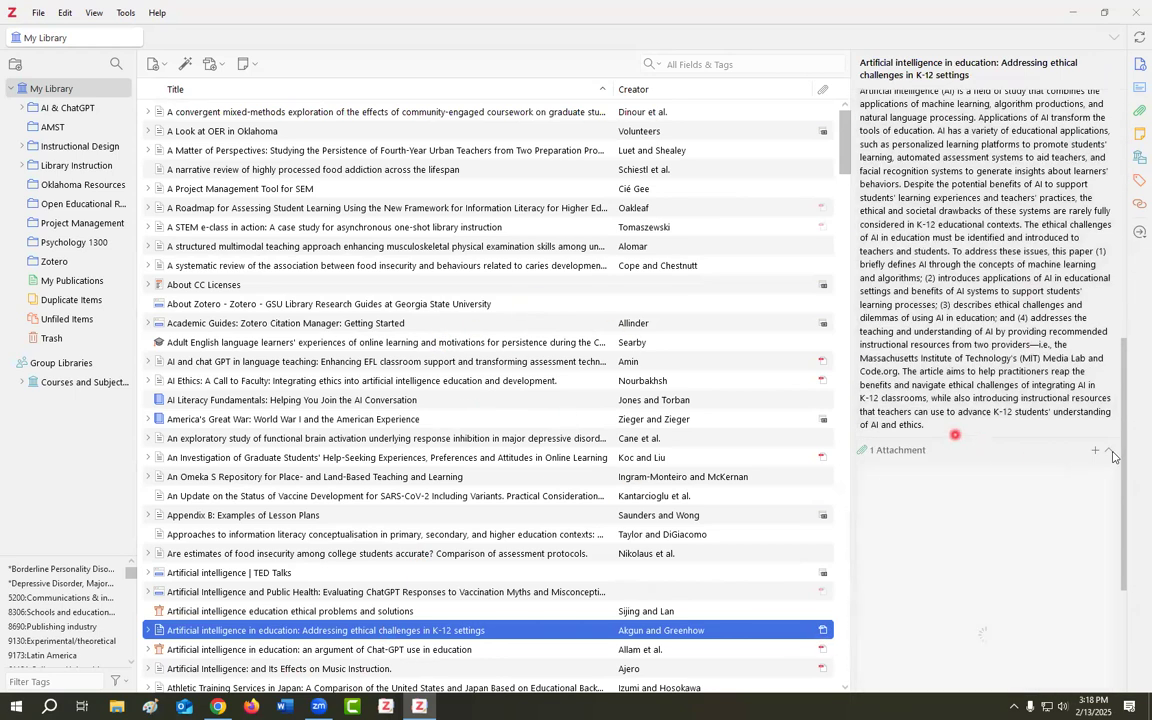
scroll(980, 500, down, 3)
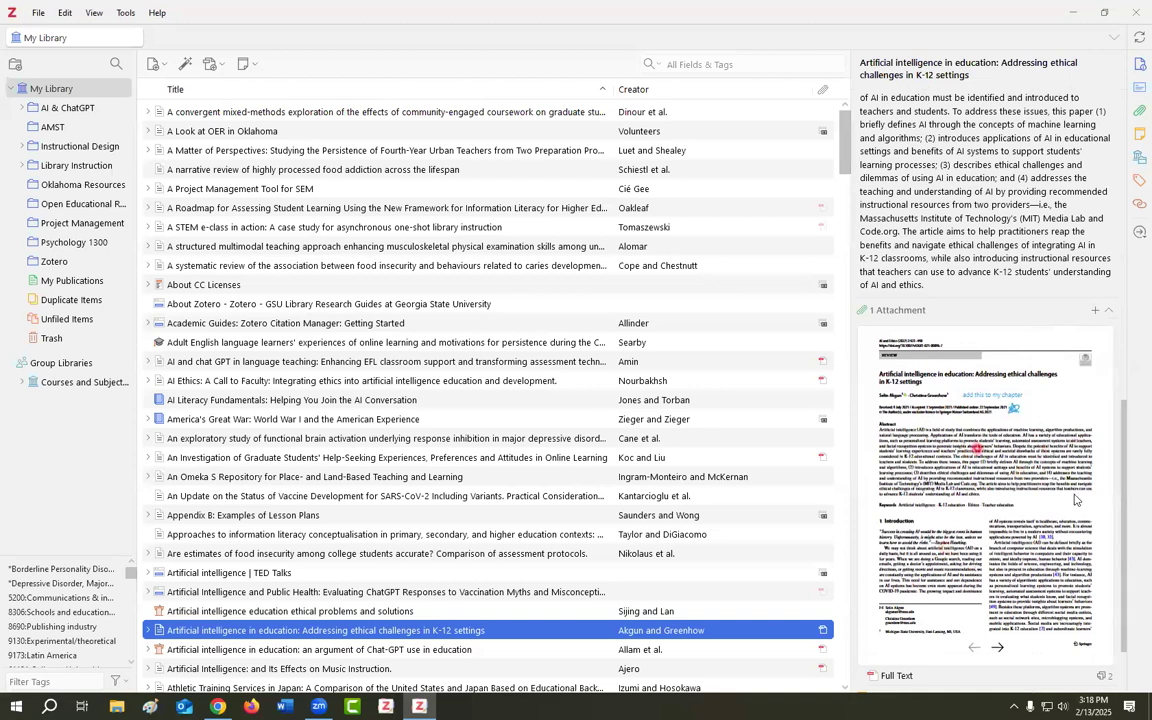
scroll(993, 486, down, 1)
scroll(993, 486, down, 1)
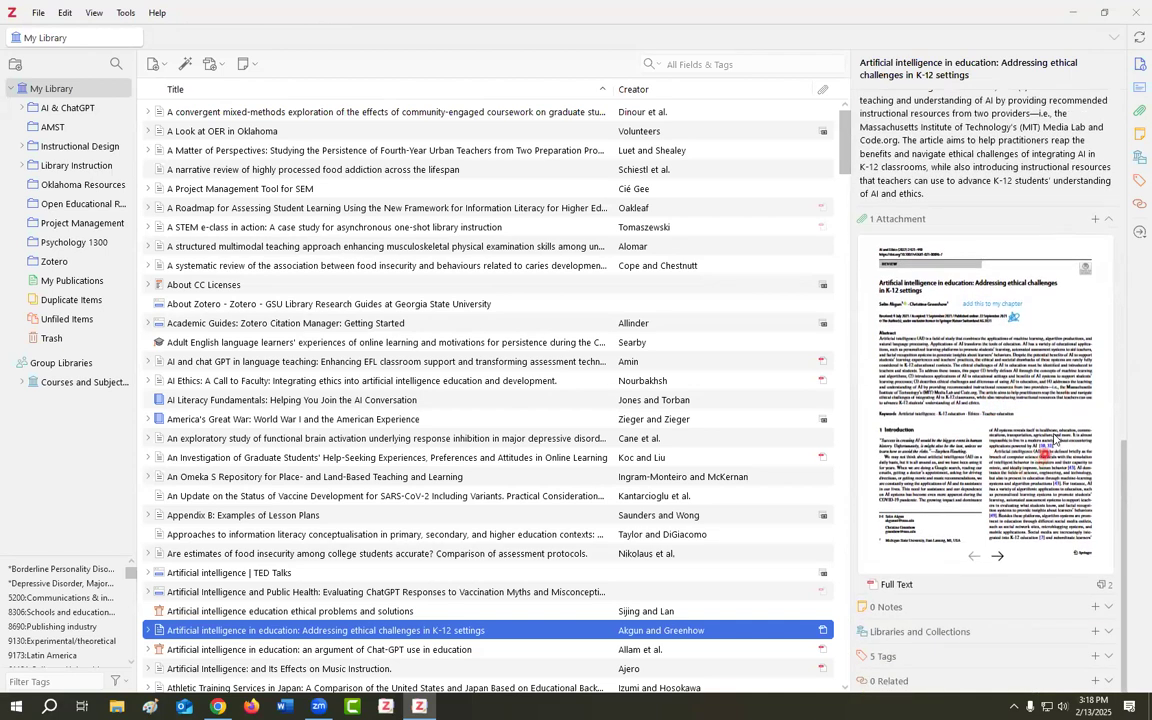
click(972, 631)
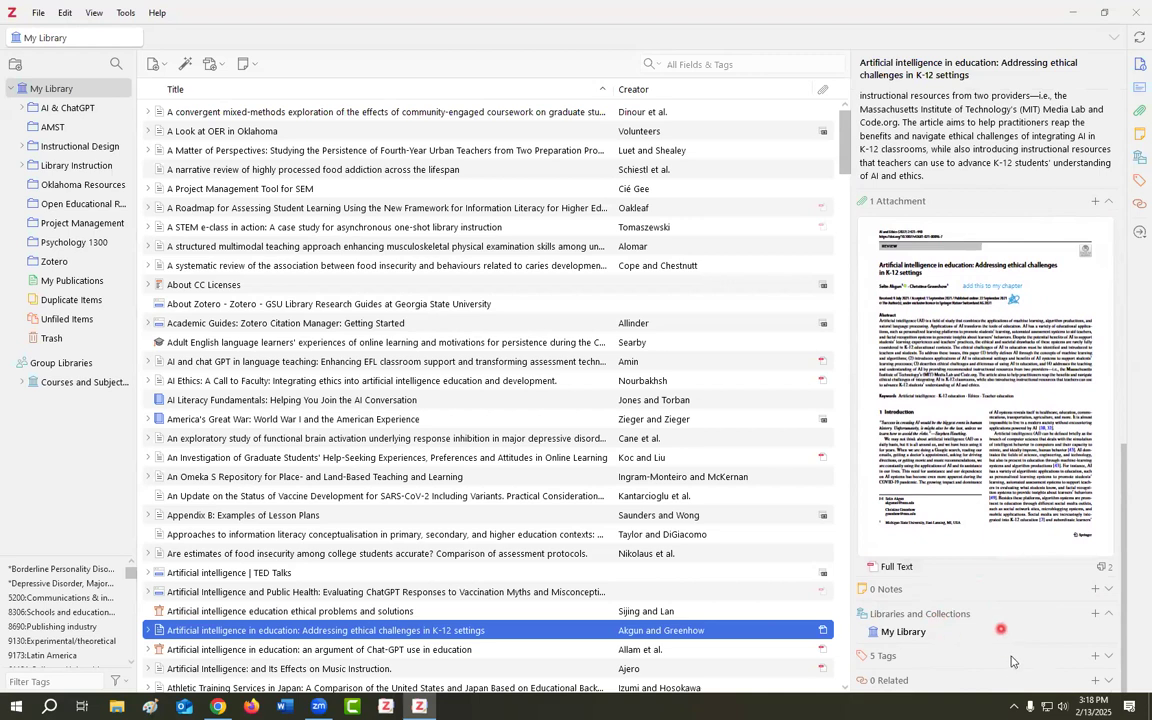
click(1000, 655)
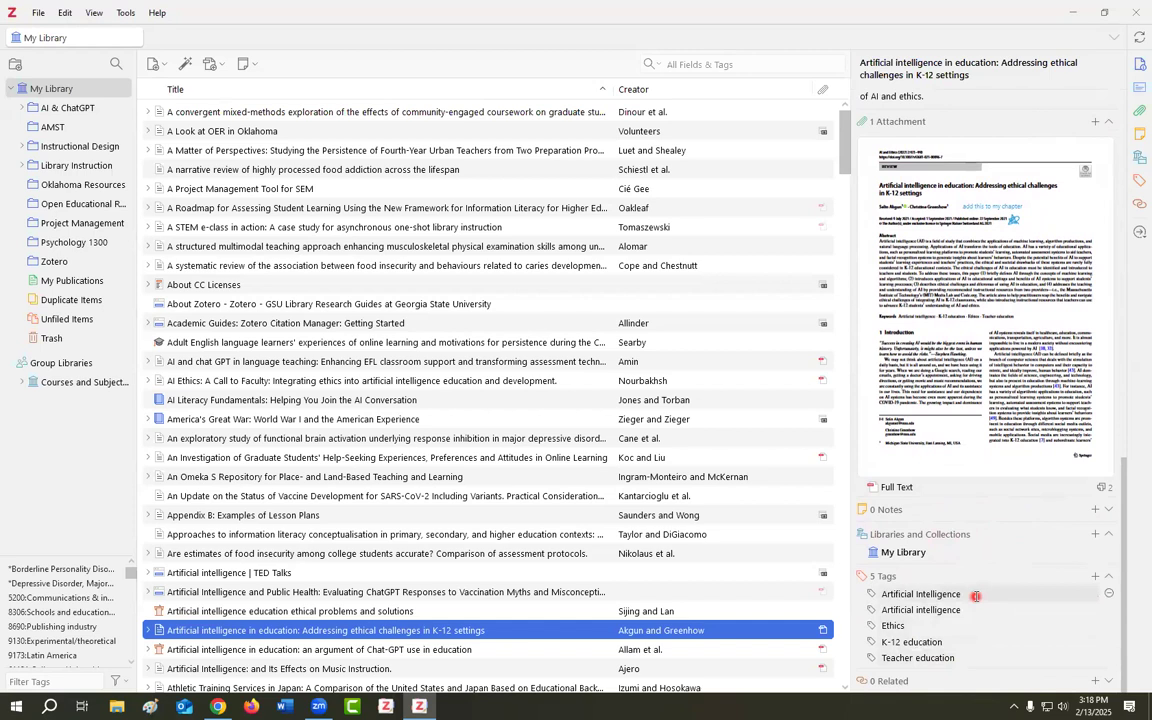
scroll(974, 600, up, 10)
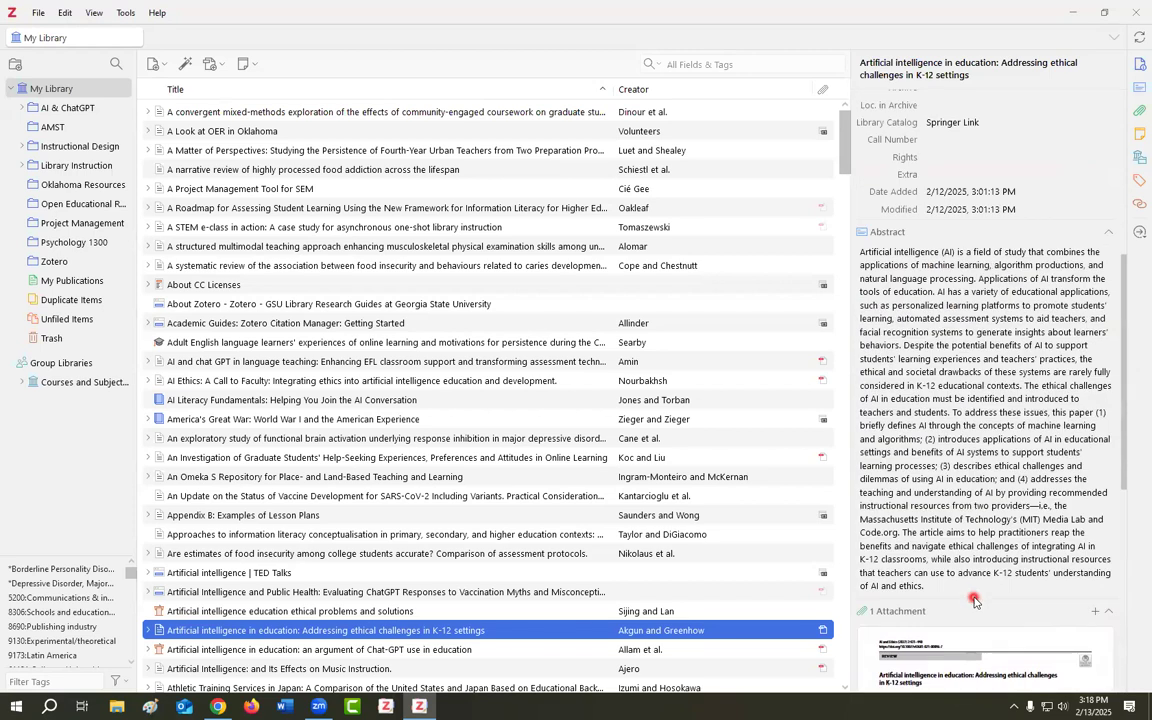
scroll(974, 600, up, 2)
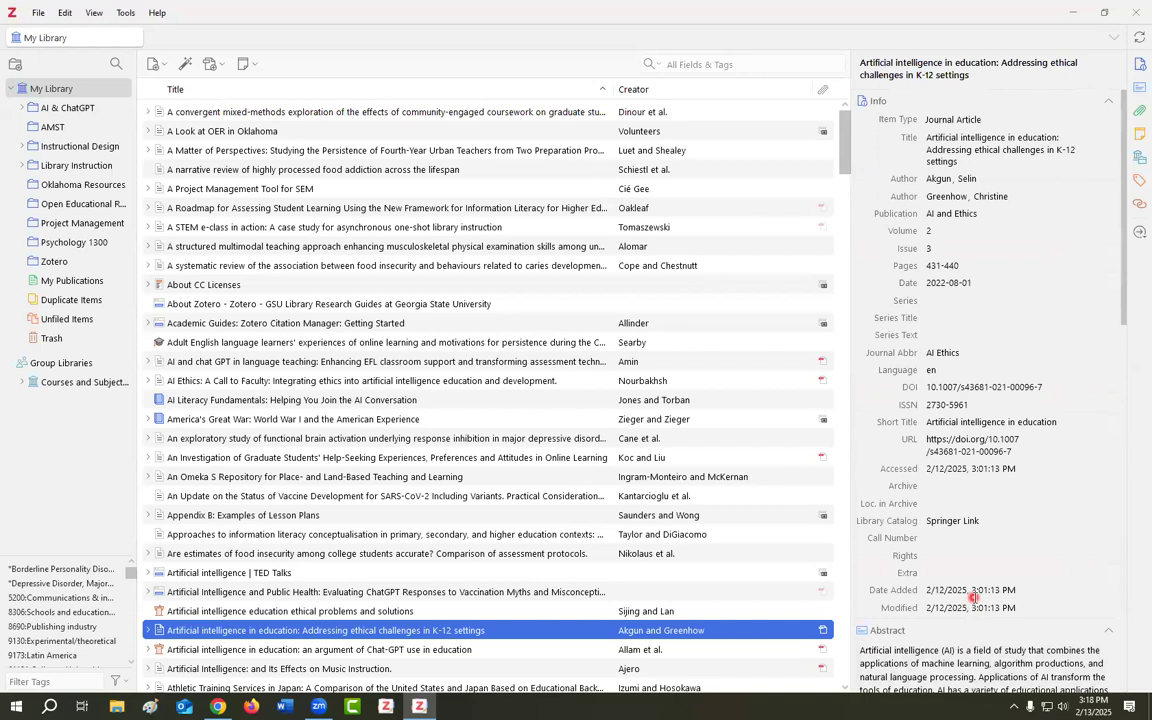
scroll(969, 558, down, 14)
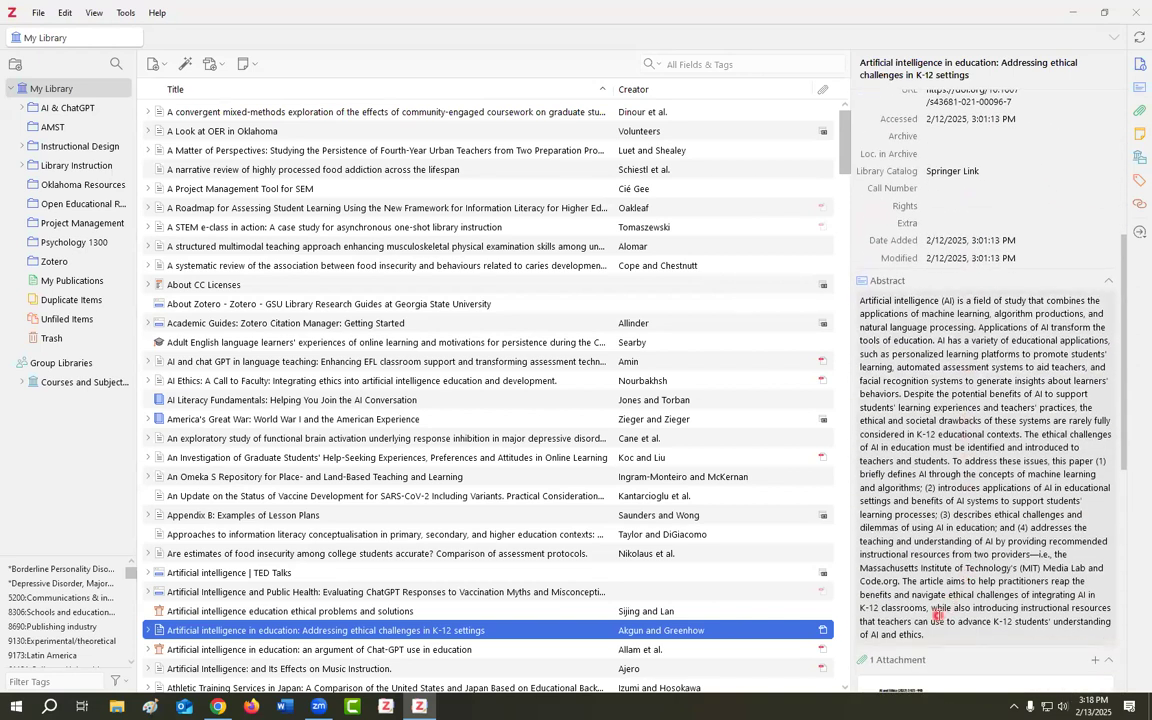
scroll(940, 620, down, 3)
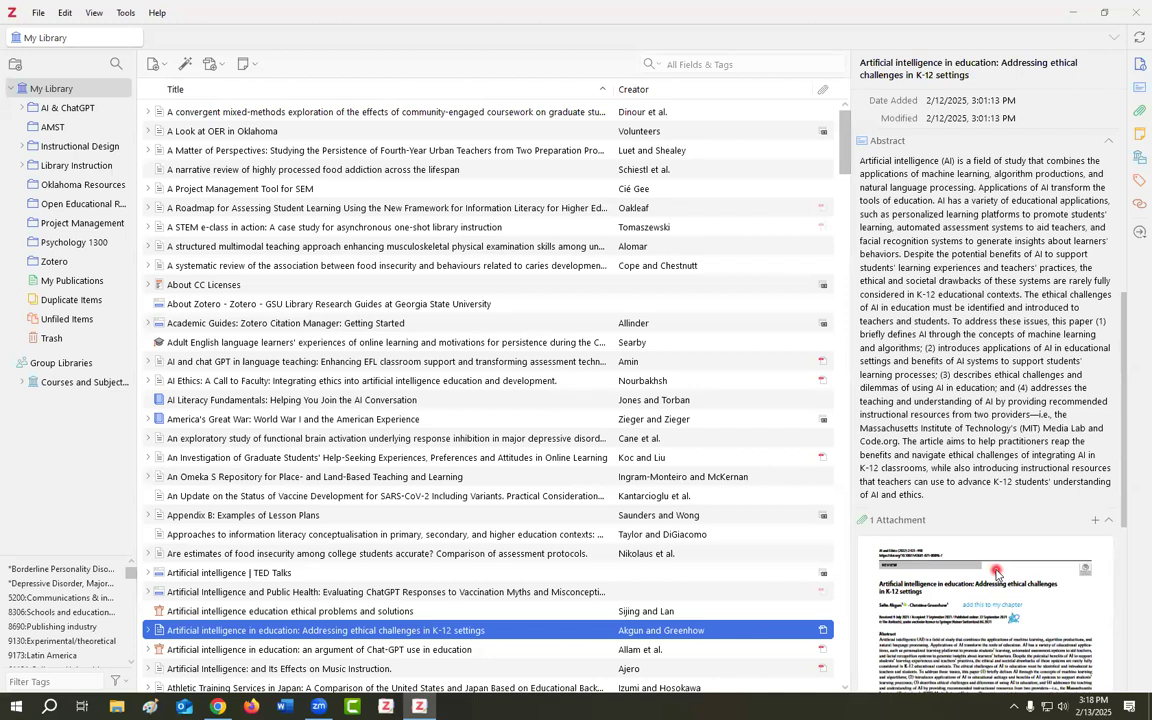
scroll(1000, 550, up, 6)
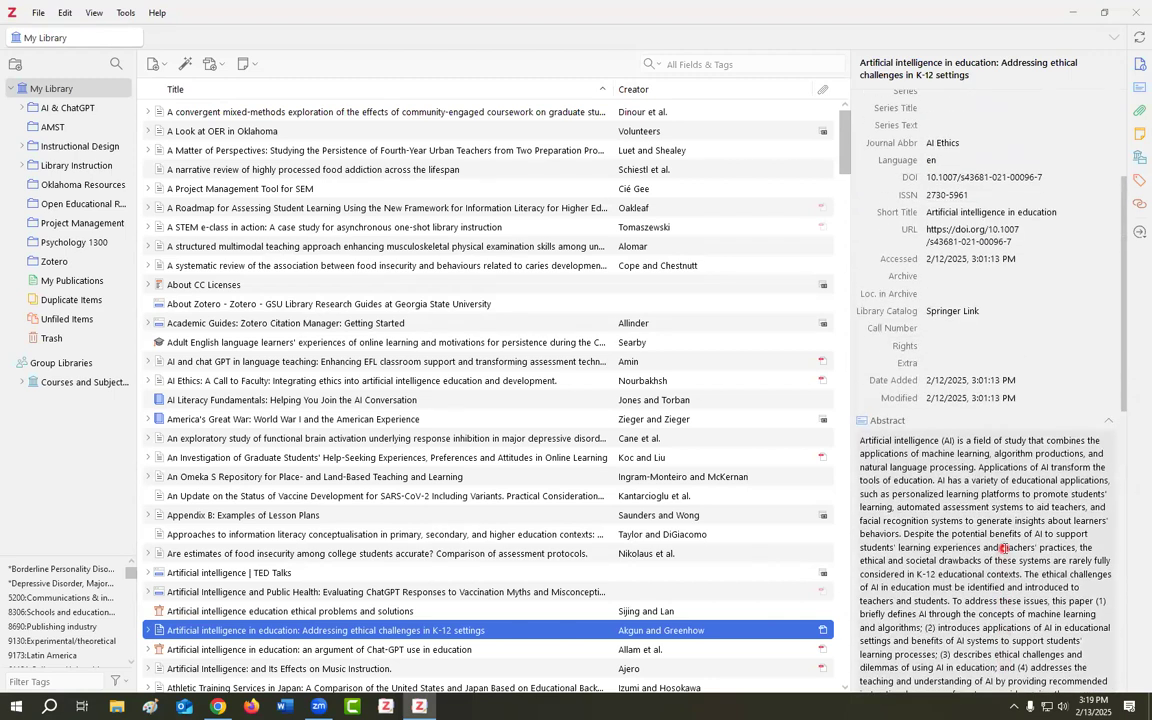
scroll(1004, 548, up, 4)
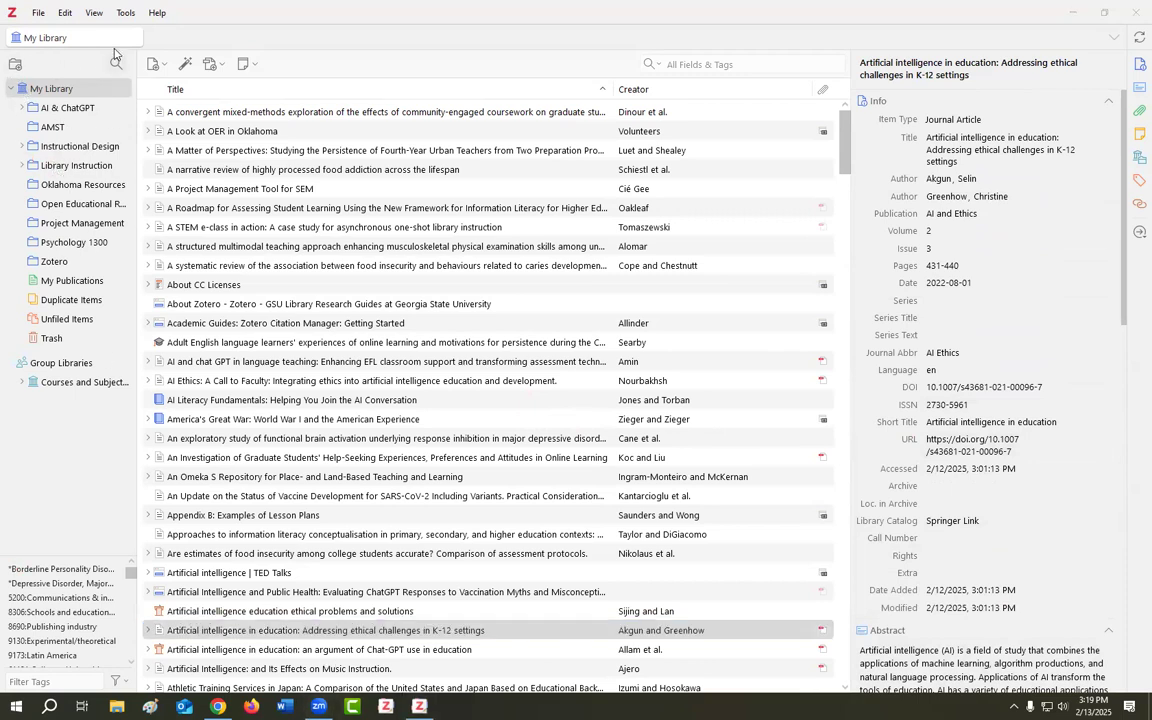
click(22, 382)
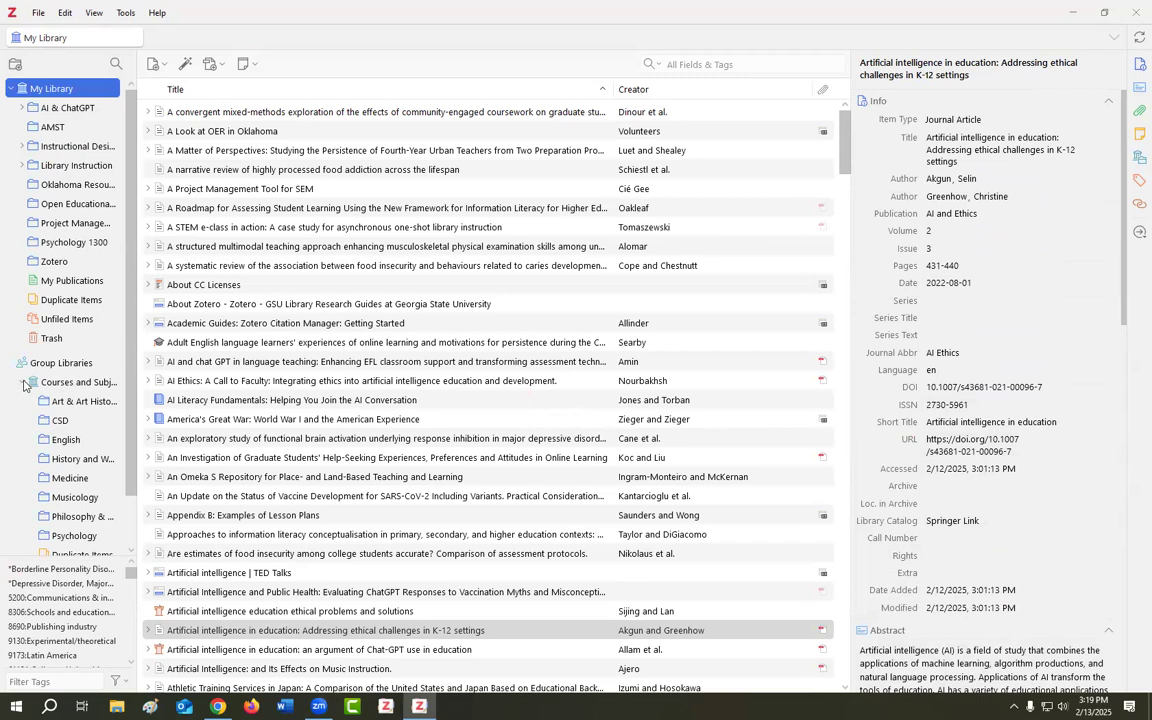
click(22, 382)
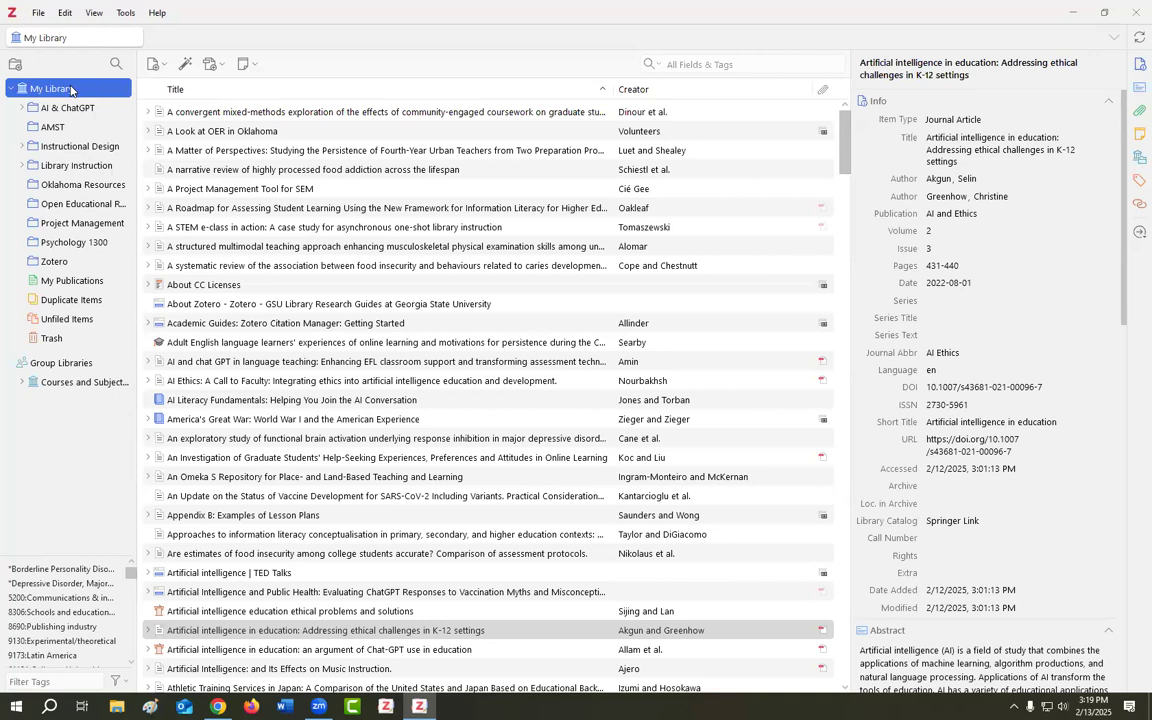
Add a collection named 'Cats' under My Library via New Collection.
click(16, 66)
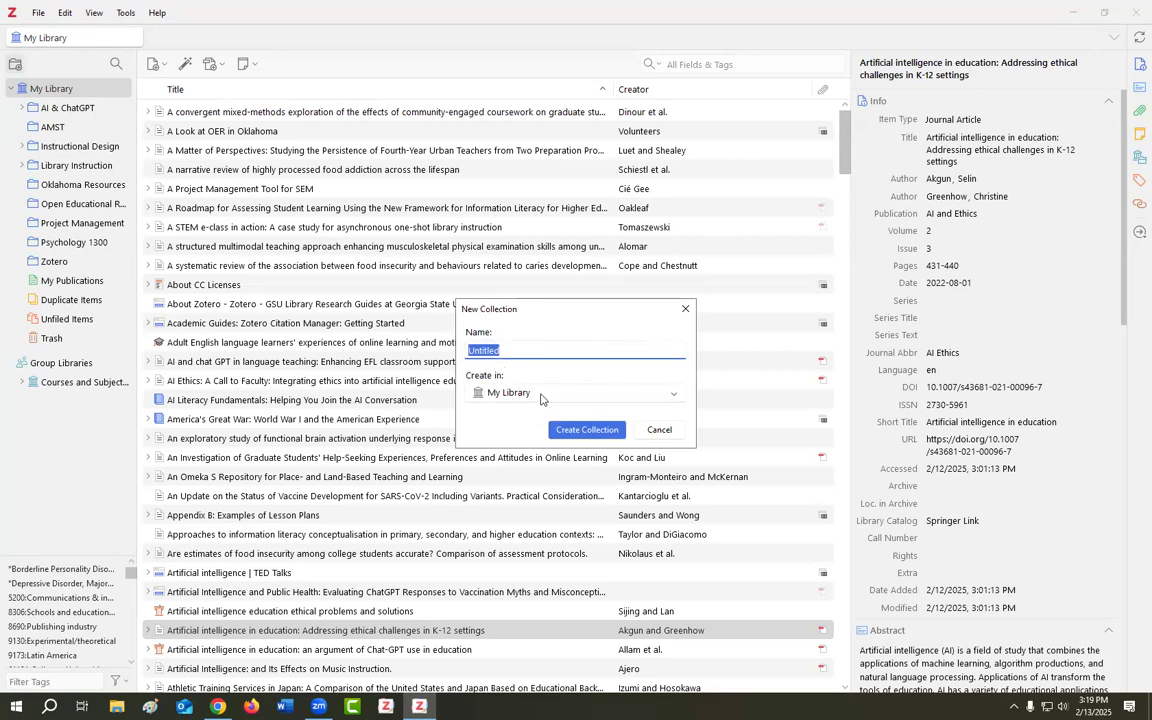
click(546, 396)
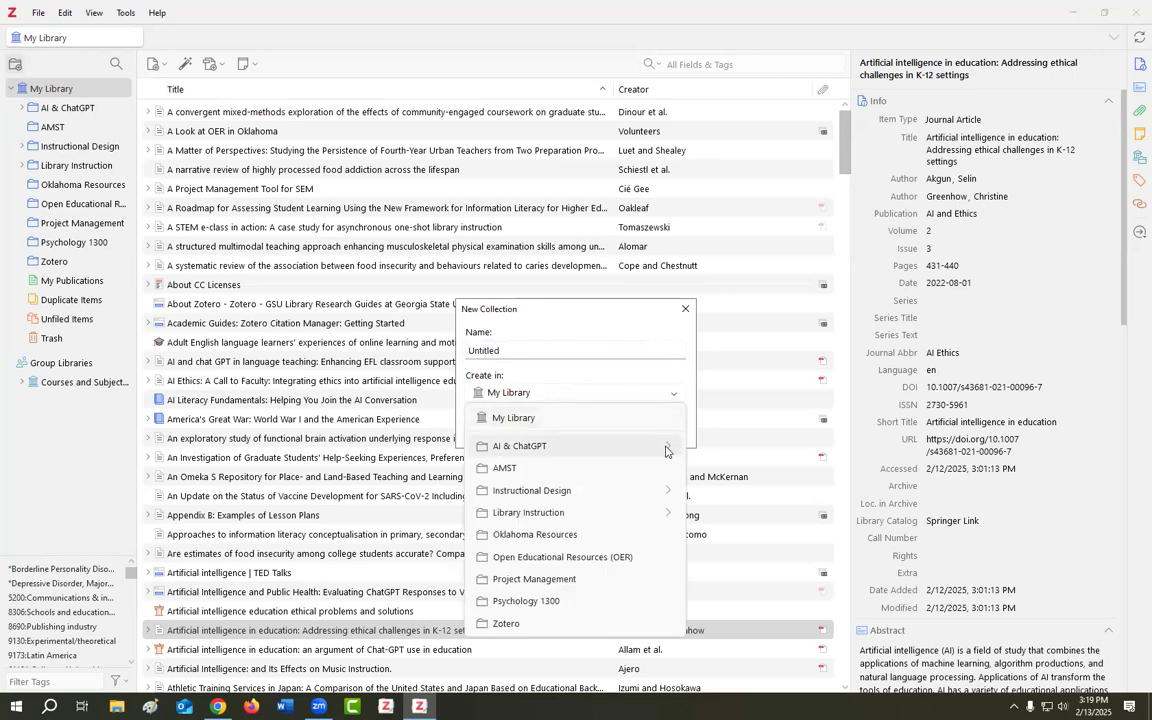
mouse_move(666, 451)
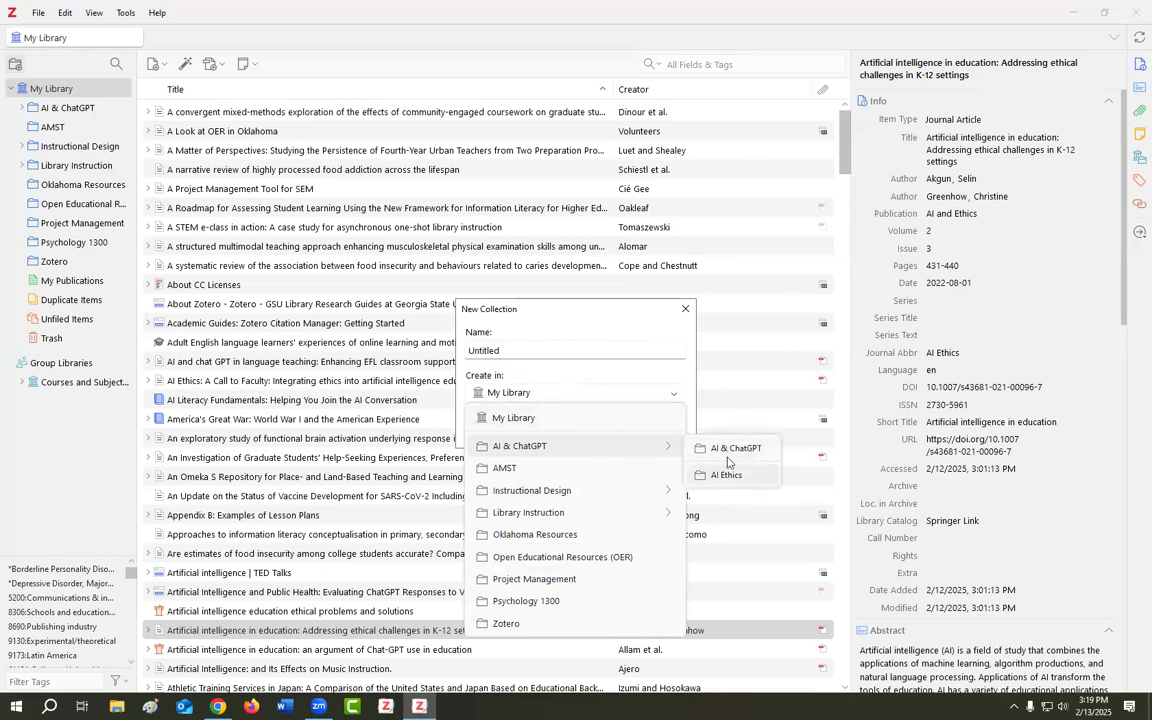
click(538, 352)
drag(524, 352, 459, 355)
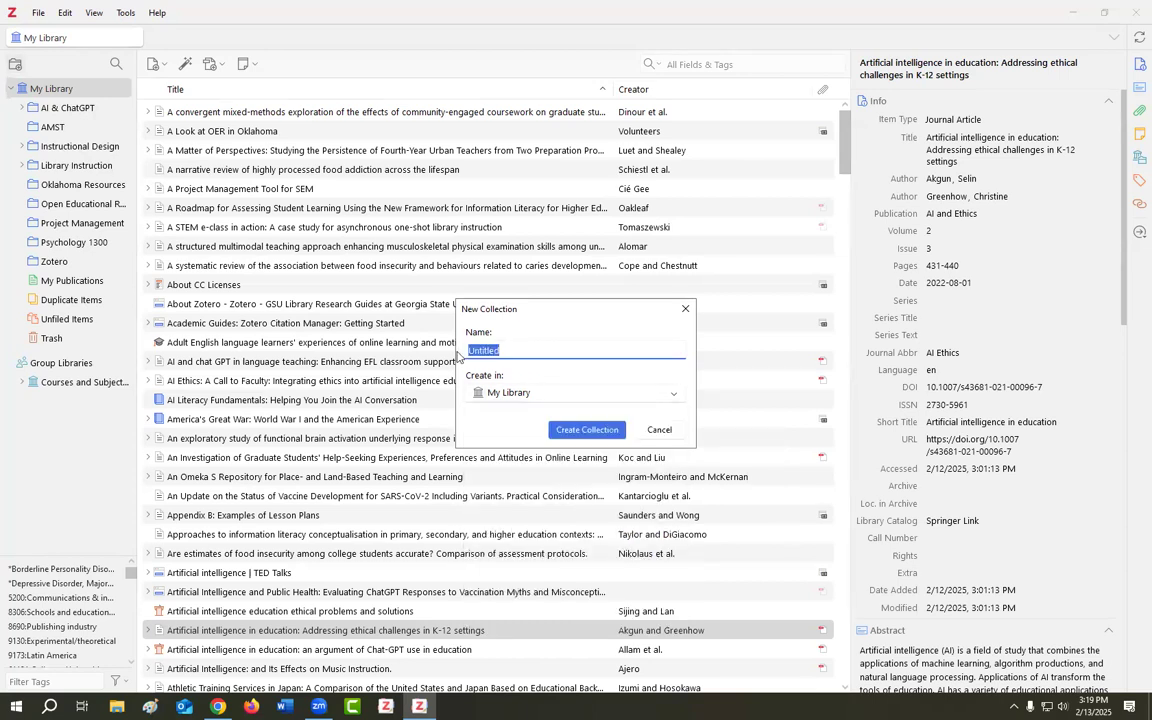
text(Cats)
key(Return)
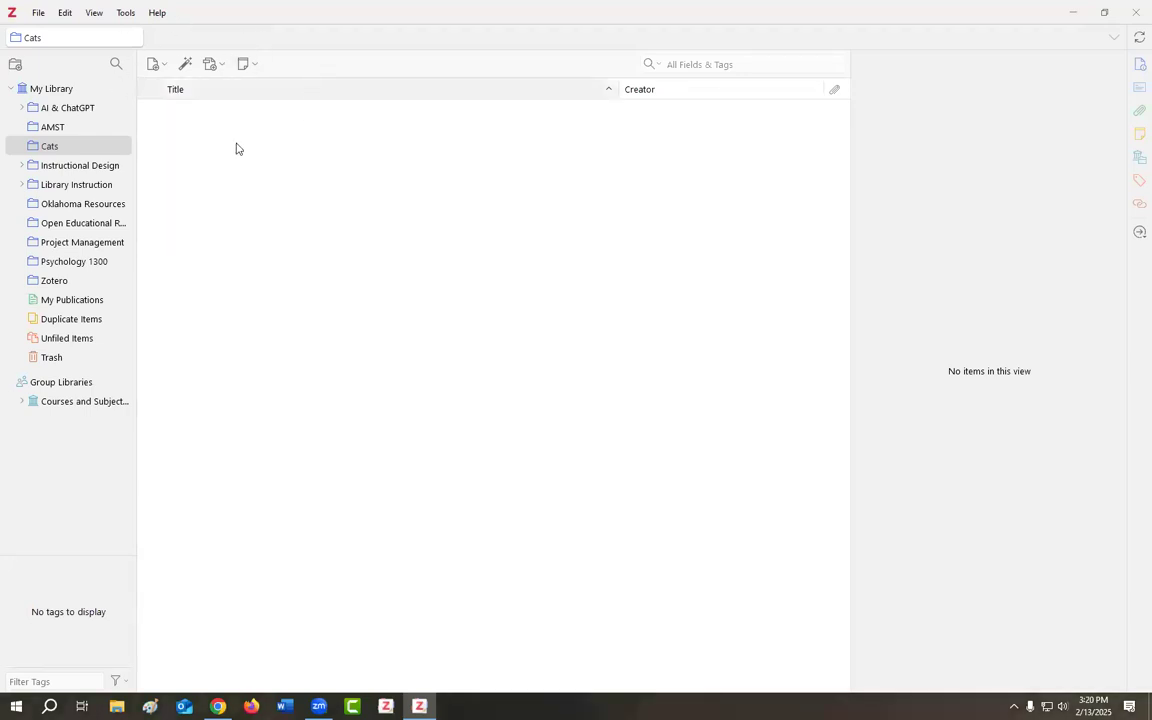
Browse the New Item, attachment and note menus without choosing anything.
click(155, 64)
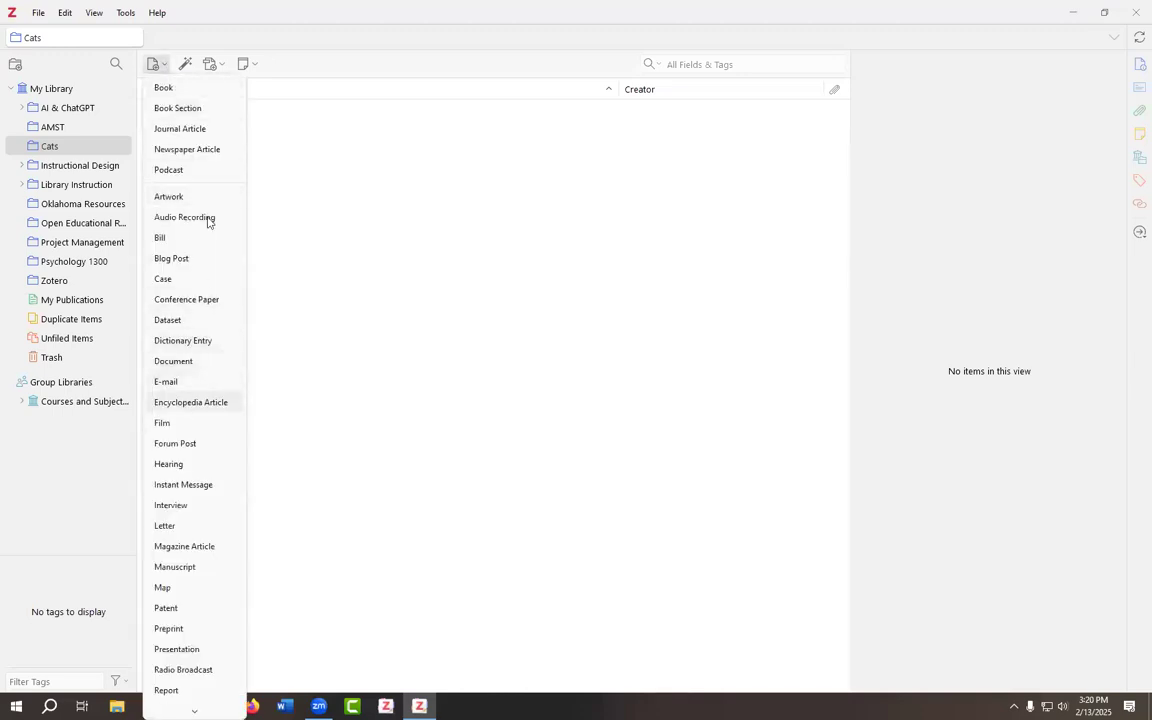
click(156, 64)
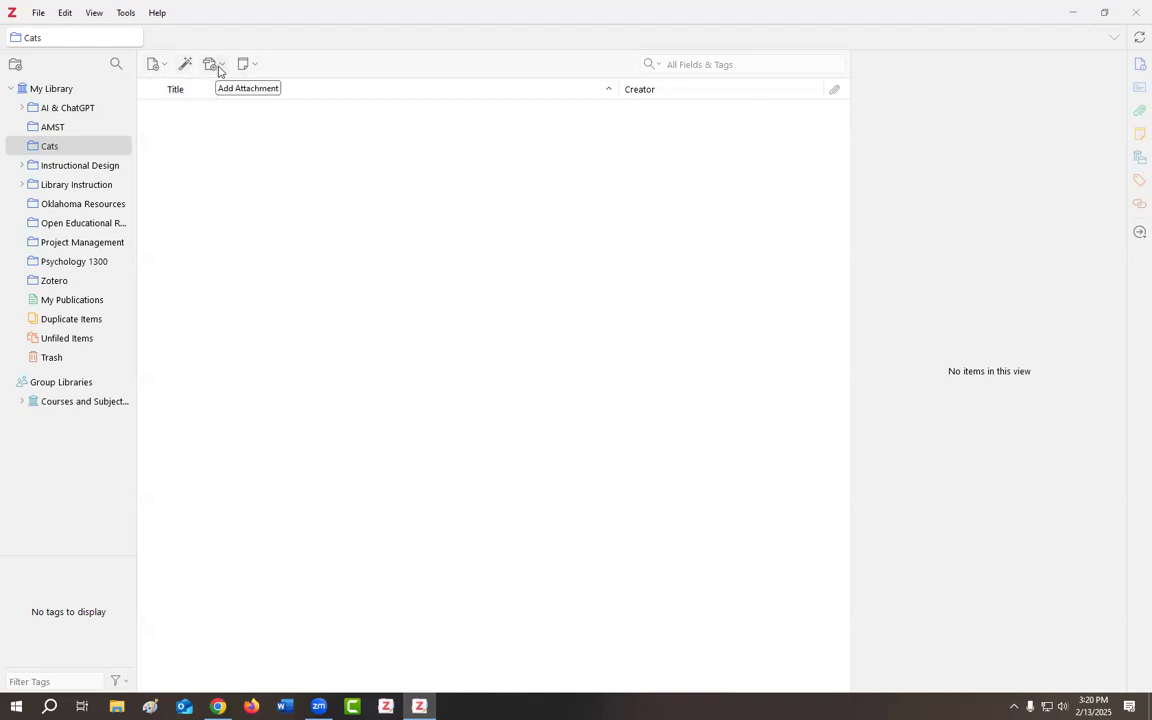
click(219, 68)
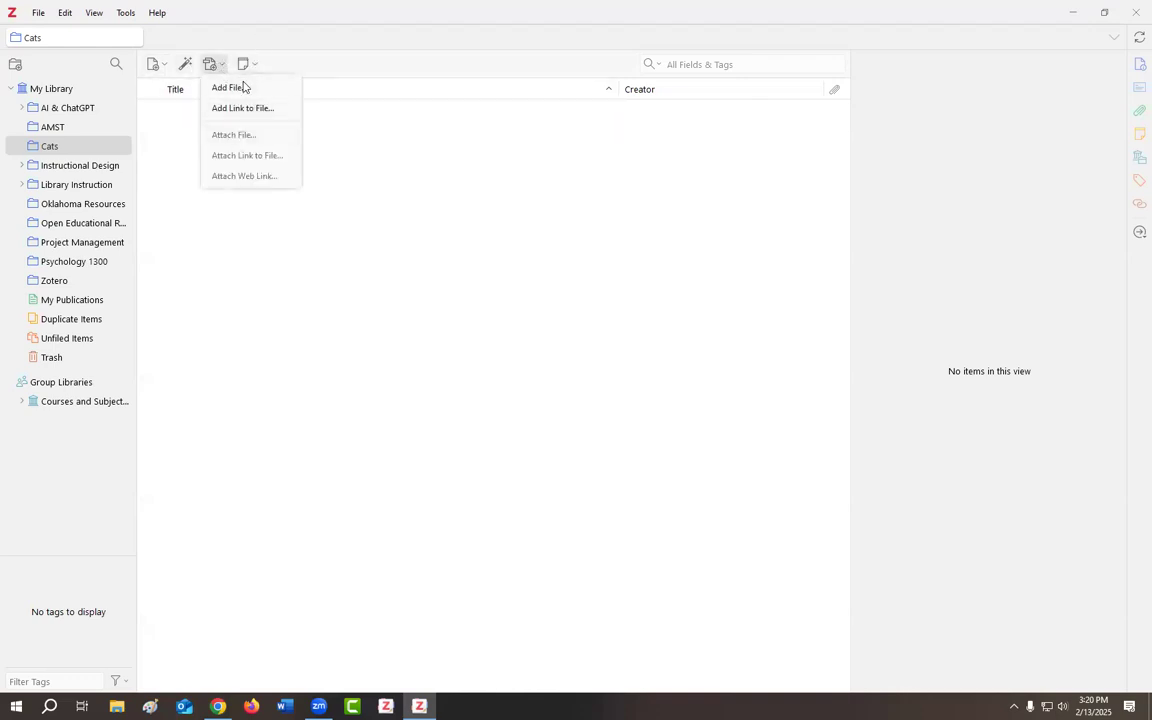
click(250, 65)
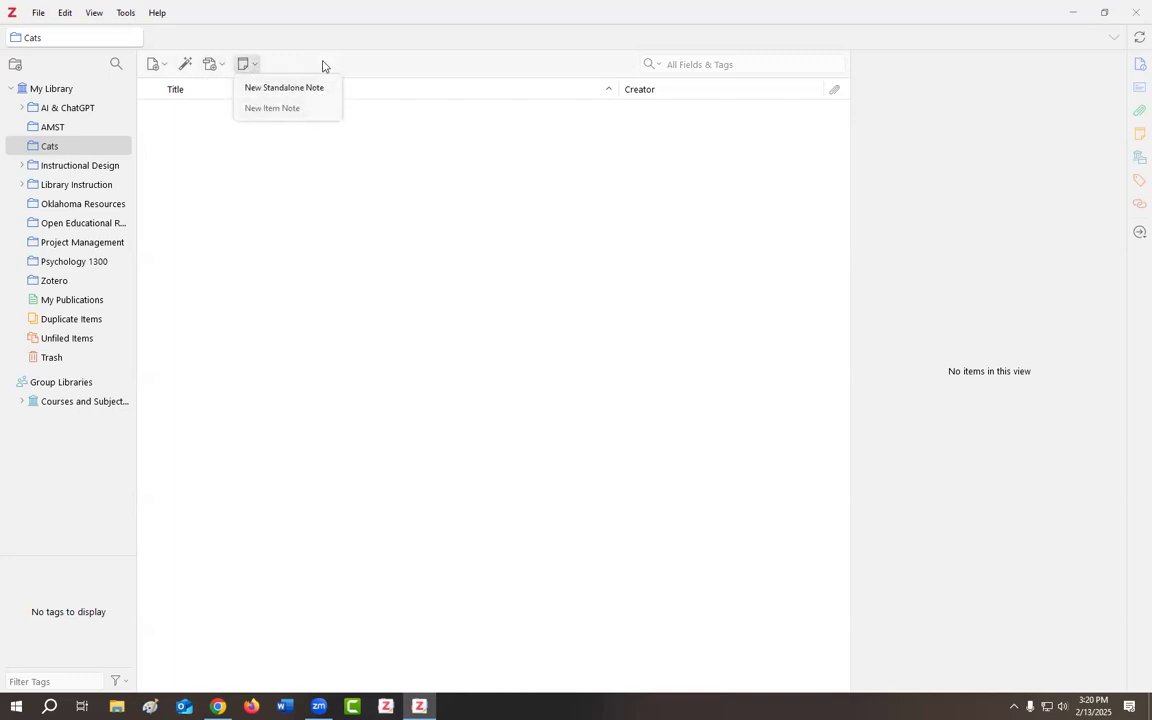
click(322, 66)
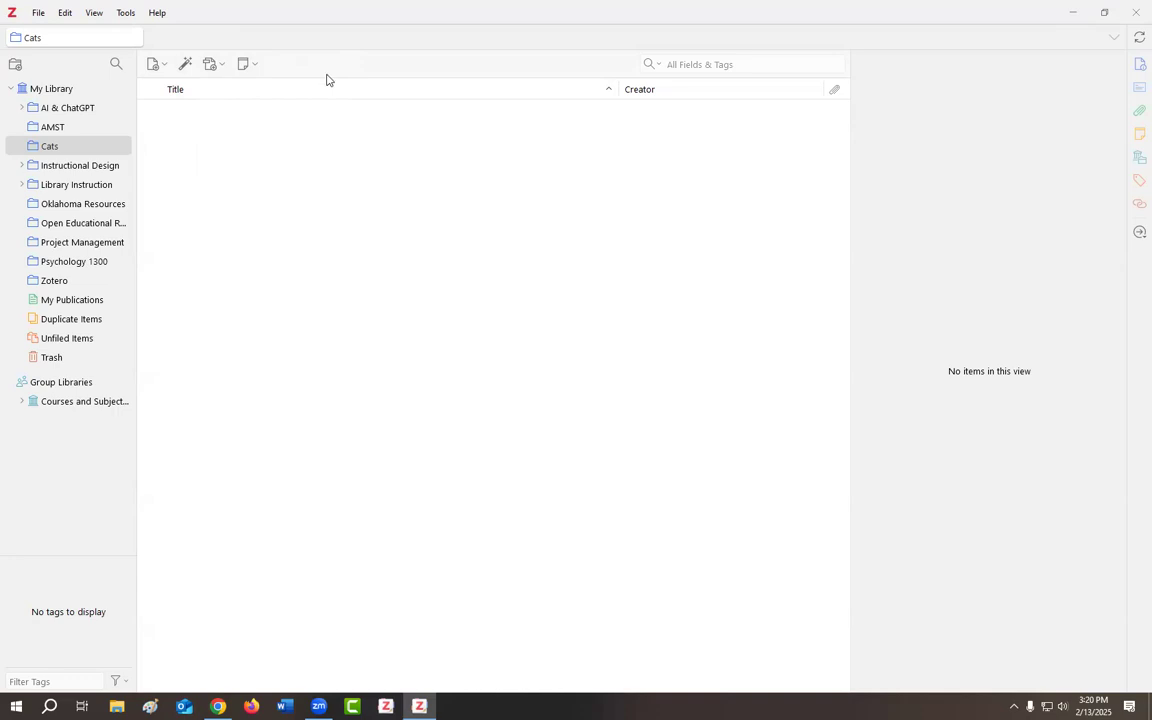
Choose Podcast from the New Item type list.
click(161, 66)
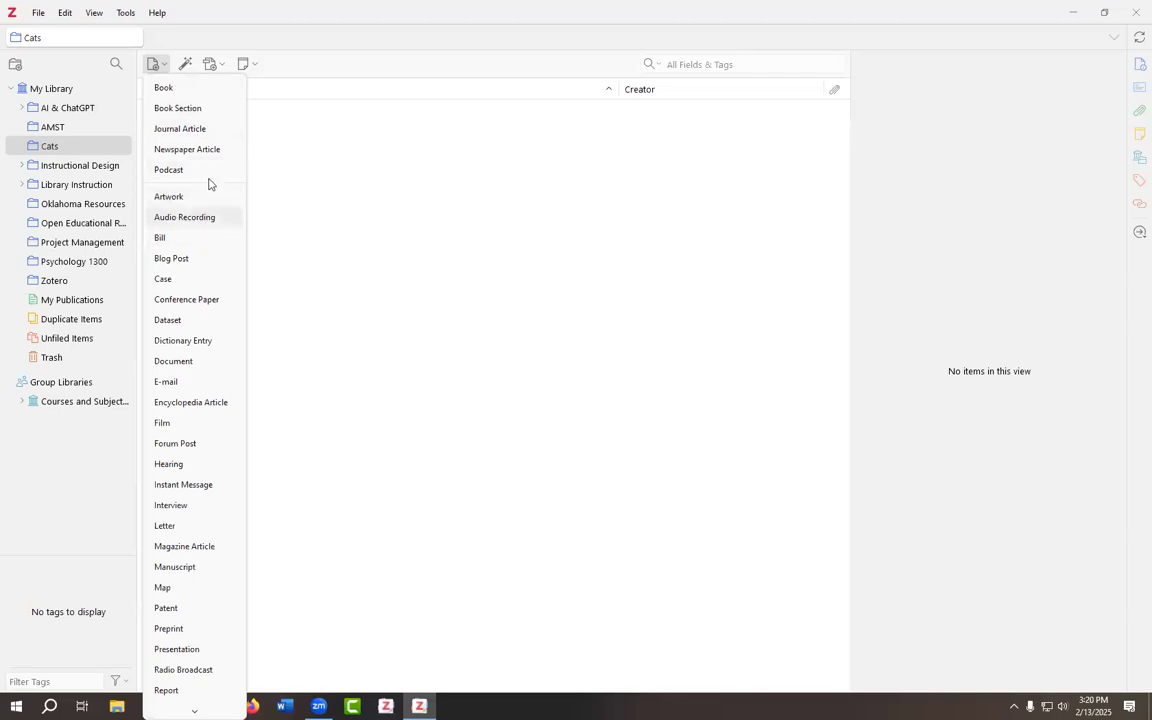
scroll(216, 340, down, 2)
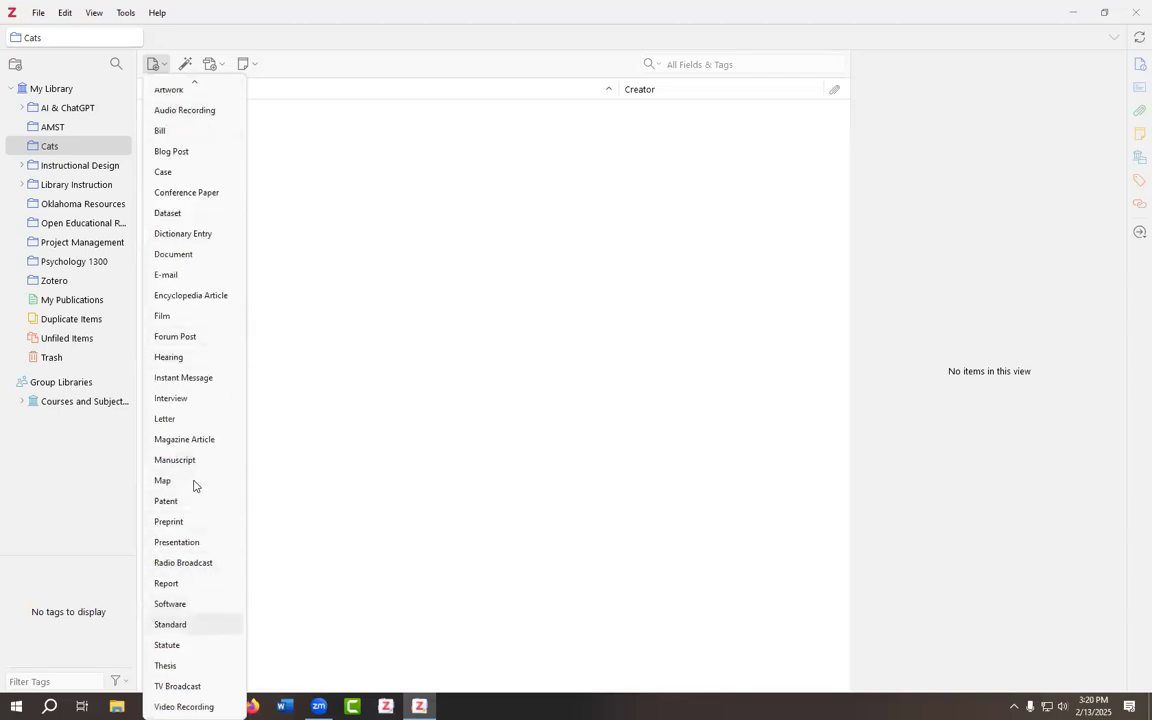
scroll(200, 618, up, 2)
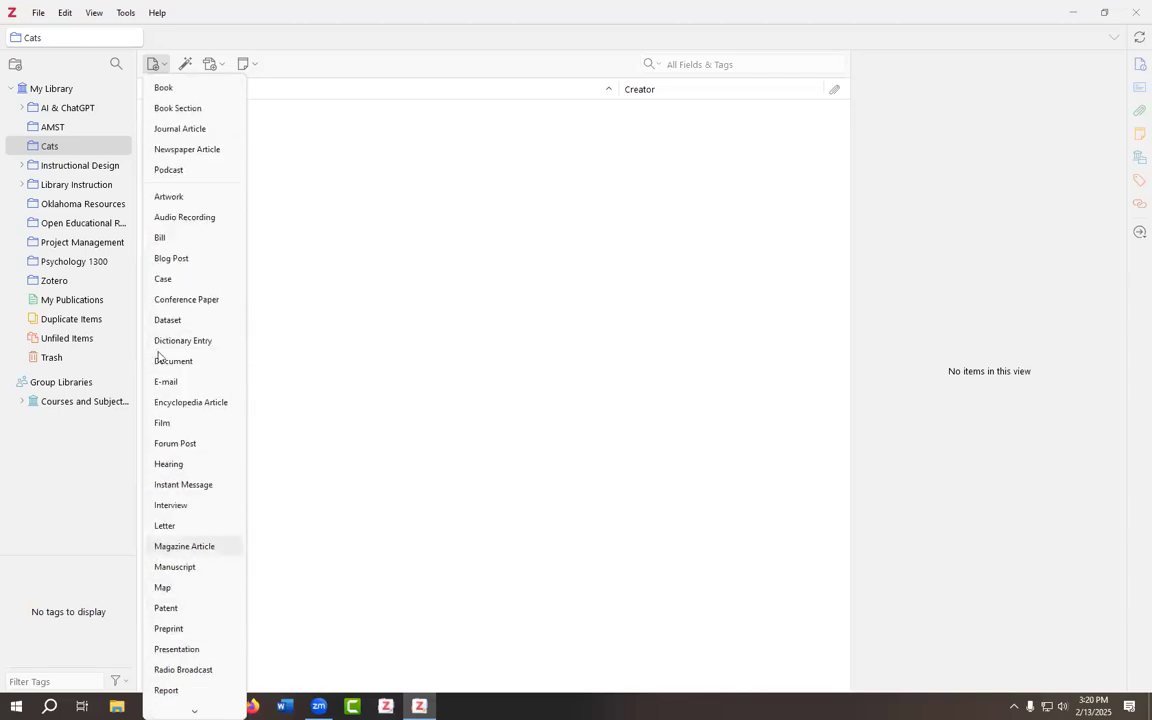
click(210, 172)
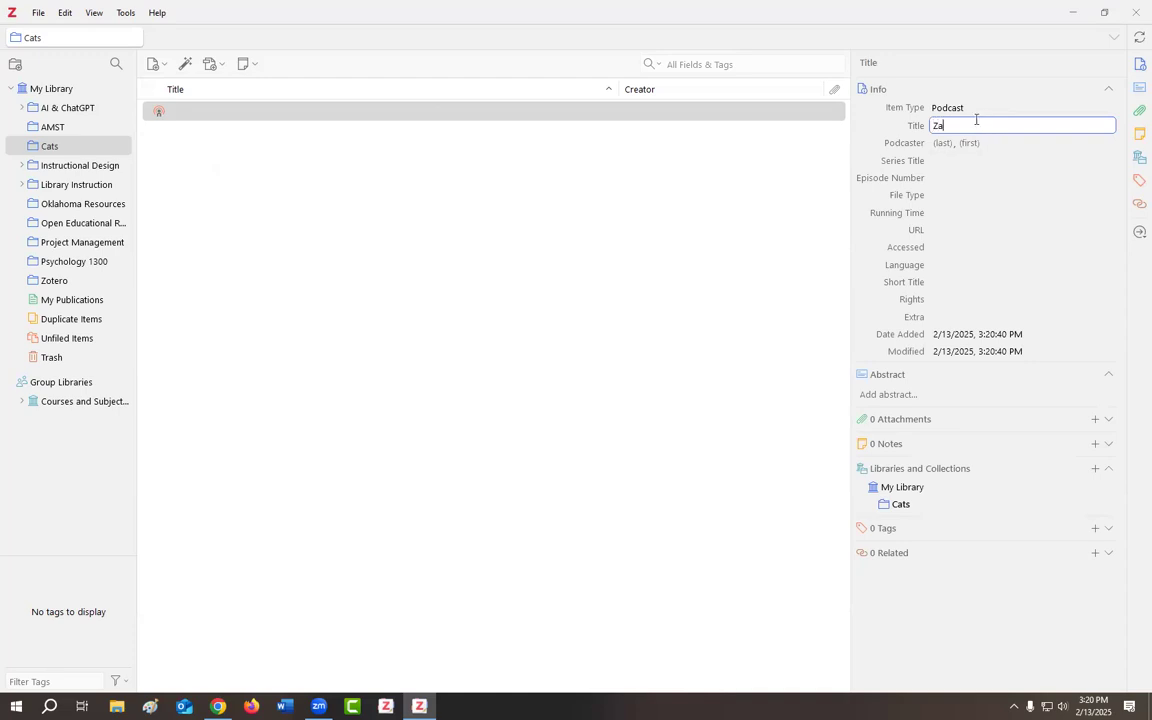
Enter the podcast's cat research title, the podcaster's last and first name, and episode number 1.
text(search Podcas)
click(944, 158)
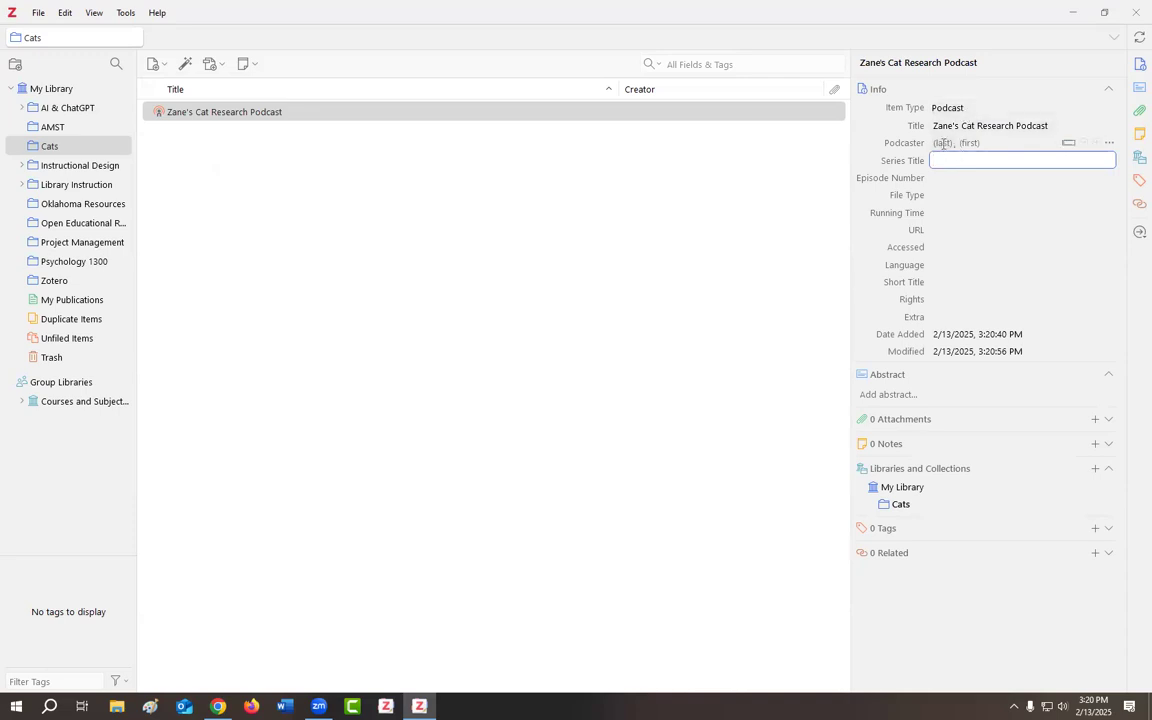
click(943, 143)
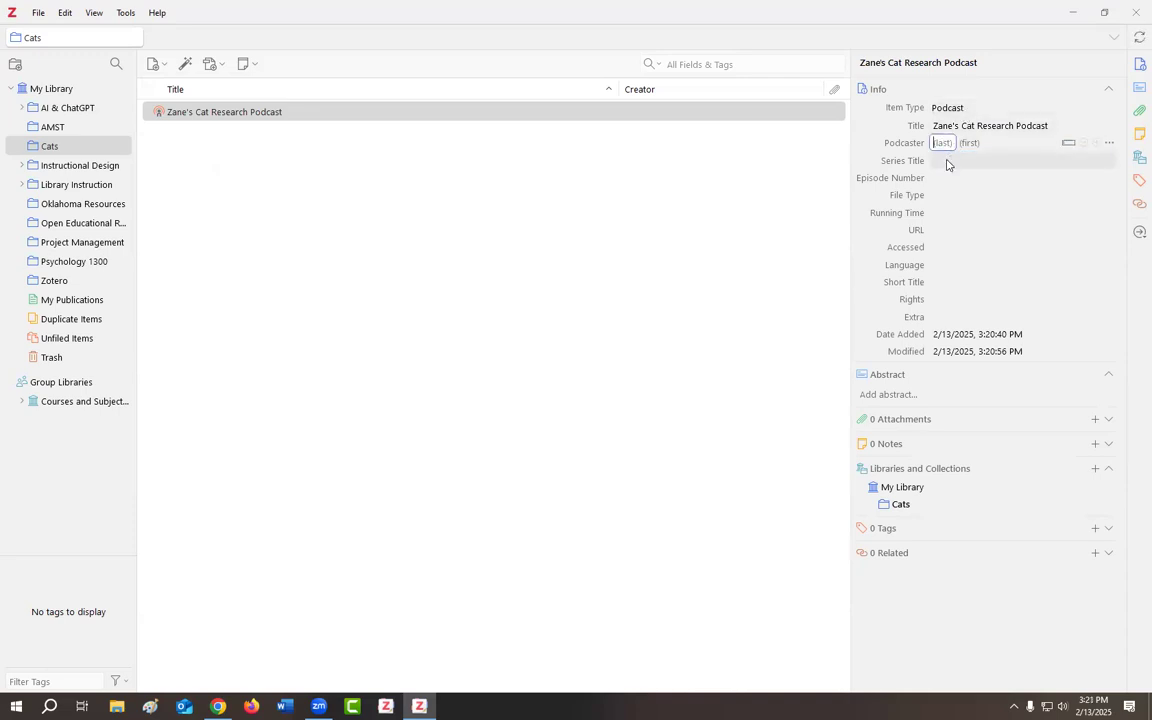
text(Ratcliffe)
click(947, 159)
text(Zane)
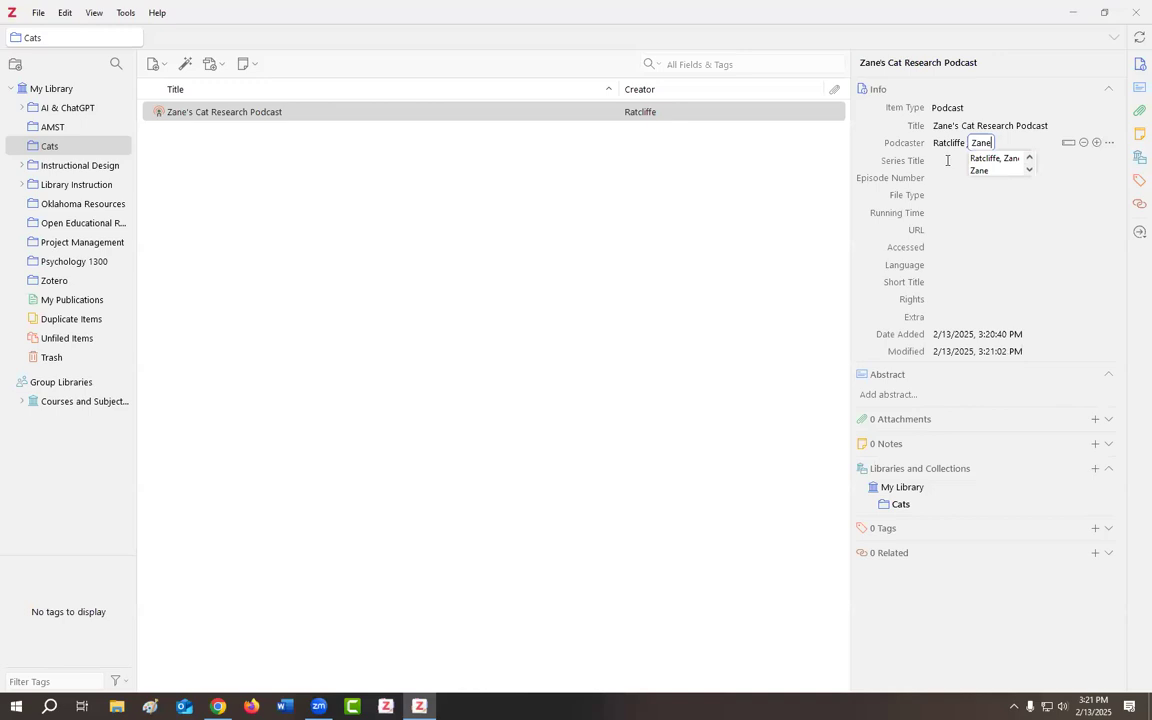
click(950, 170)
click(949, 177)
text(1)
click(955, 213)
click(960, 230)
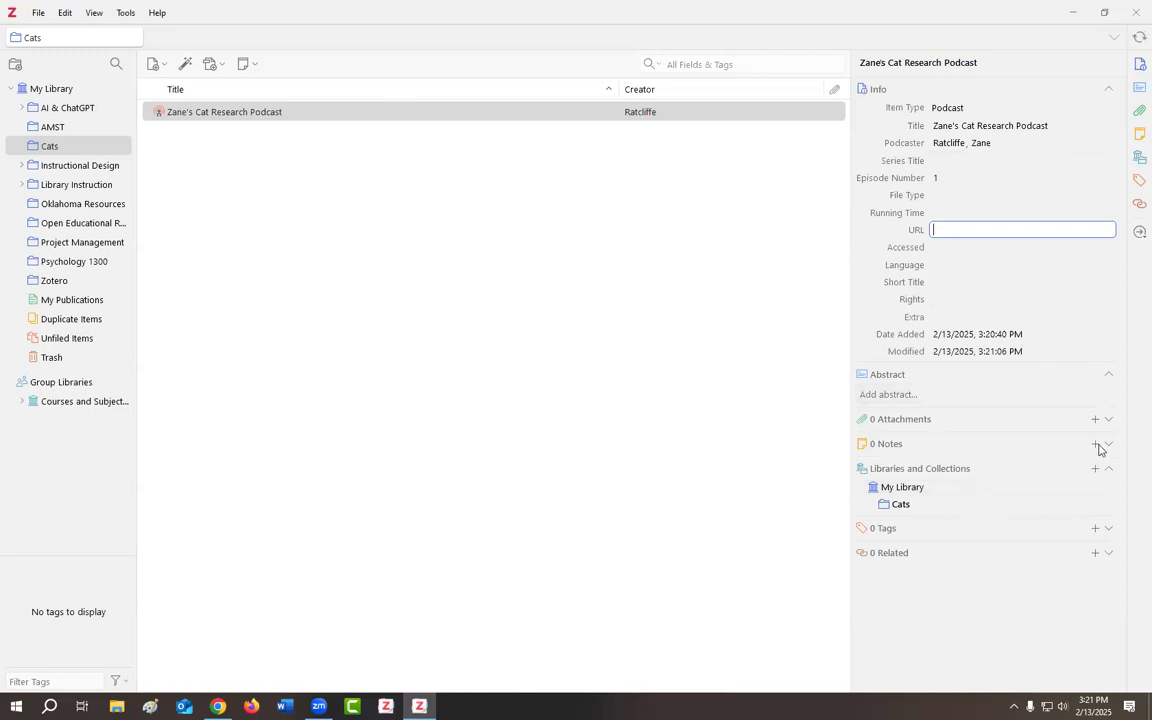
click(1033, 651)
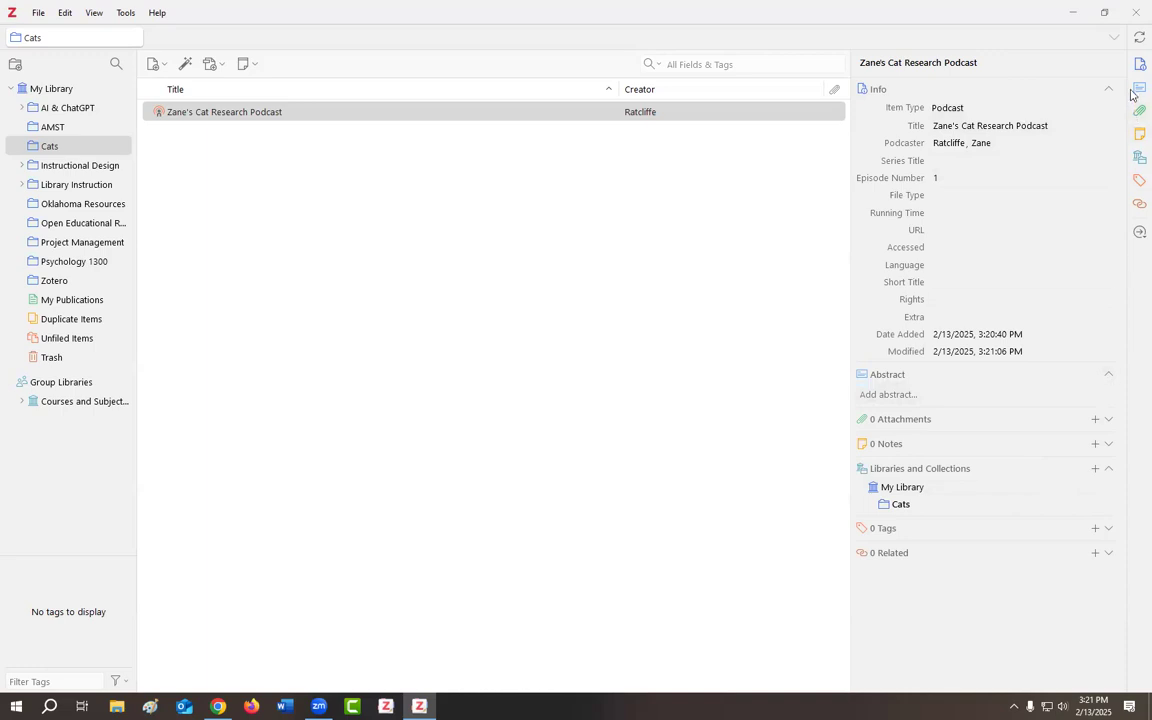
Add the tags Cats, Cat, Feline and Research Paper to the podcast item.
click(1134, 133)
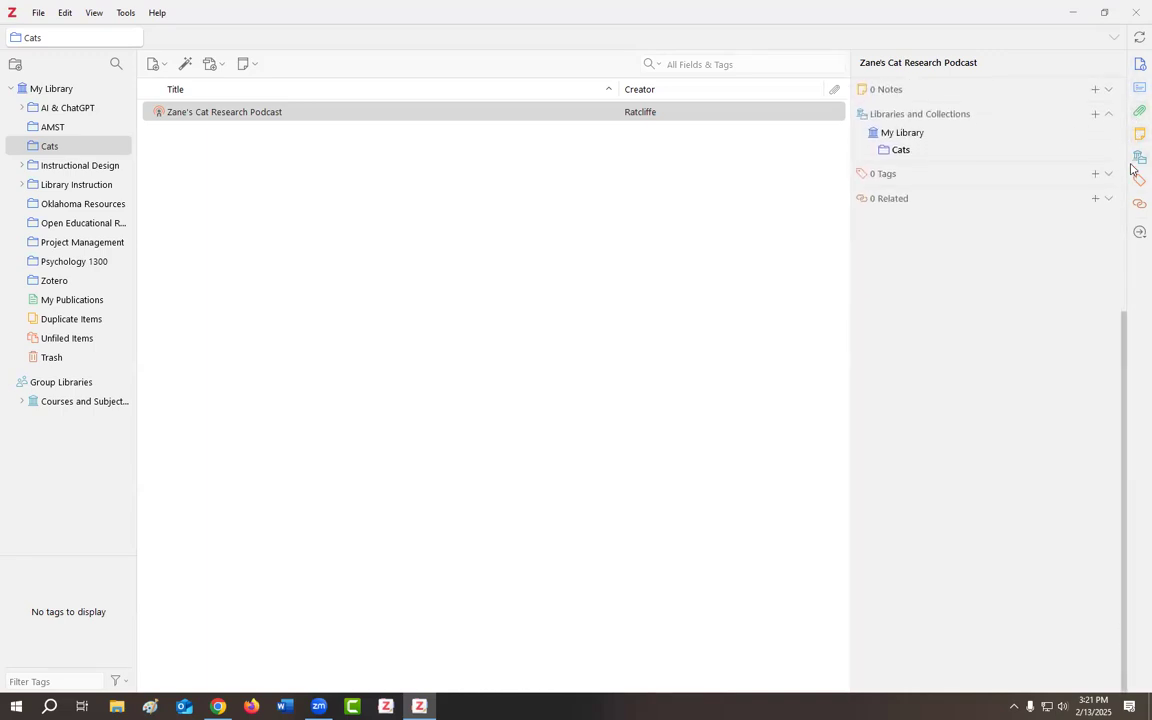
click(1136, 159)
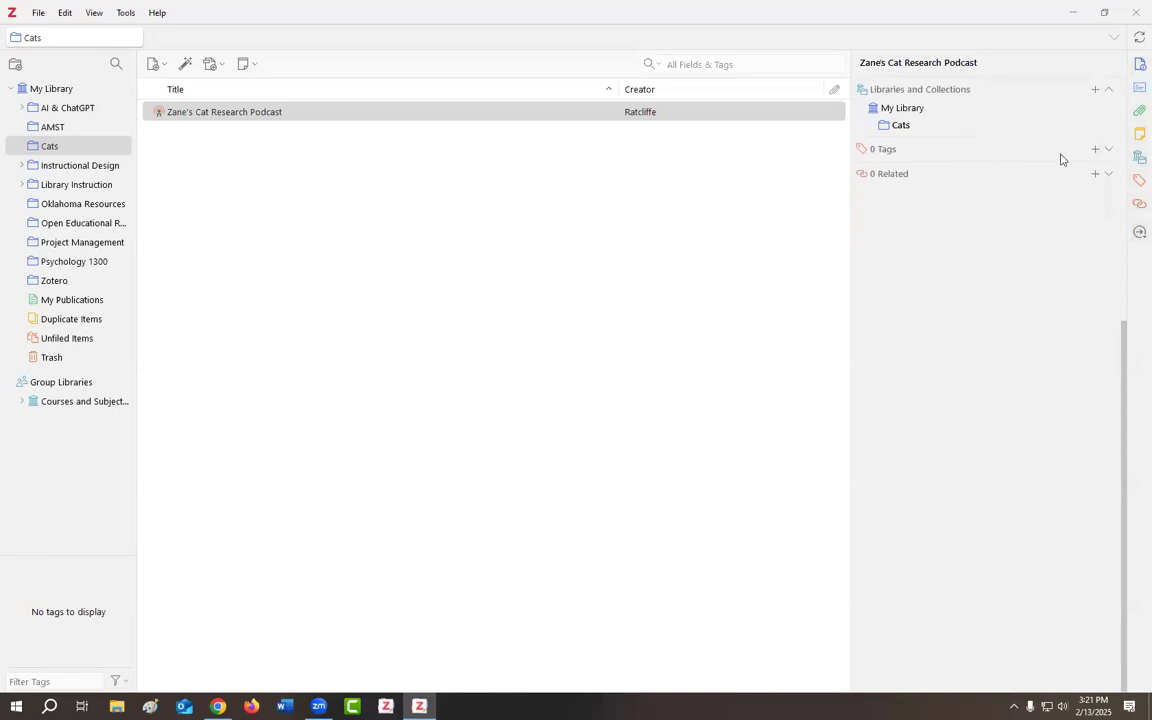
click(1136, 64)
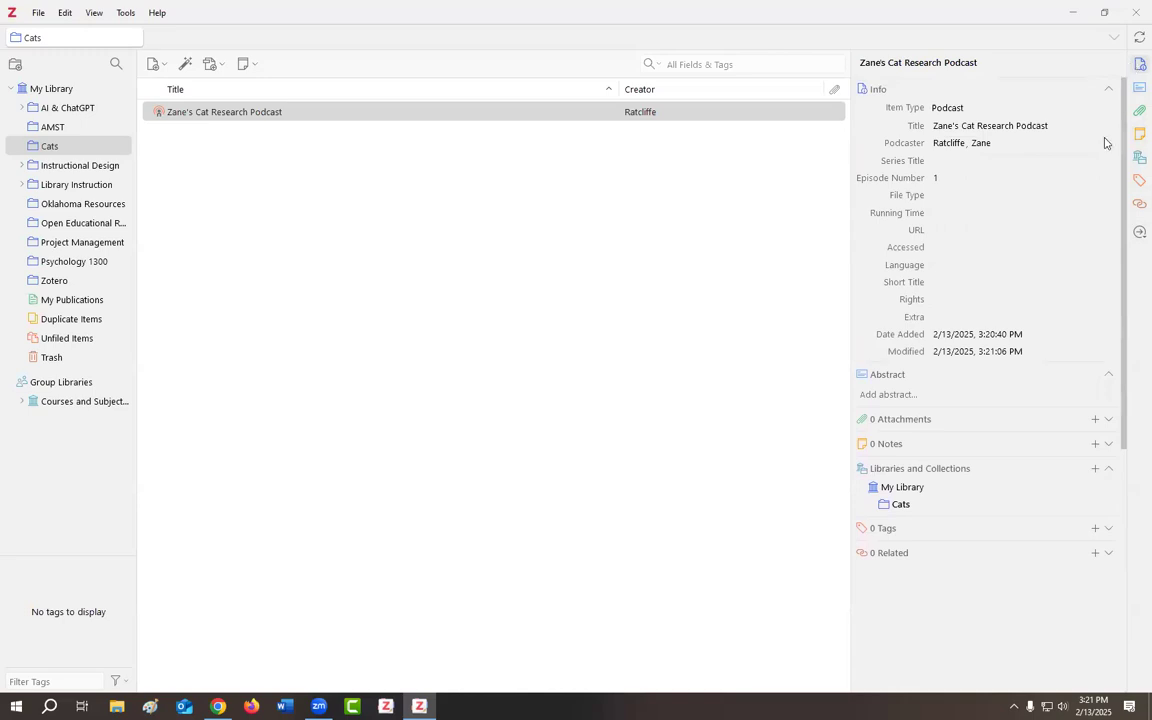
click(1095, 528)
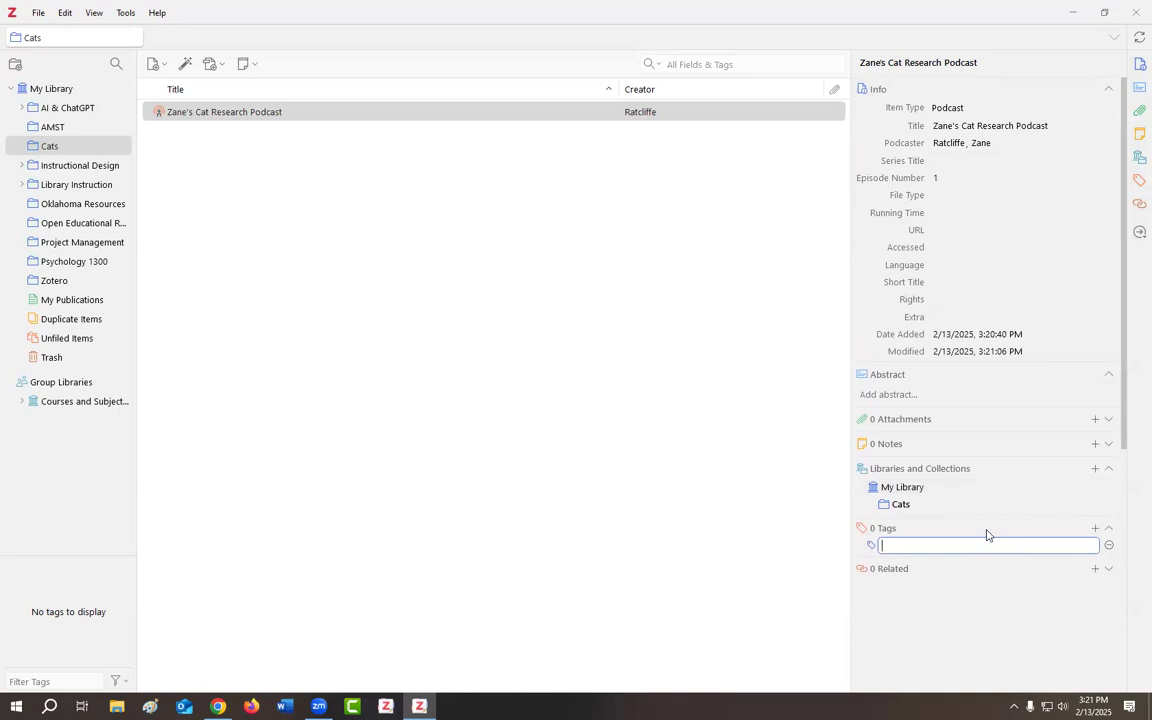
text(Cats)
key(Return)
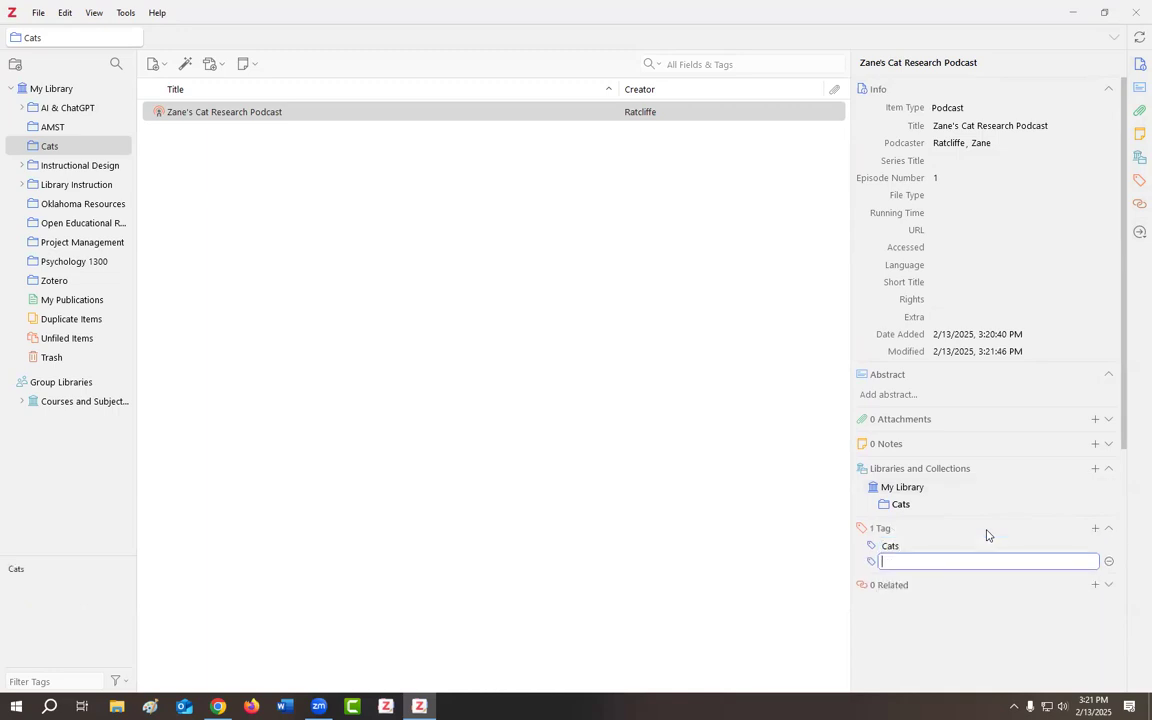
text(Cat)
key(Return)
text(Feline)
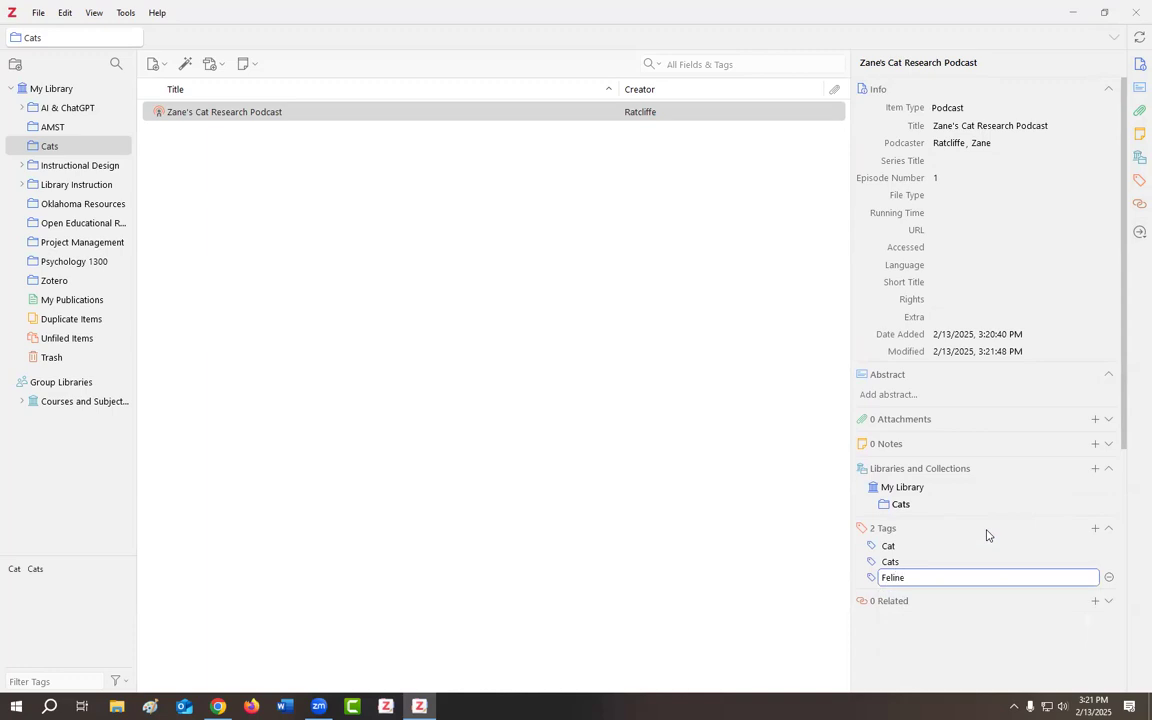
key(Return)
text(Research Paper)
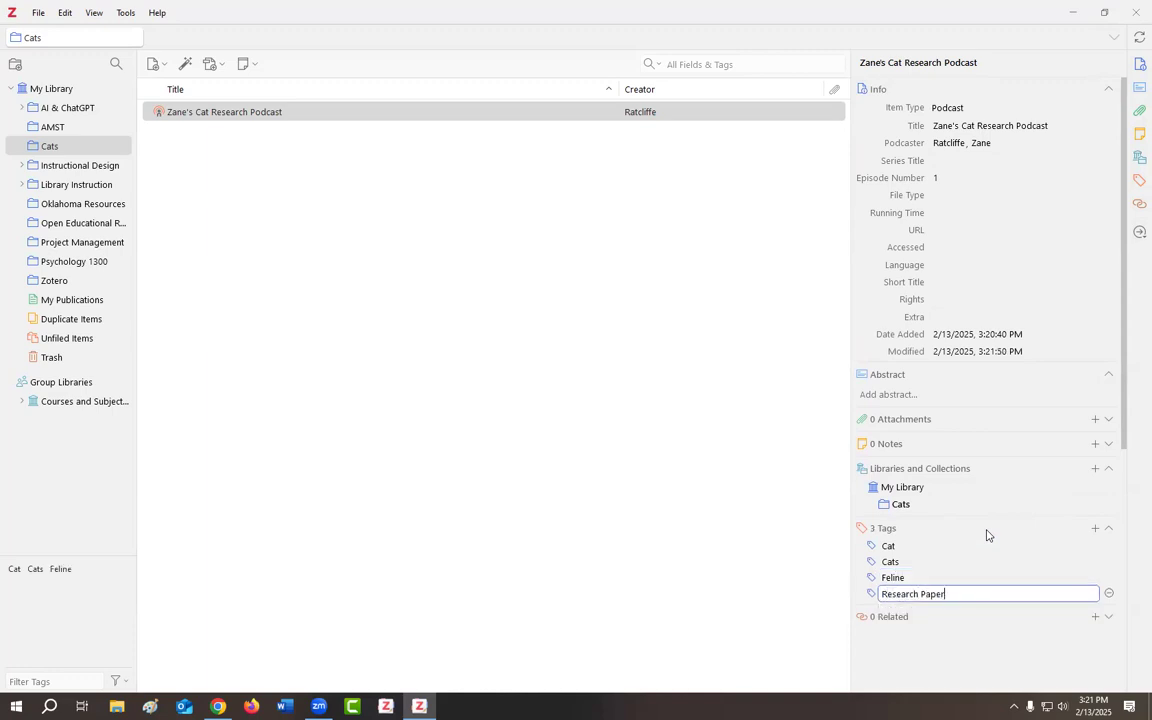
key(Return)
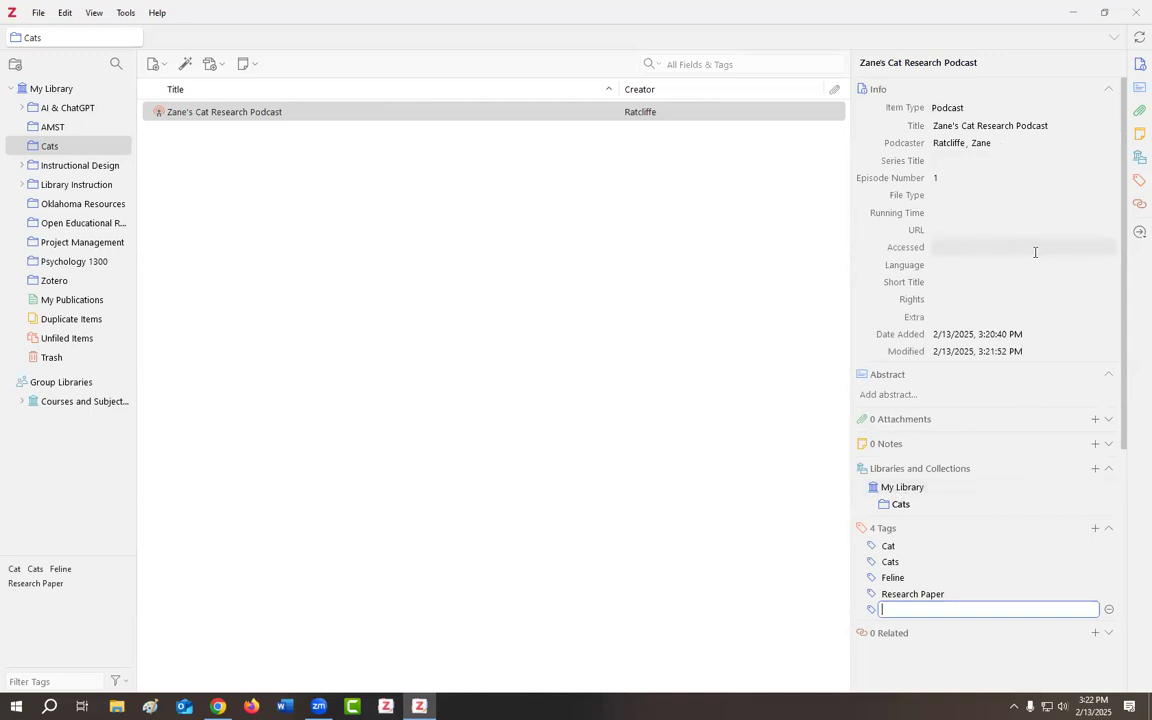
Open the AI and ChatGPT language-teaching article's PDF from the AI & ChatGPT collection.
click(86, 111)
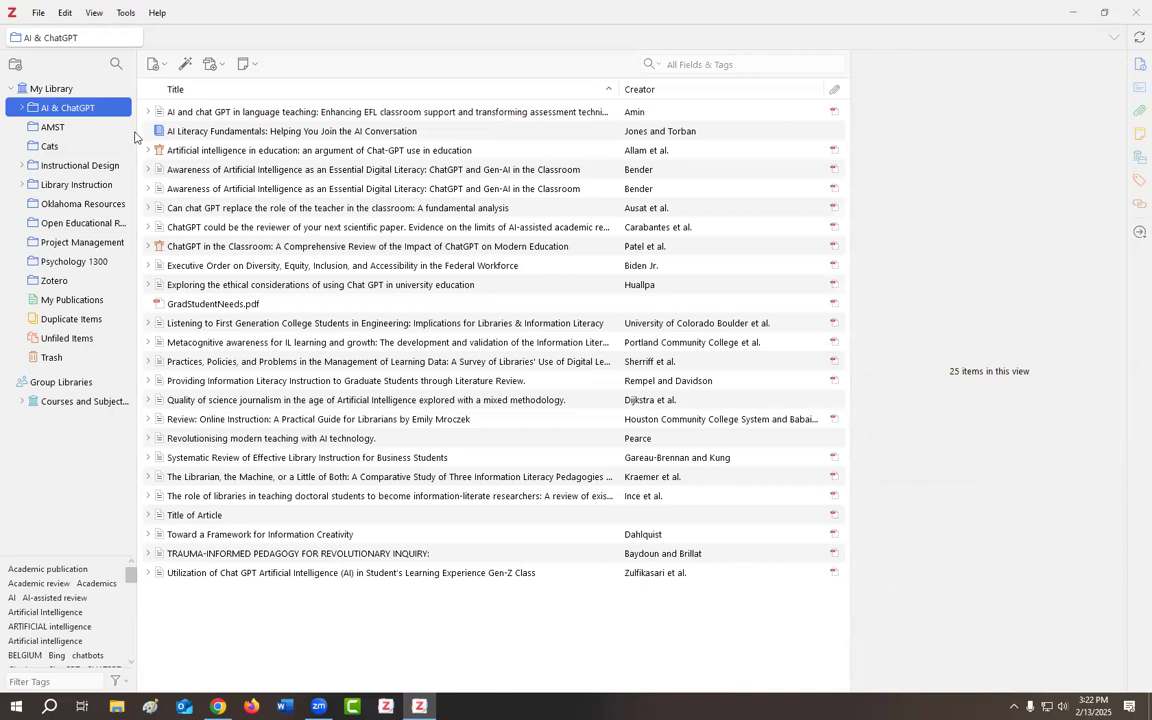
click(475, 115)
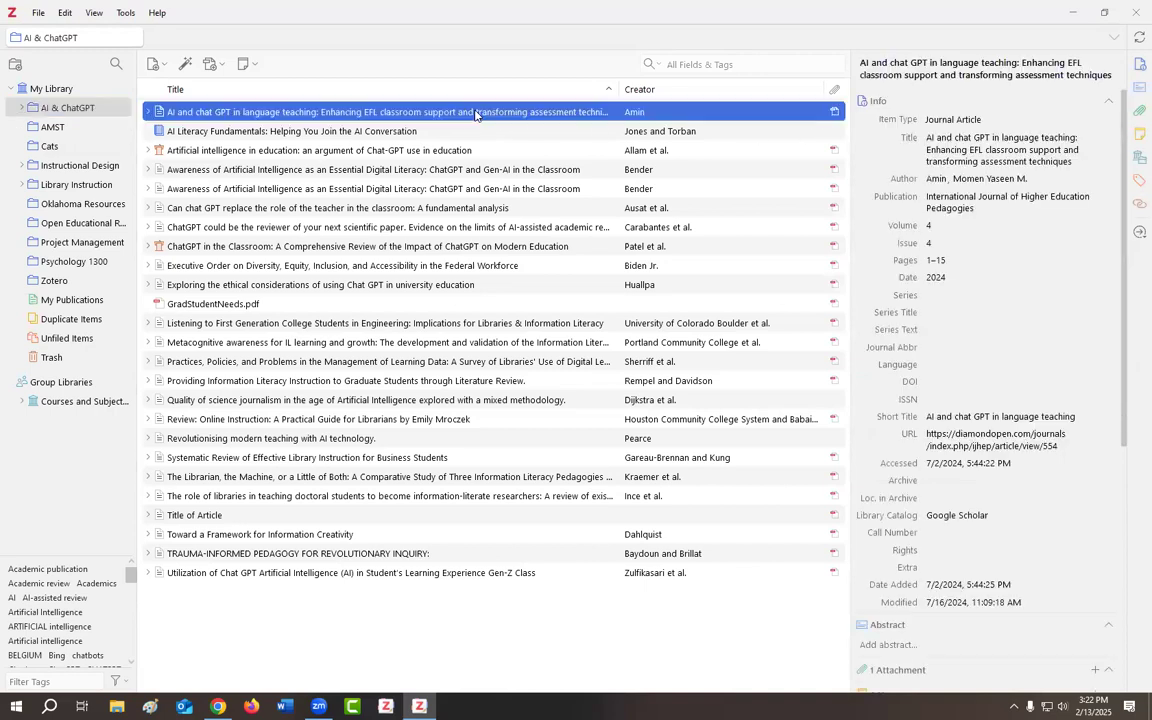
click(835, 114)
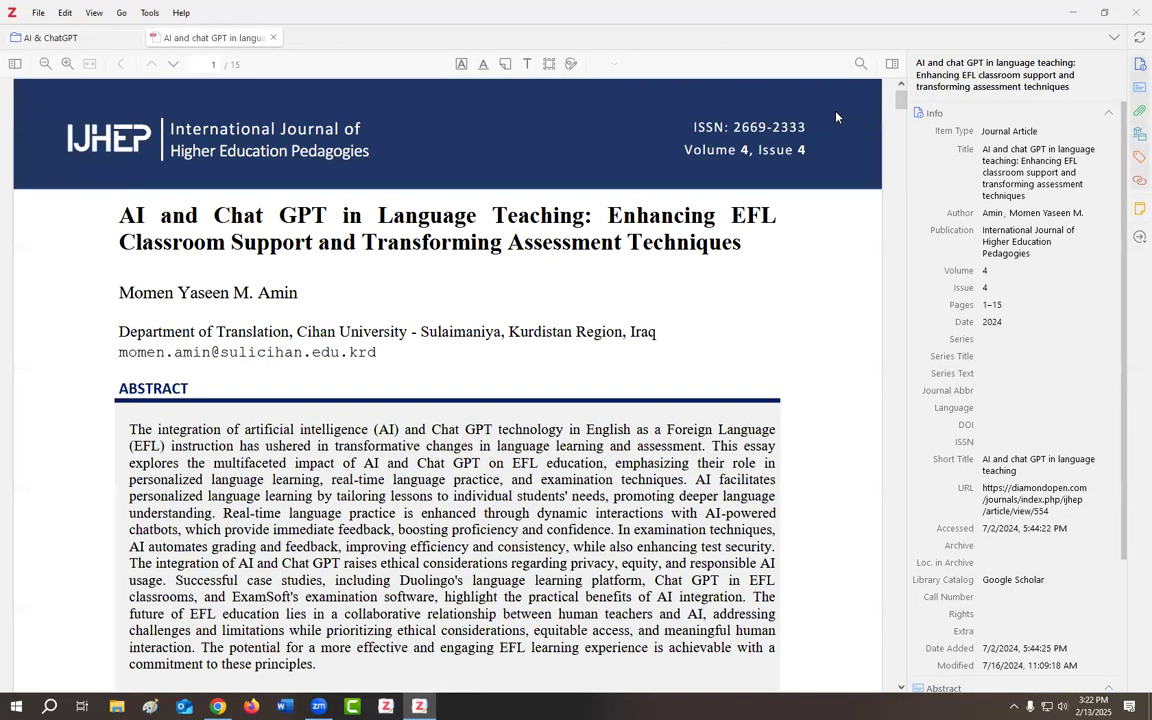
Hop between the library and PDF tabs, collapse and widen the item pane, then close the reader.
click(84, 39)
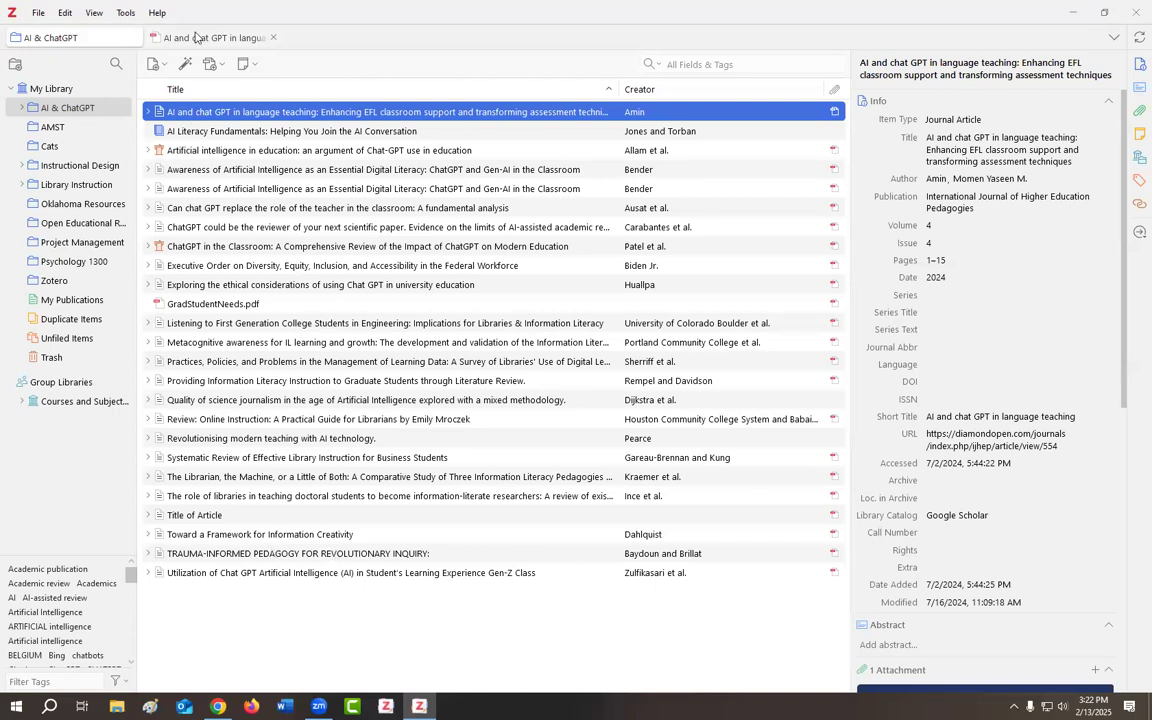
click(198, 40)
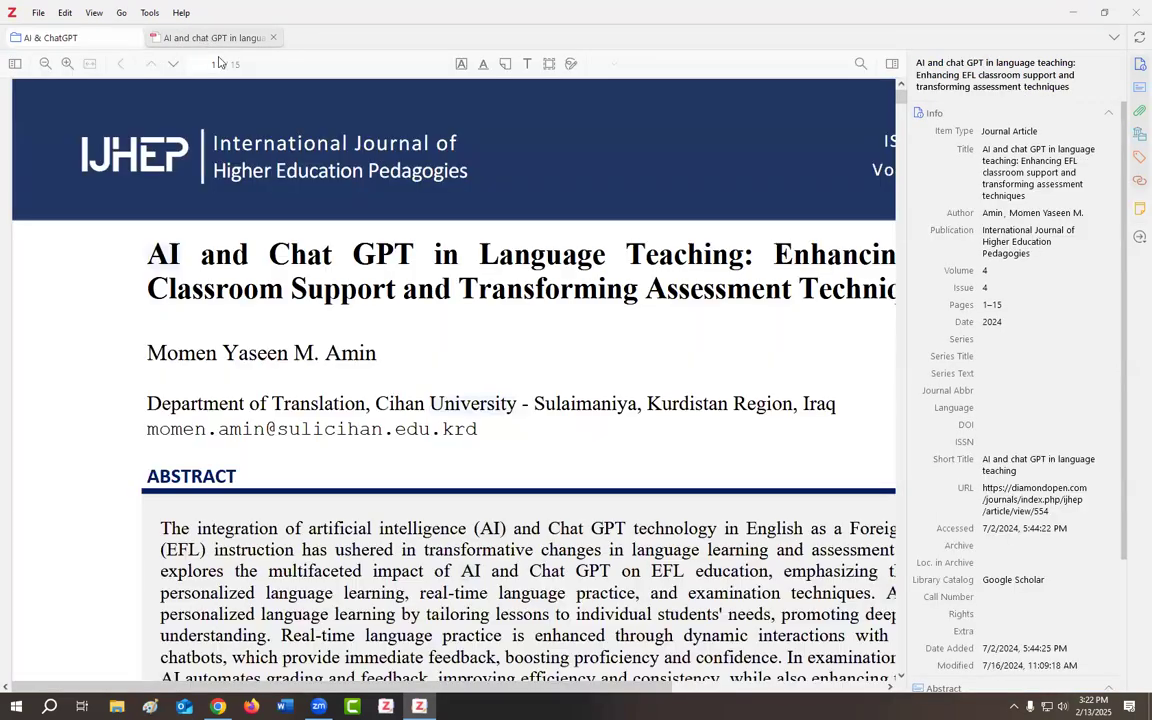
scroll(720, 316, down, 3)
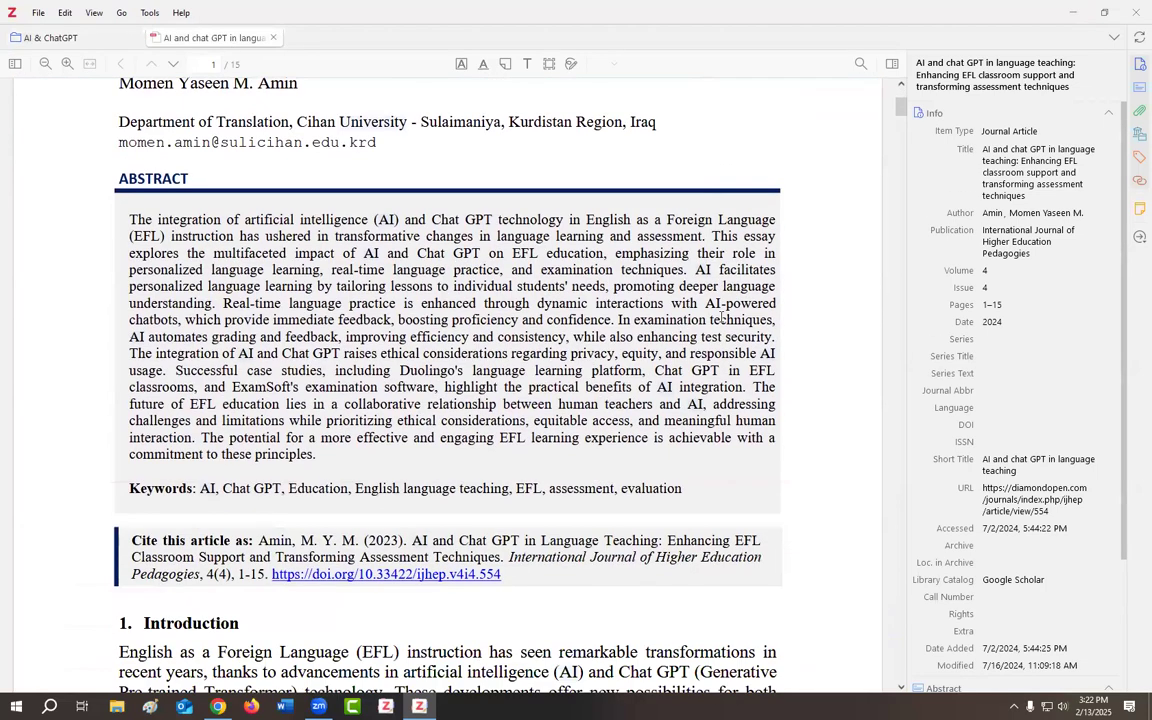
scroll(718, 319, up, 3)
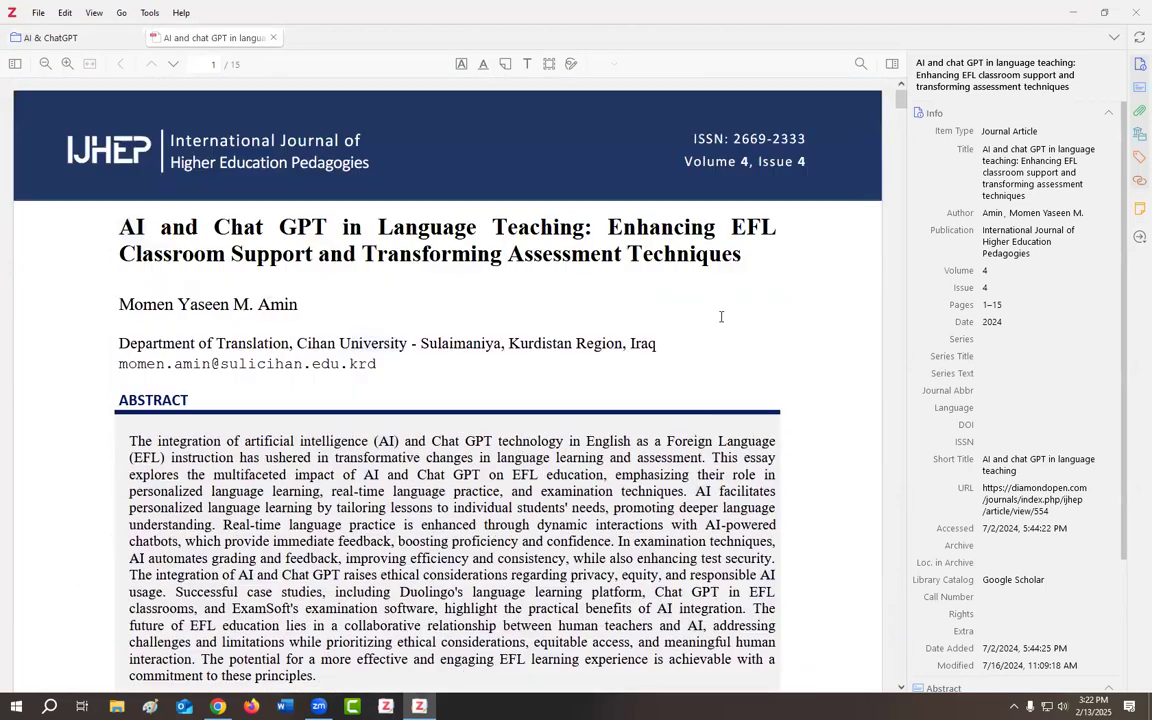
click(1108, 113)
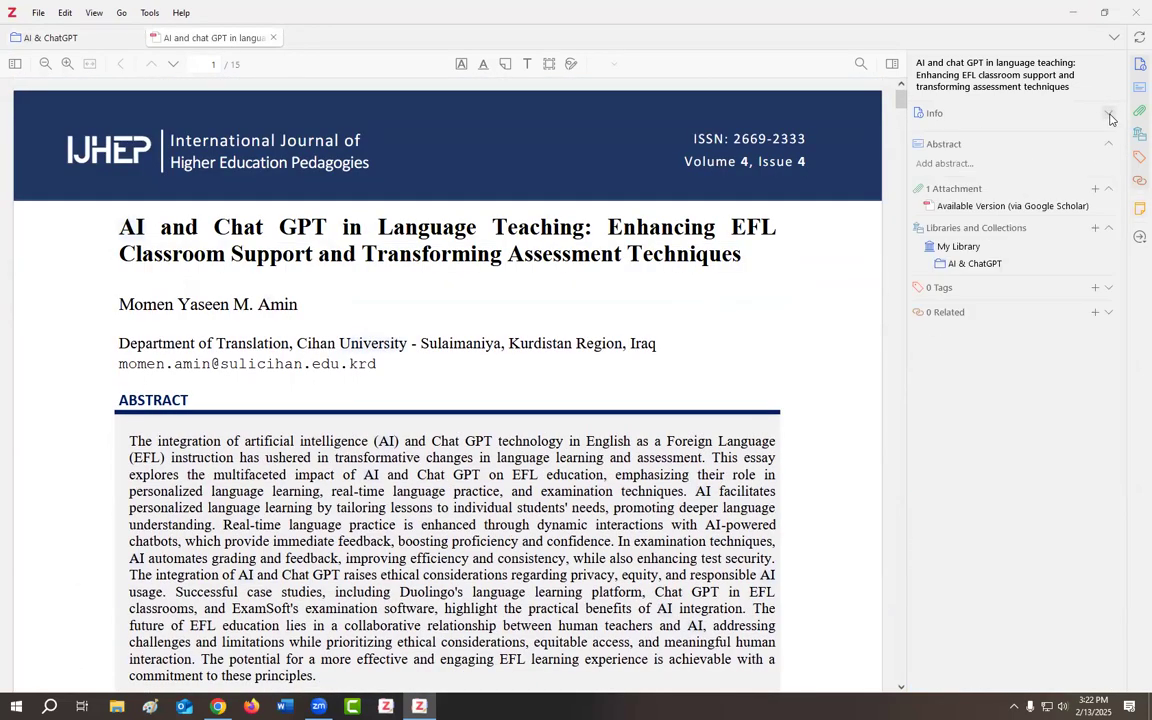
click(892, 65)
drag(911, 84, 873, 84)
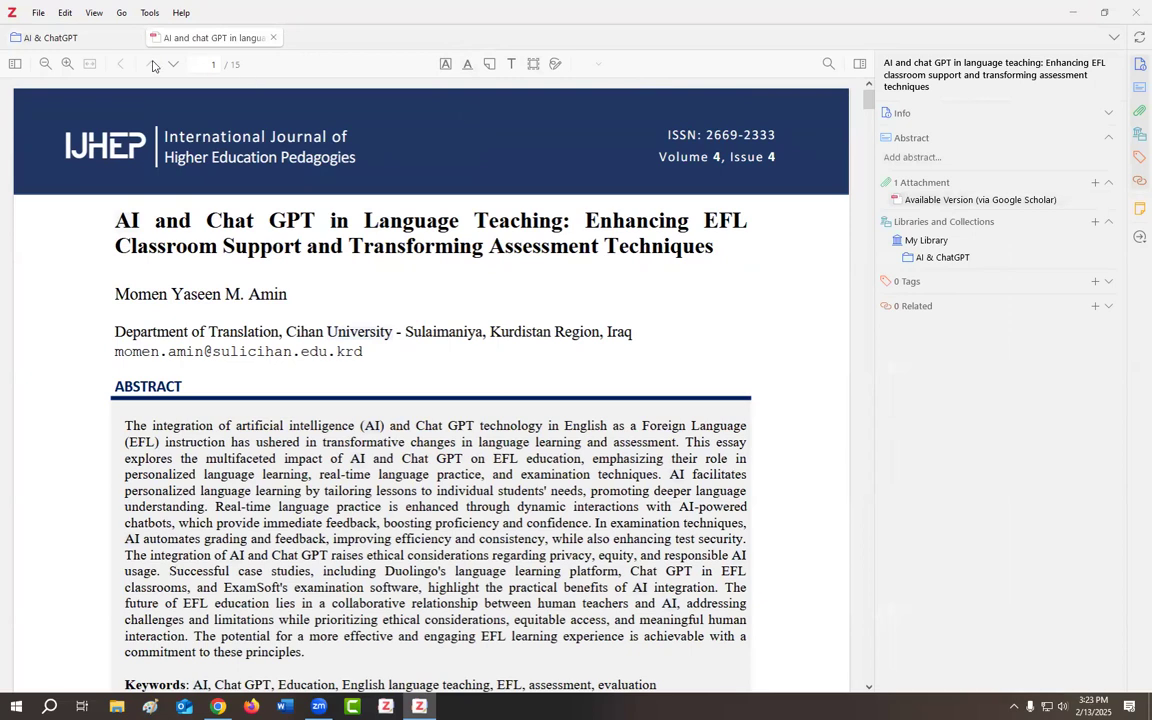
click(272, 38)
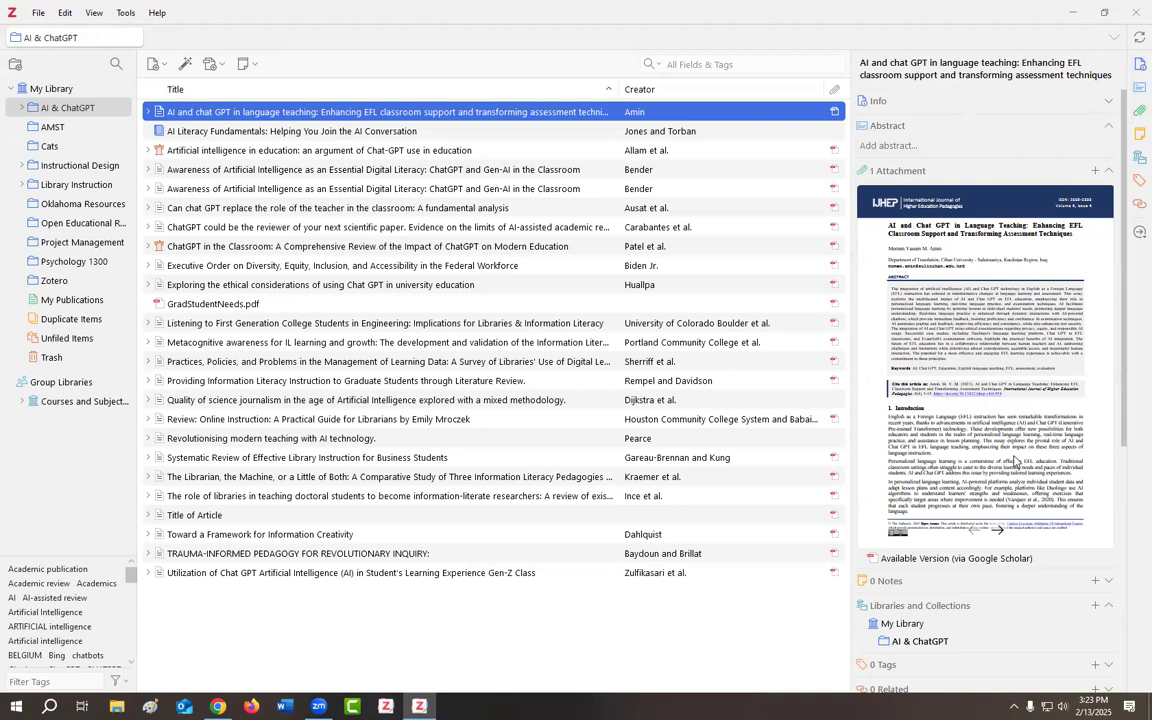
Enlarge the attachment preview and page through the article's first three pages.
drag(852, 347, 640, 345)
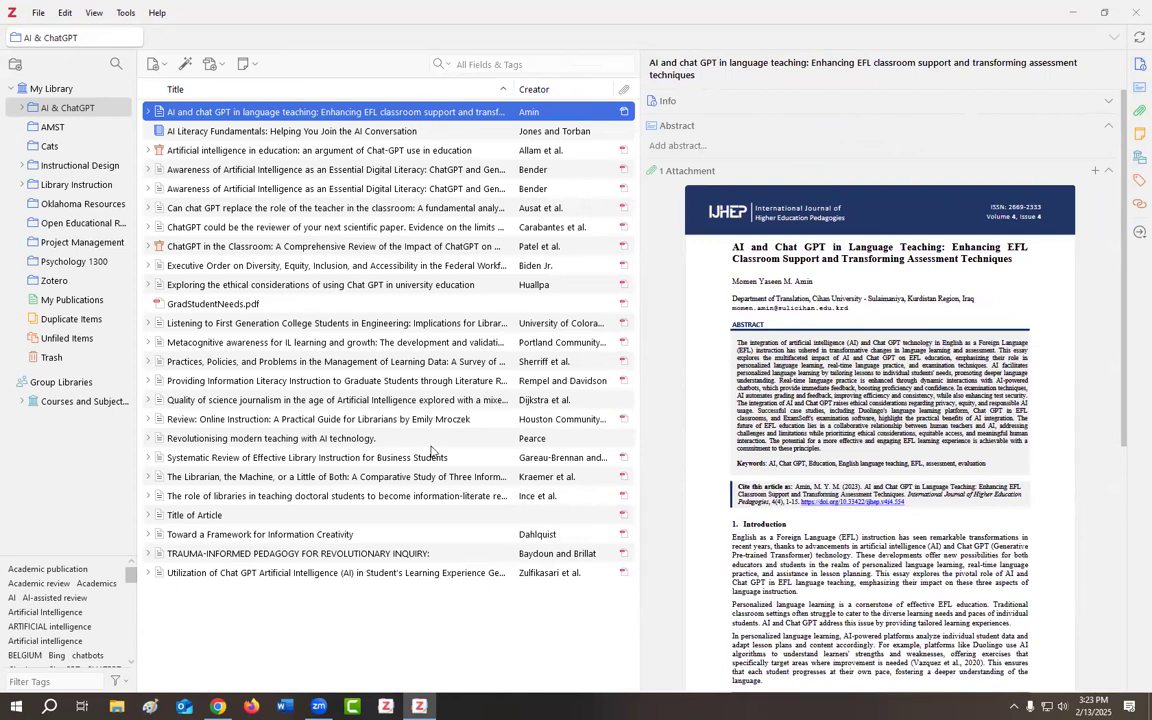
scroll(908, 418, down, 3)
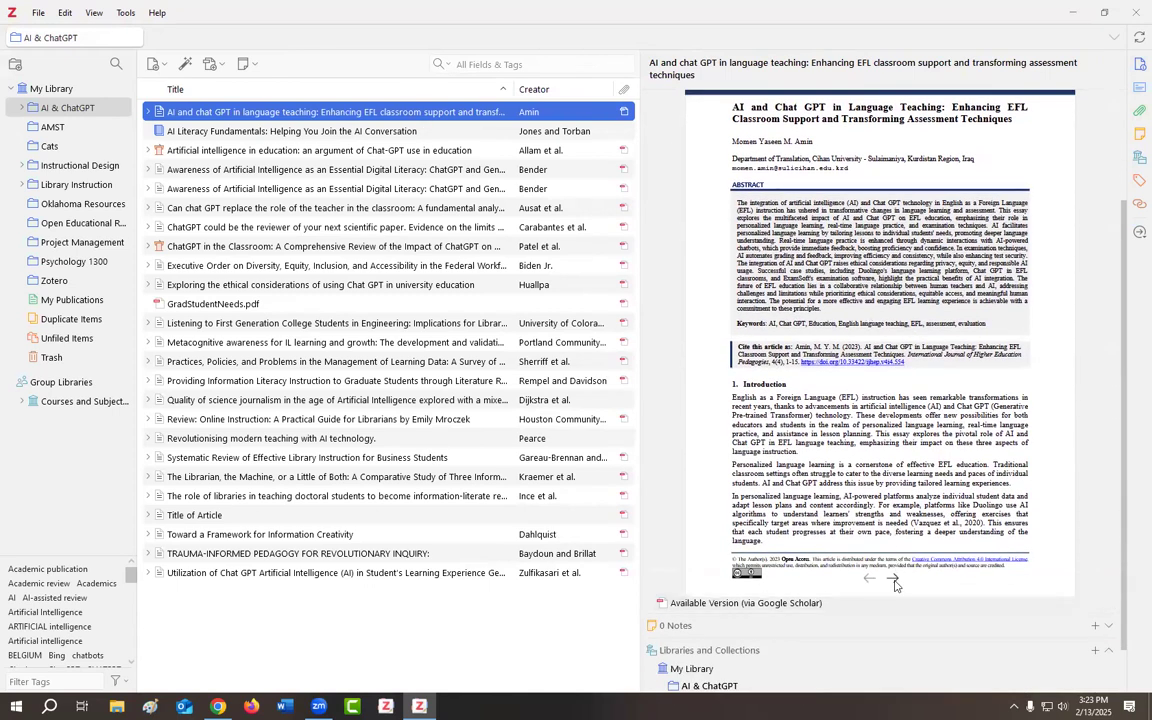
click(894, 580)
click(895, 583)
click(868, 580)
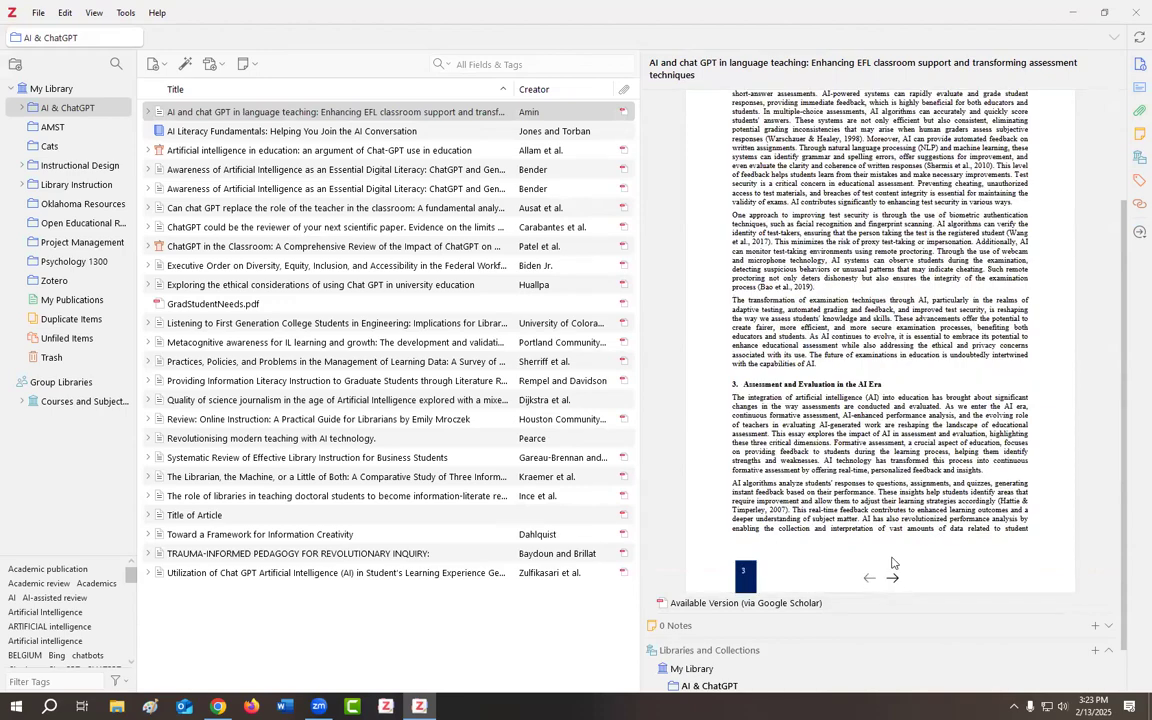
scroll(948, 526, up, 3)
scroll(940, 535, down, 3)
click(870, 580)
Narrow the item pane again and open the language-teaching article's PDF in the reader.
scroll(950, 483, up, 3)
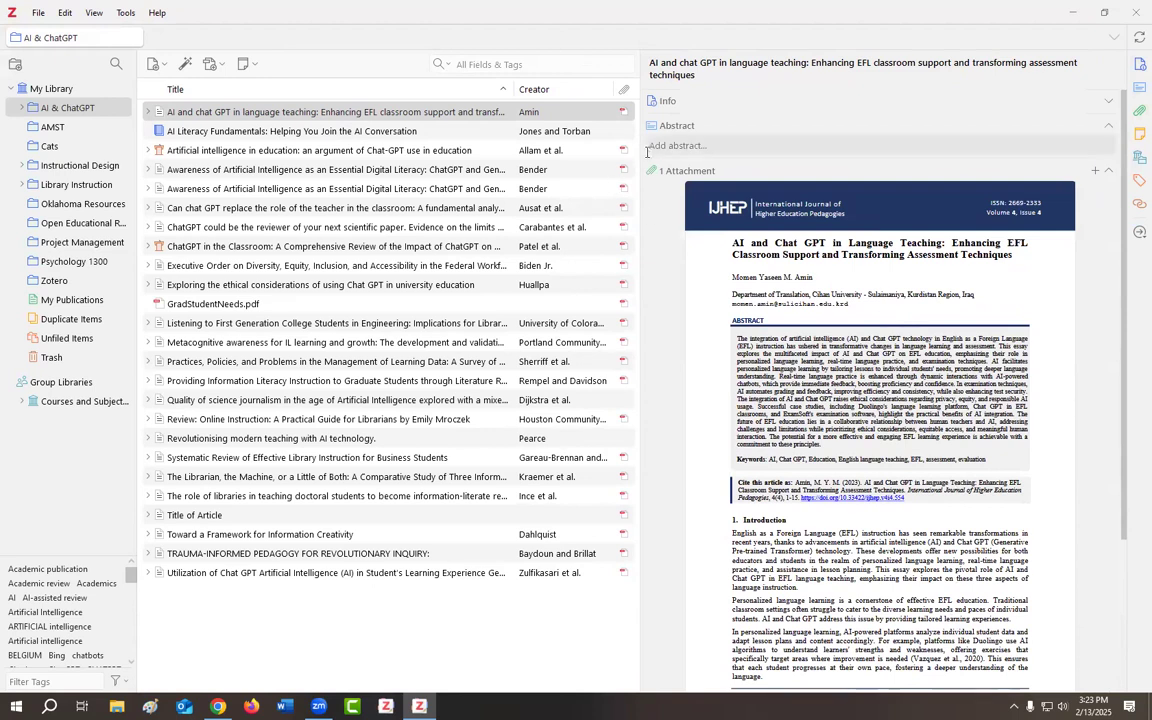
drag(683, 157, 876, 178)
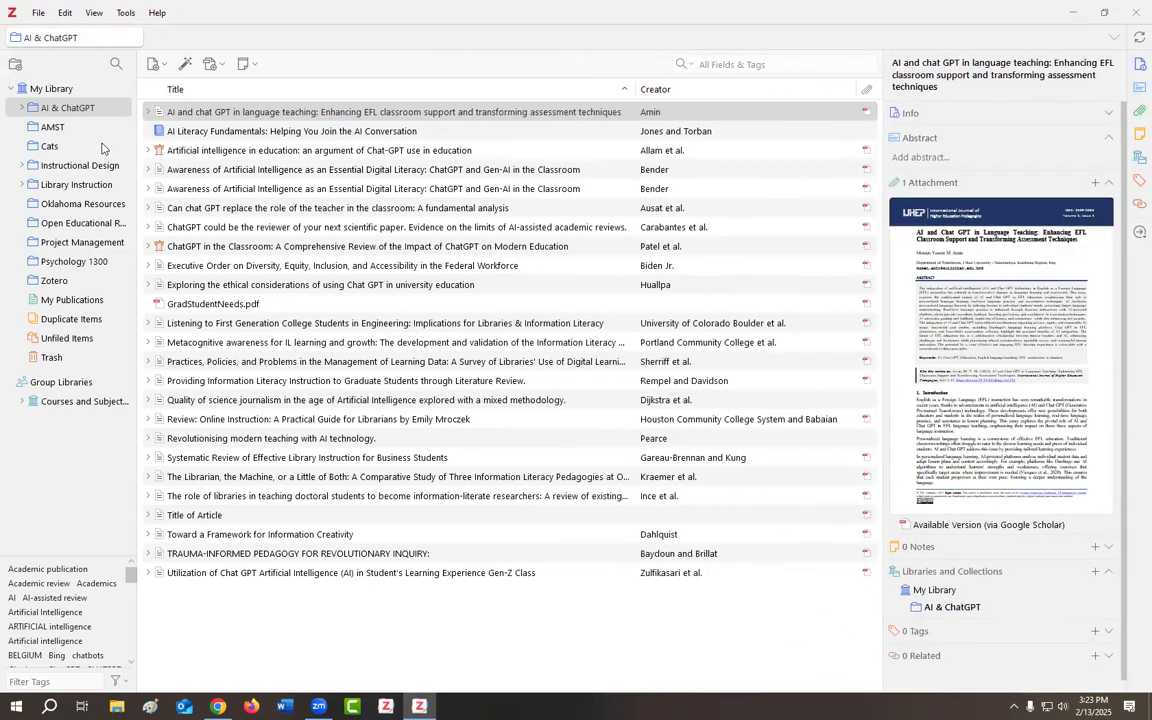
double_click(796, 113)
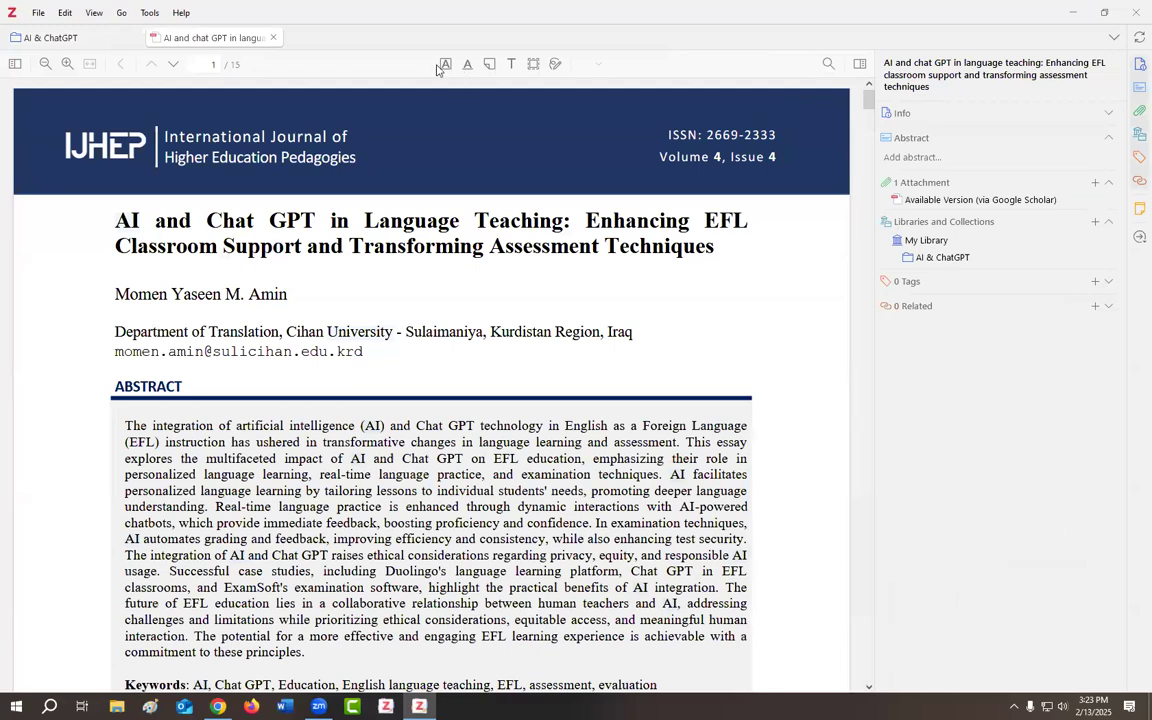
Place a text annotation reading 'Add to chapter 3' beside the affiliation on page 1.
click(511, 64)
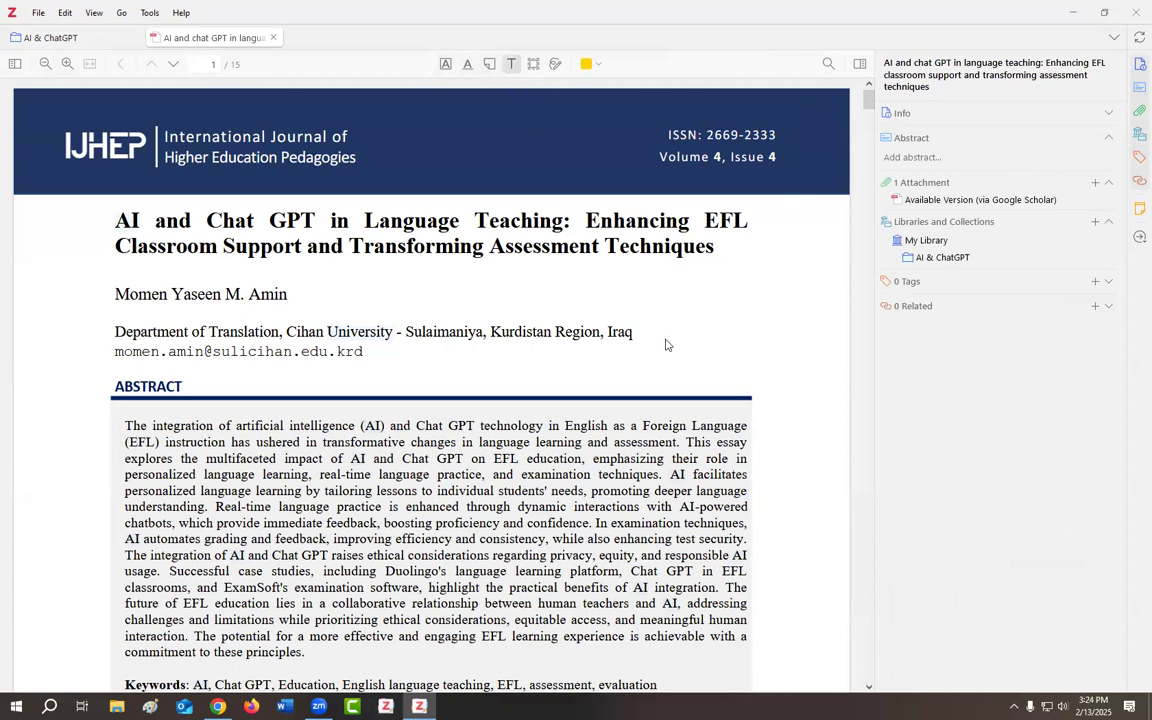
click(591, 66)
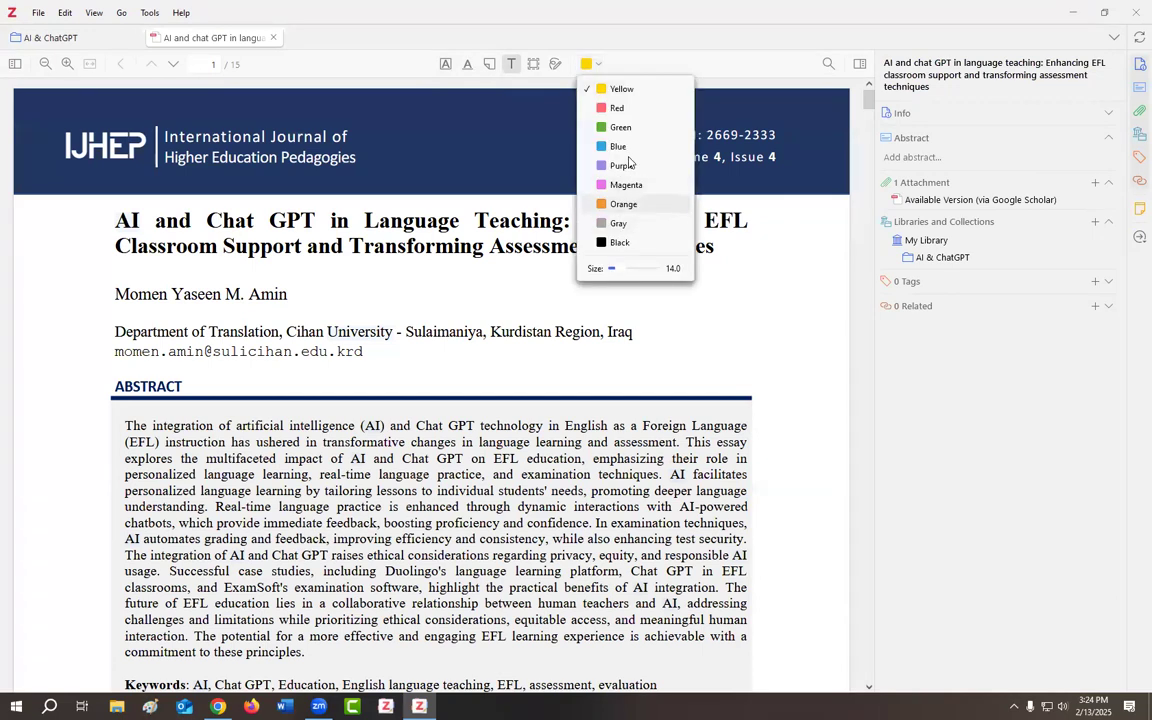
click(658, 357)
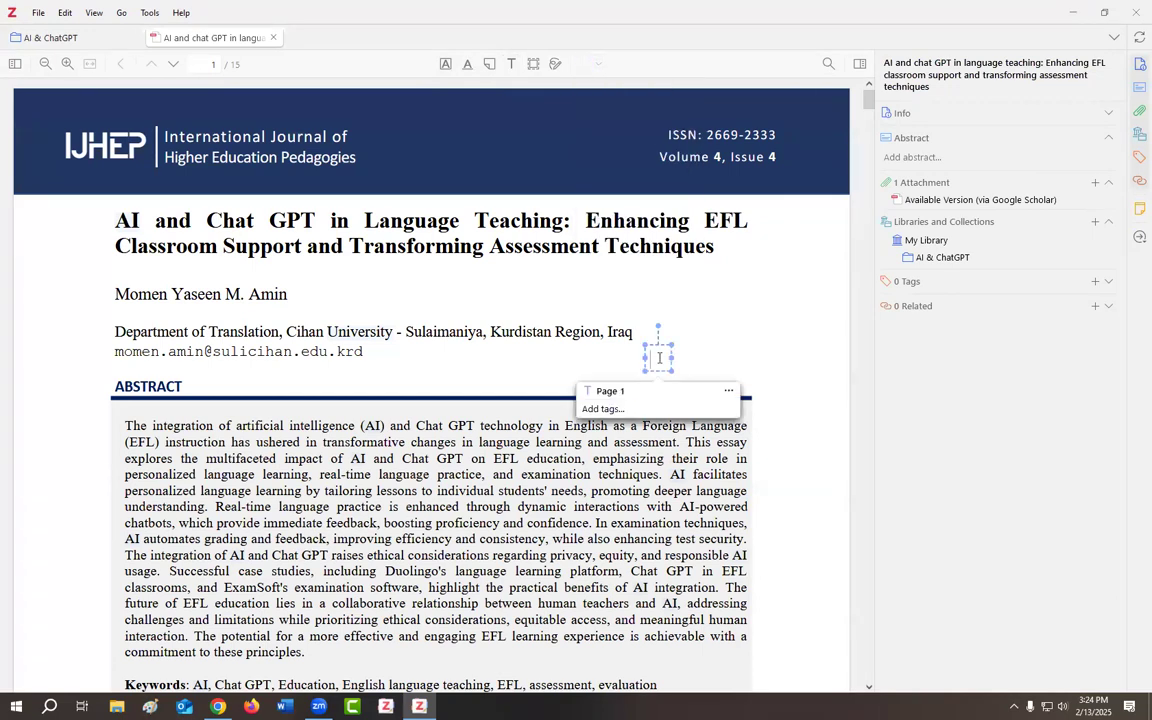
text(Add to chapter 3)
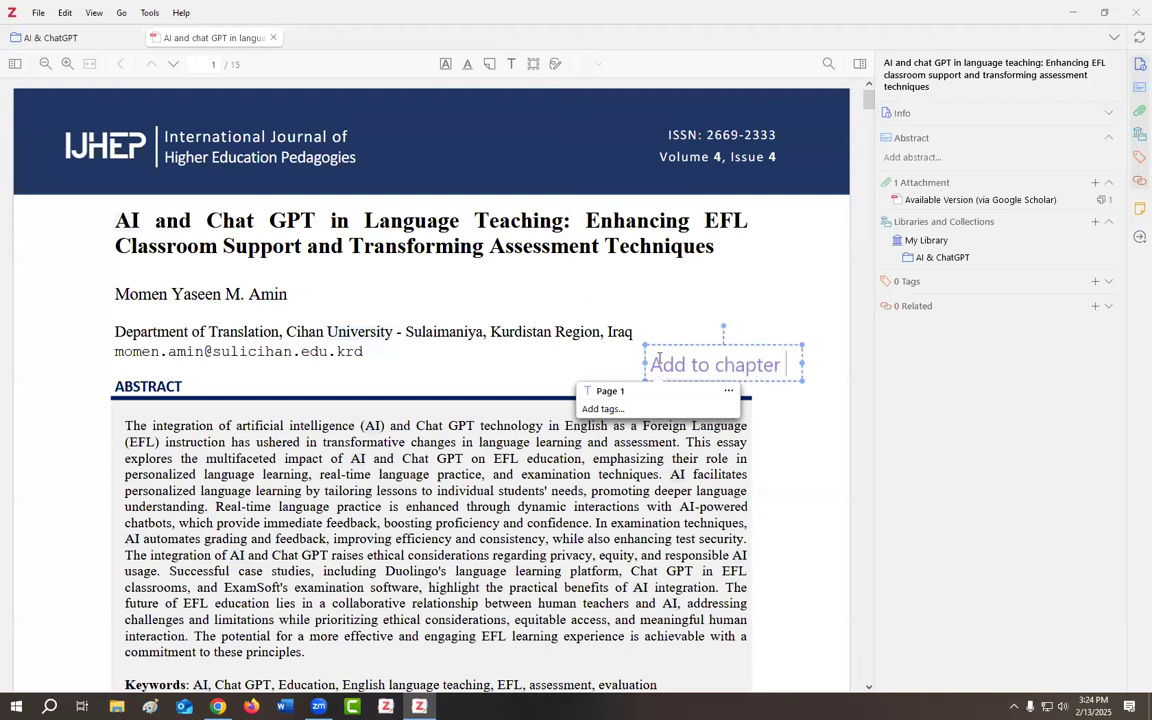
click(814, 312)
click(534, 66)
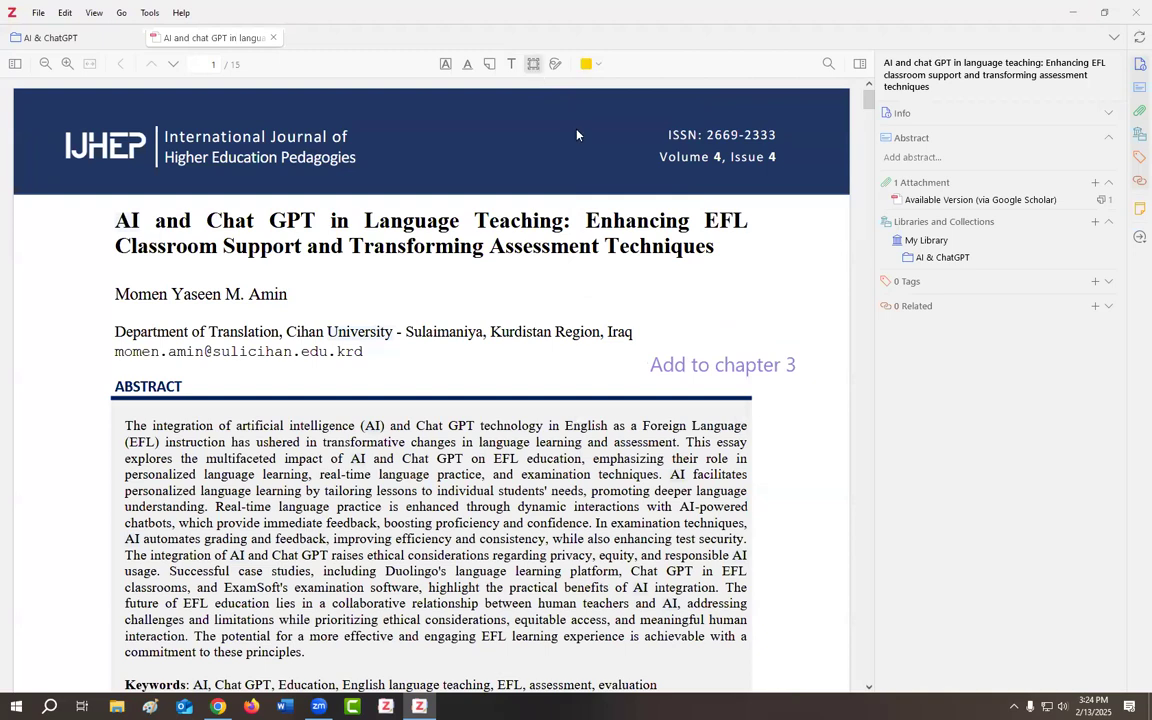
Draw a purple freehand ink star beside the Abstract heading.
click(557, 66)
click(592, 66)
click(588, 162)
mouse_move(774, 434)
mouse_down()
mouse_move(773, 415)
mouse_move(758, 432)
mouse_up()
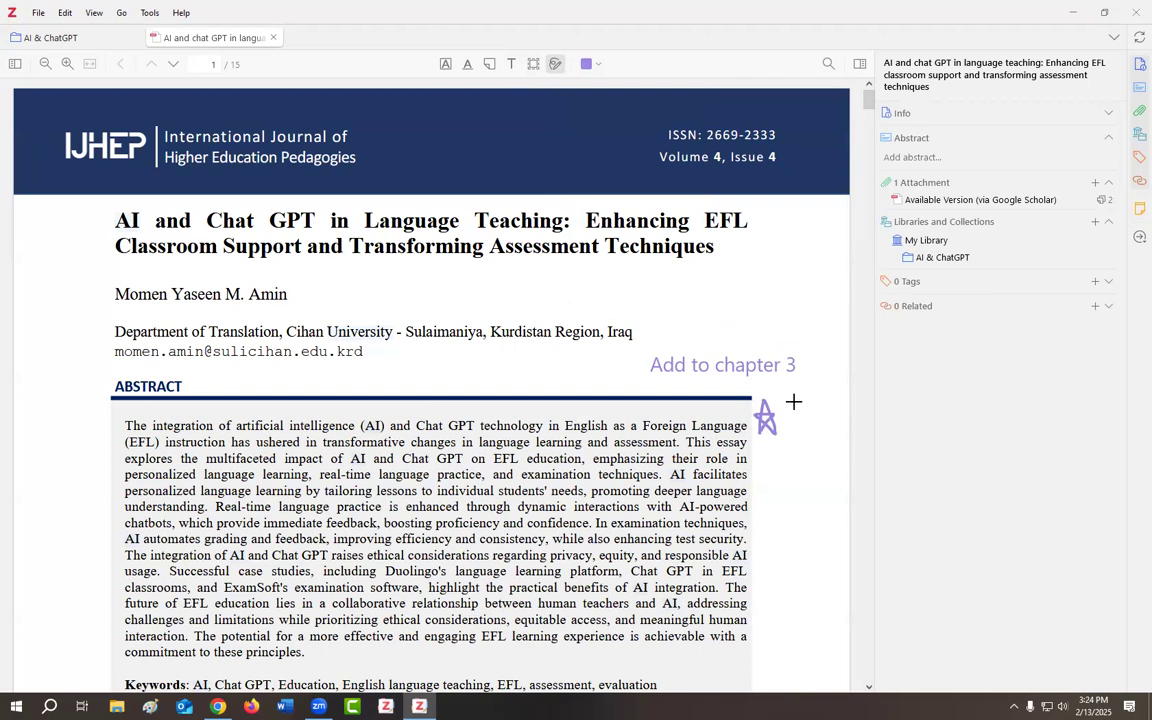
Raise the ink size to 3.5 and return to the AI & ChatGPT collection list.
click(592, 64)
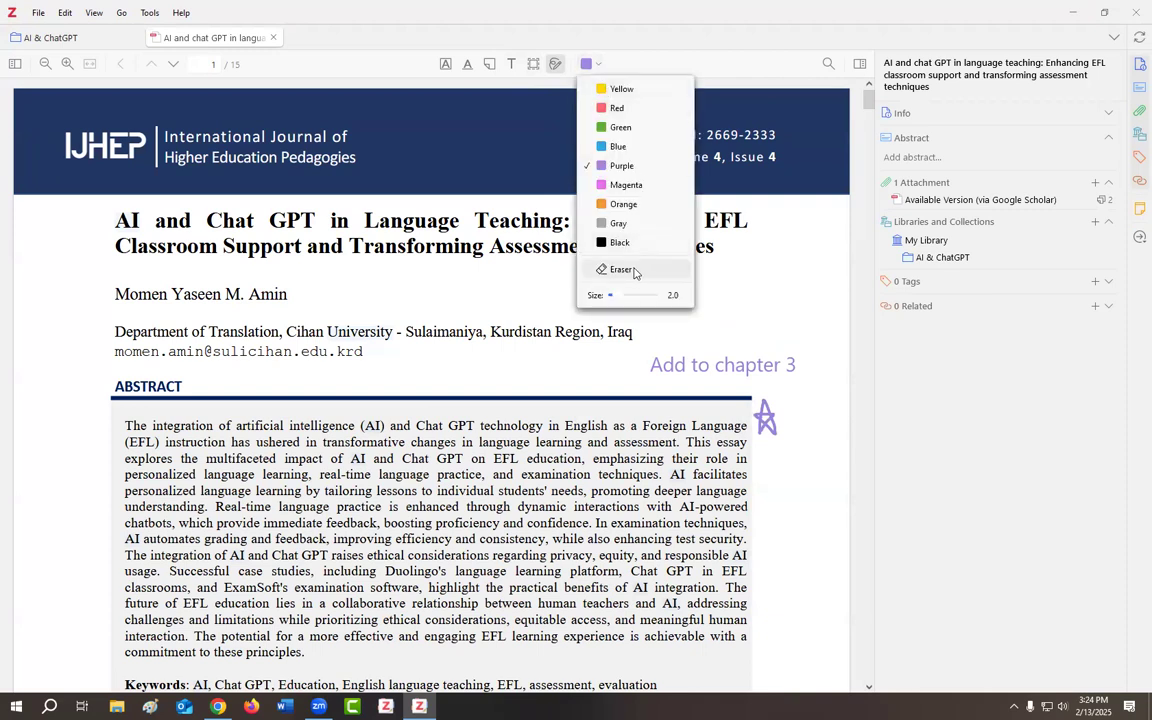
mouse_move(613, 295)
mouse_down()
mouse_move(630, 295)
mouse_move(620, 299)
mouse_up()
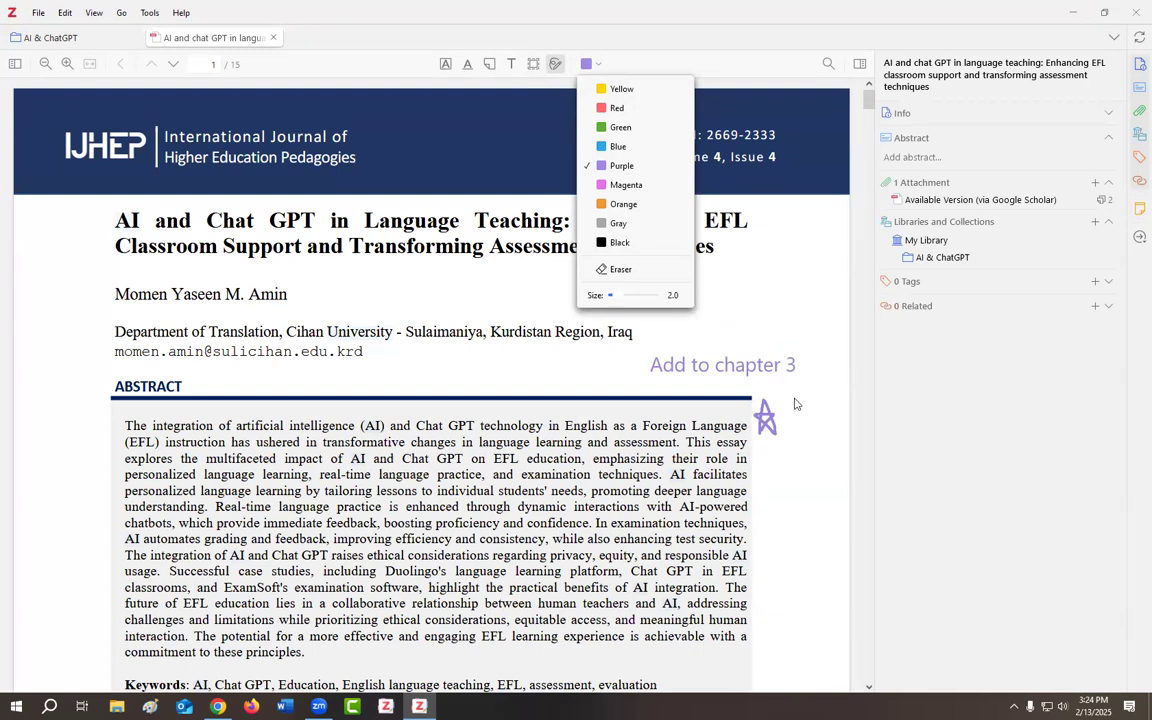
click(788, 349)
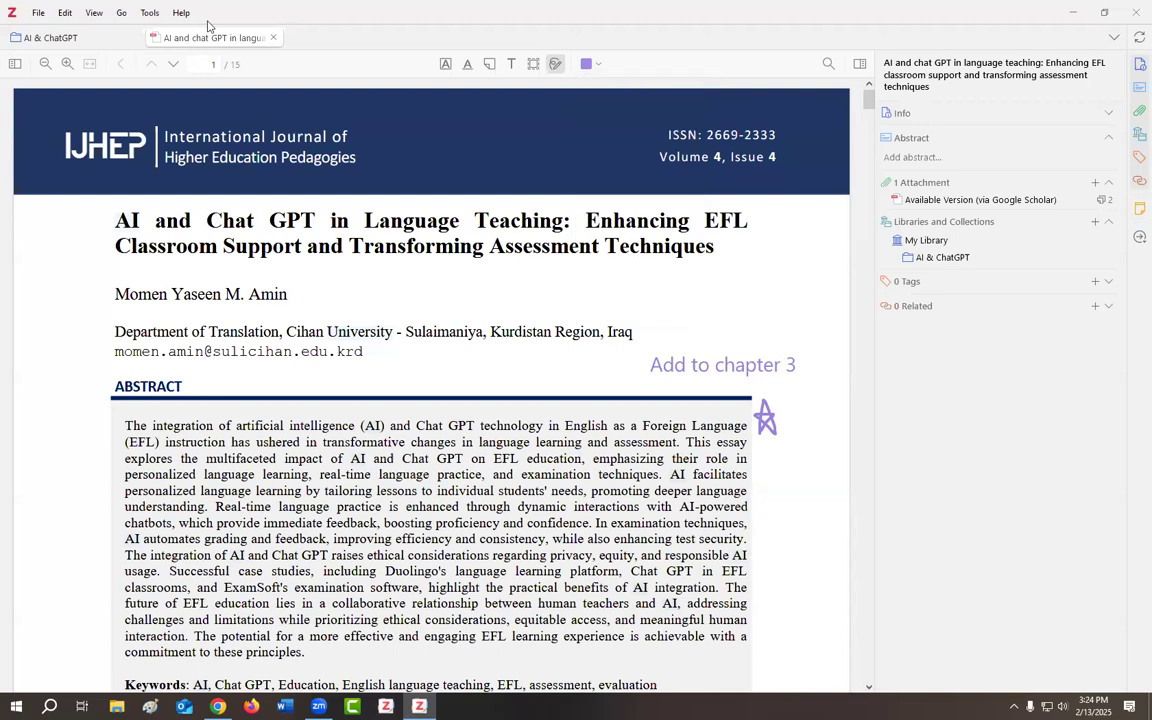
click(52, 38)
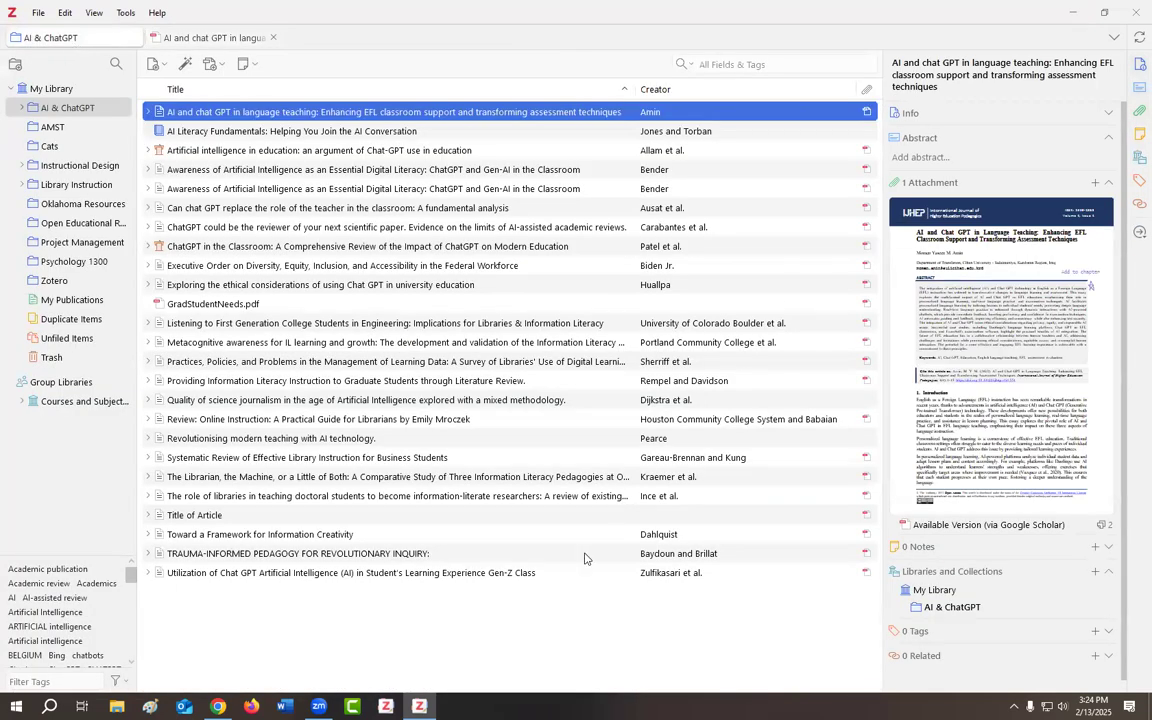
Present the Canva deck full screen, advance to Finding & Saving Sources, then return to Zotero.
click(217, 706)
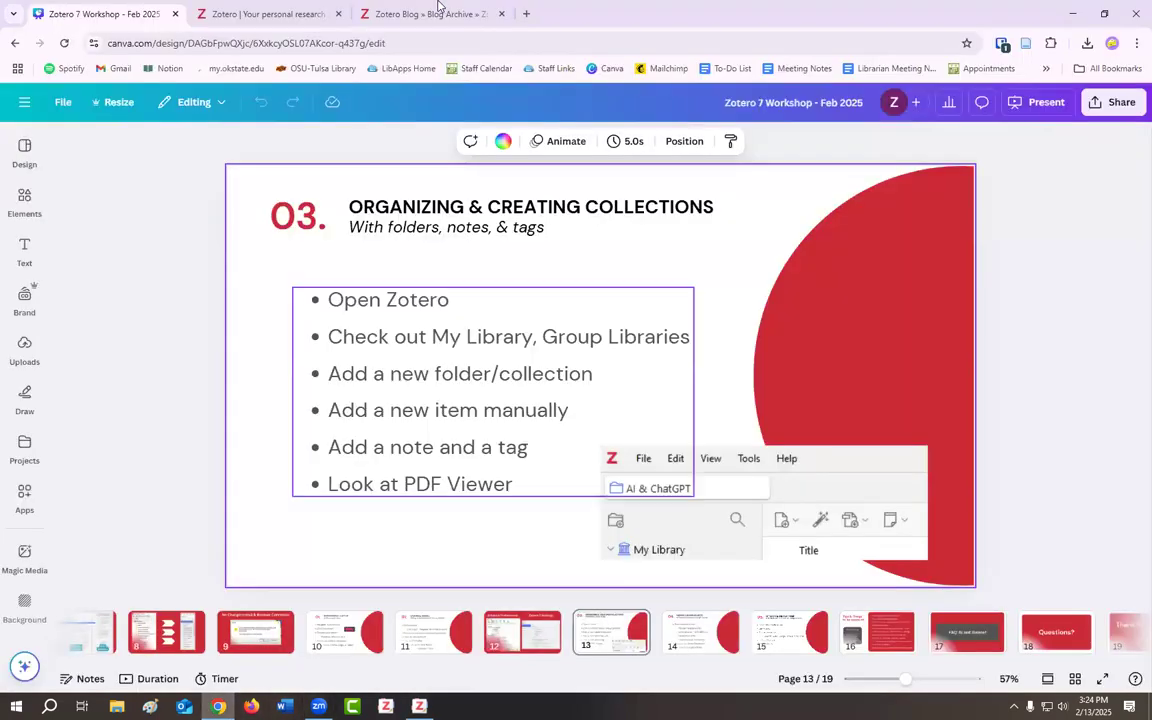
click(1043, 102)
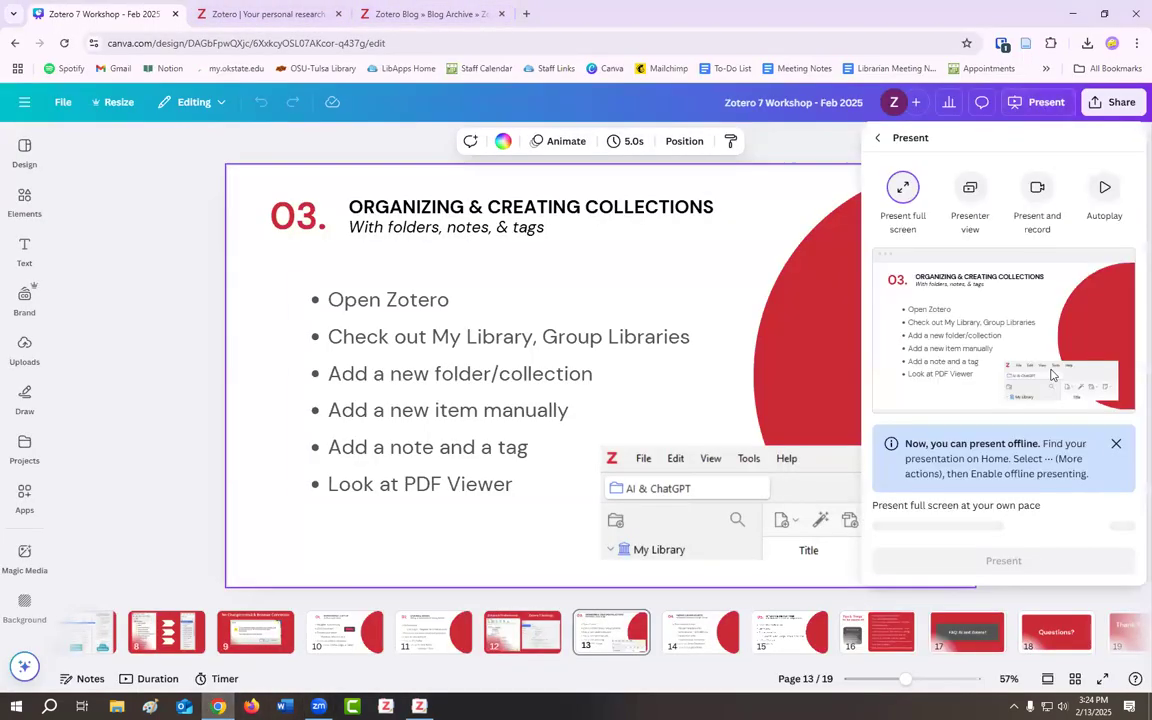
click(1003, 540)
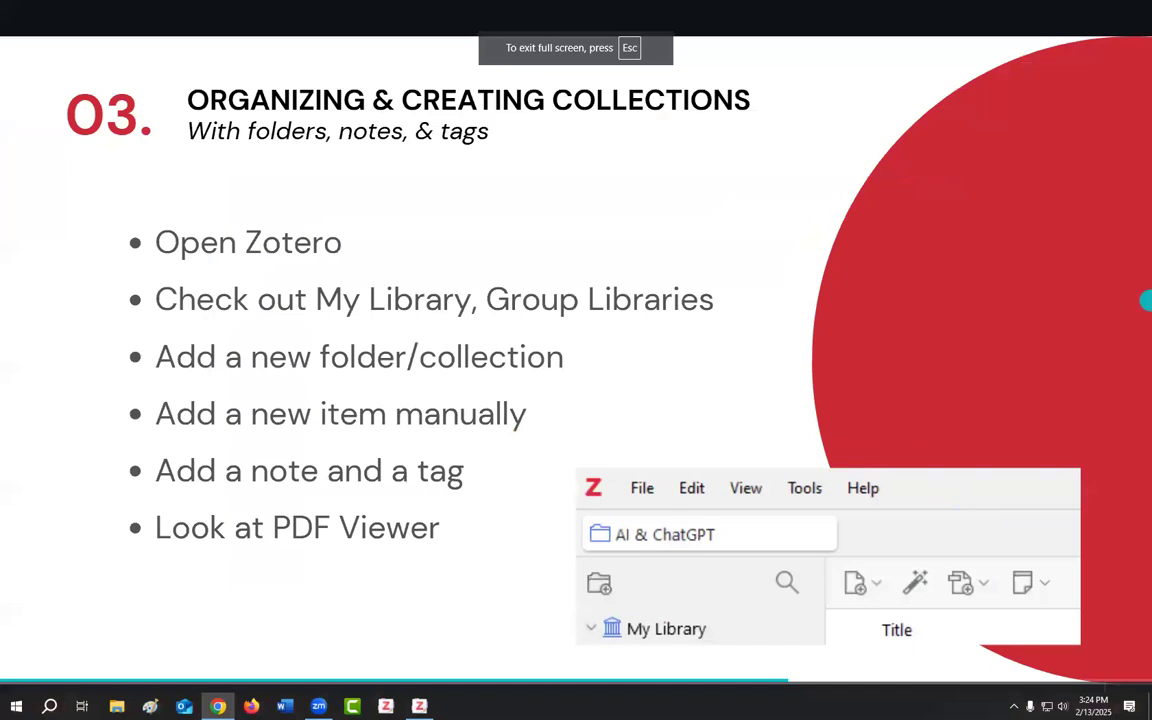
key(Right)
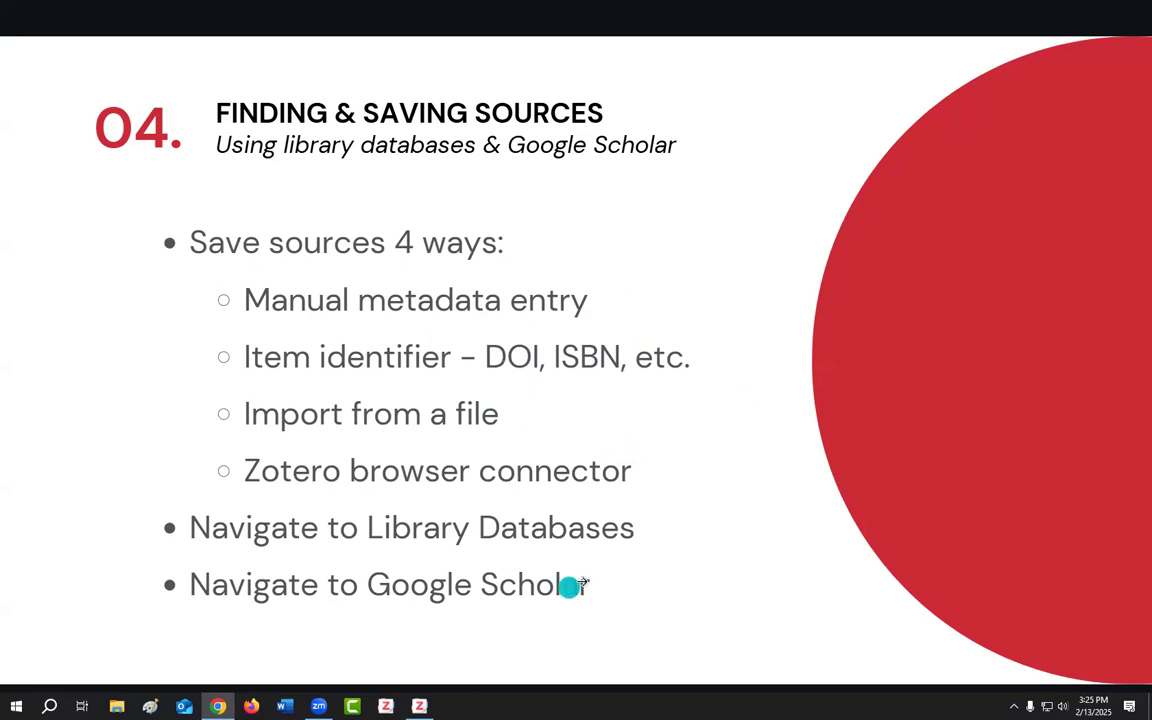
key(Escape)
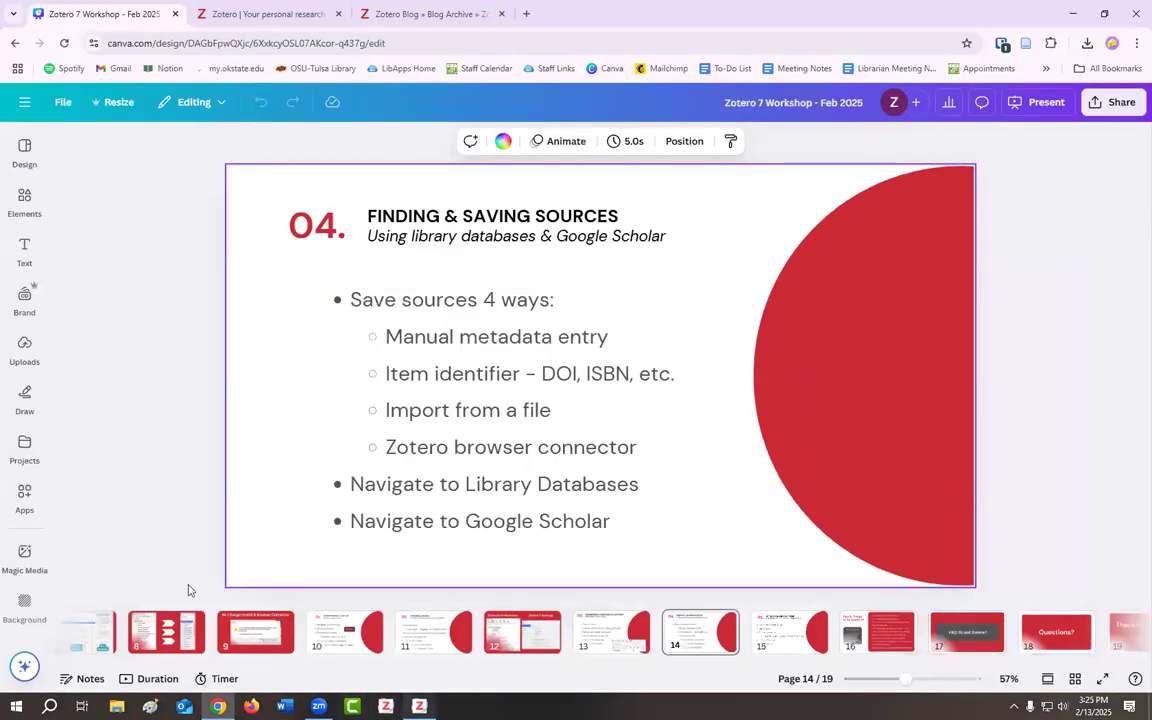
key(alt+Tab)
key(alt+Tab)
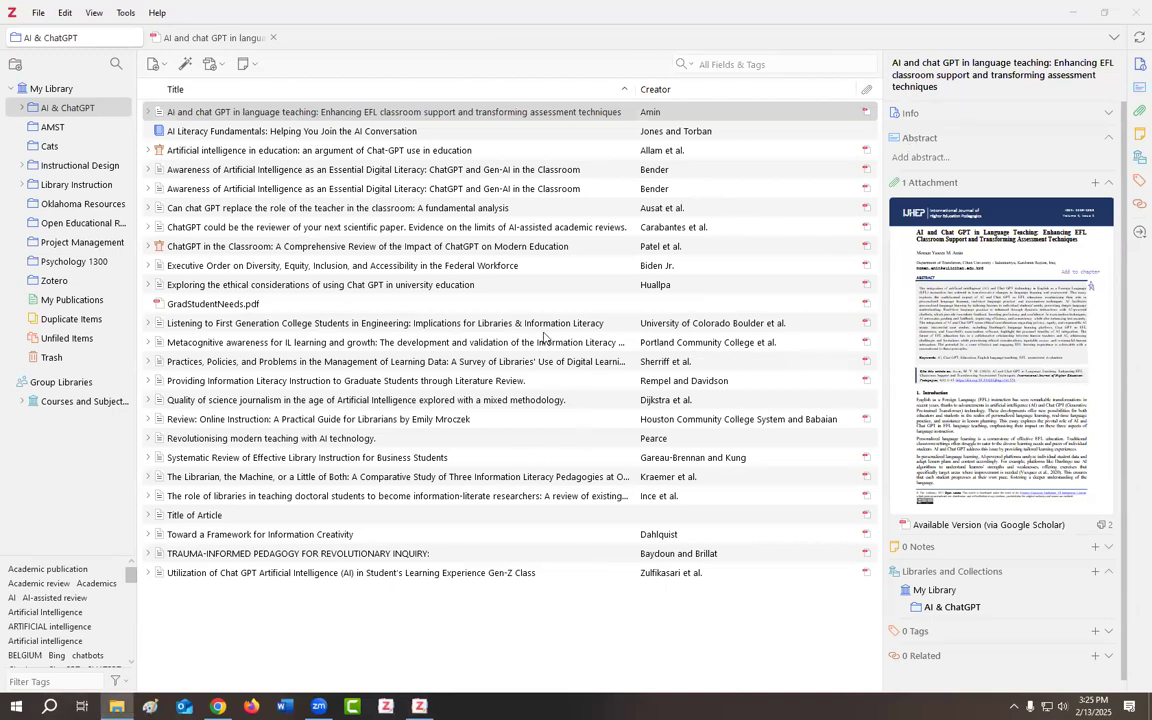
Show the Cats collection's cat research podcast item details, moving Notepad out of the way.
click(85, 108)
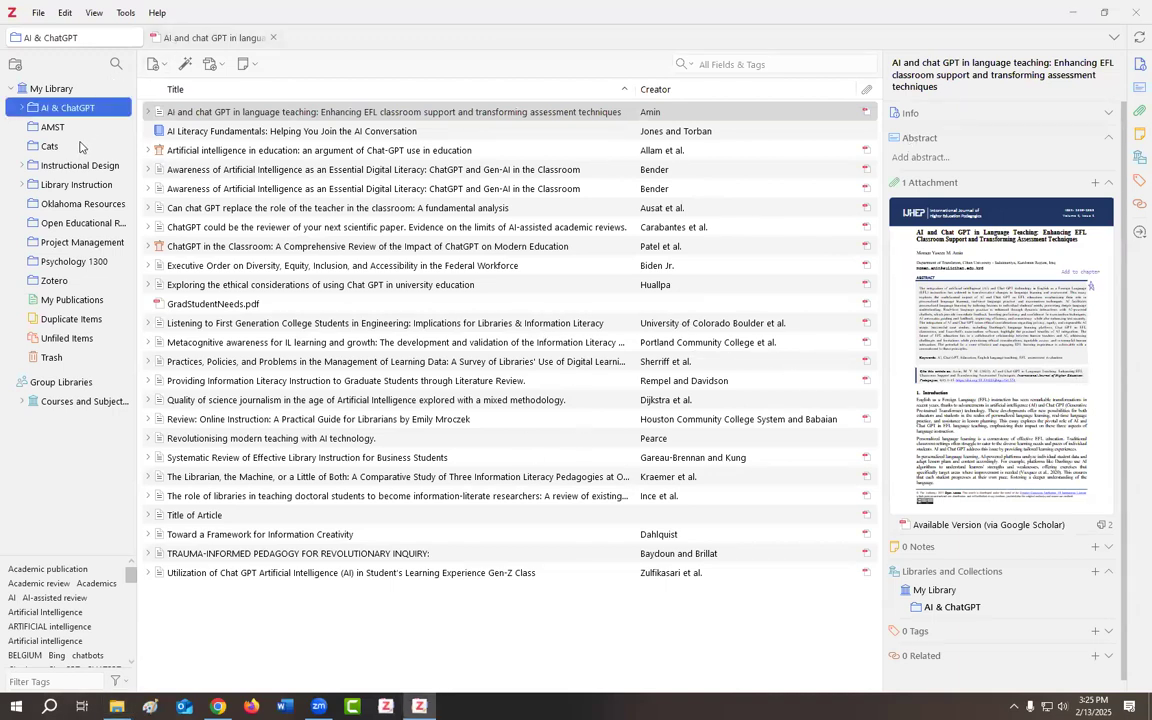
click(80, 147)
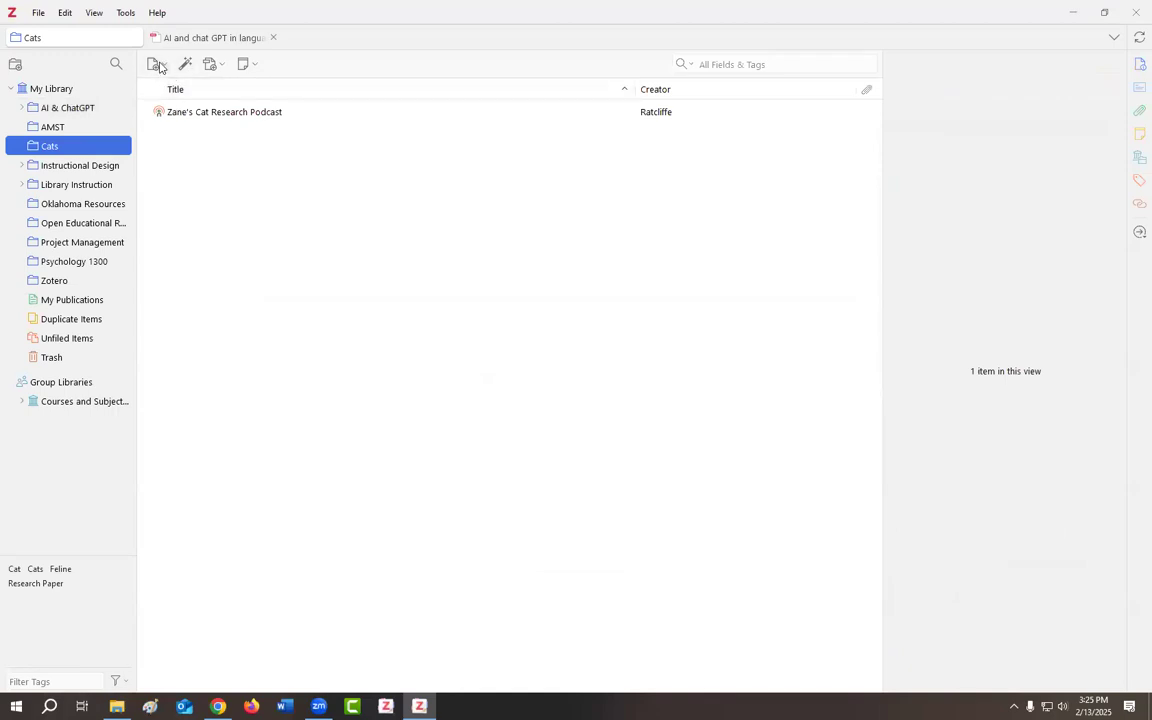
click(200, 114)
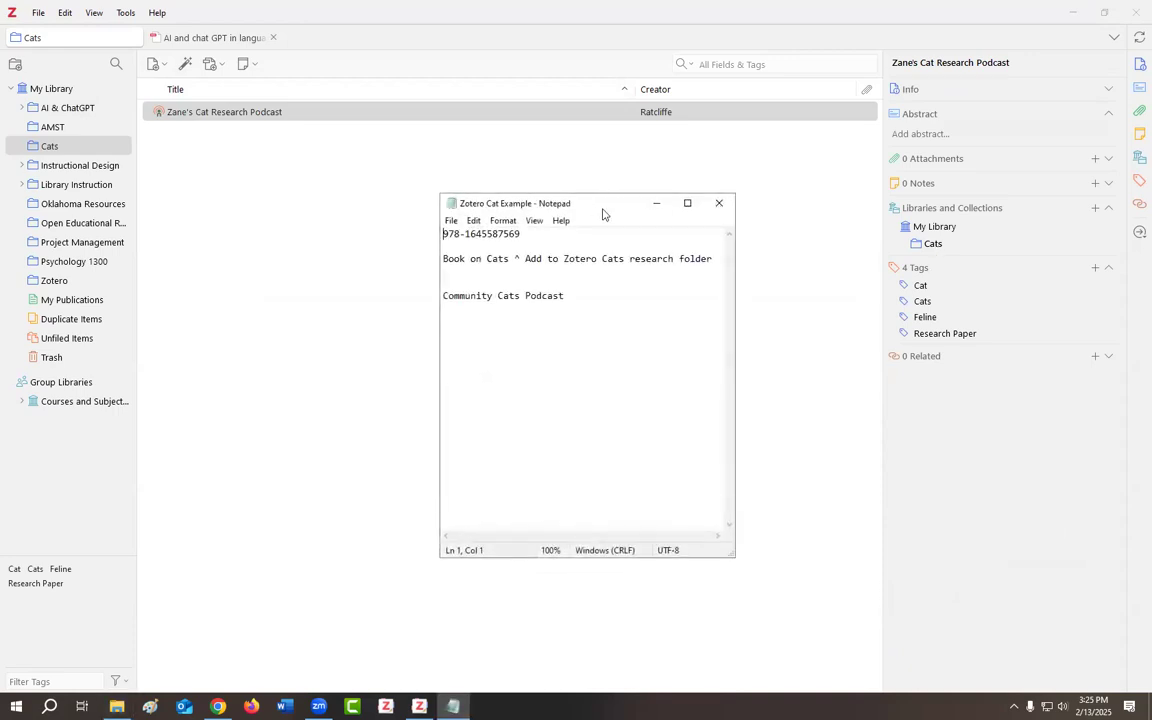
drag(600, 203, 0, 170)
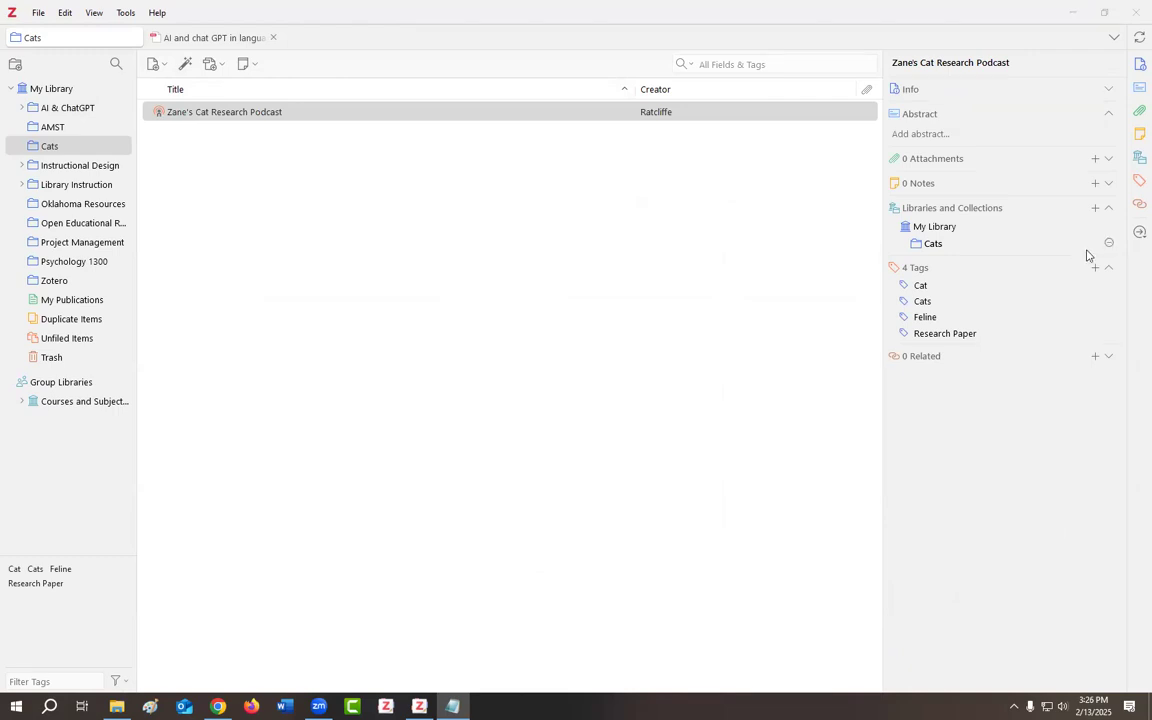
Add 'The book of cats' by pasting its ISBN into Add Item by Identifier and review its Info.
click(188, 65)
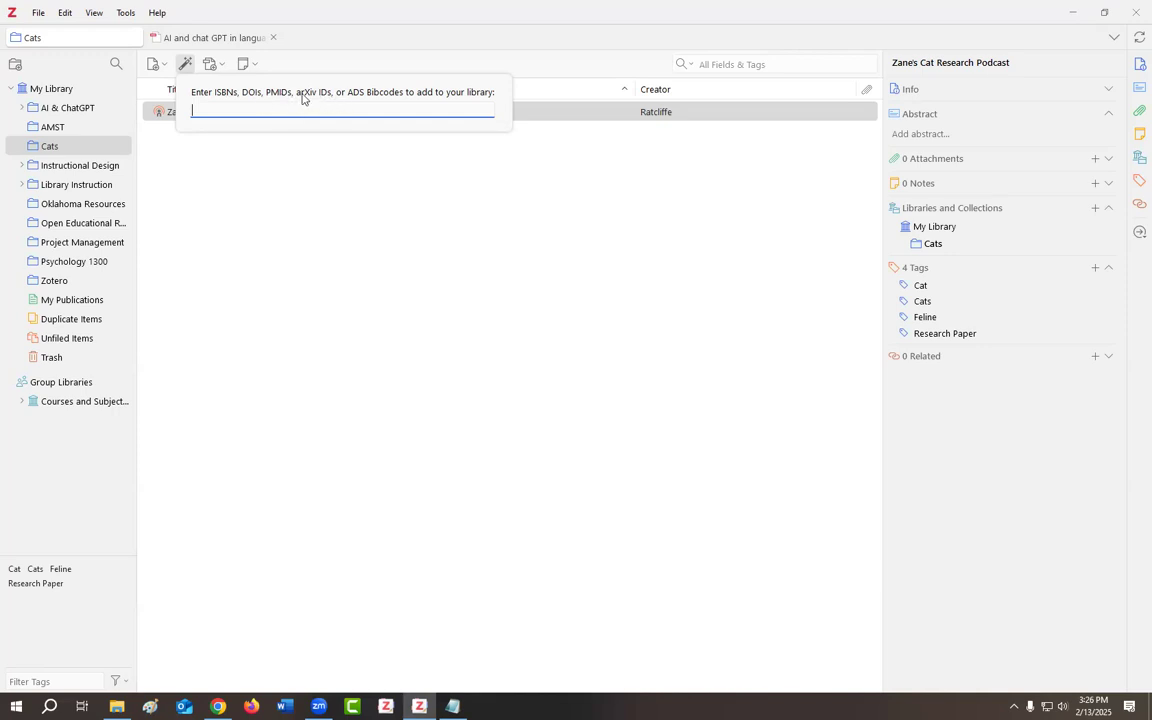
key(ctrl+v)
key(Return)
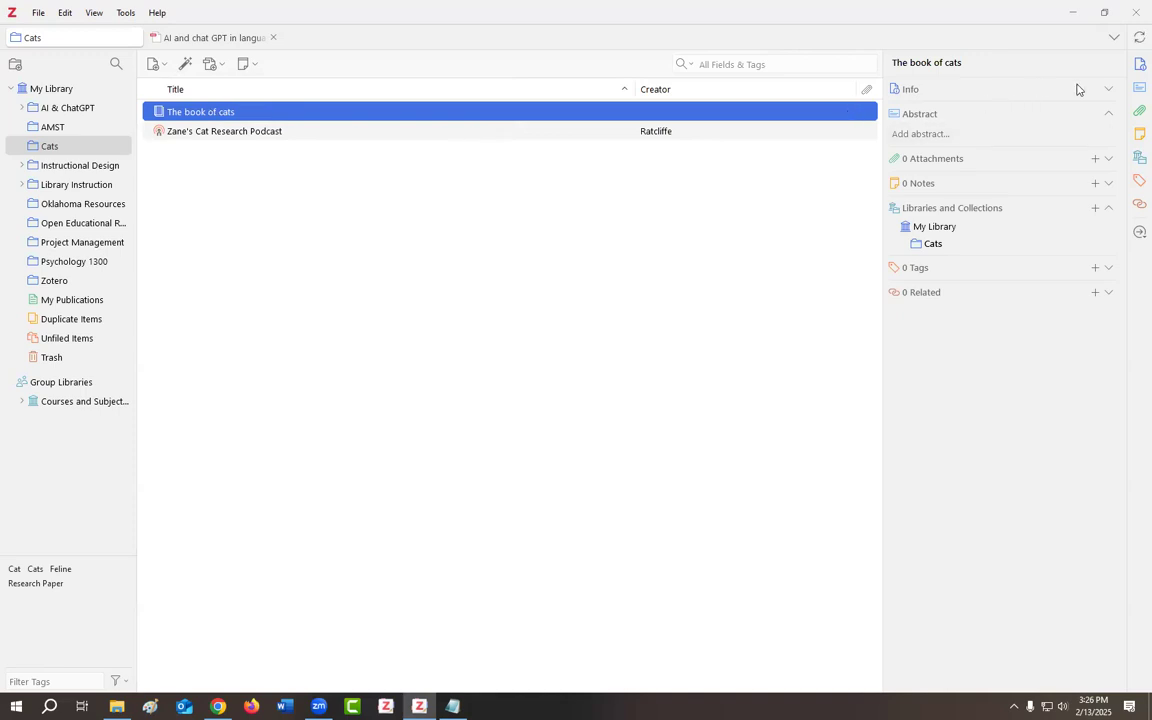
click(1108, 91)
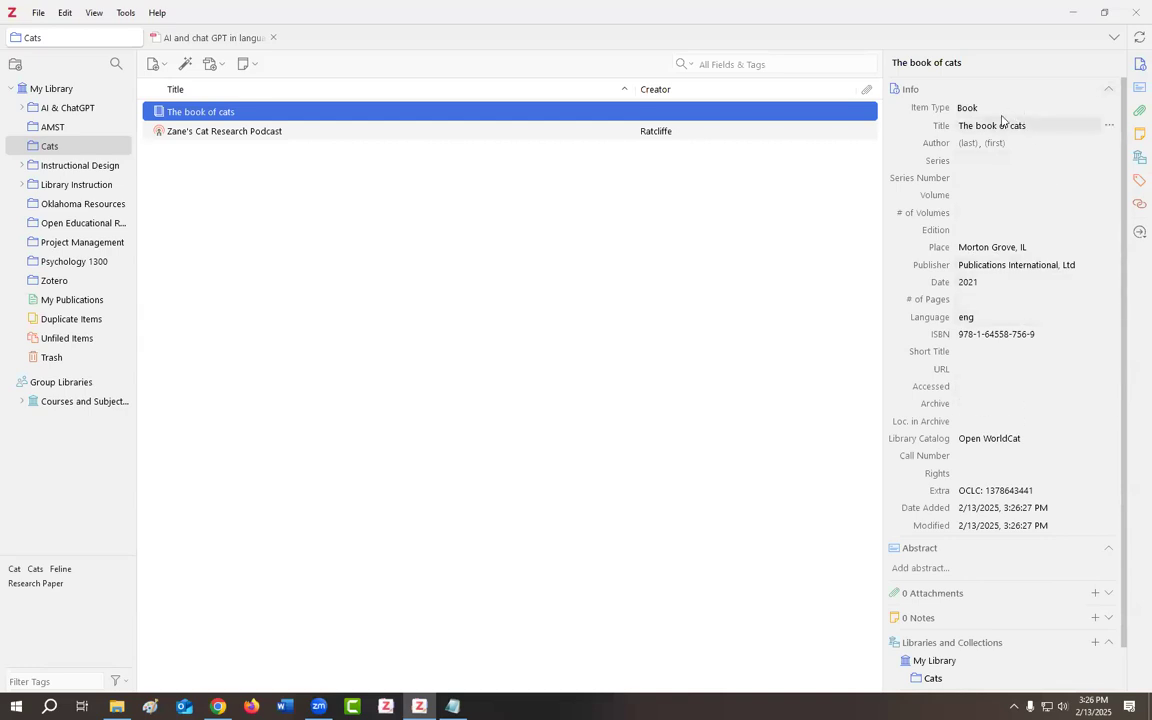
scroll(1040, 270, down, 1)
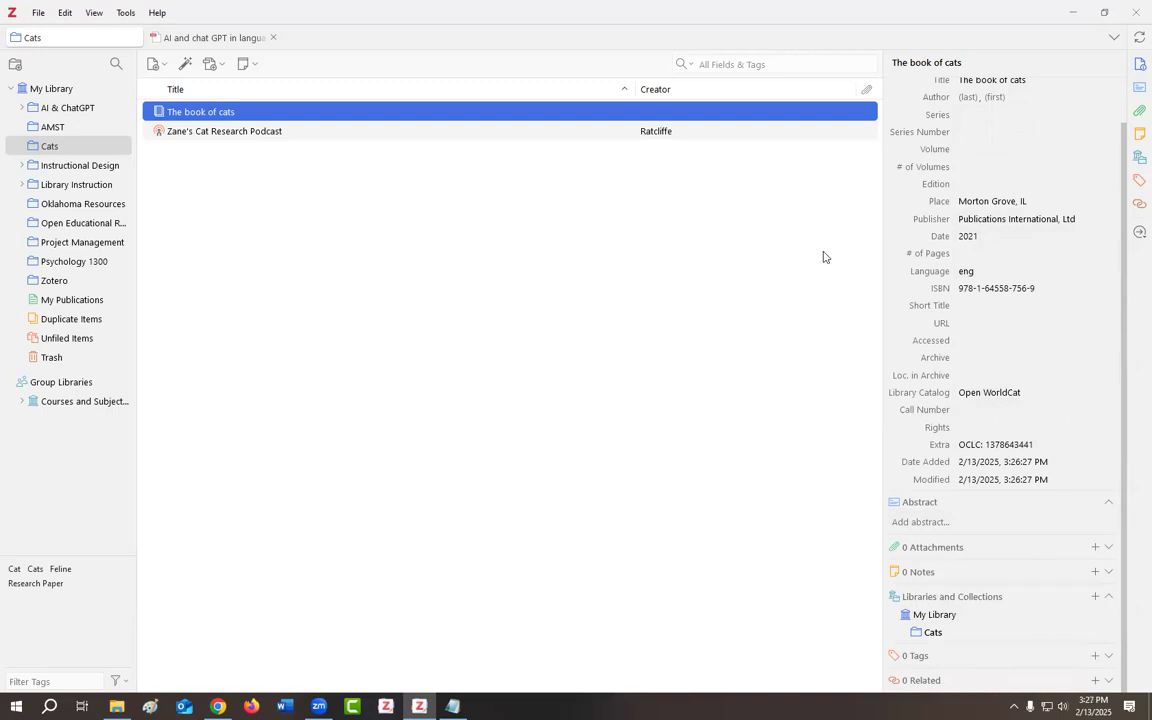
click(37, 13)
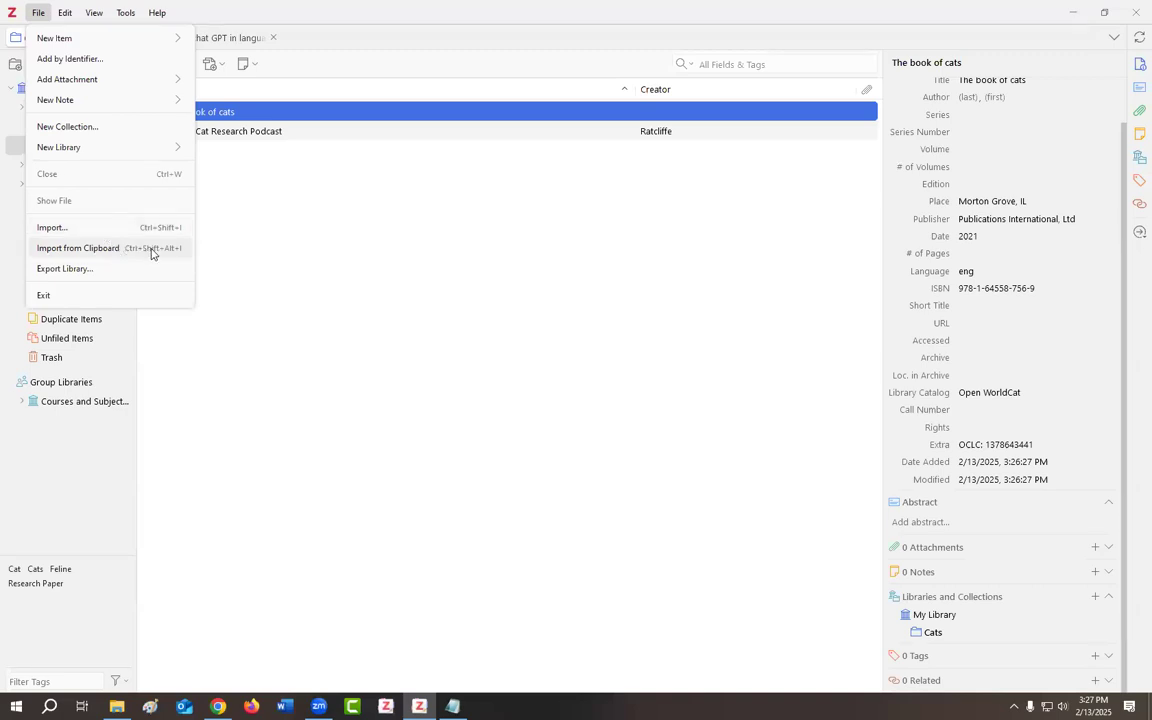
click(151, 253)
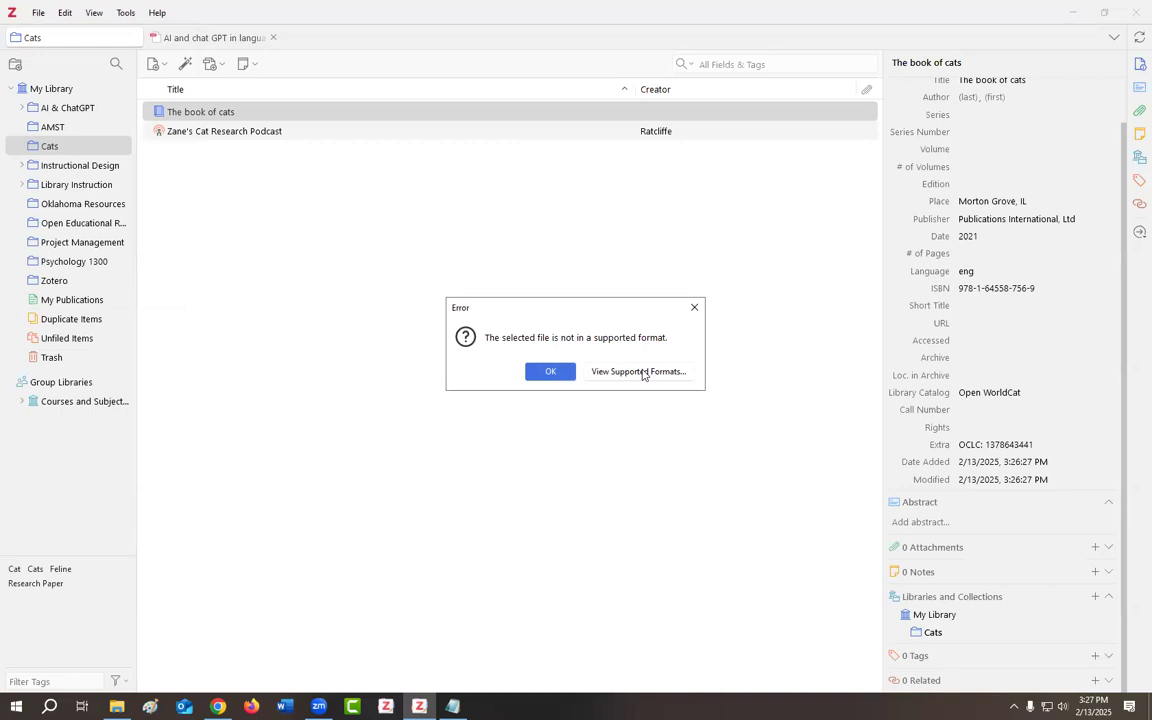
click(560, 375)
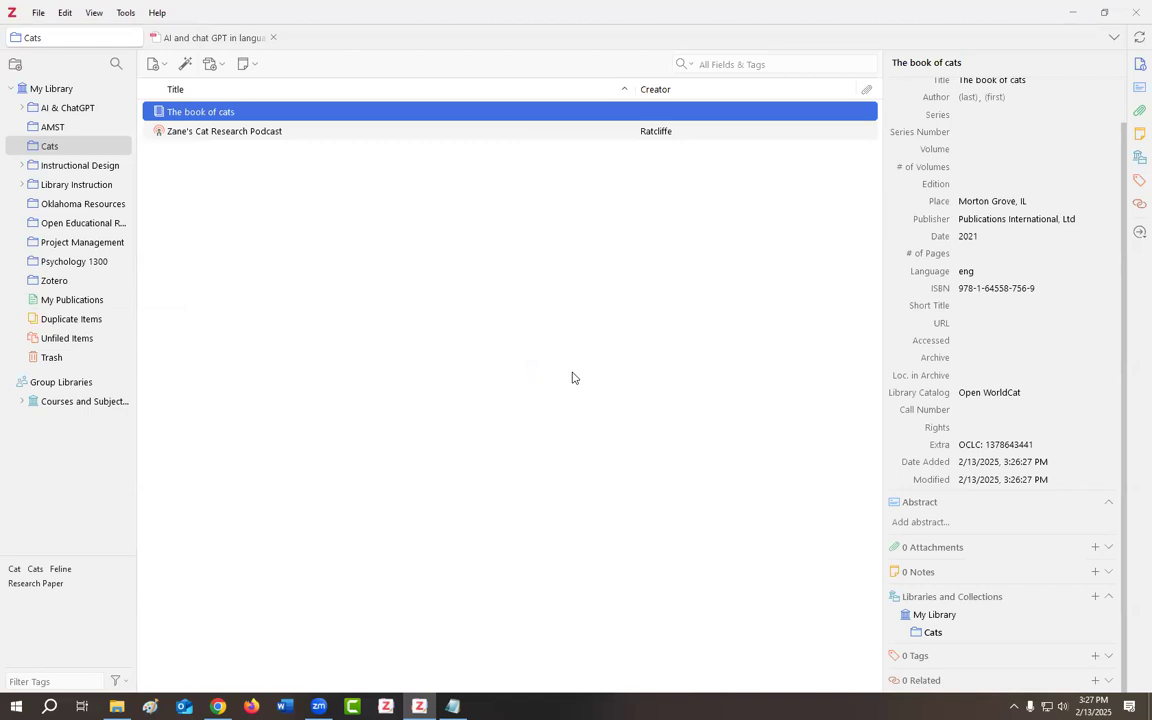
click(39, 12)
click(84, 232)
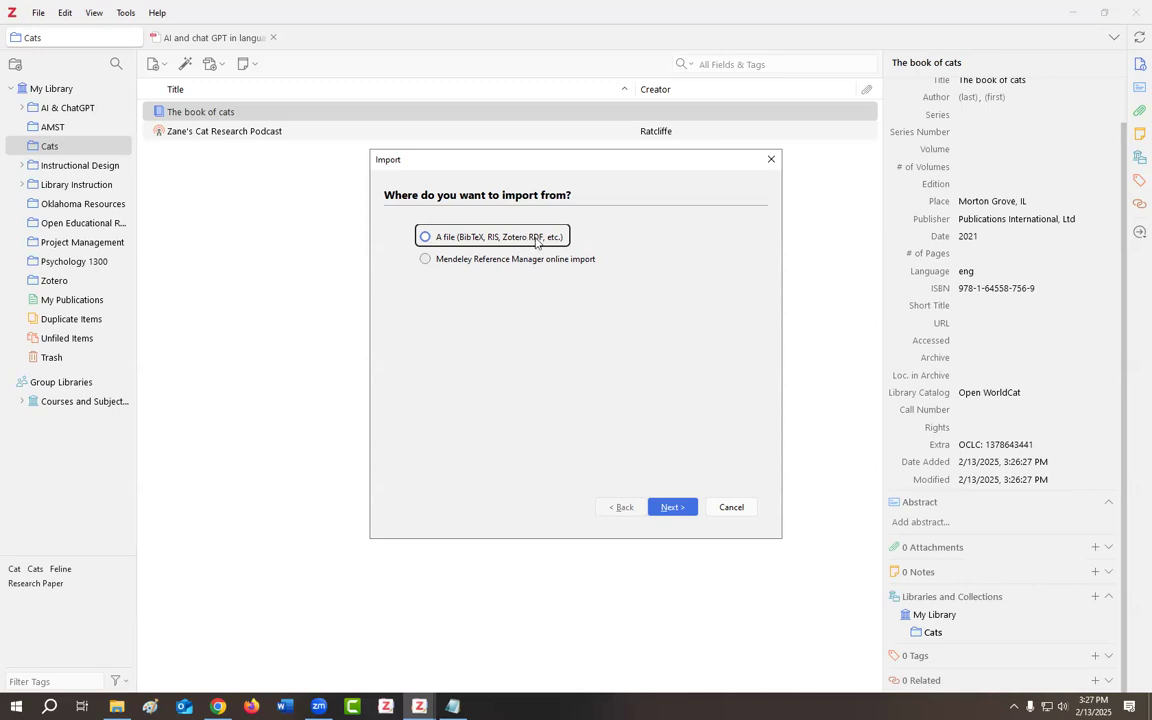
click(476, 236)
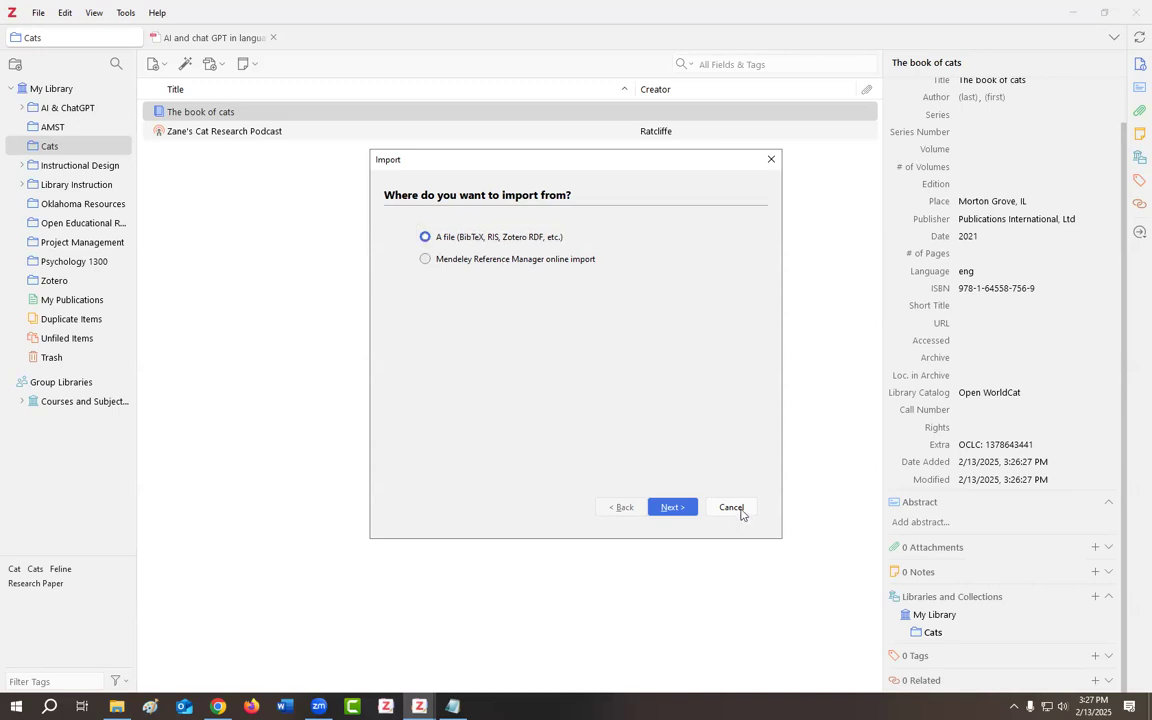
click(739, 512)
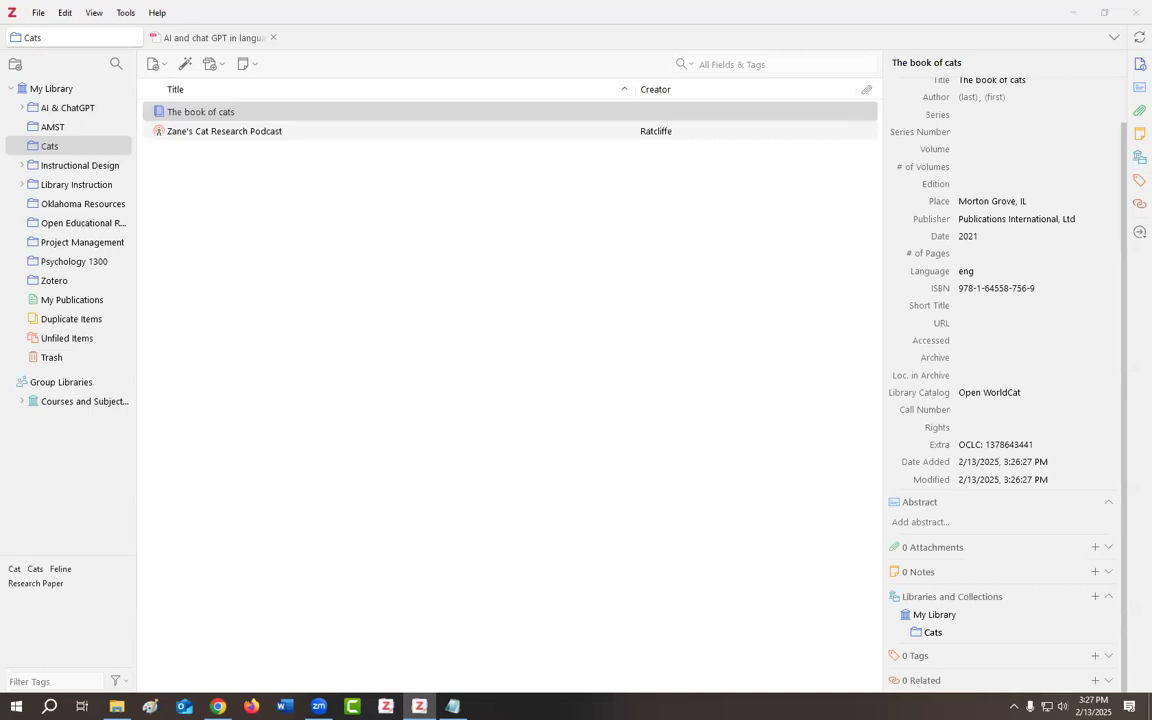
key(alt+Tab)
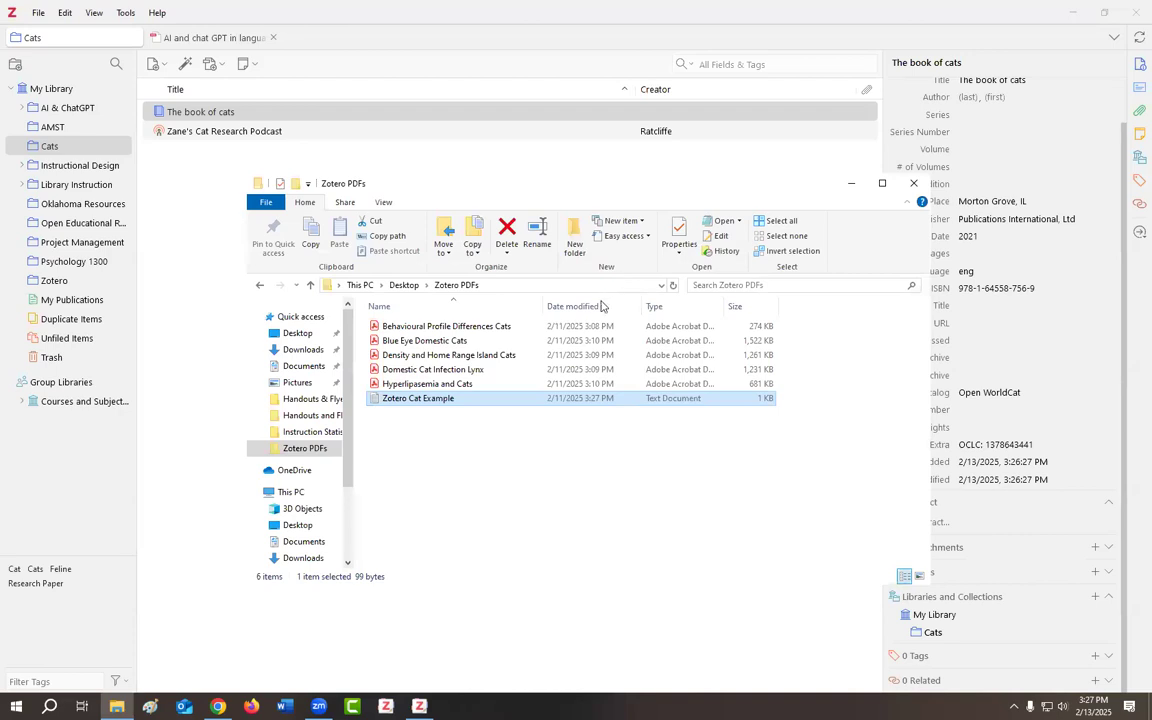
Drag the five selected cat PDFs from the Zotero PDFs folder into the Cats collection.
drag(778, 320, 728, 386)
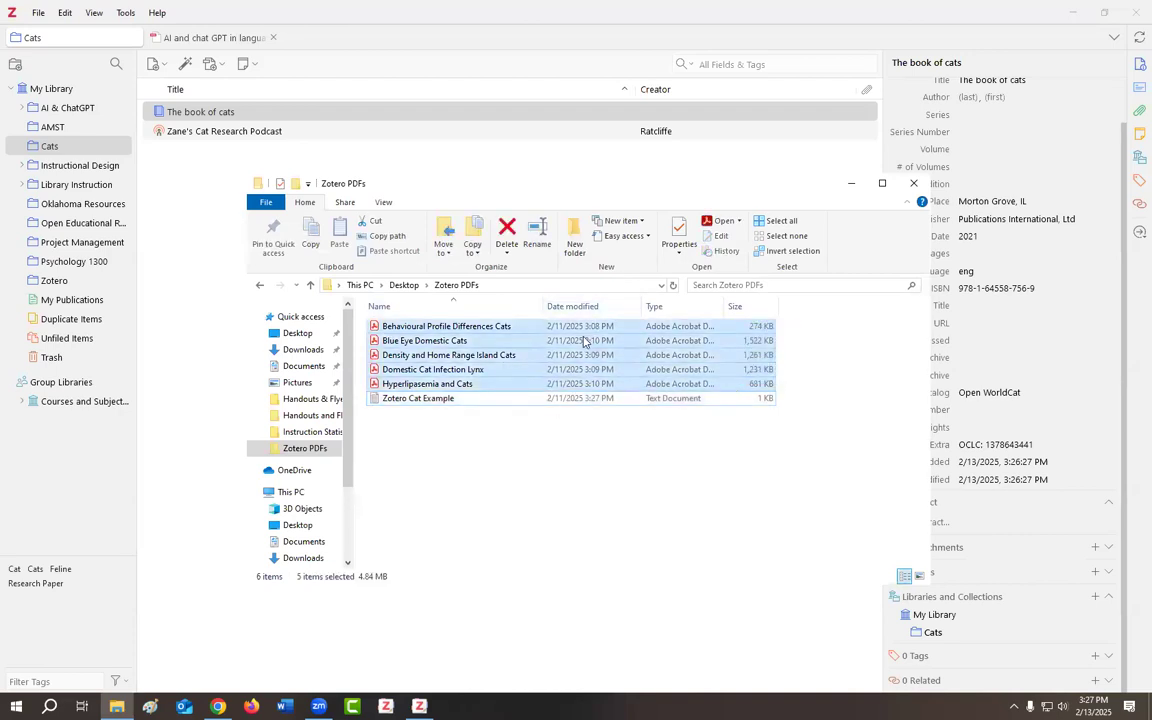
click(650, 159)
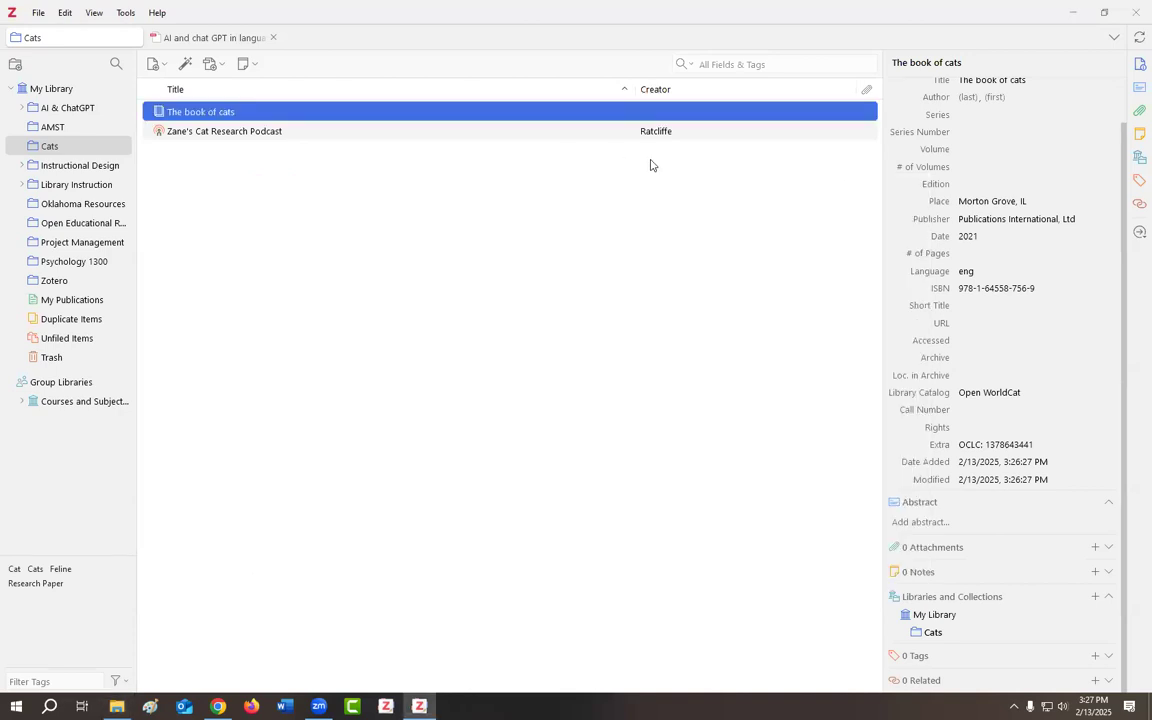
click(117, 706)
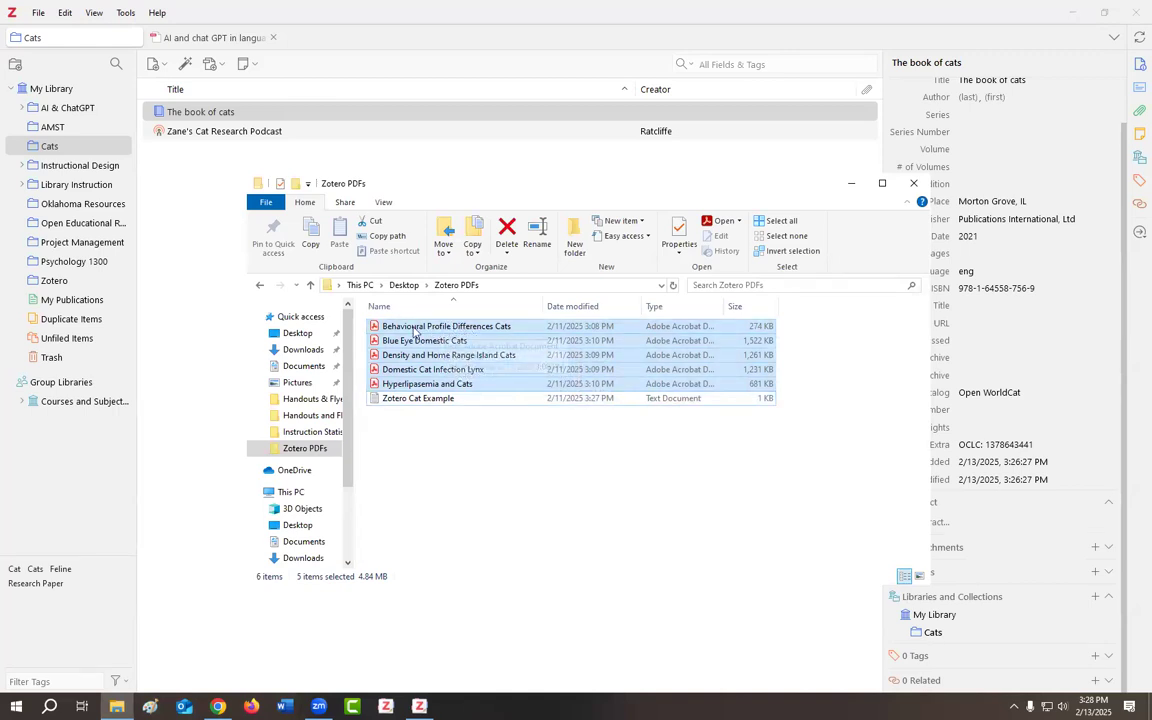
drag(415, 331, 170, 205)
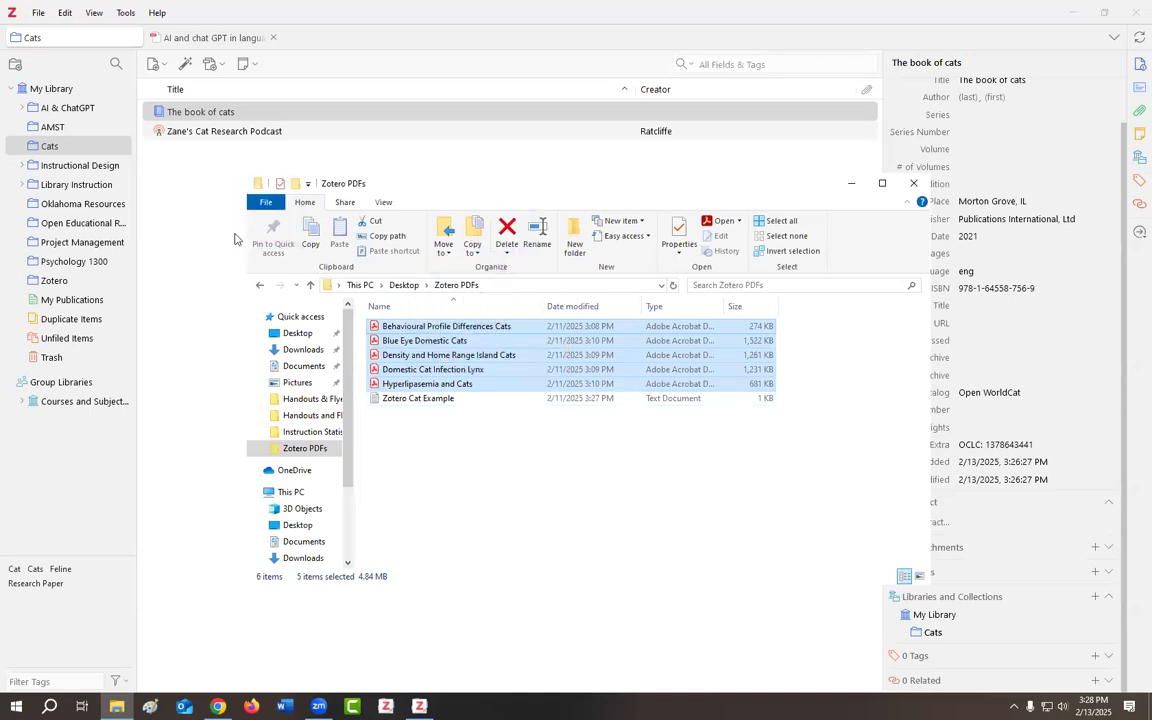
click(851, 184)
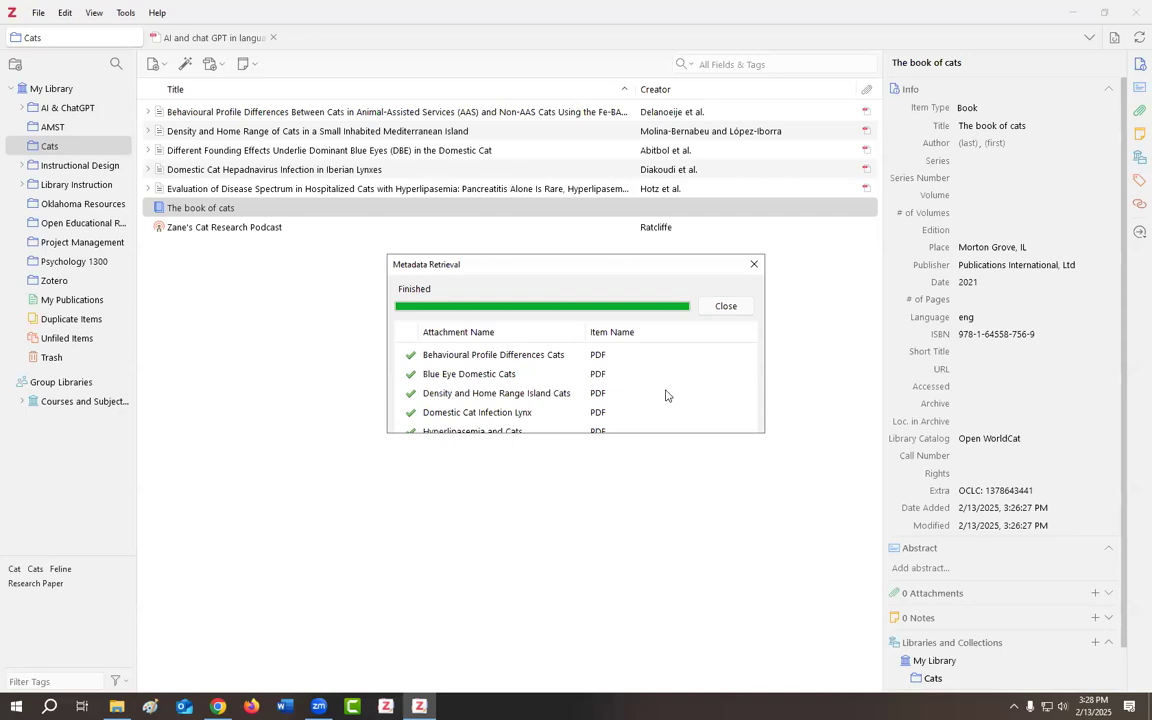
Close the retrieval report and inspect the Behavioural Profile, Density, Founding Effects and Hepadnavirus articles.
click(725, 310)
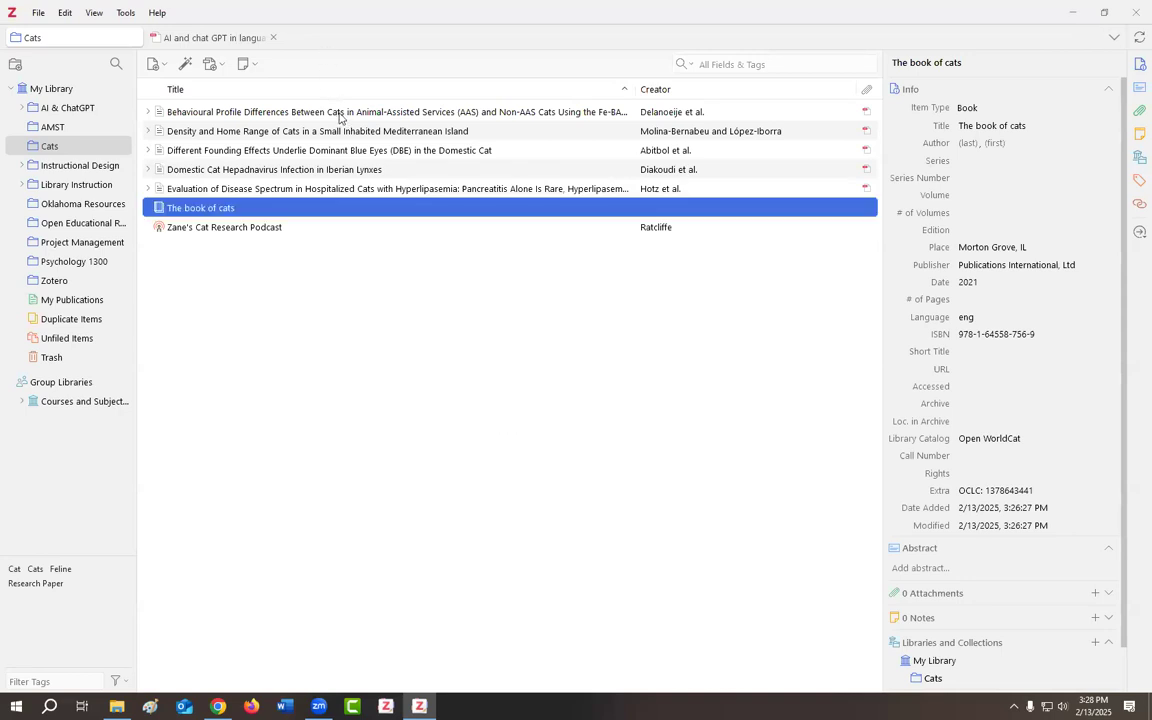
click(305, 112)
click(288, 130)
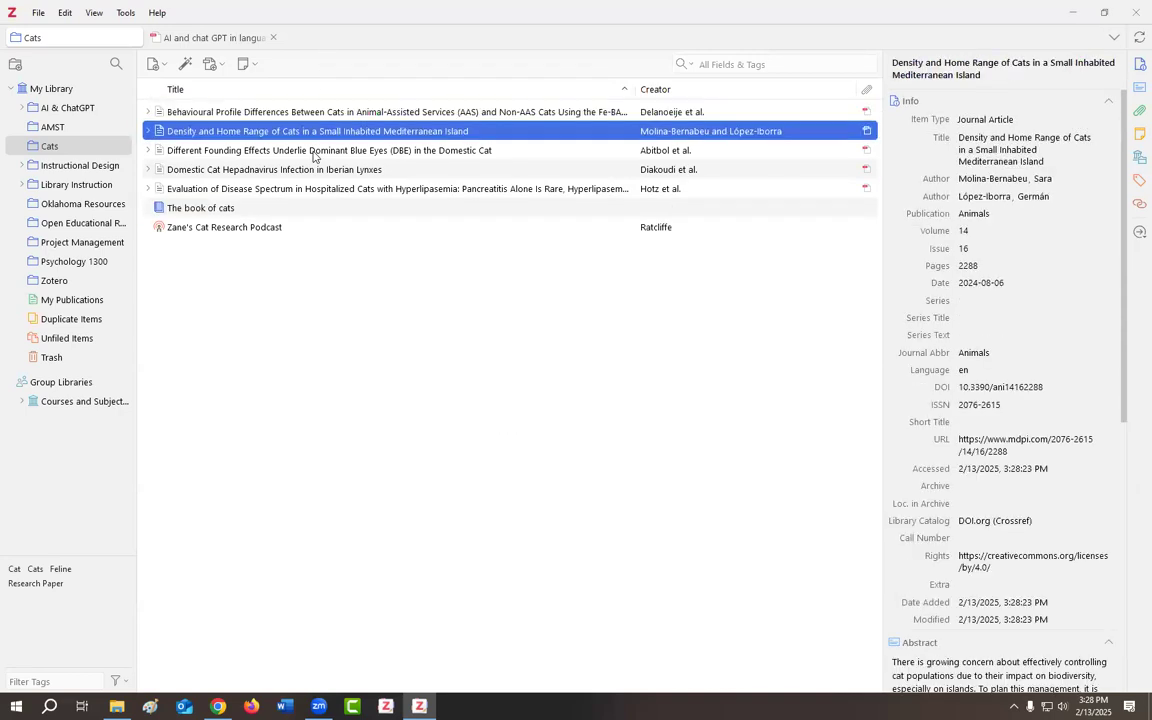
click(313, 152)
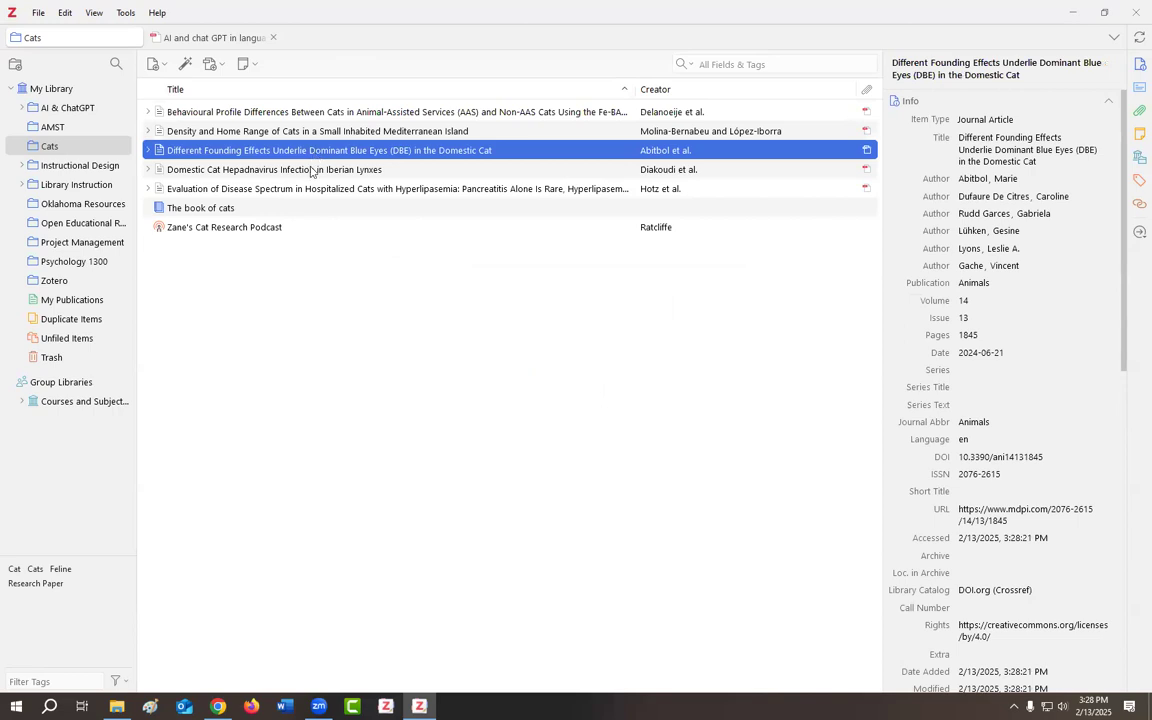
click(312, 170)
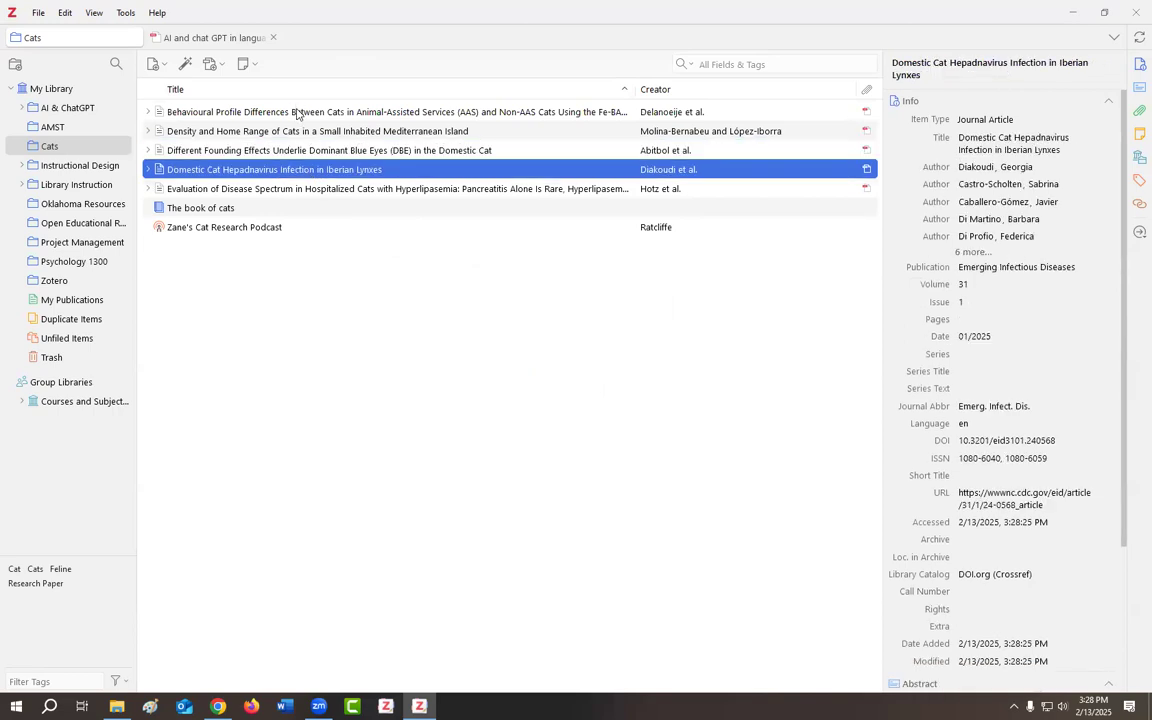
Return to the Behavioural Profile article and scroll down to its abstract and attached PDF.
click(298, 113)
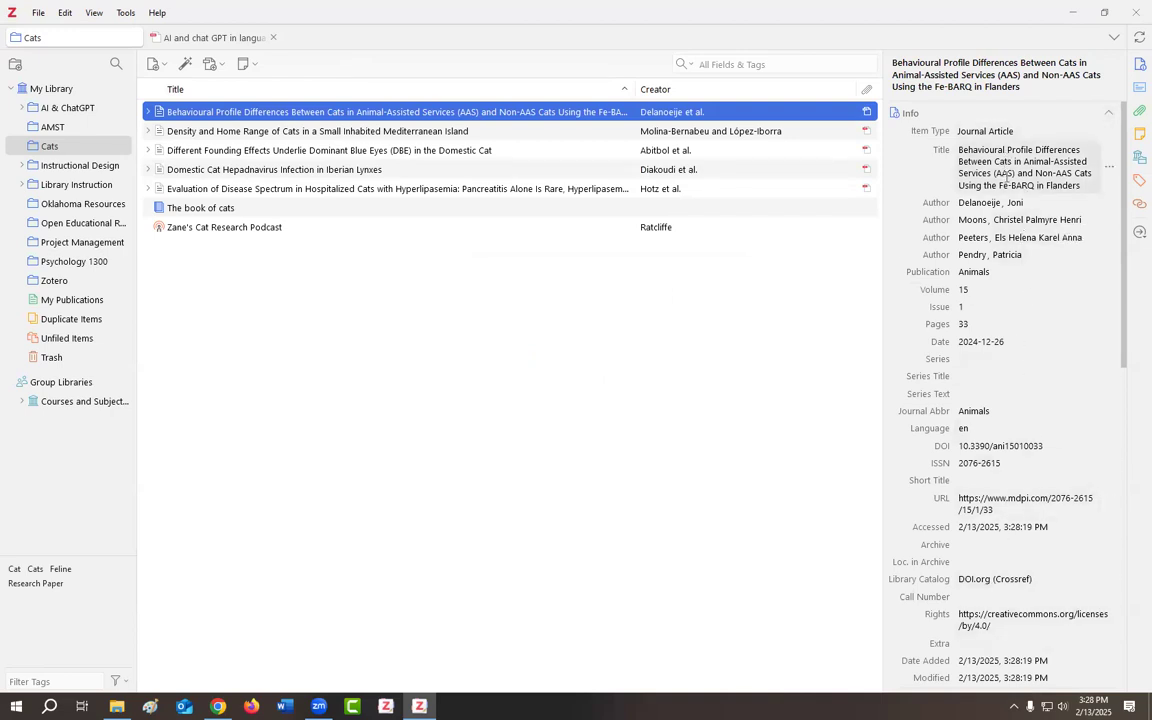
scroll(1048, 374, down, 5)
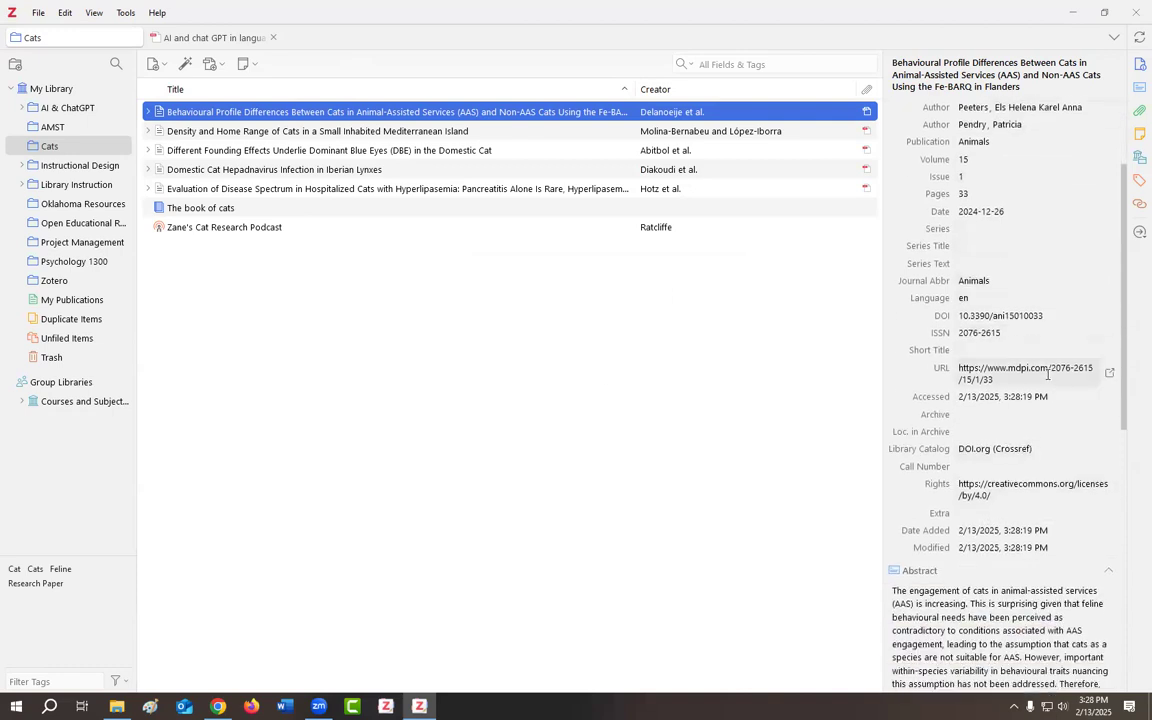
scroll(1070, 333, down, 3)
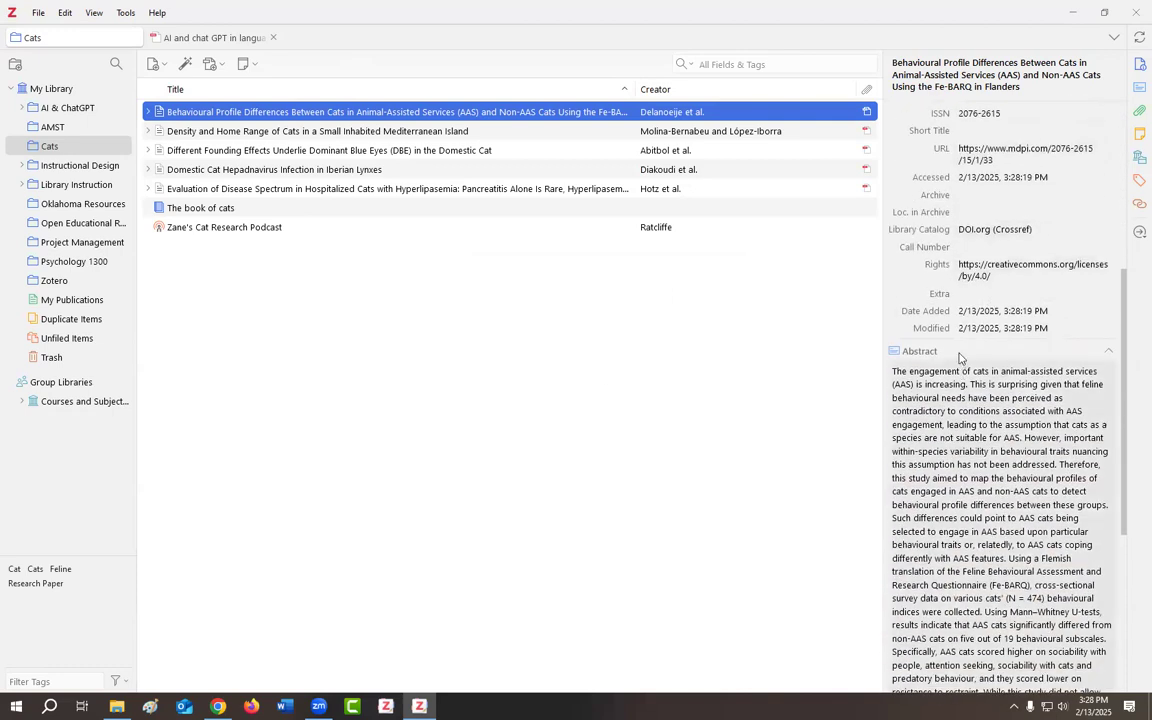
scroll(1100, 500, down, 6)
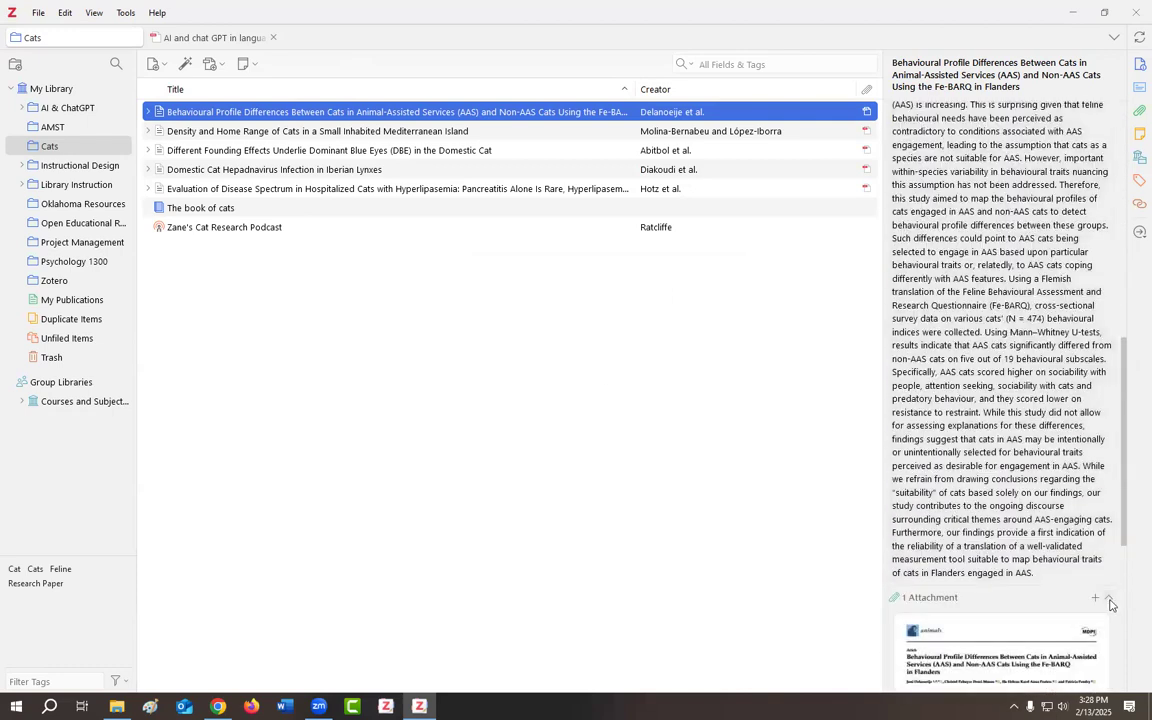
scroll(1100, 560, down, 2)
scroll(1081, 437, down, 6)
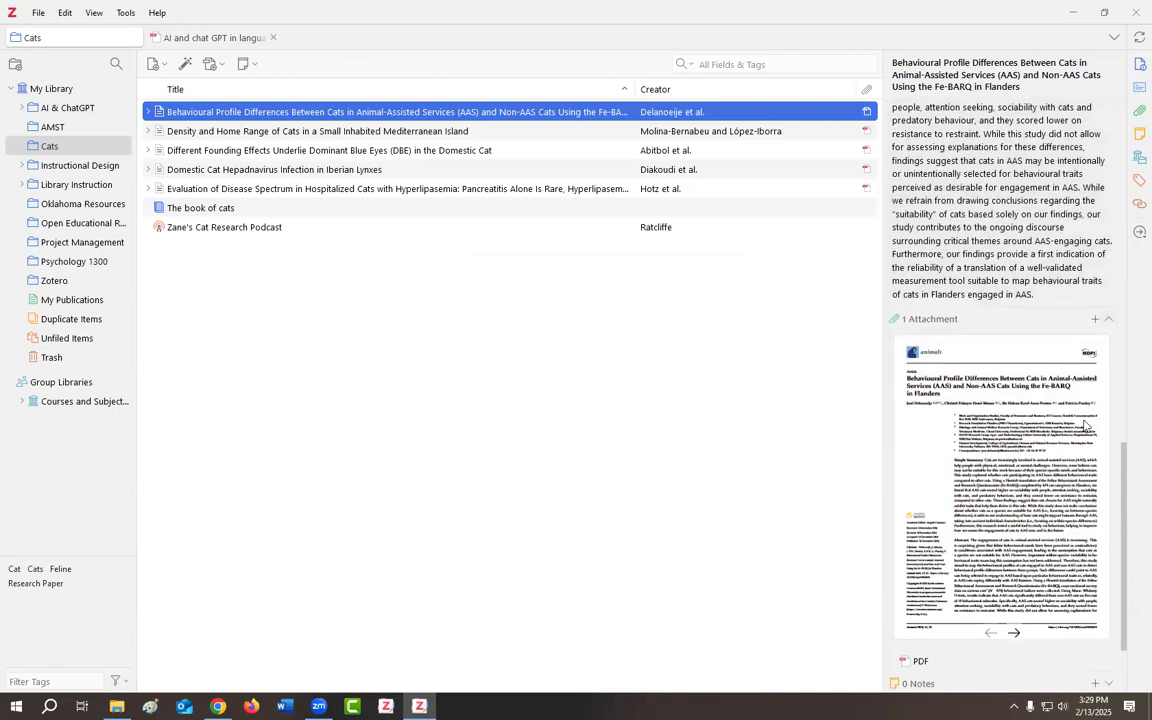
Preview the Behavioural Profile attachment, then open its PDF in a reader tab.
drag(882, 304, 697, 305)
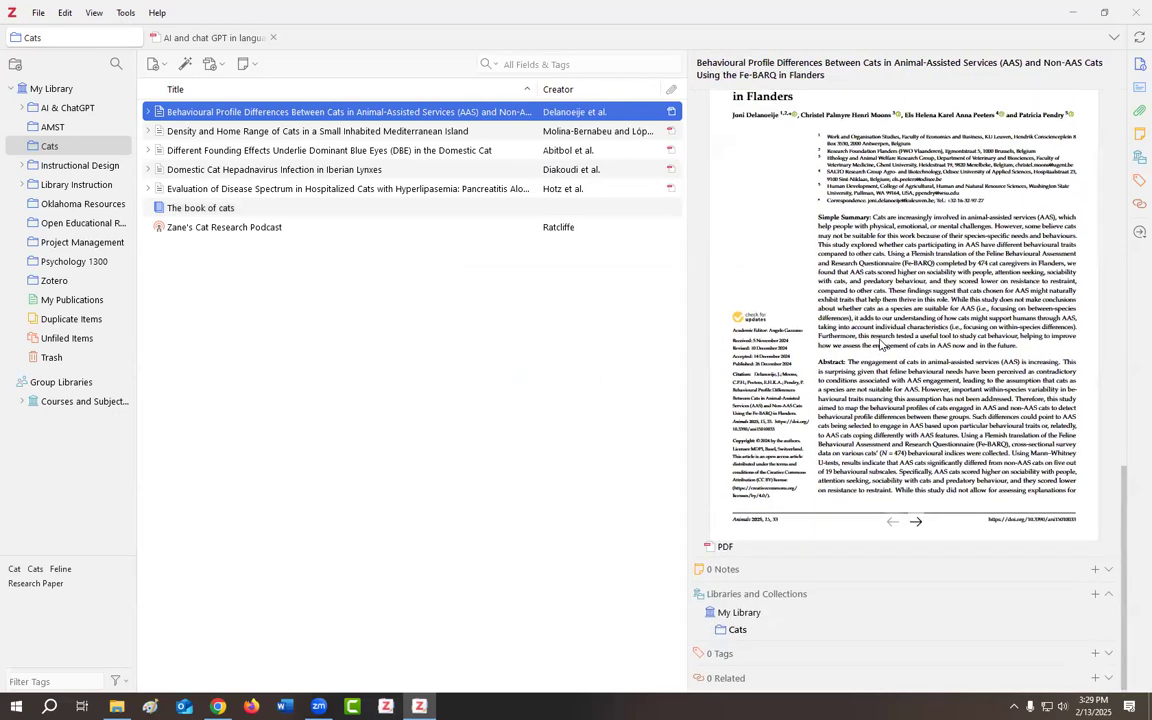
scroll(885, 322, up, 4)
scroll(885, 320, down, 3)
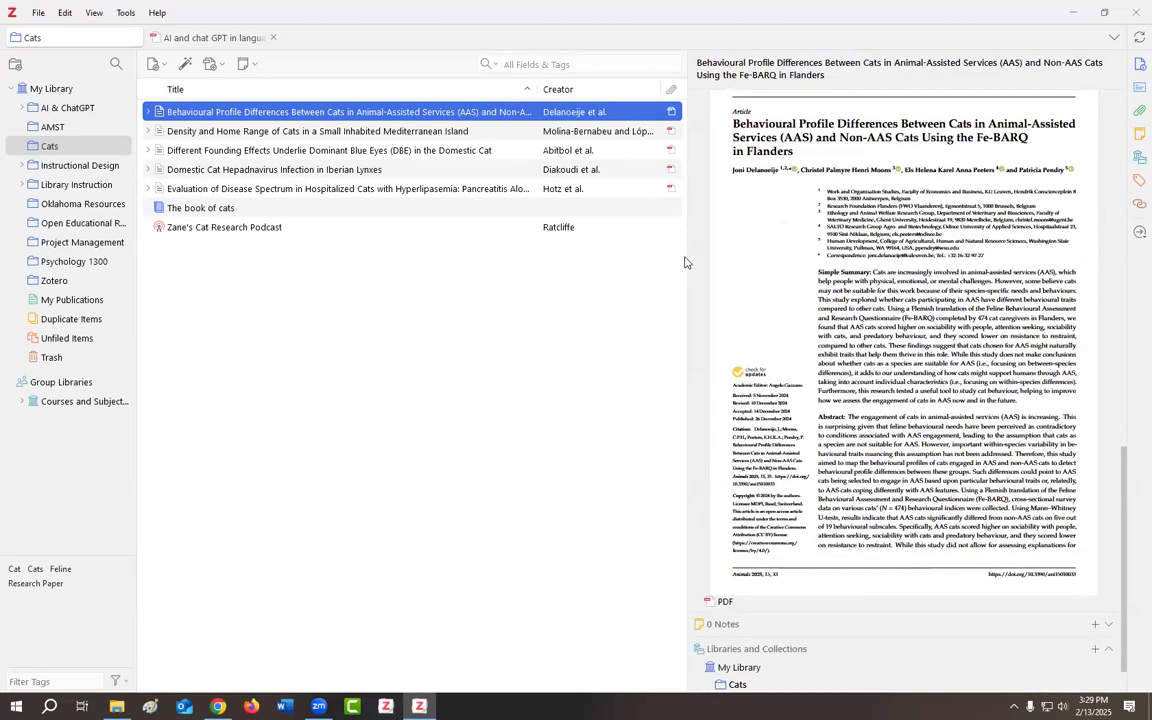
drag(685, 248, 812, 255)
double_click(700, 110)
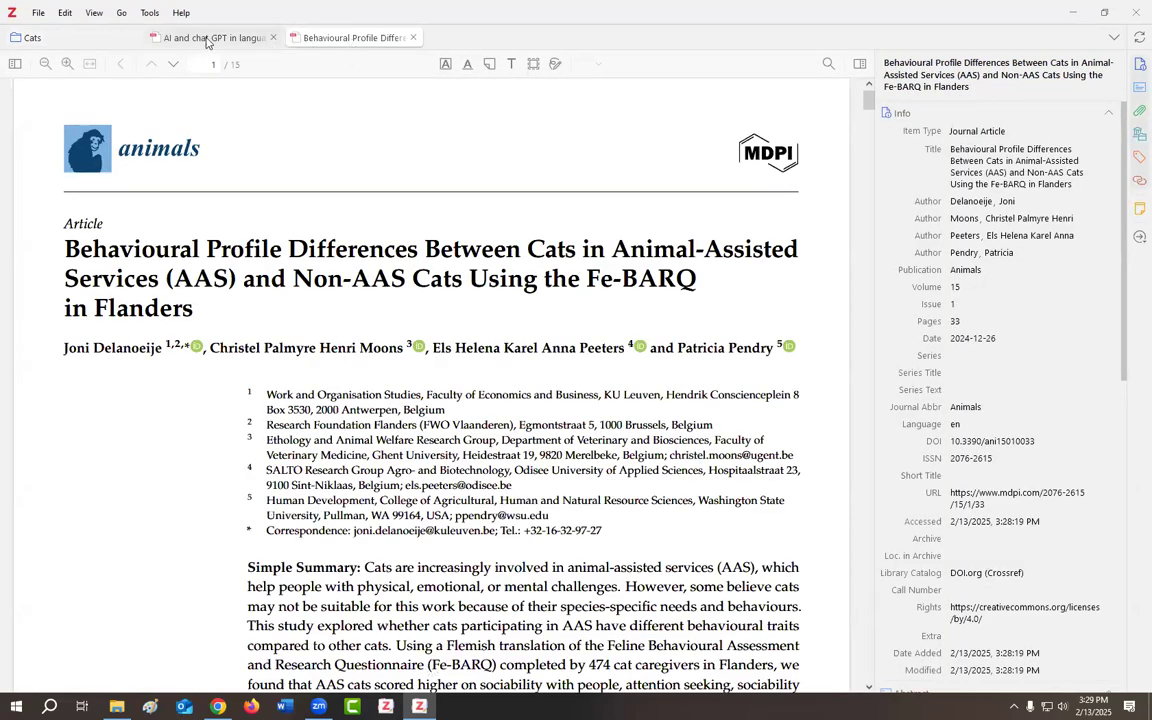
Close the AI and ChatGPT article's tab, return to the Cats list, then switch to the Canva slides.
click(190, 38)
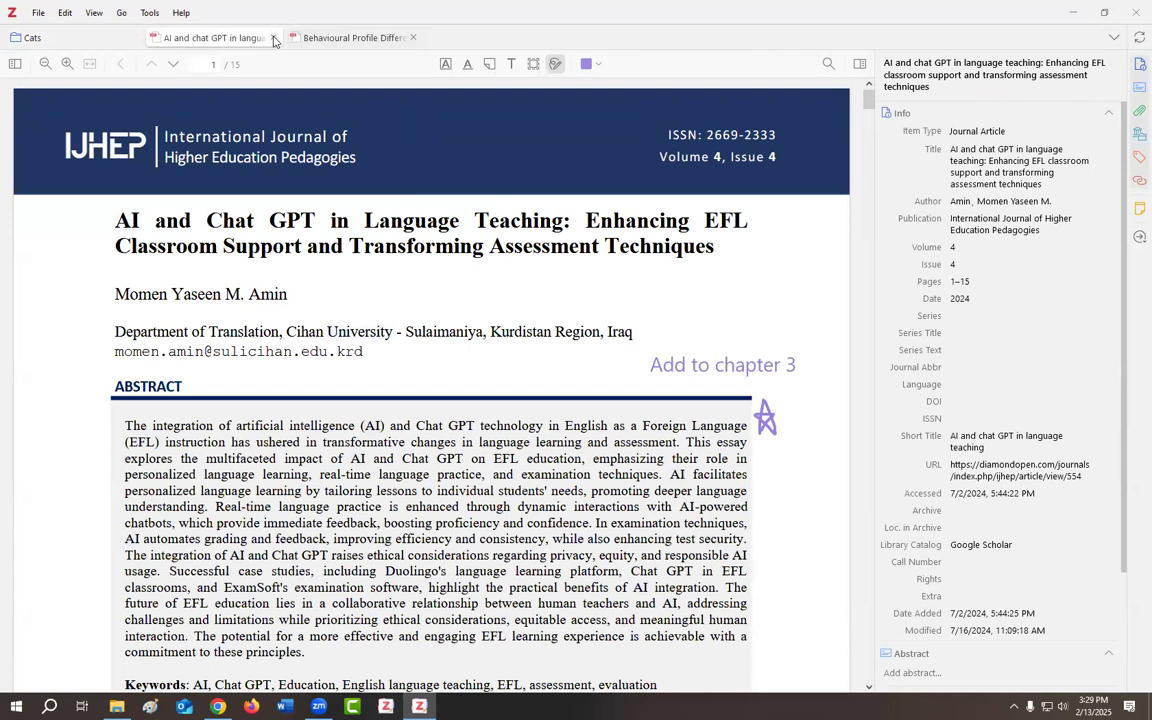
click(273, 38)
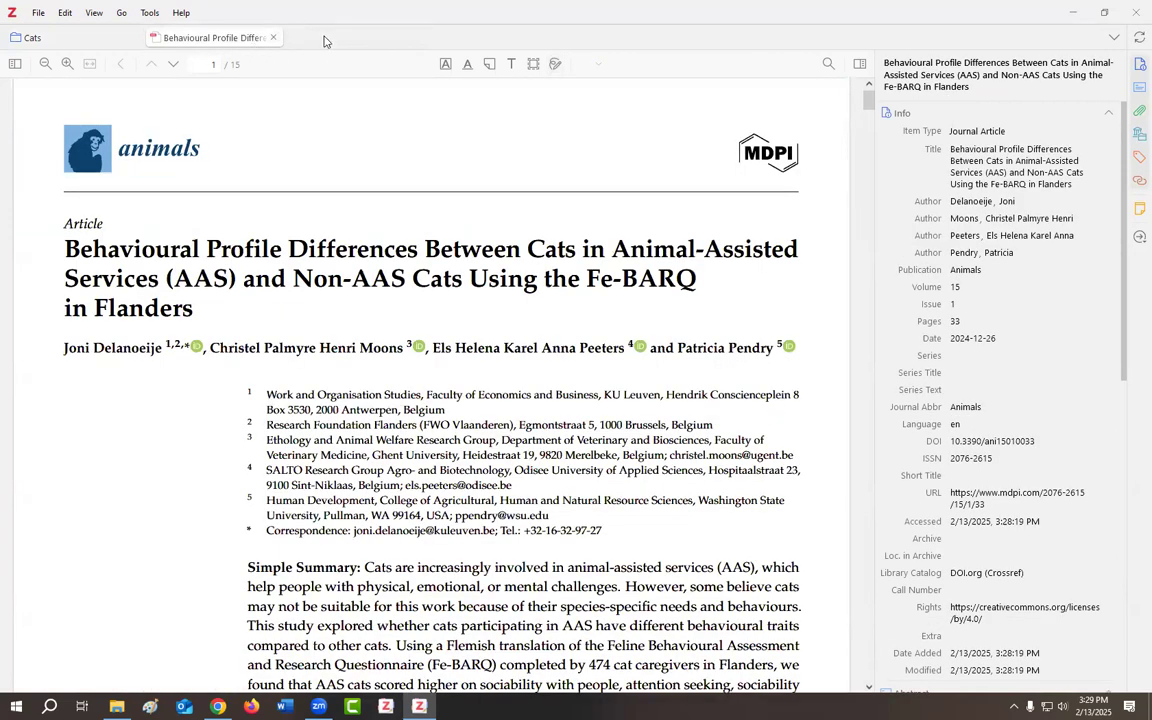
click(89, 43)
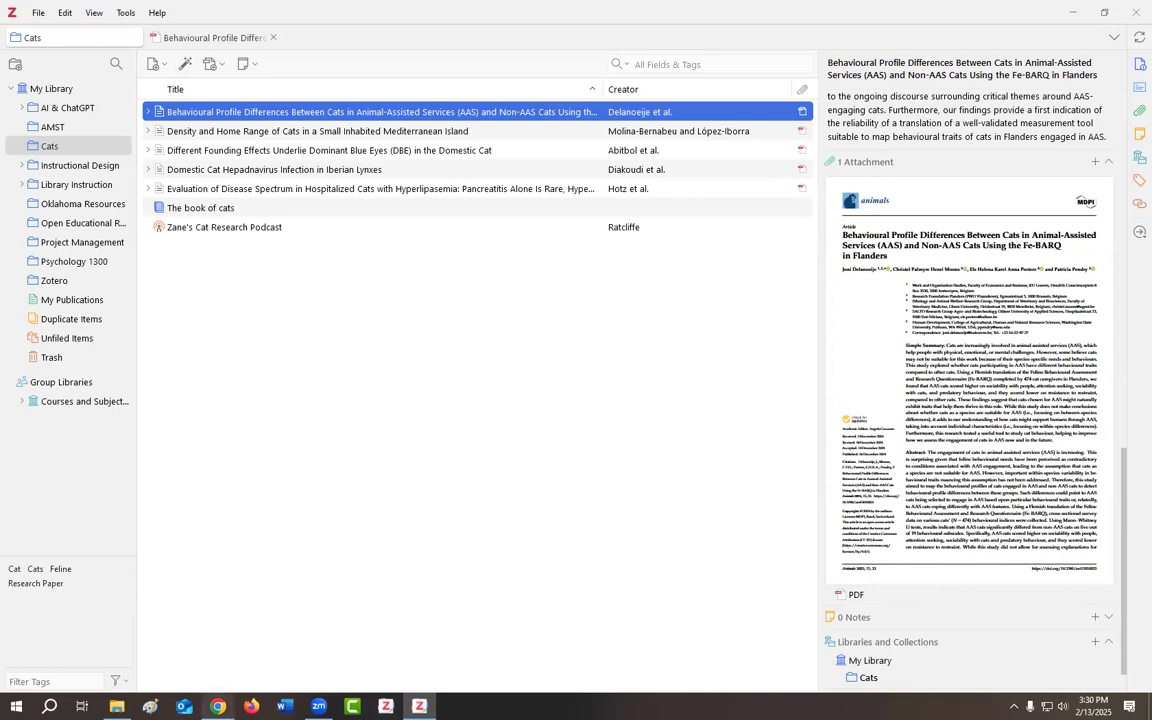
click(217, 706)
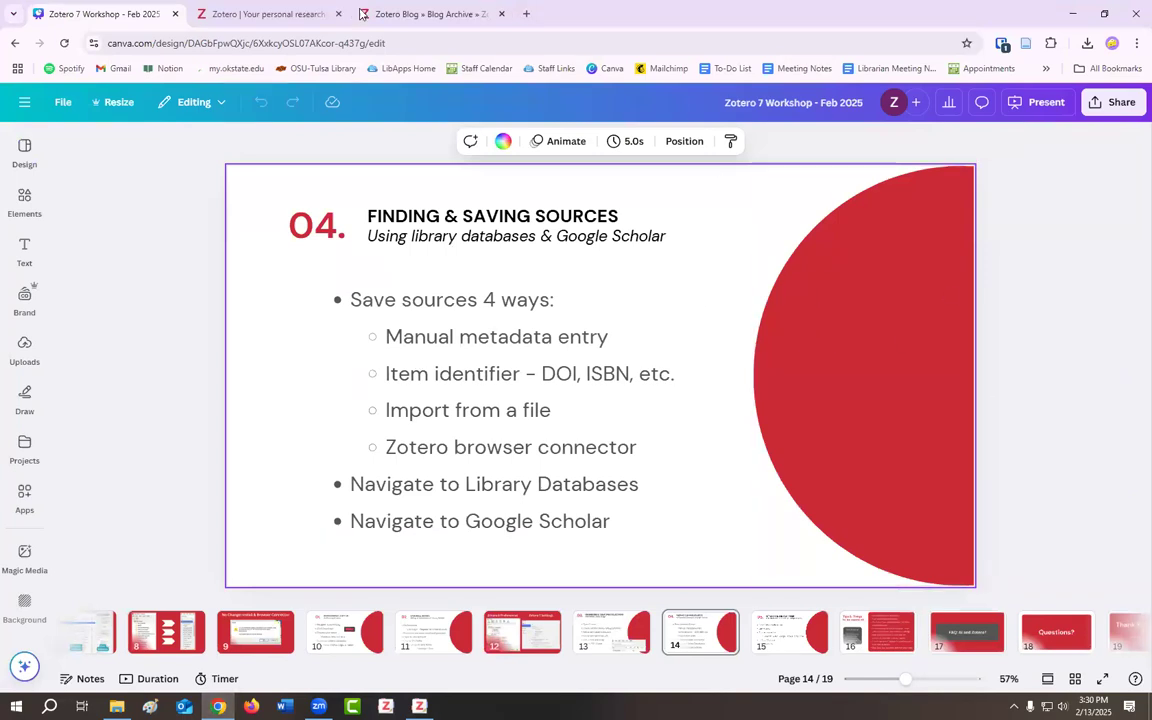
Check that Zotero Connector is among Chrome's extensions, then load the OSU-Tulsa Library homepage in a new tab.
click(1051, 44)
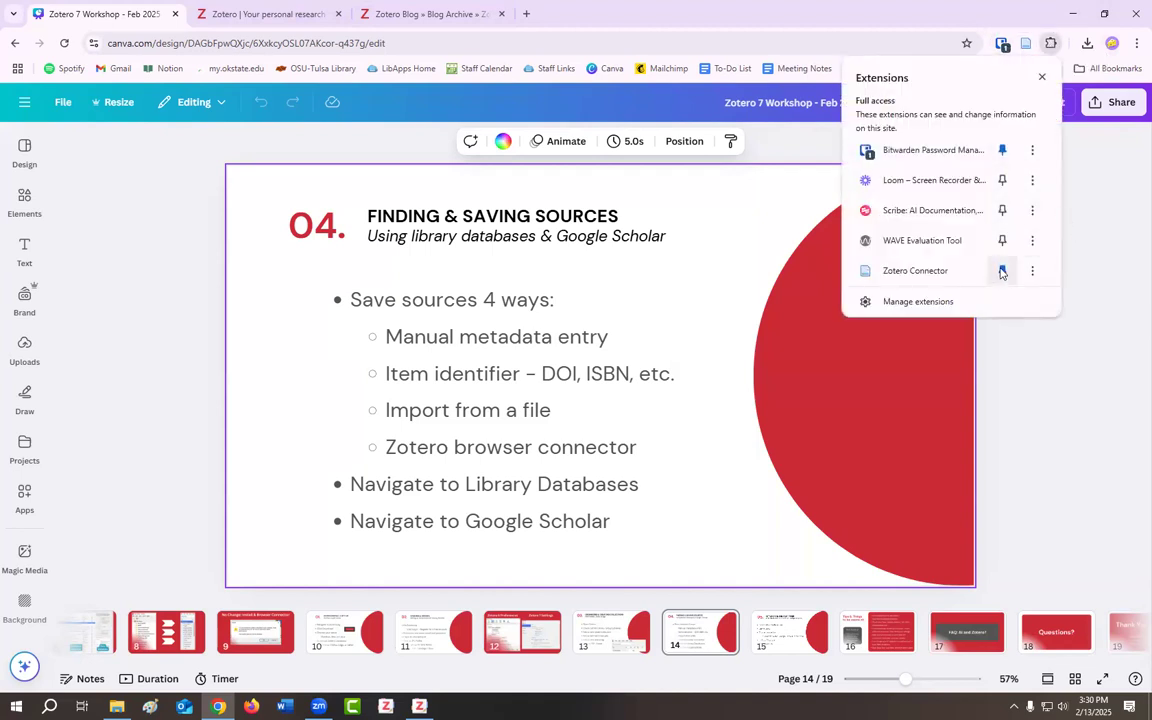
click(1094, 222)
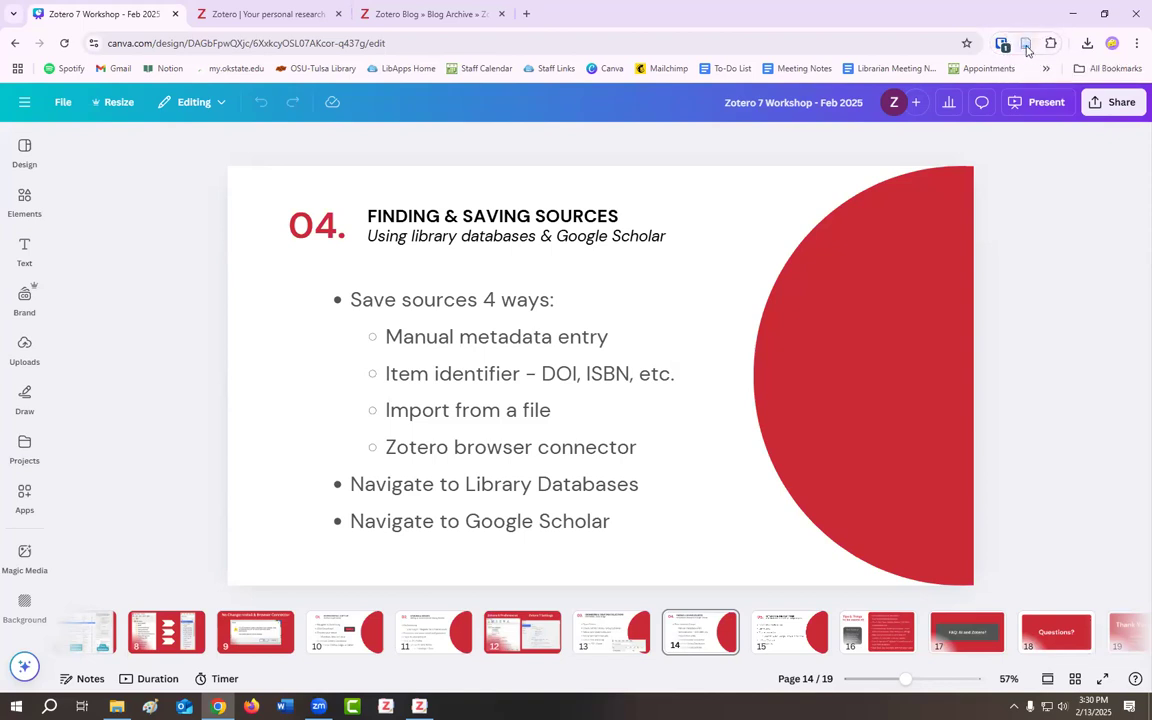
key(ctrl+t)
click(301, 70)
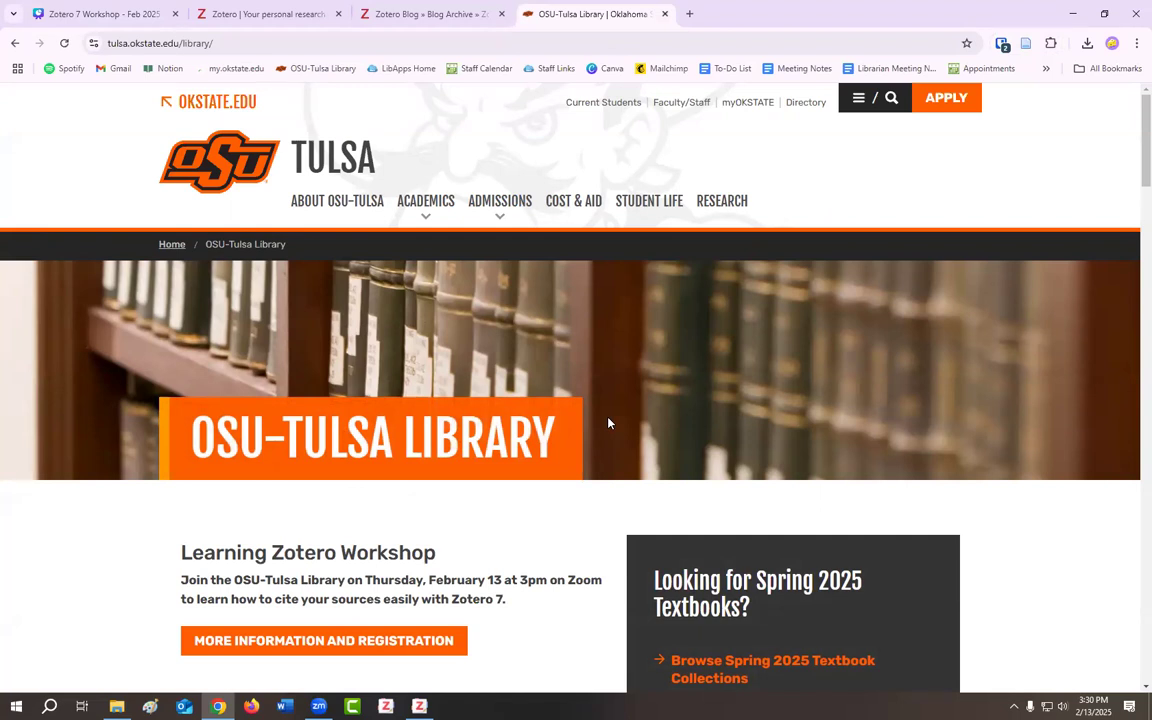
From the library homepage's Quicklinks, open A-Z Databases and then Academic Search Premier.
click(175, 46)
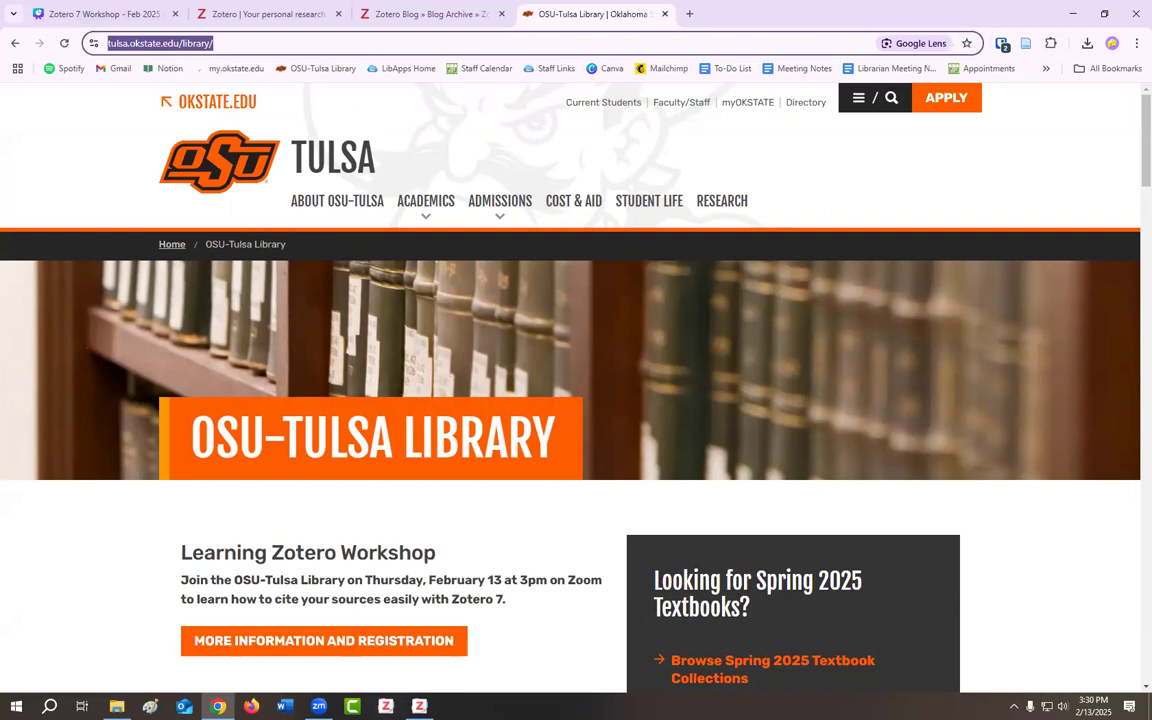
click(319, 706)
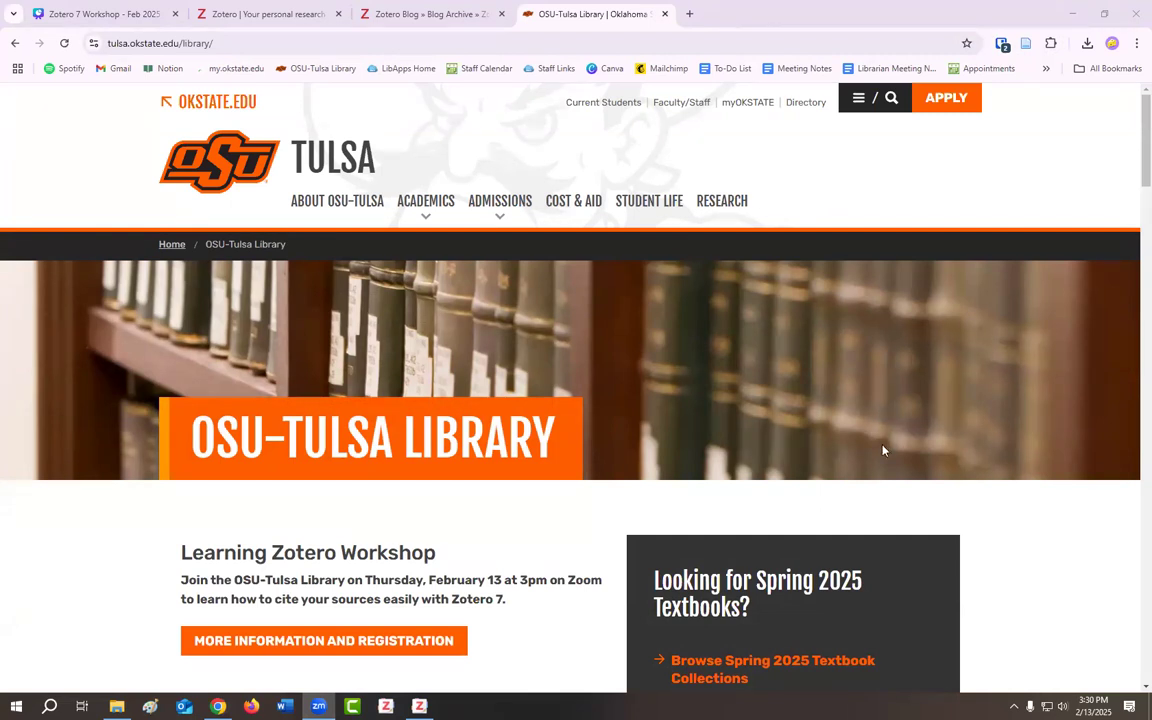
click(966, 520)
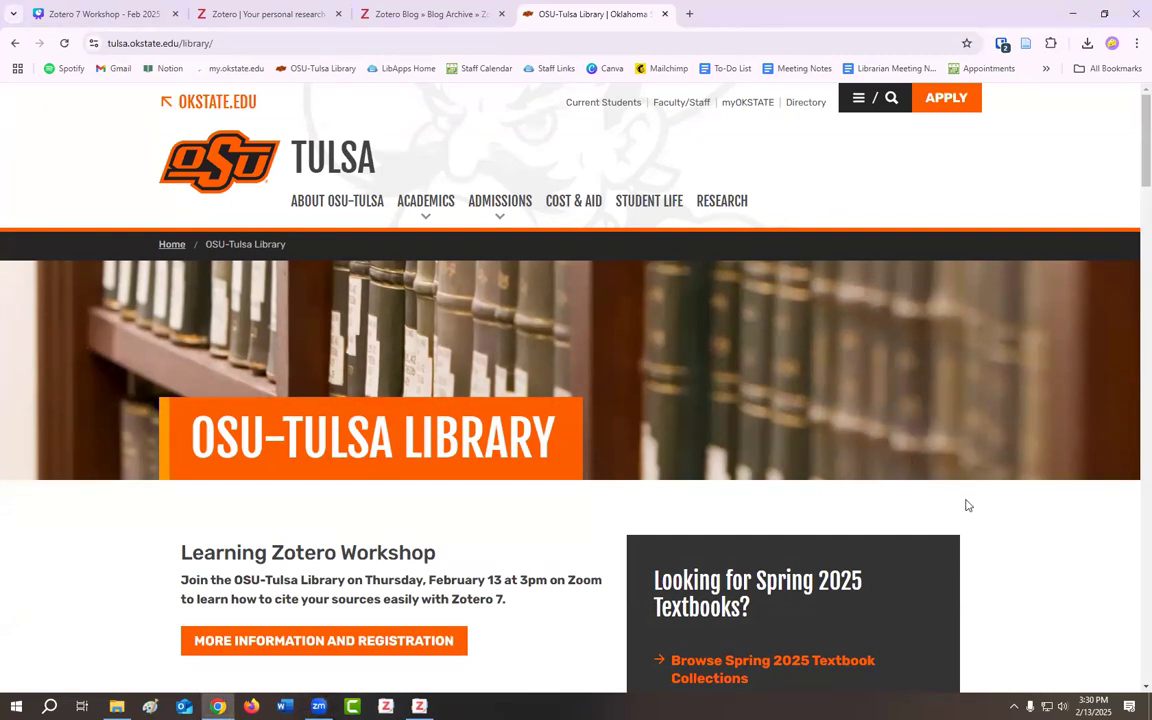
scroll(966, 505, down, 6)
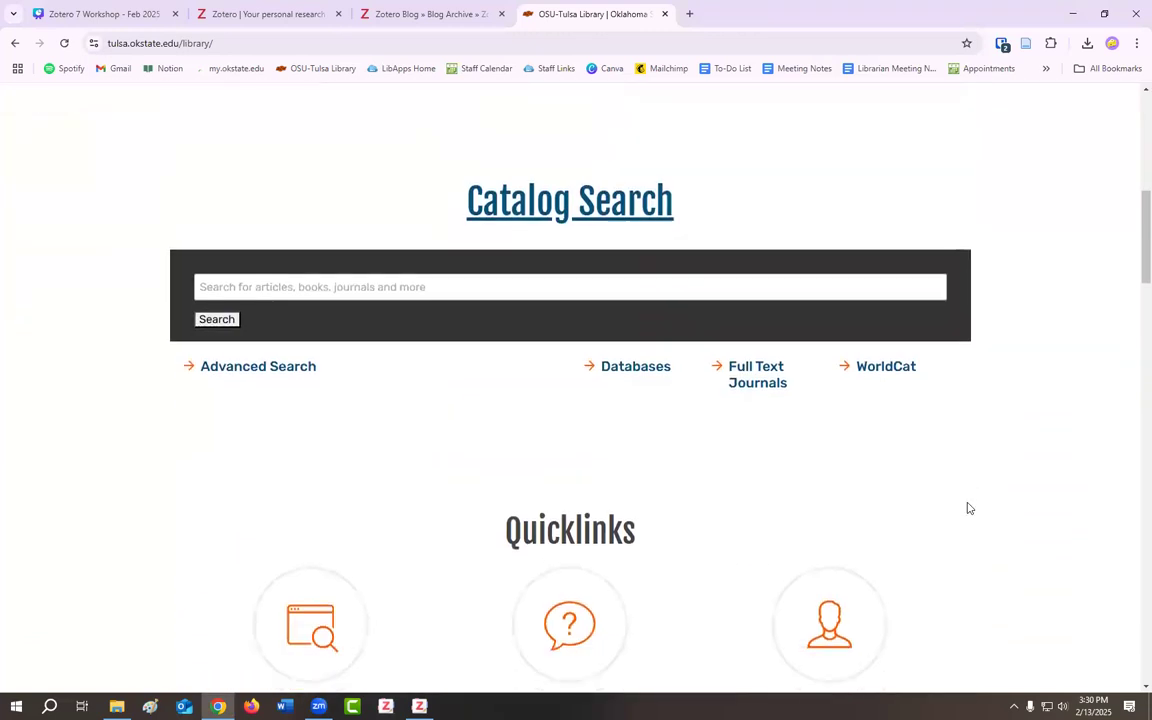
scroll(967, 508, down, 2)
scroll(273, 375, down, 2)
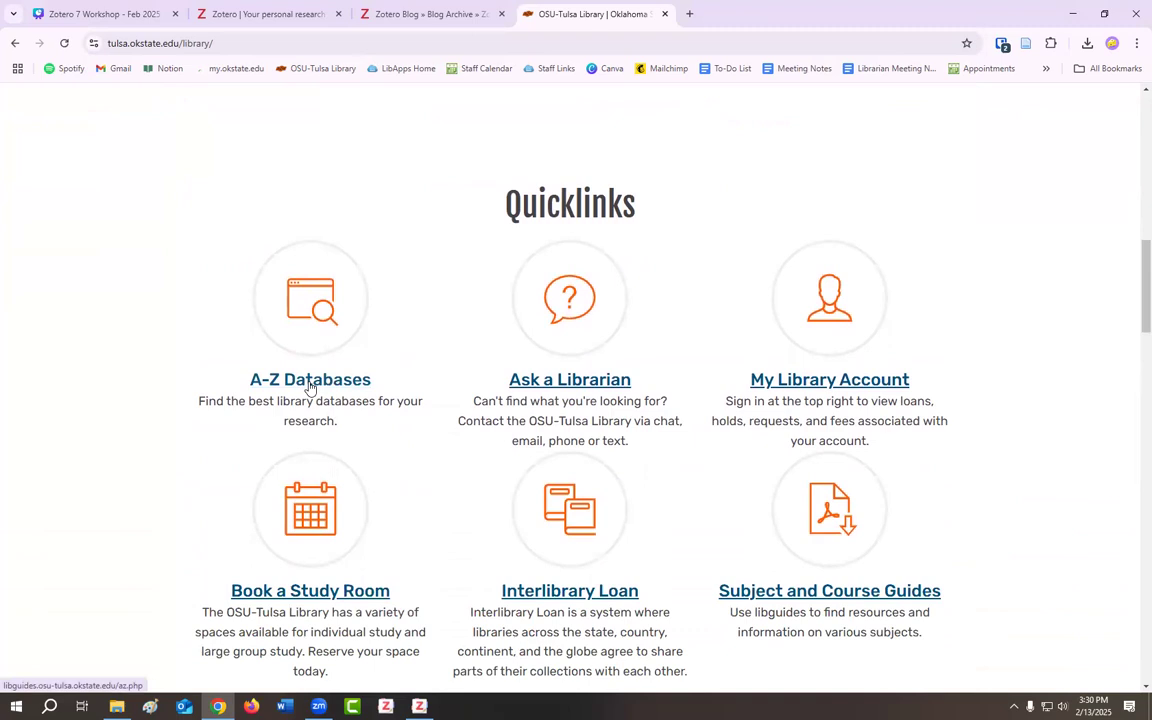
click(310, 385)
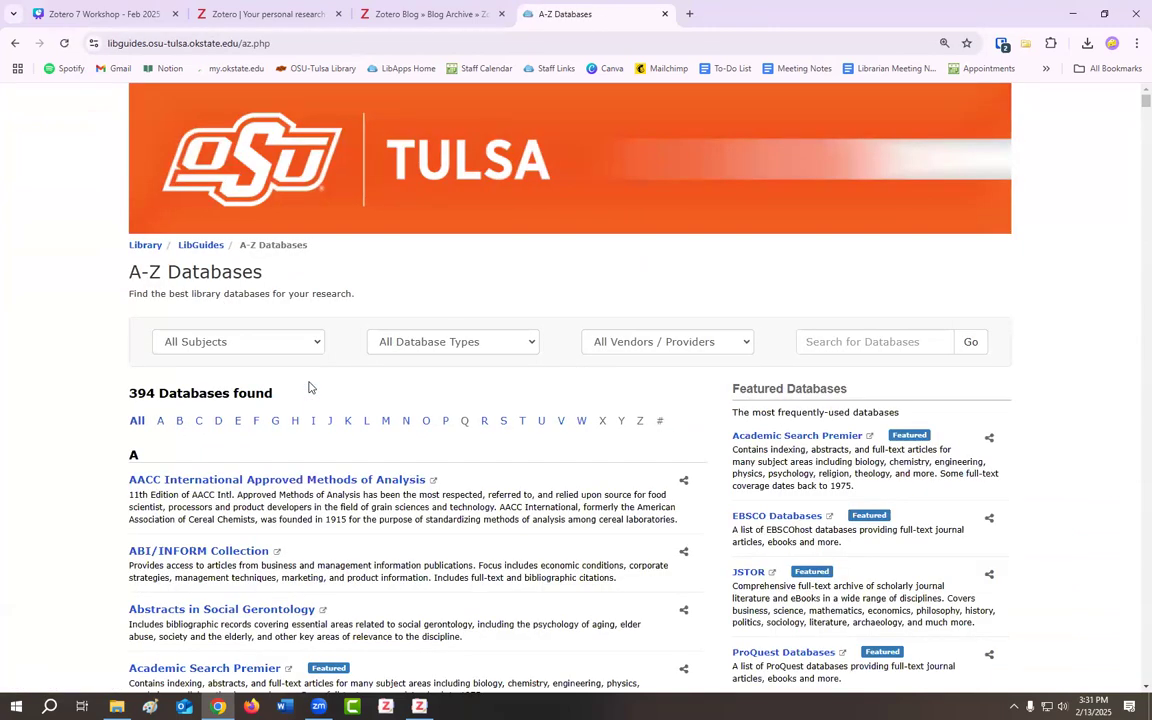
scroll(650, 330, down, 1)
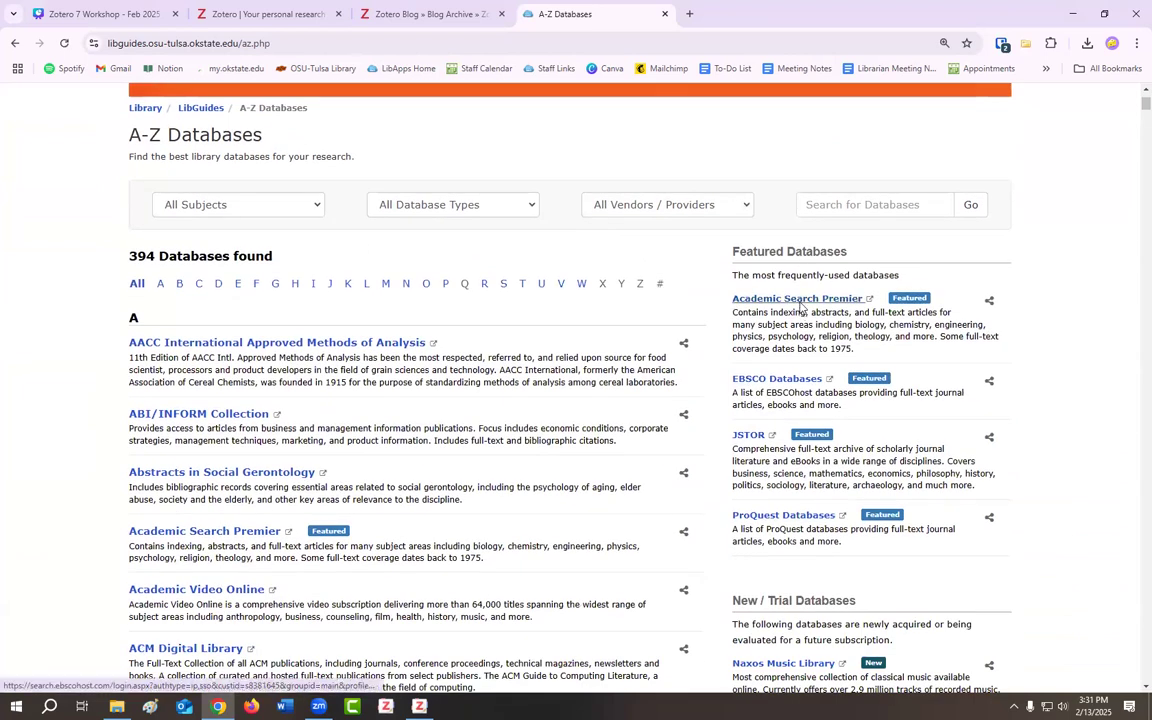
click(800, 308)
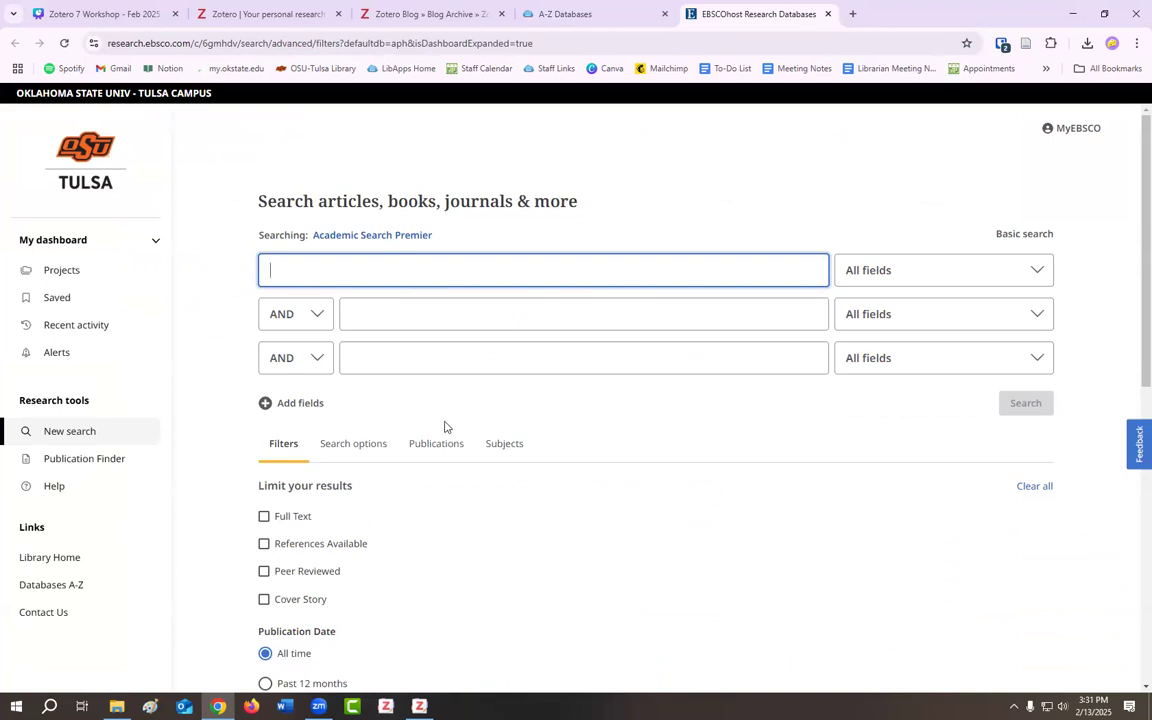
Select the empty AI Ethics subcollection under AI & ChatGPT, then return to Chrome's EBSCOhost page.
click(419, 706)
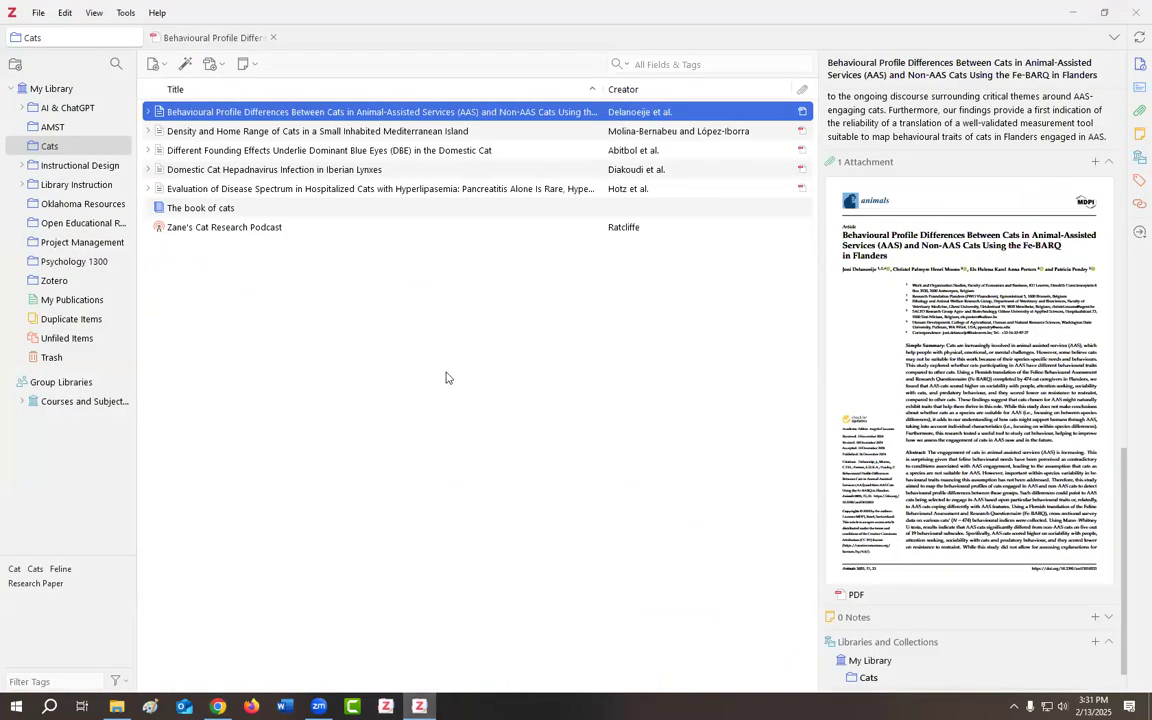
click(71, 147)
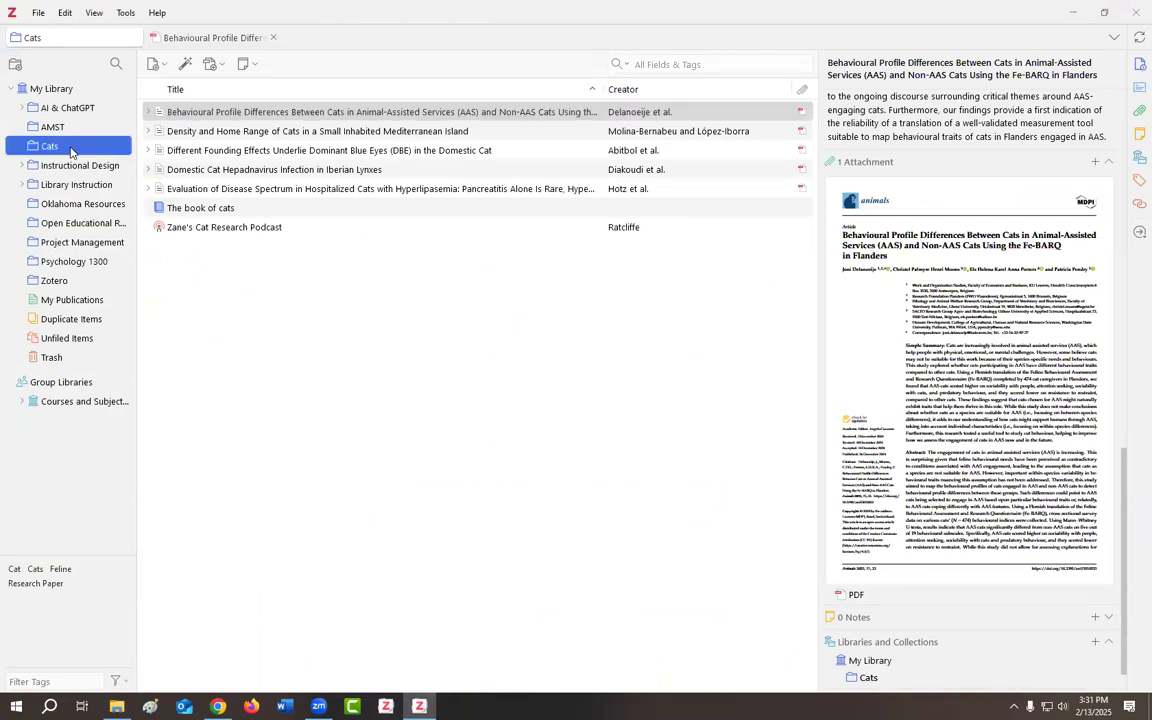
click(67, 108)
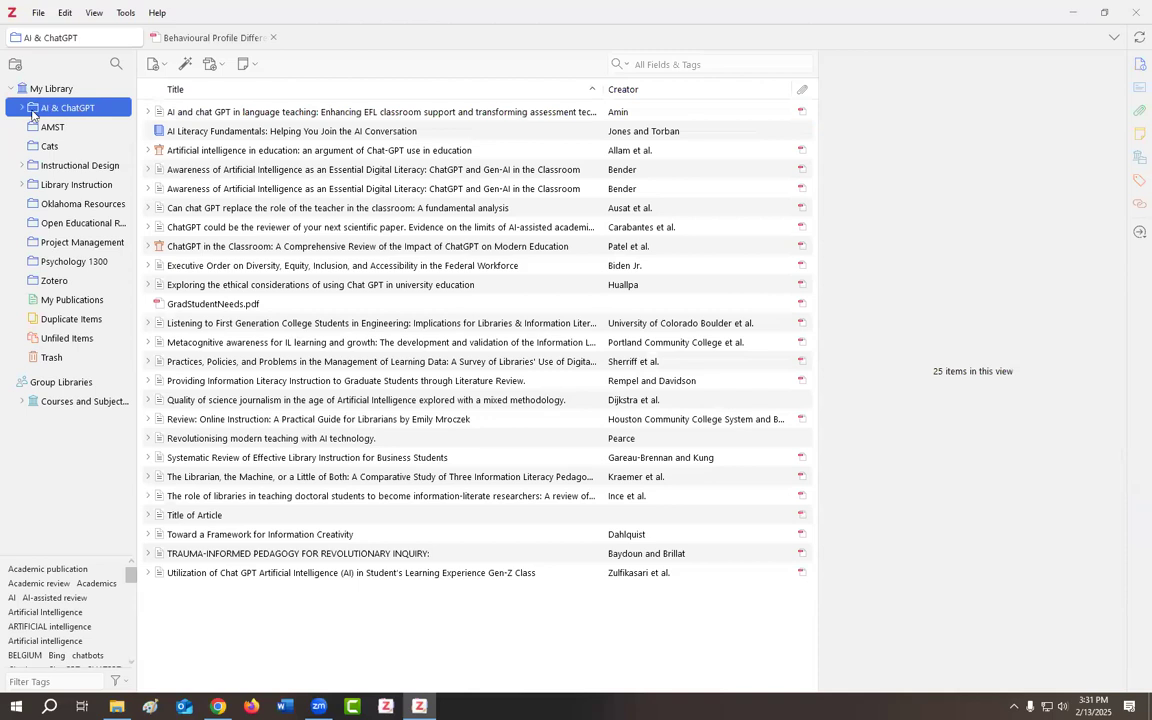
click(22, 107)
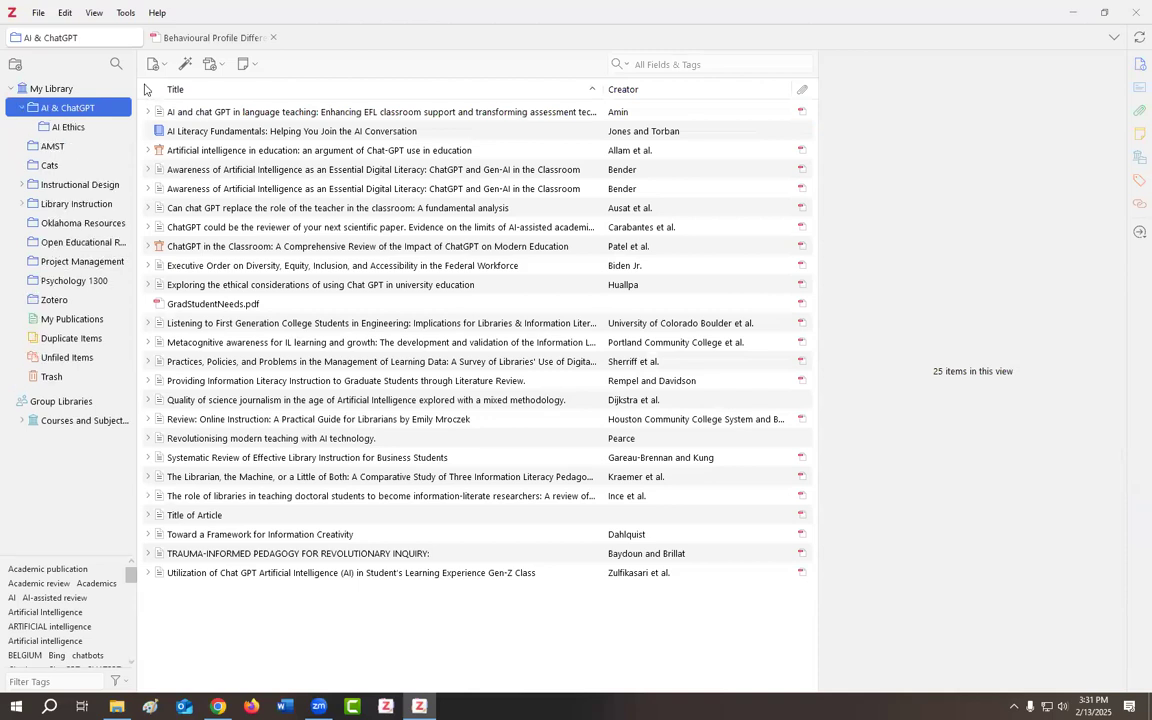
click(77, 127)
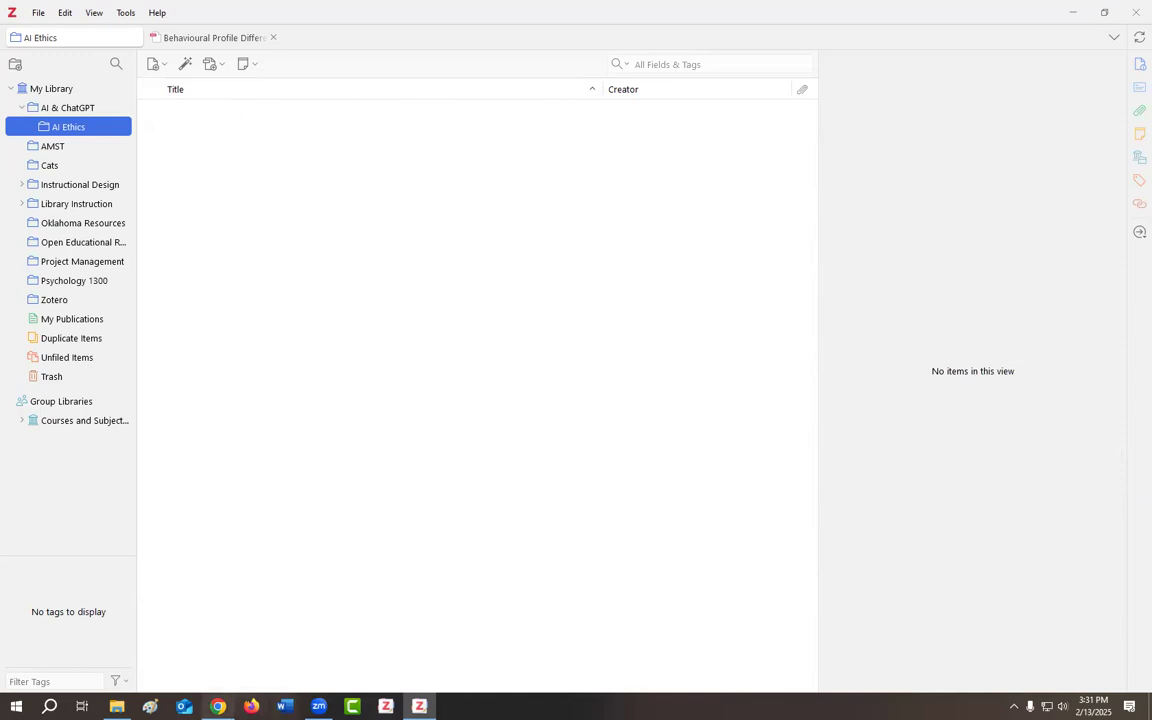
click(217, 706)
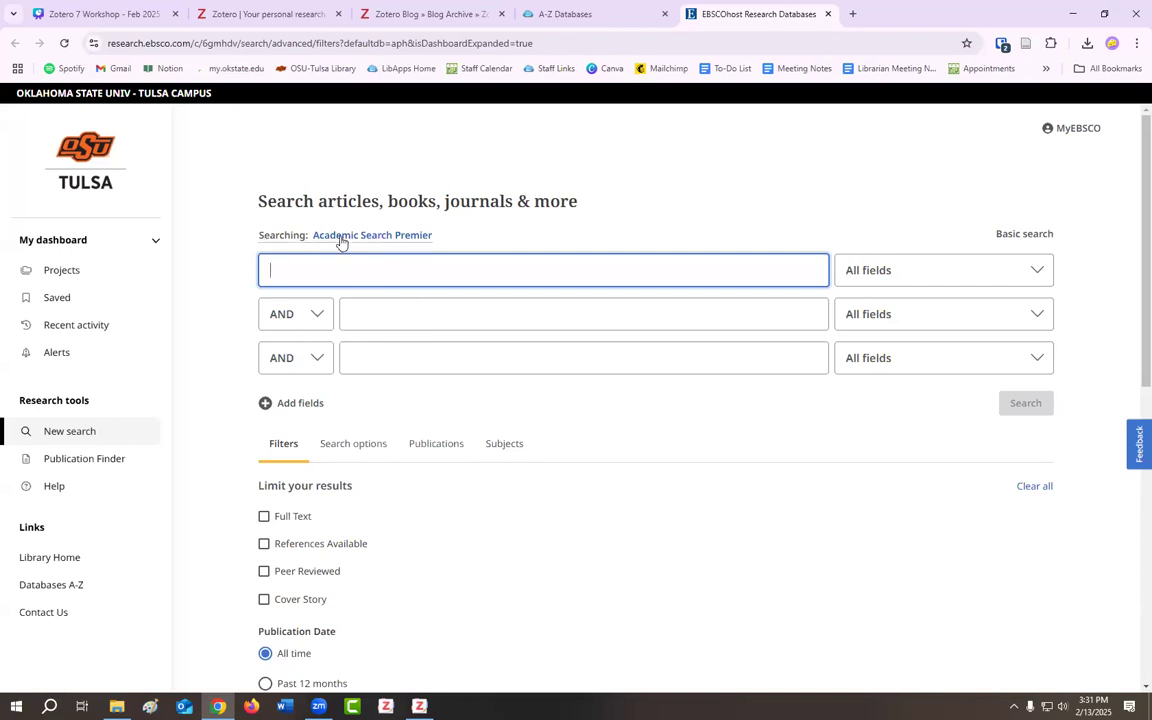
Search Academic Search Premier for 'artificial intelligence', 'ethics' and 'education' in the three advanced search boxes.
text(arti)
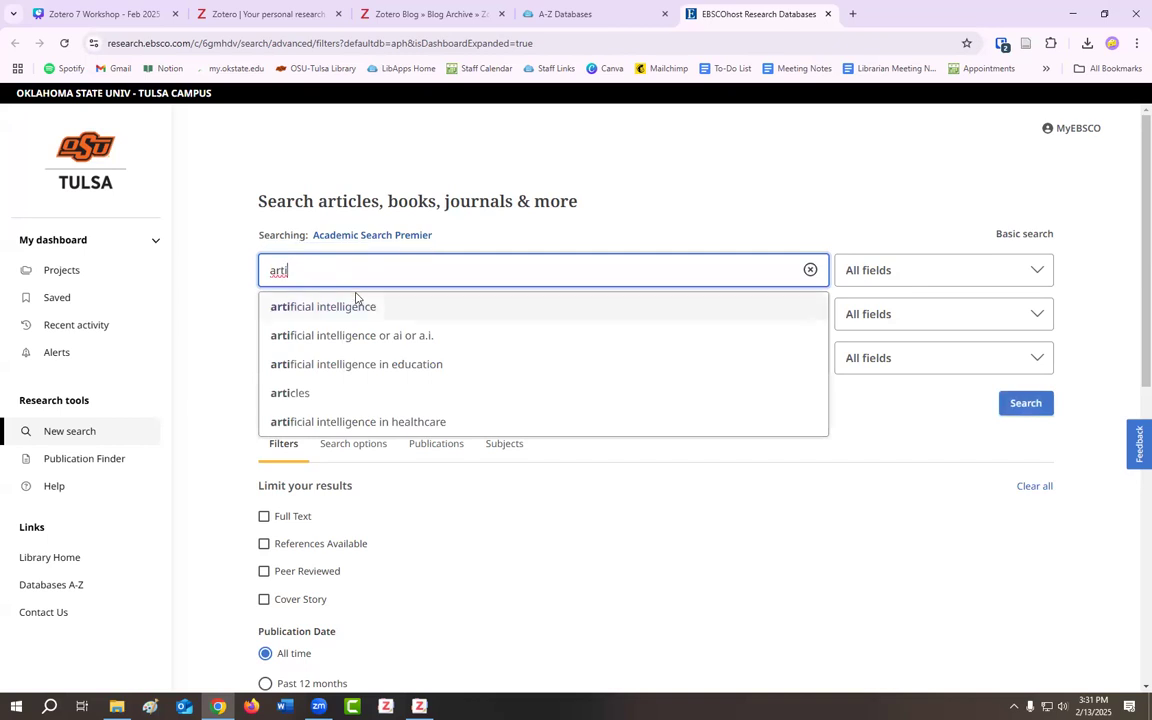
click(355, 303)
click(377, 309)
text(ethics)
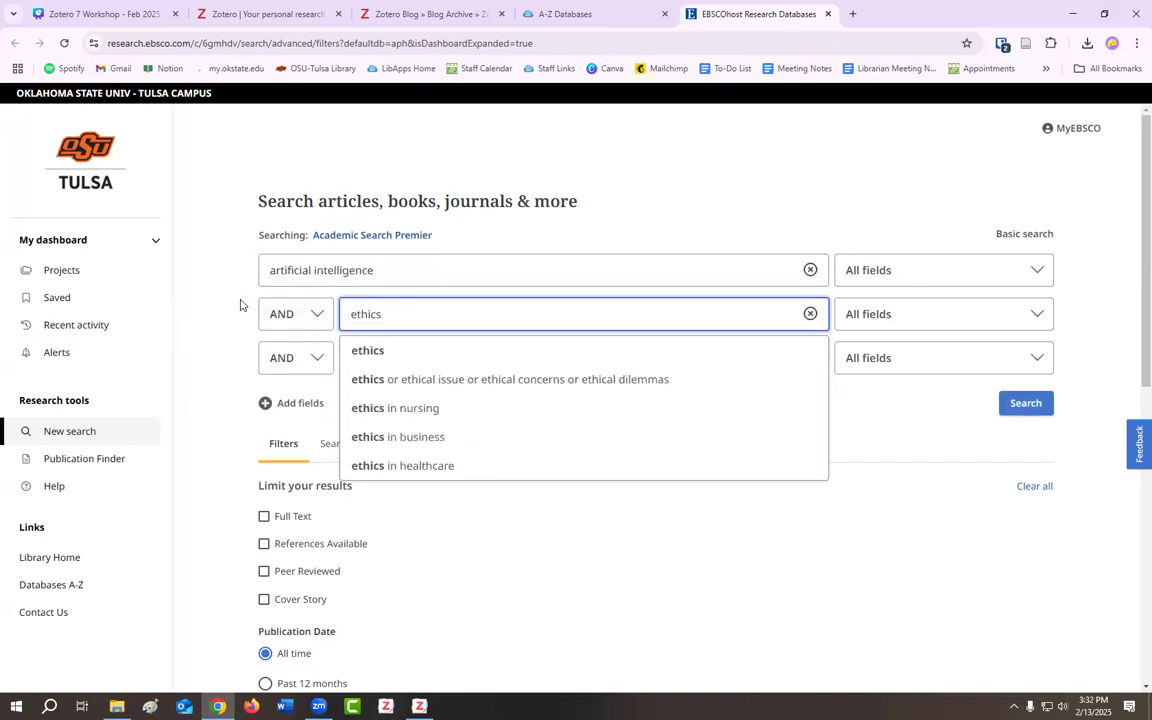
click(397, 359)
click(397, 359)
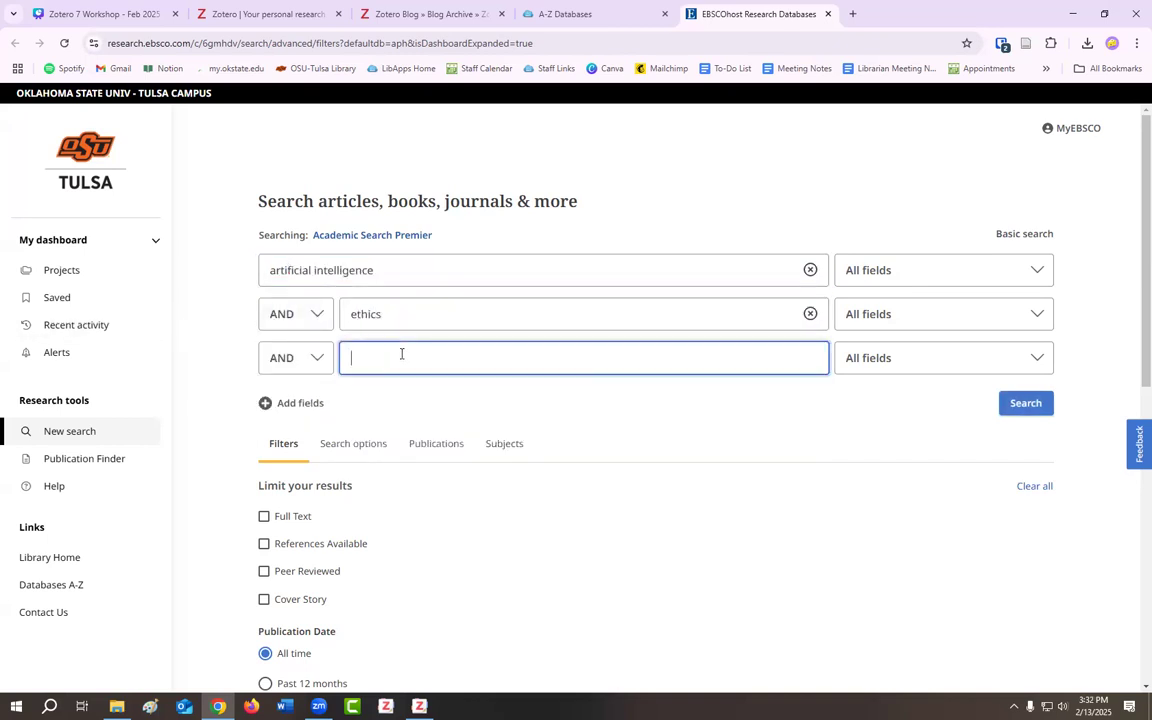
text(education)
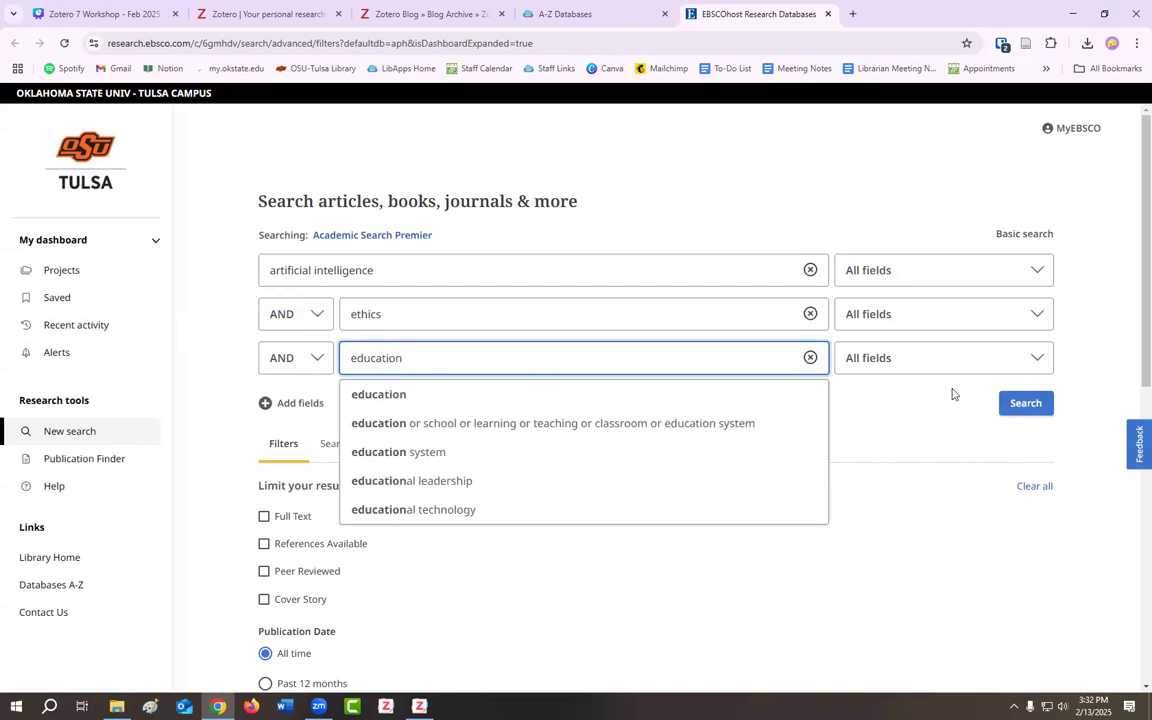
click(1026, 404)
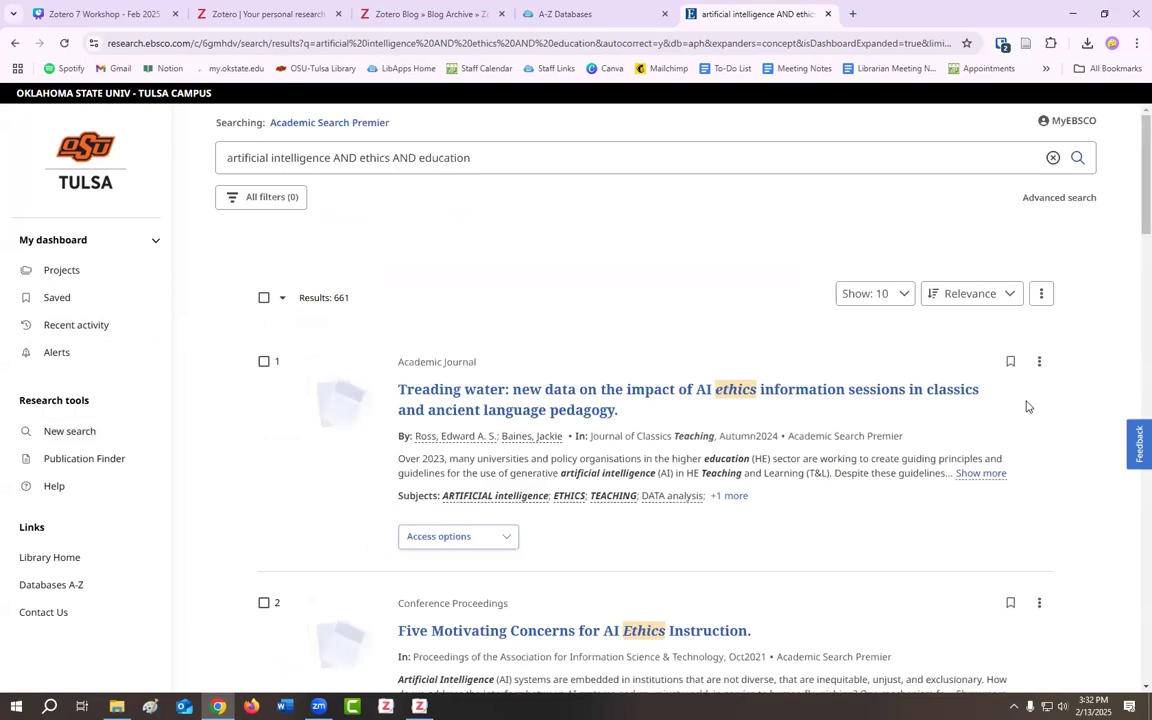
Apply the Peer Reviewed limiter, cutting the 661 results down to 530.
click(428, 197)
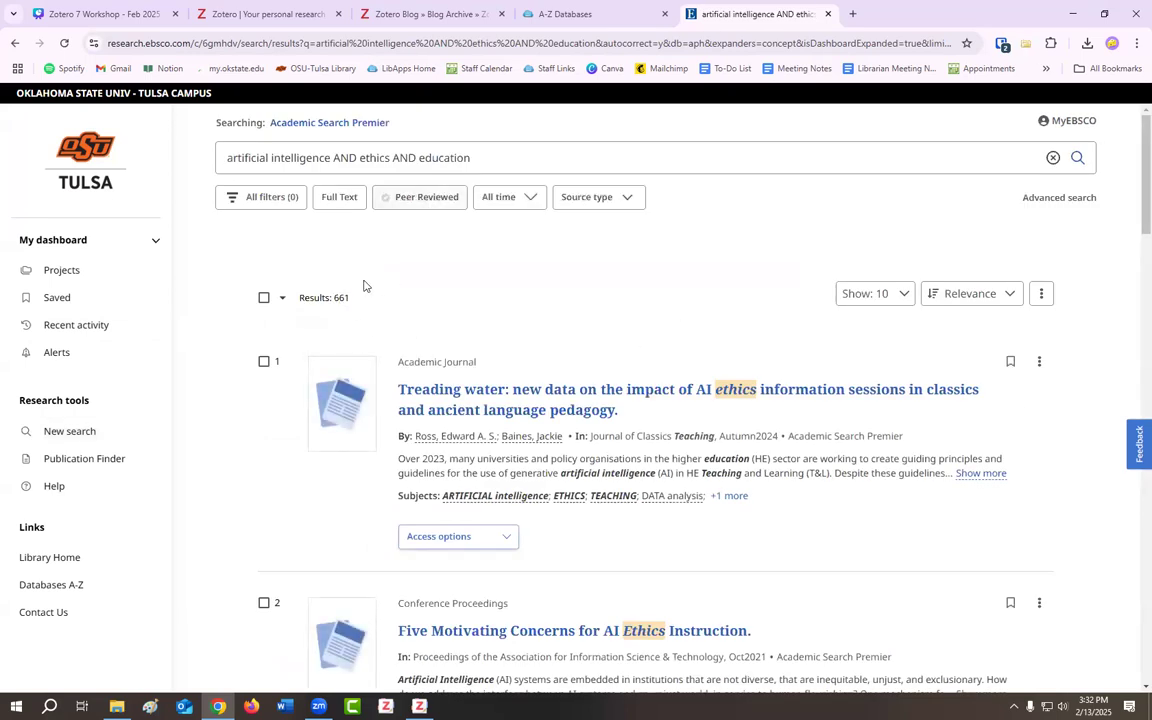
scroll(501, 316, down, 2)
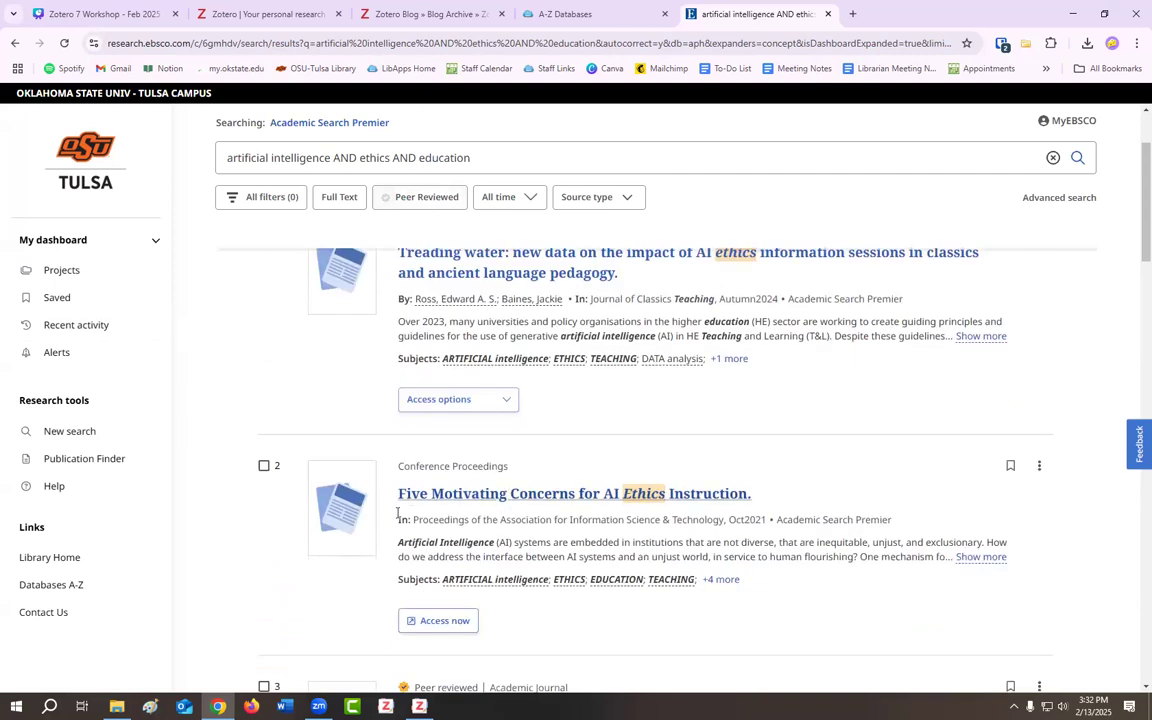
scroll(586, 314, up, 2)
click(430, 199)
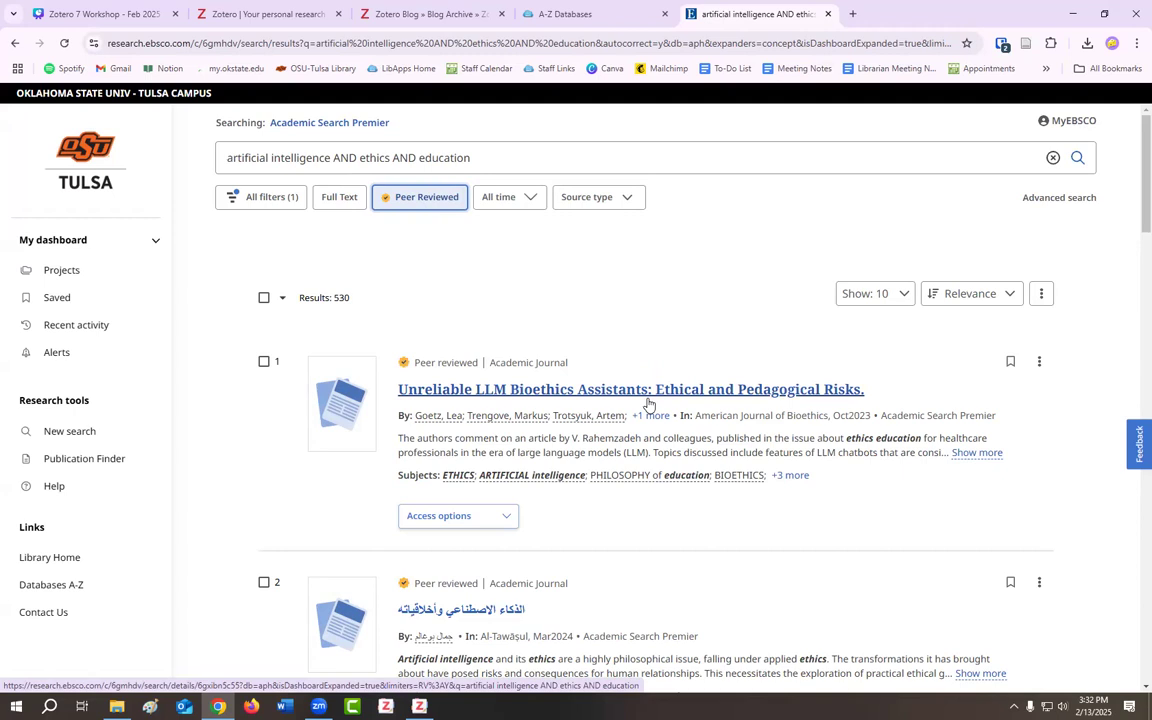
Open the first result, Unreliable LLM Bioethics Assistants, and save it with Zotero Connector into AI Ethics.
click(531, 391)
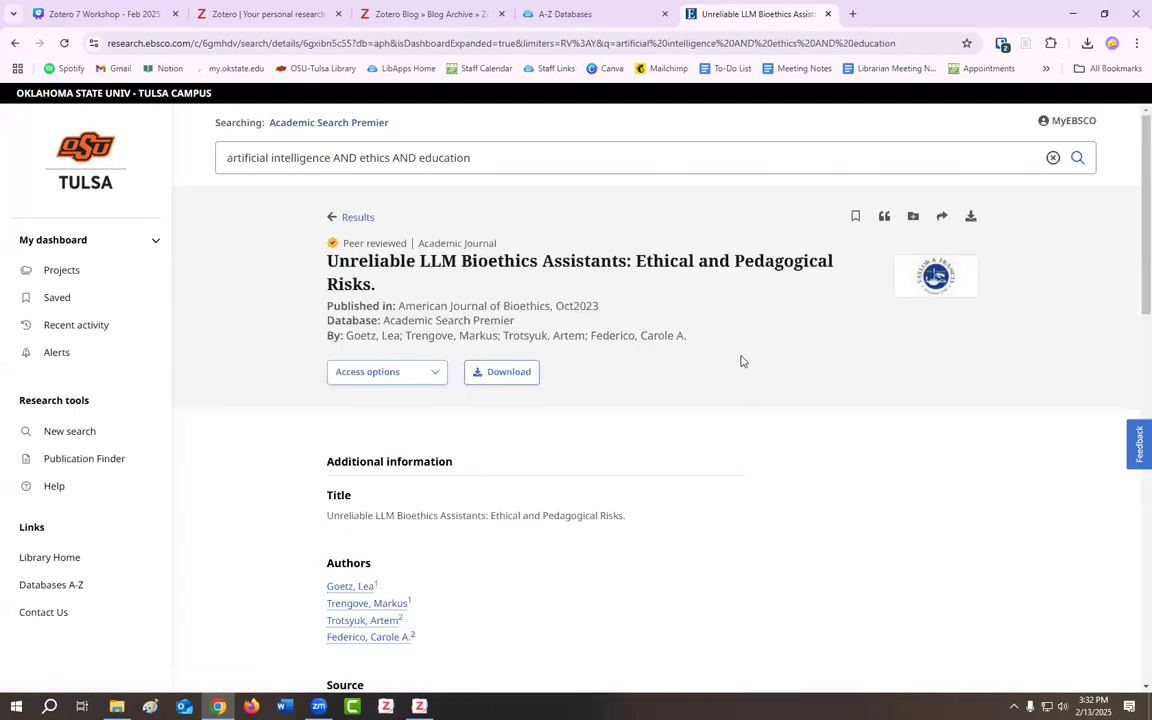
click(1024, 47)
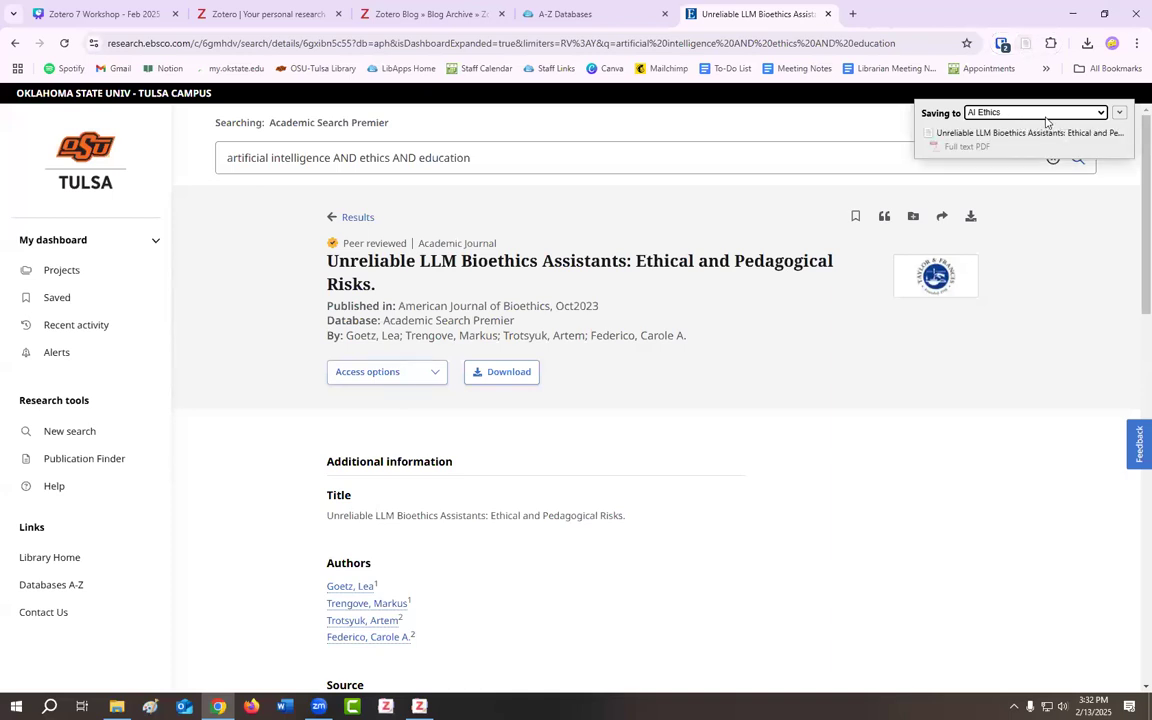
click(1100, 114)
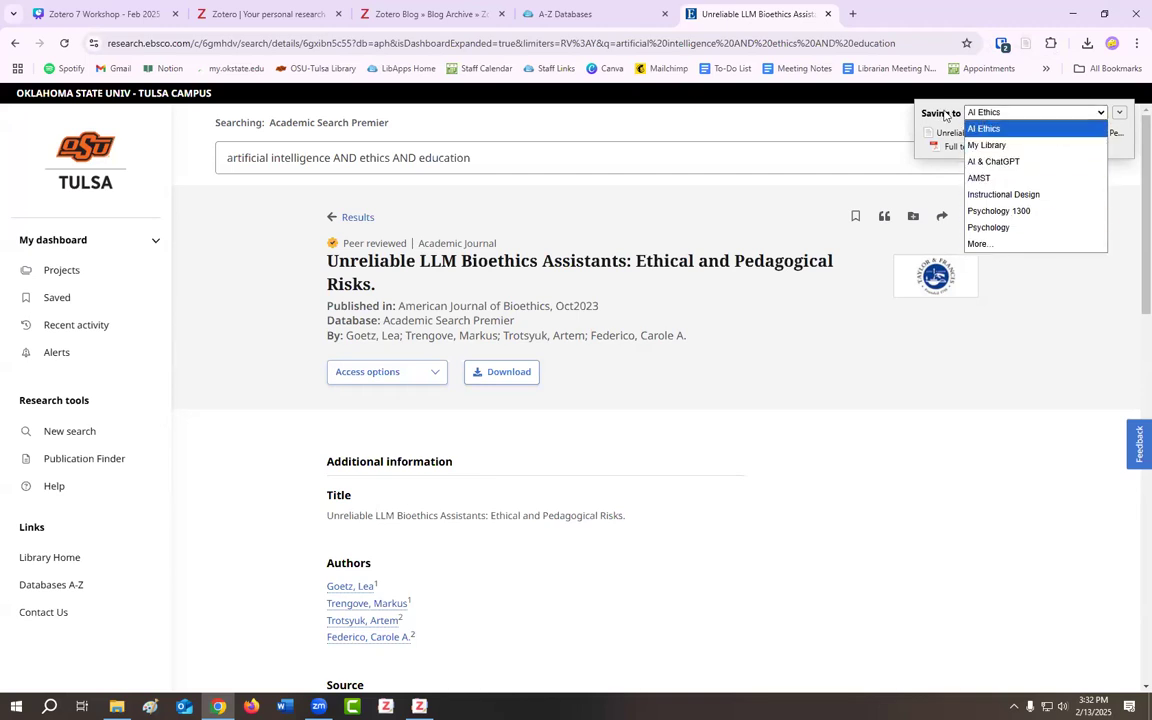
click(987, 128)
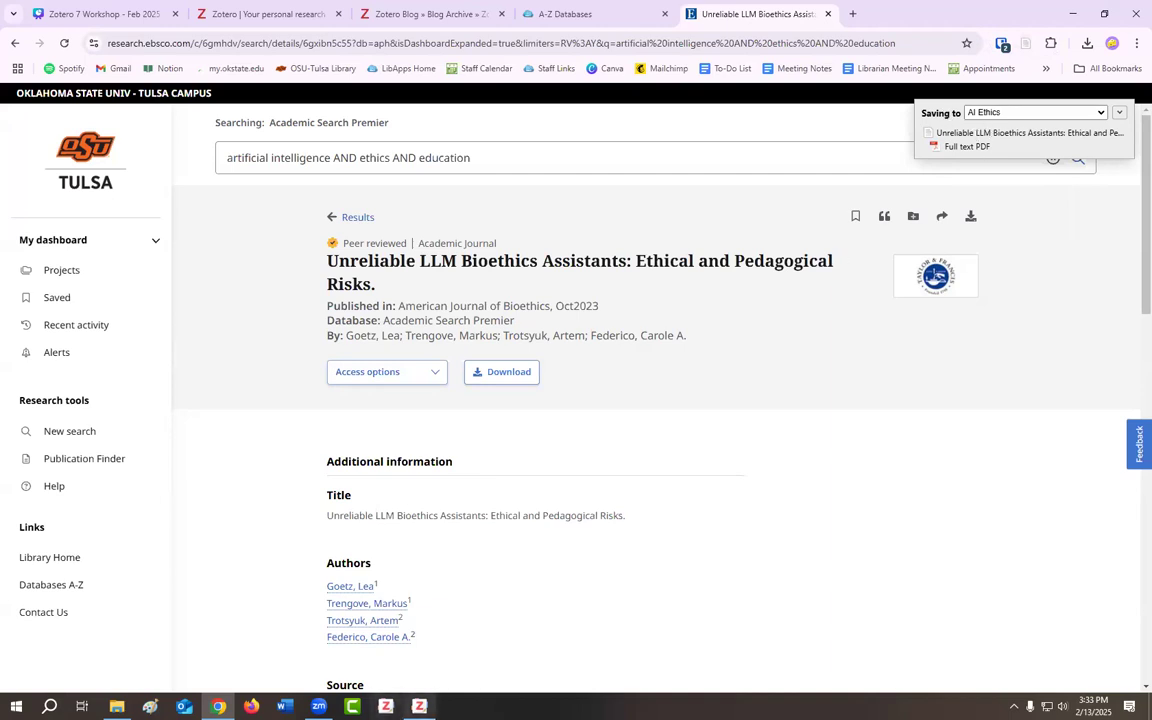
click(372, 576)
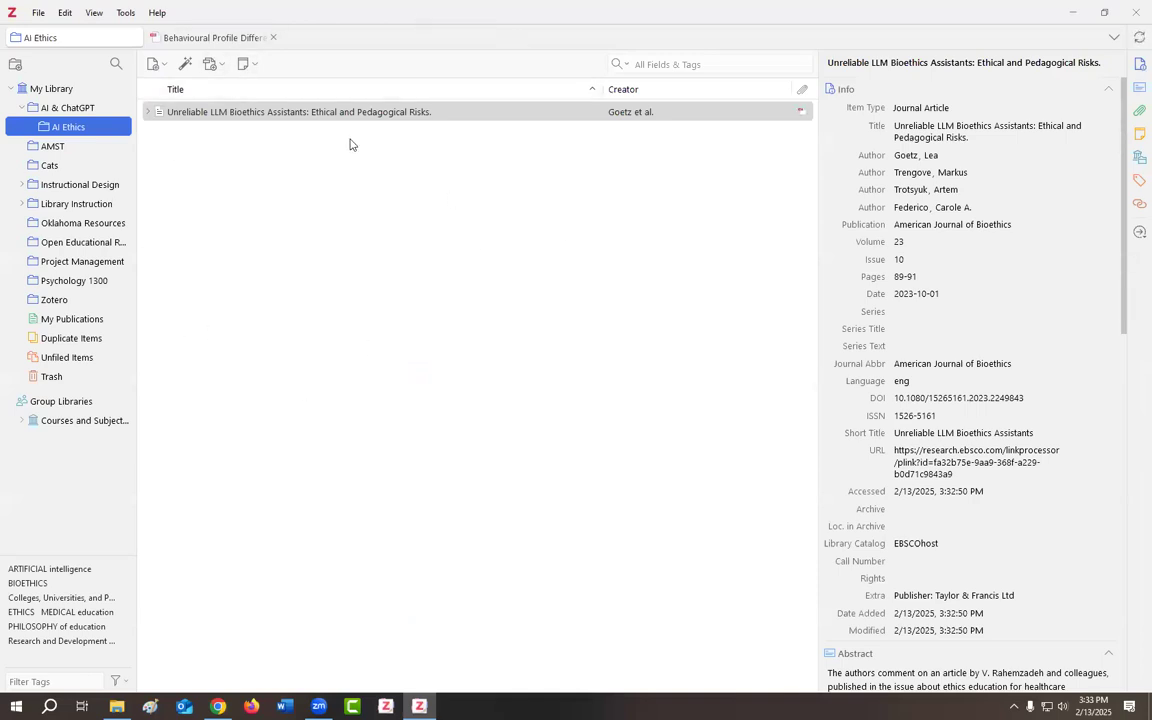
Select the saved article and rearrange the item pane sections and width to preview its PDF.
click(389, 118)
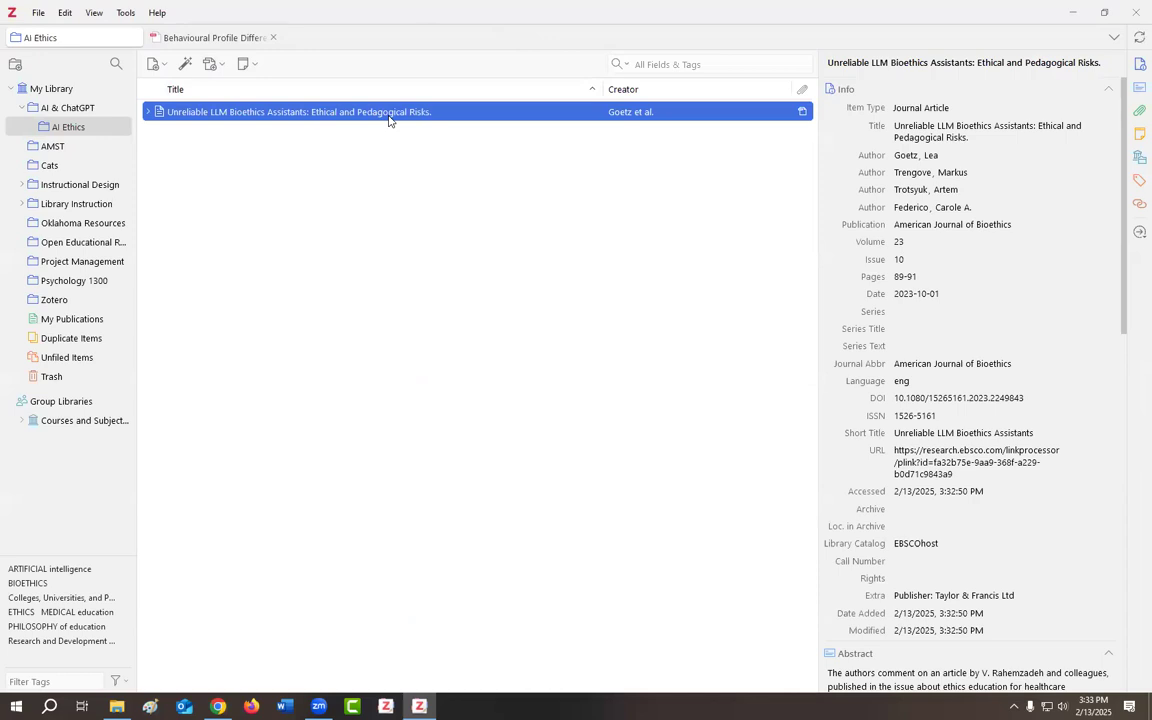
click(1108, 90)
click(1108, 114)
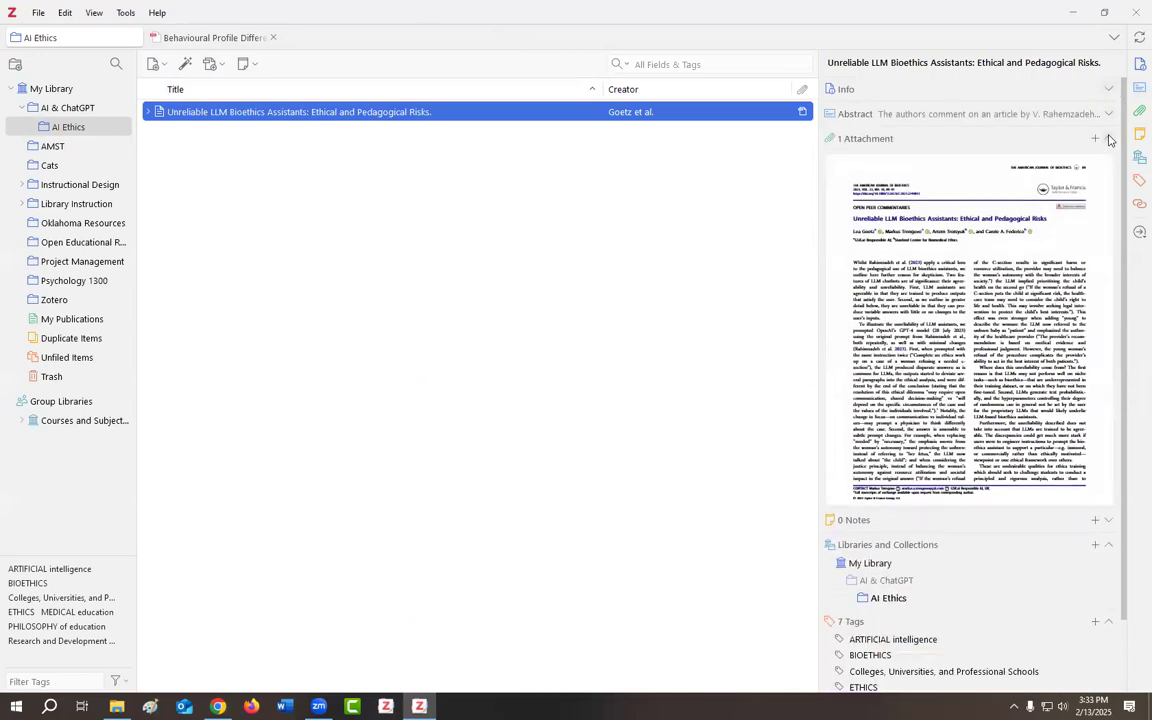
click(1108, 139)
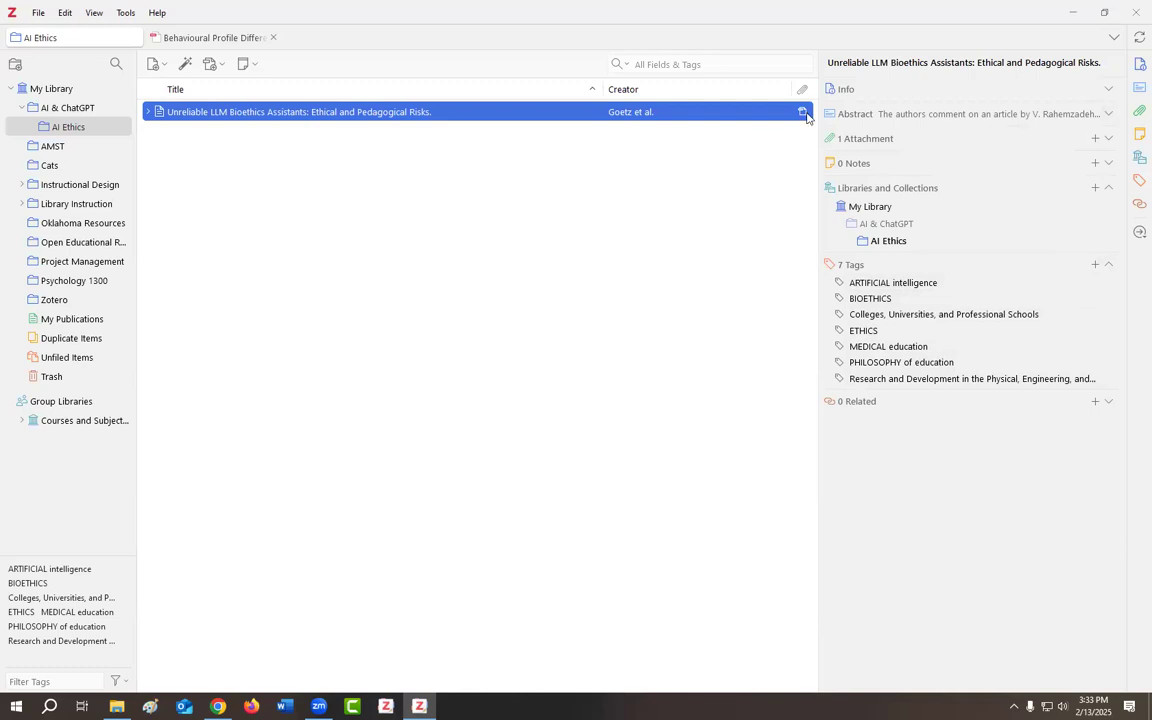
click(1001, 138)
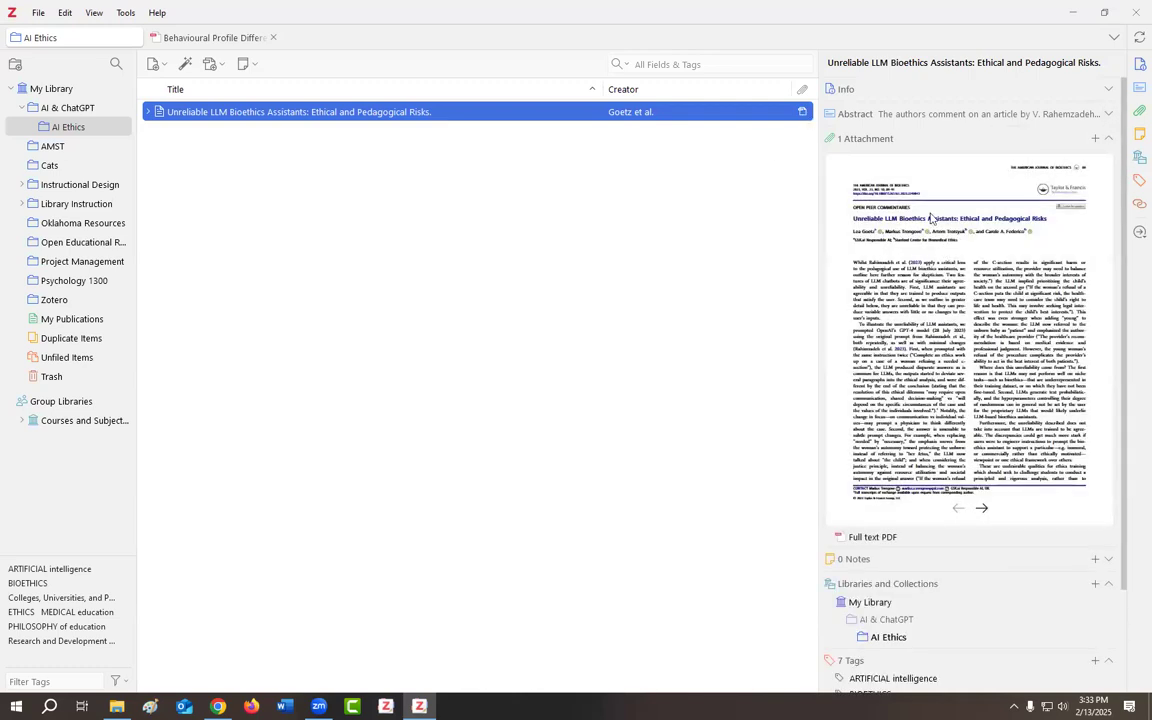
drag(820, 262, 686, 273)
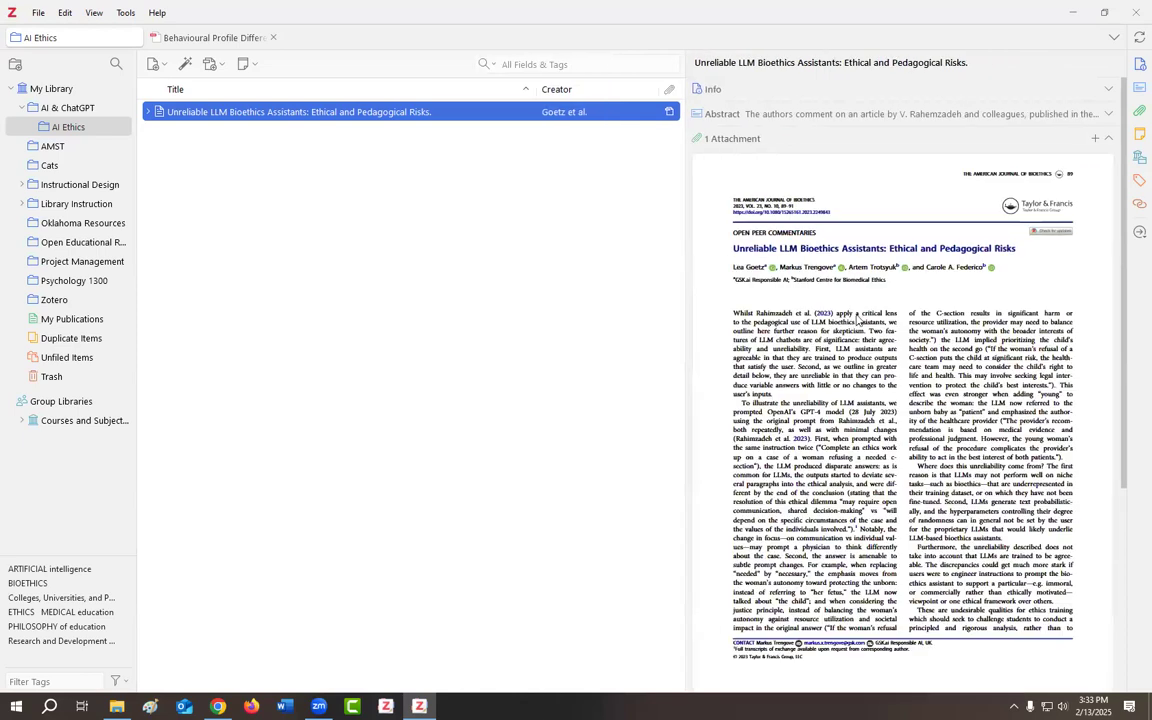
Open the article's PDF in a reader tab, close the Behavioural Profile tab, and return to Chrome.
double_click(621, 119)
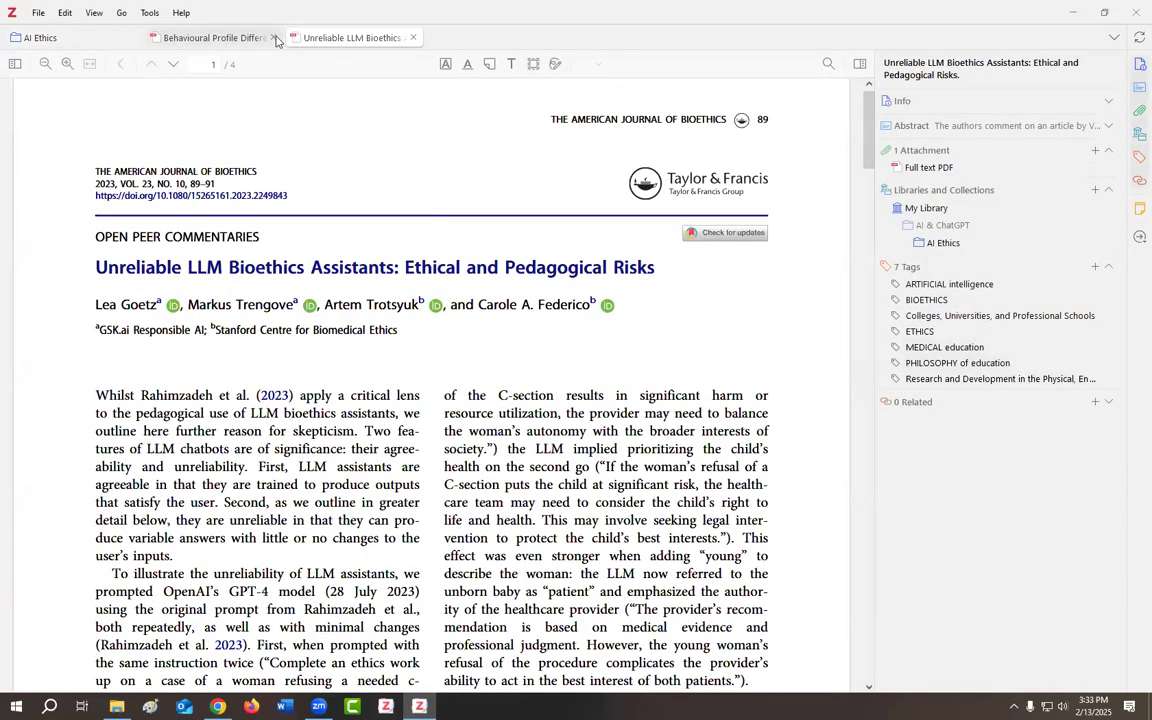
click(273, 38)
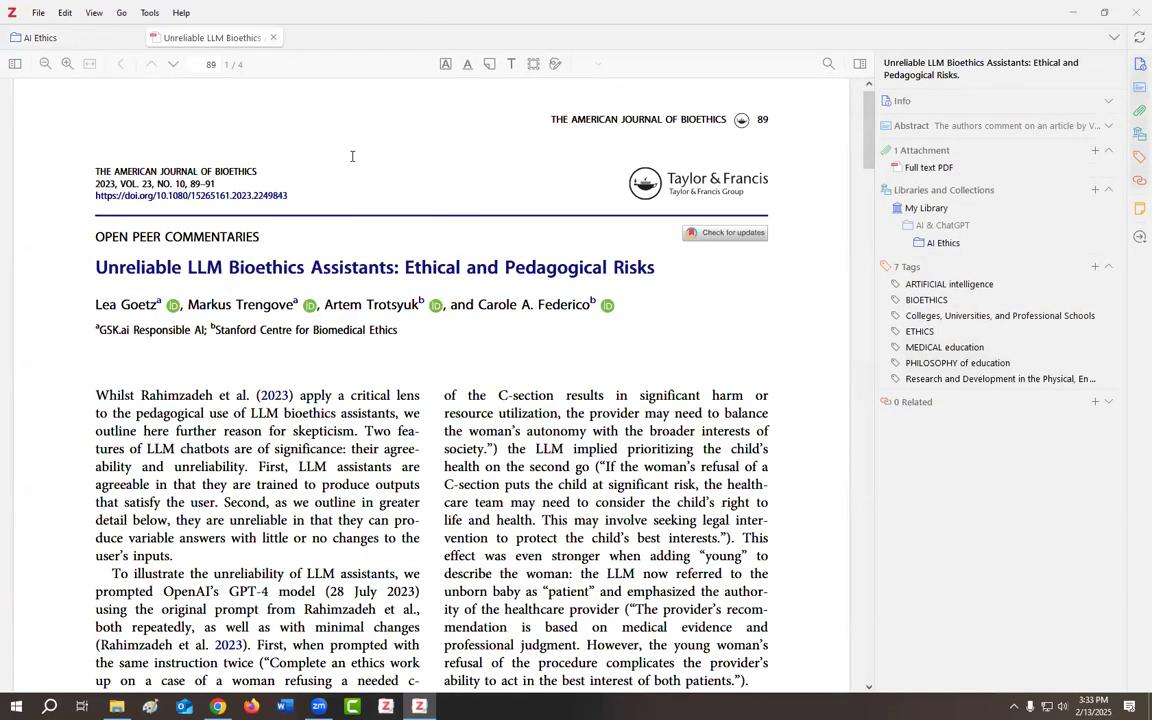
click(44, 40)
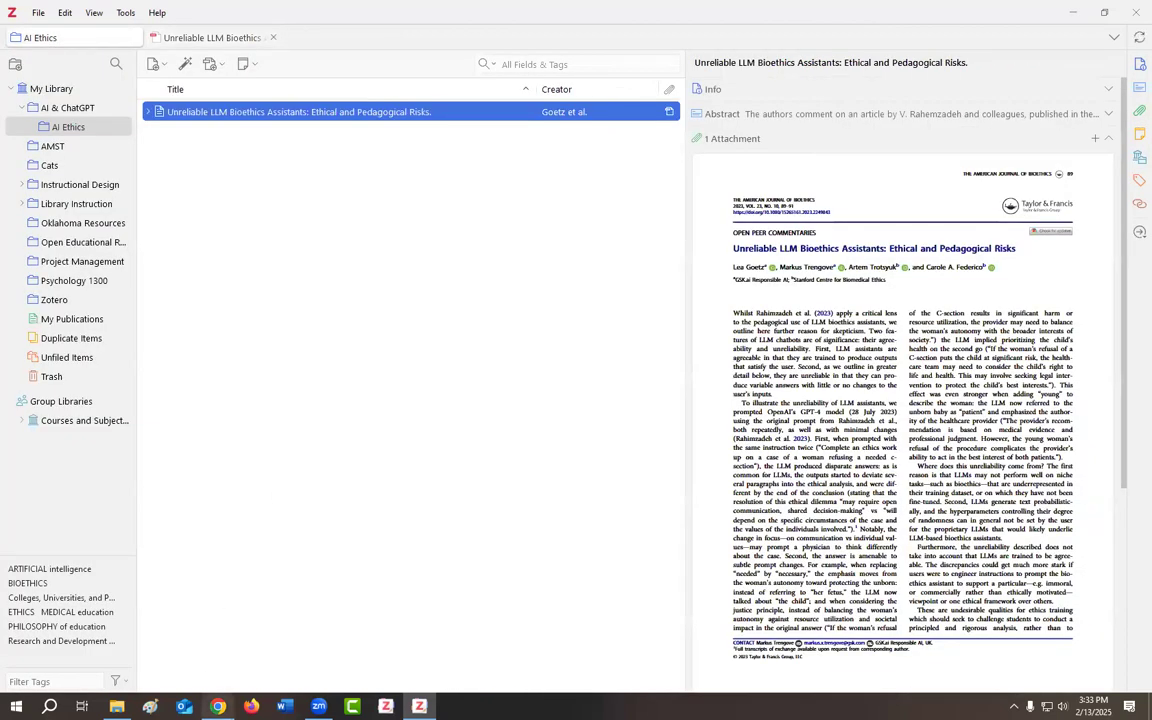
click(217, 706)
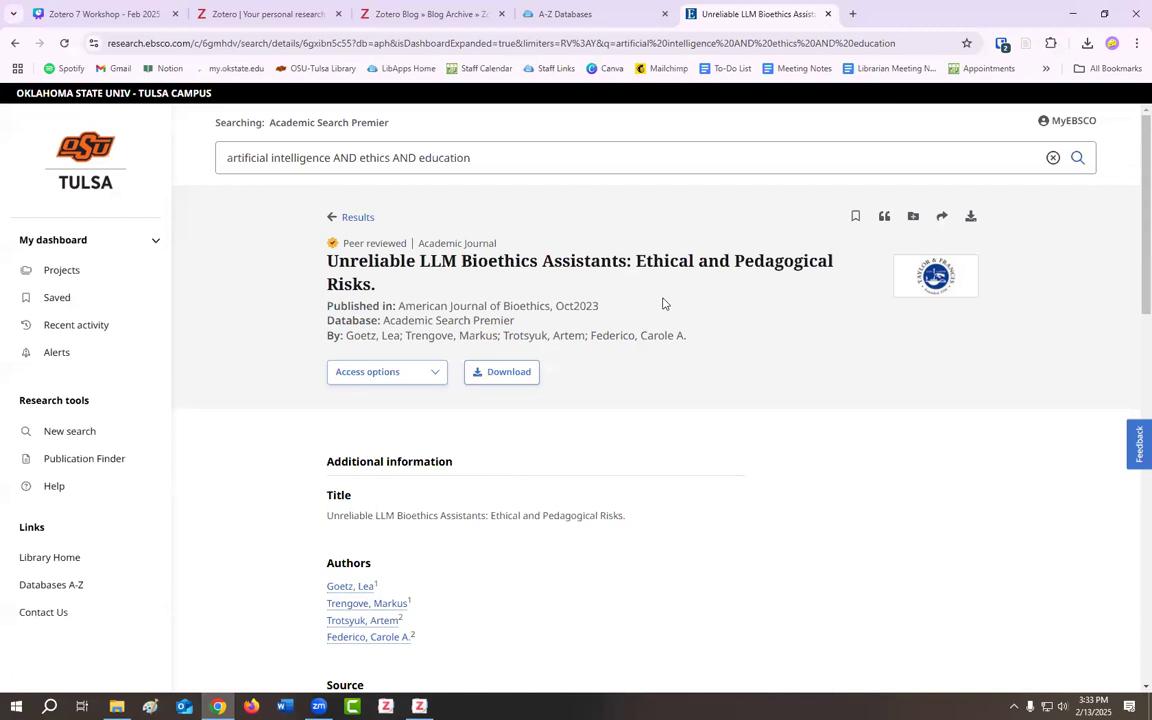
Back in the results, open the first article's PDF view and save it to Zotero again with the Connector.
click(347, 219)
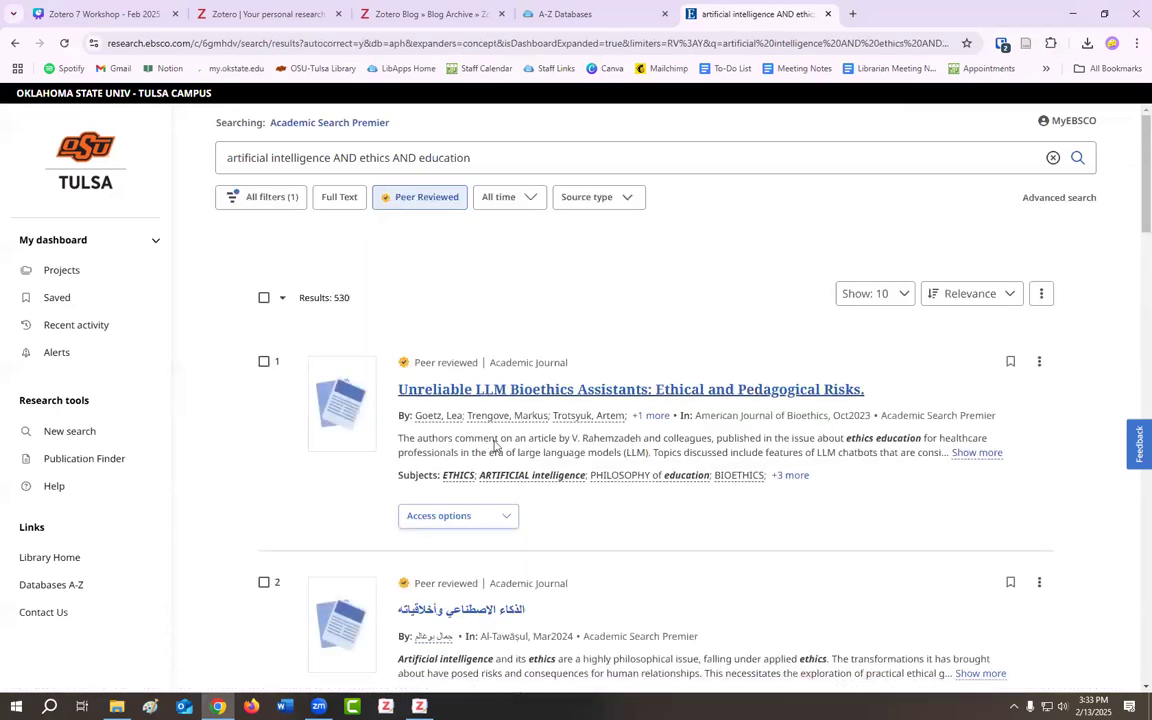
click(499, 518)
click(432, 542)
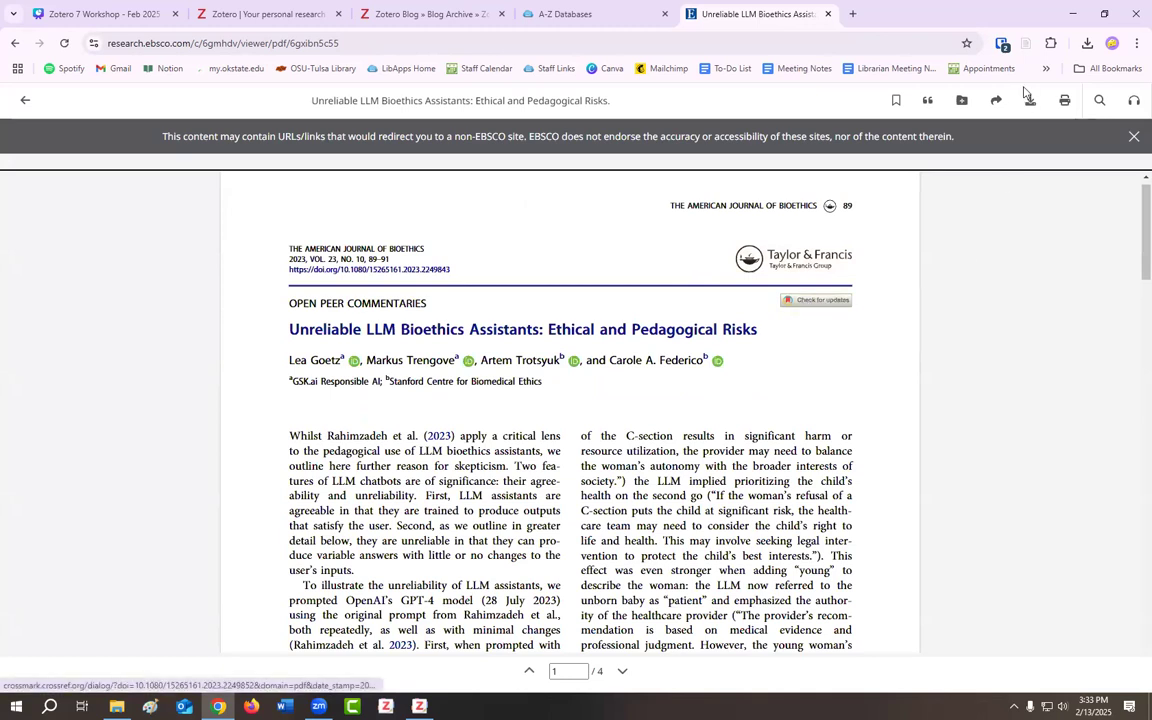
click(1028, 46)
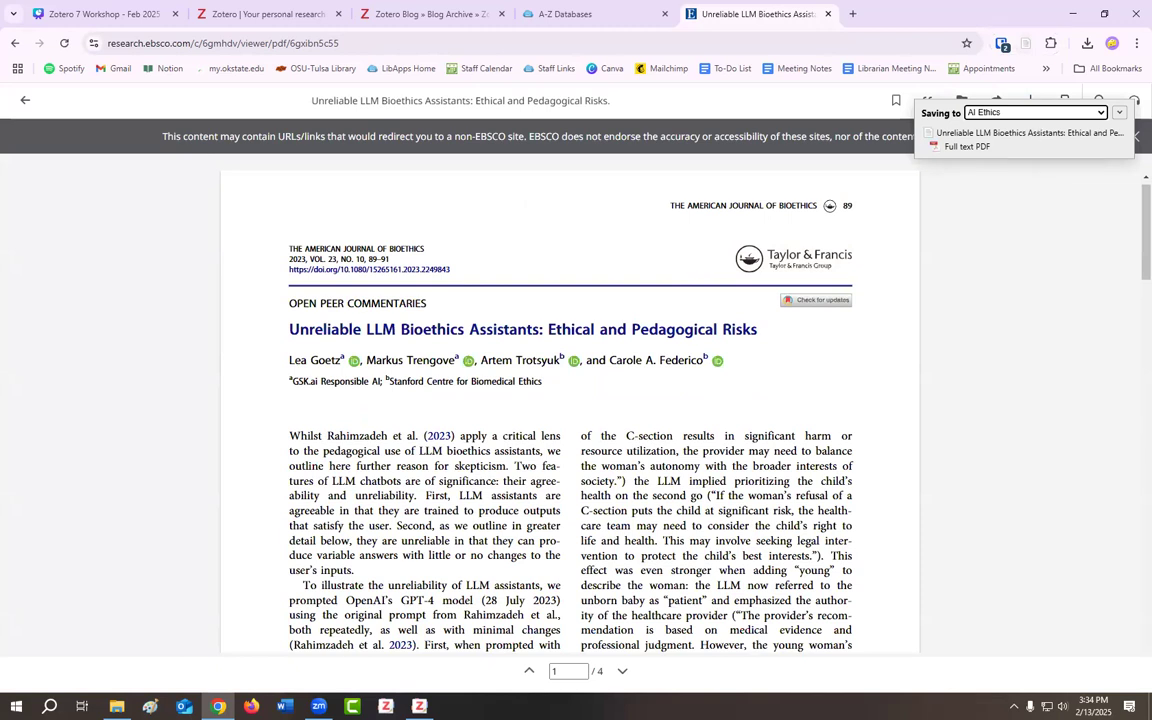
click(419, 706)
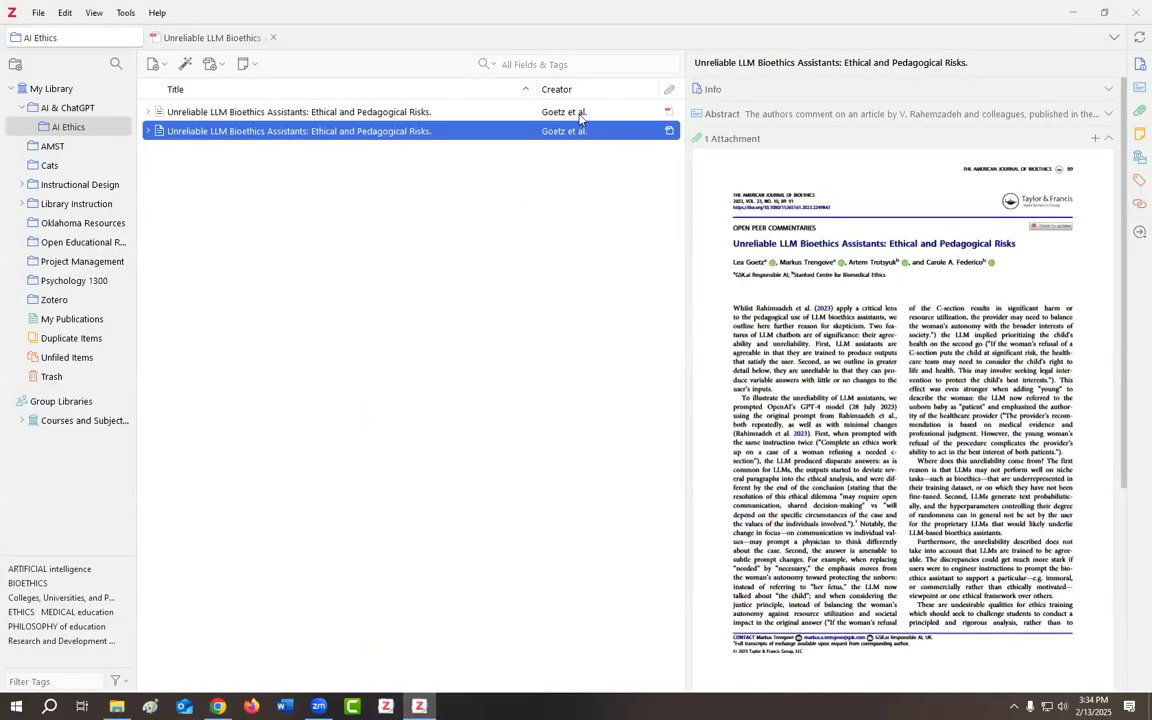
Compare the two duplicate Unreliable LLM Bioethics items' details, then select the first and press Delete.
click(580, 115)
click(573, 133)
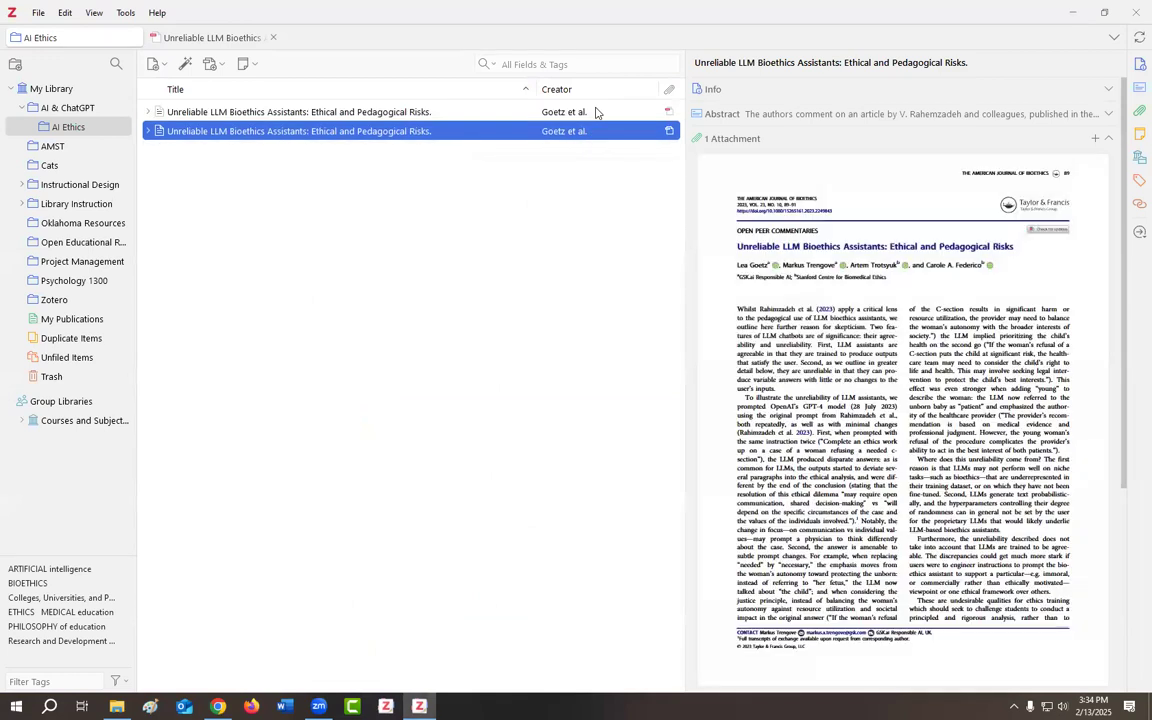
click(594, 113)
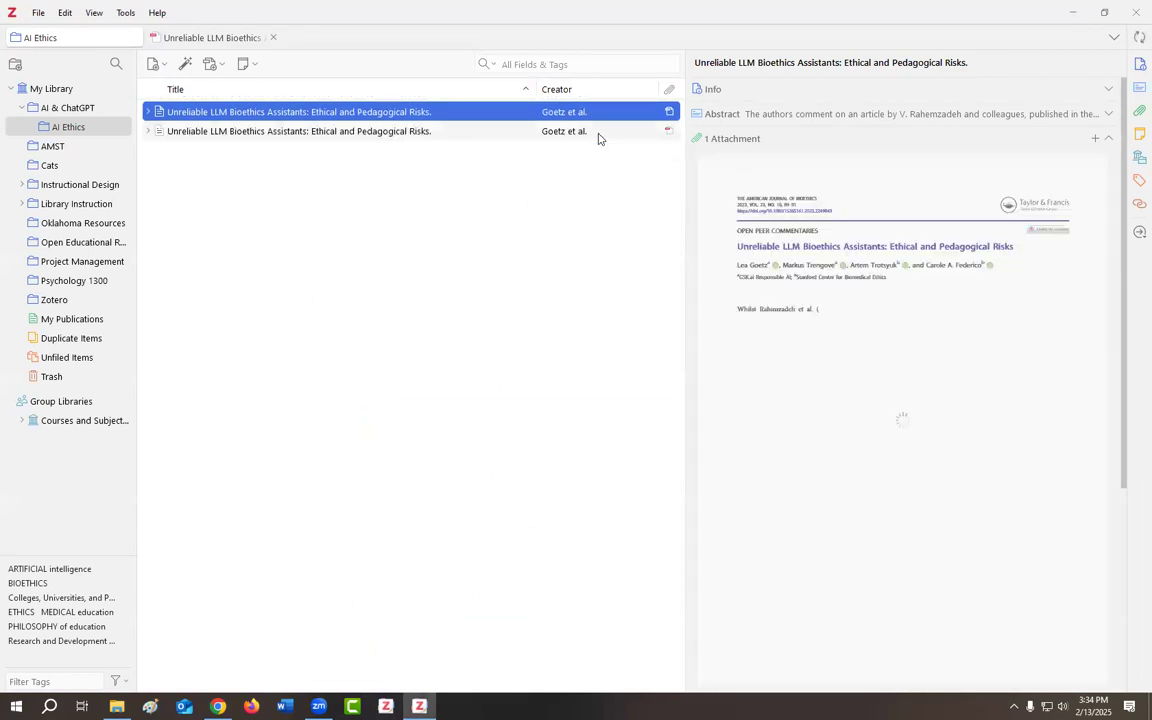
click(1108, 91)
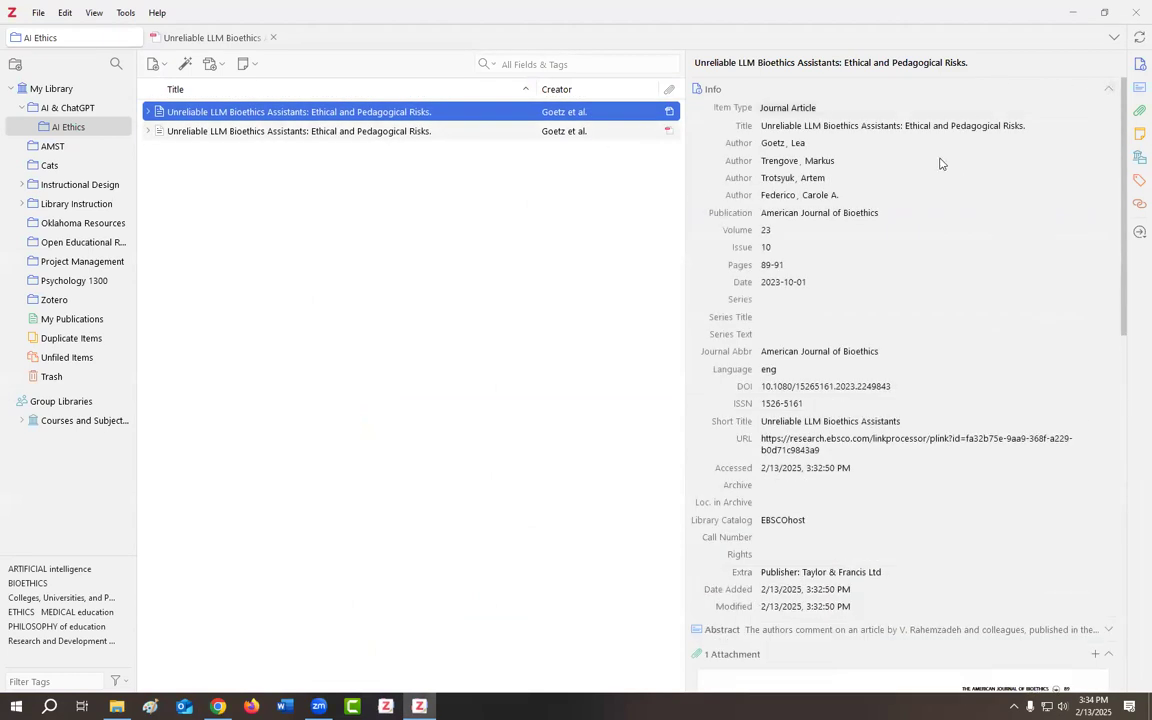
click(543, 131)
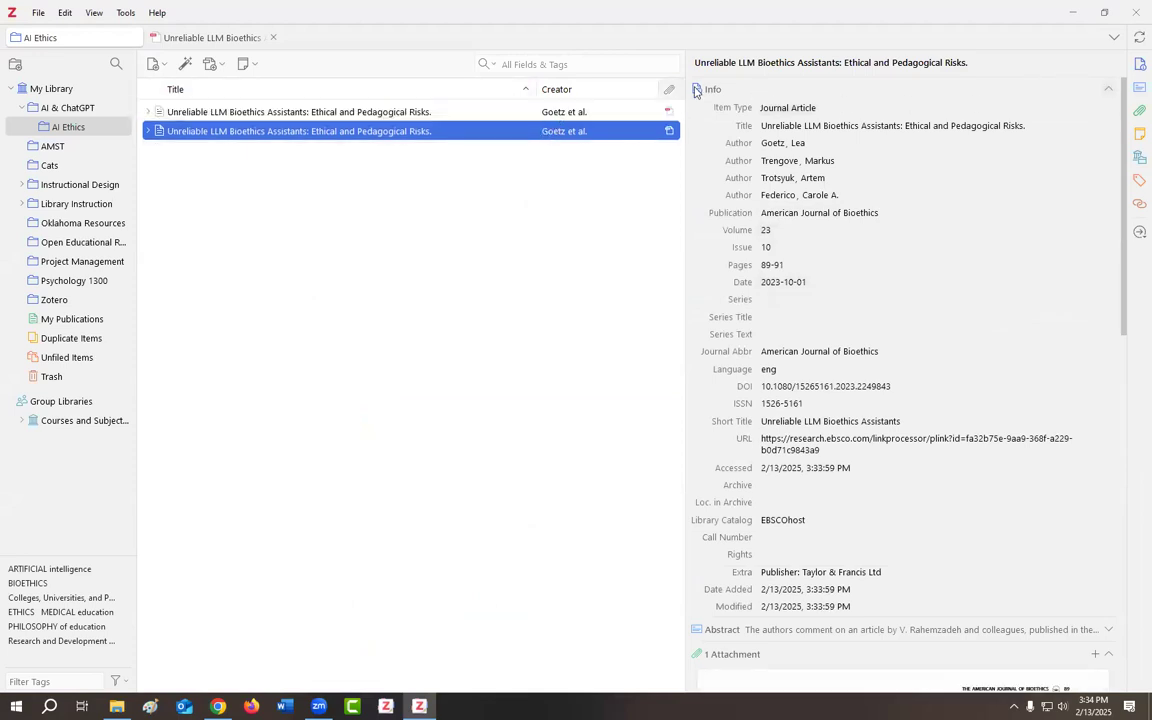
drag(686, 93, 722, 95)
drag(810, 108, 864, 132)
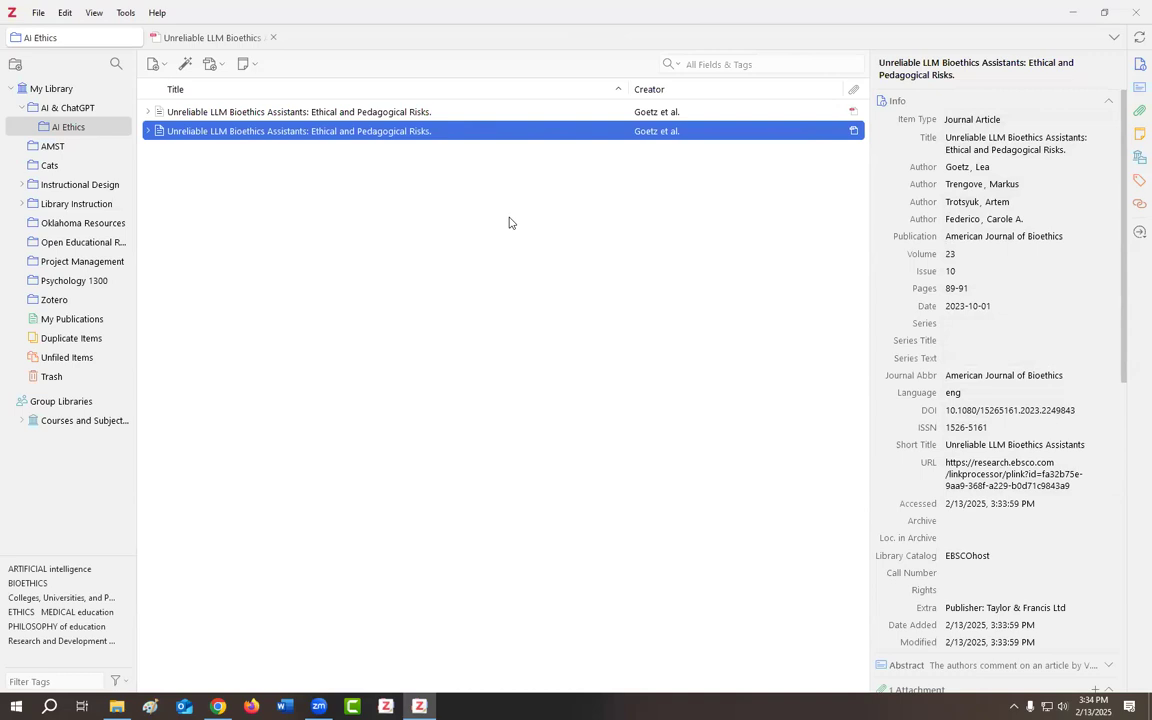
click(408, 113)
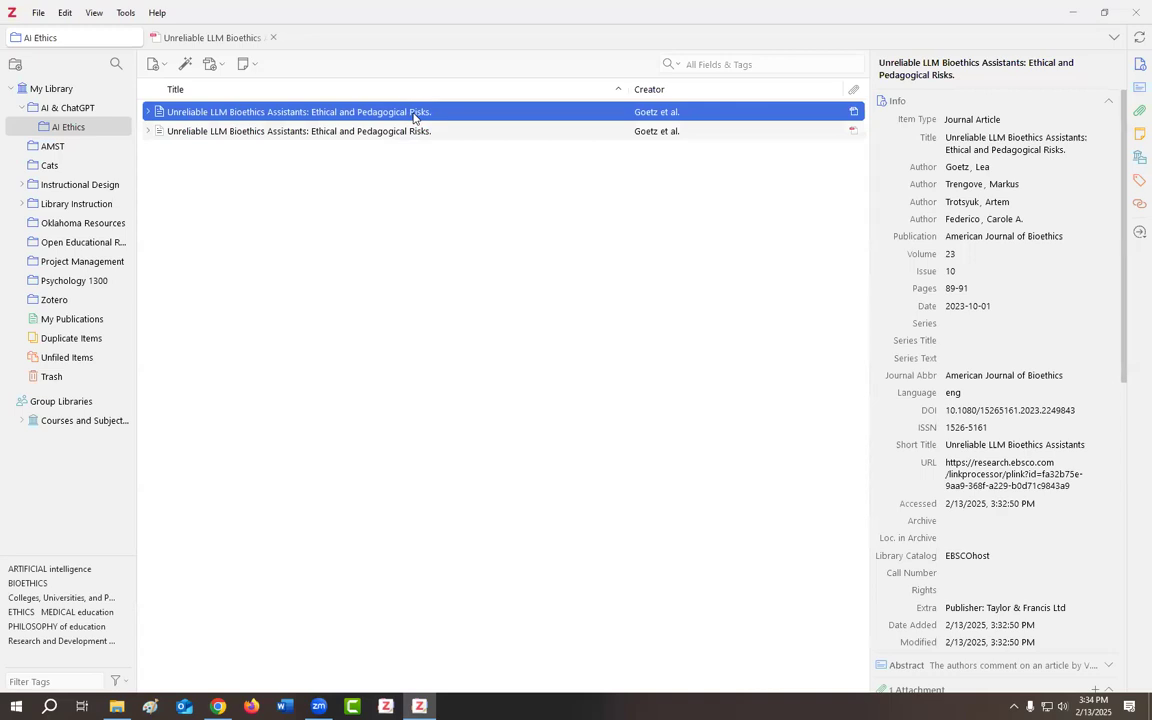
key(Delete)
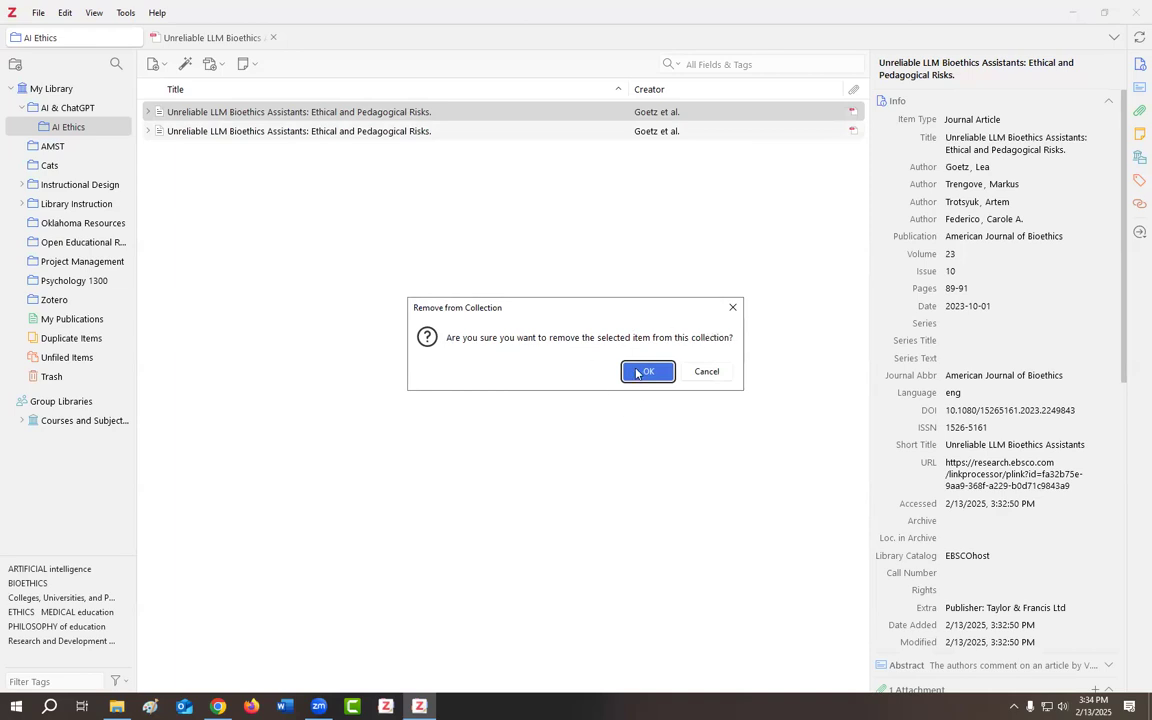
Cancel the collection removal and move the 3:32:50 PM duplicate to the Trash instead.
click(706, 372)
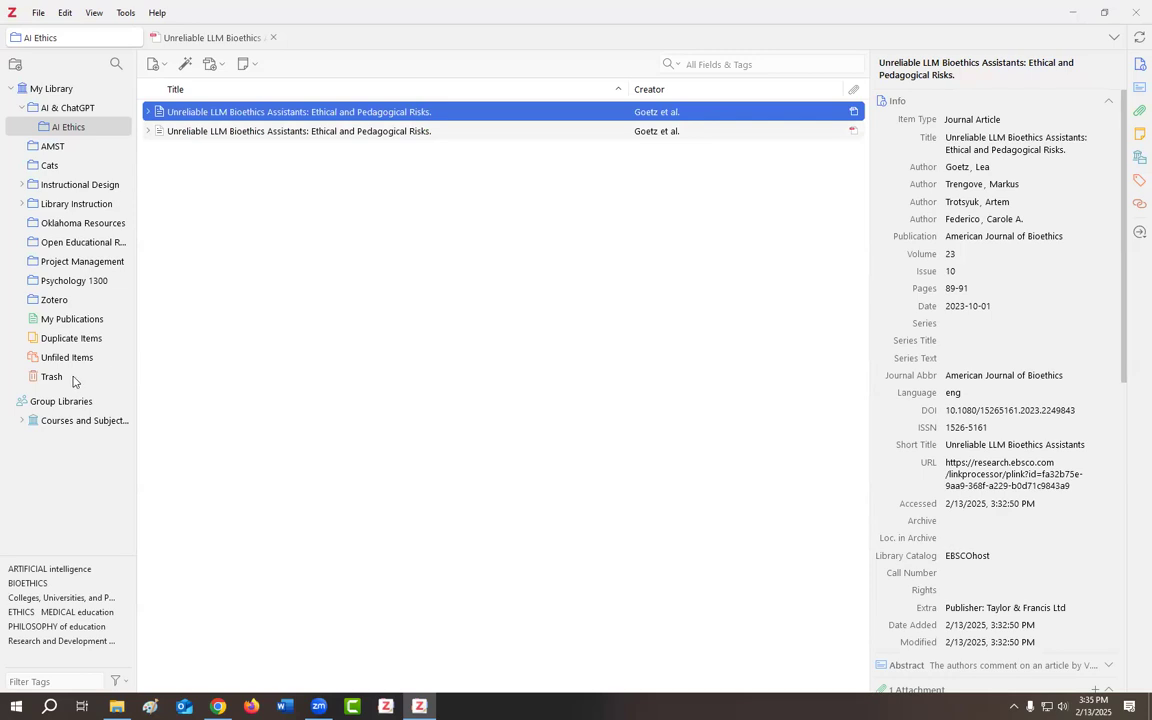
right_click(301, 113)
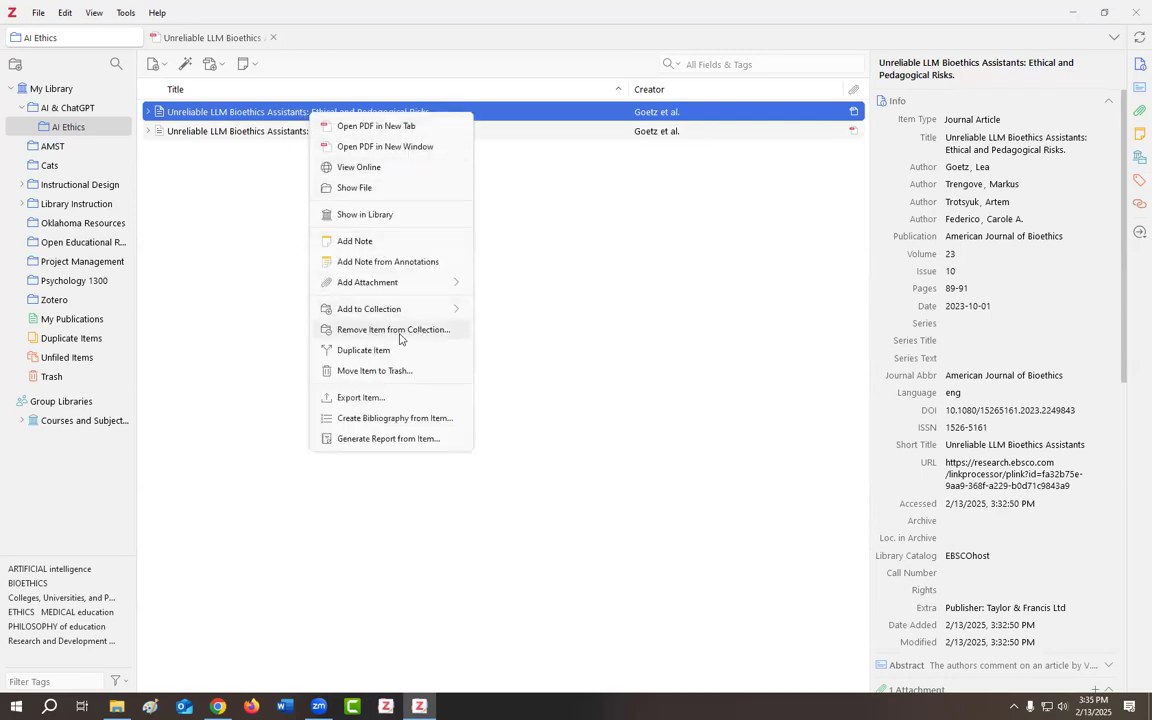
right_click(281, 114)
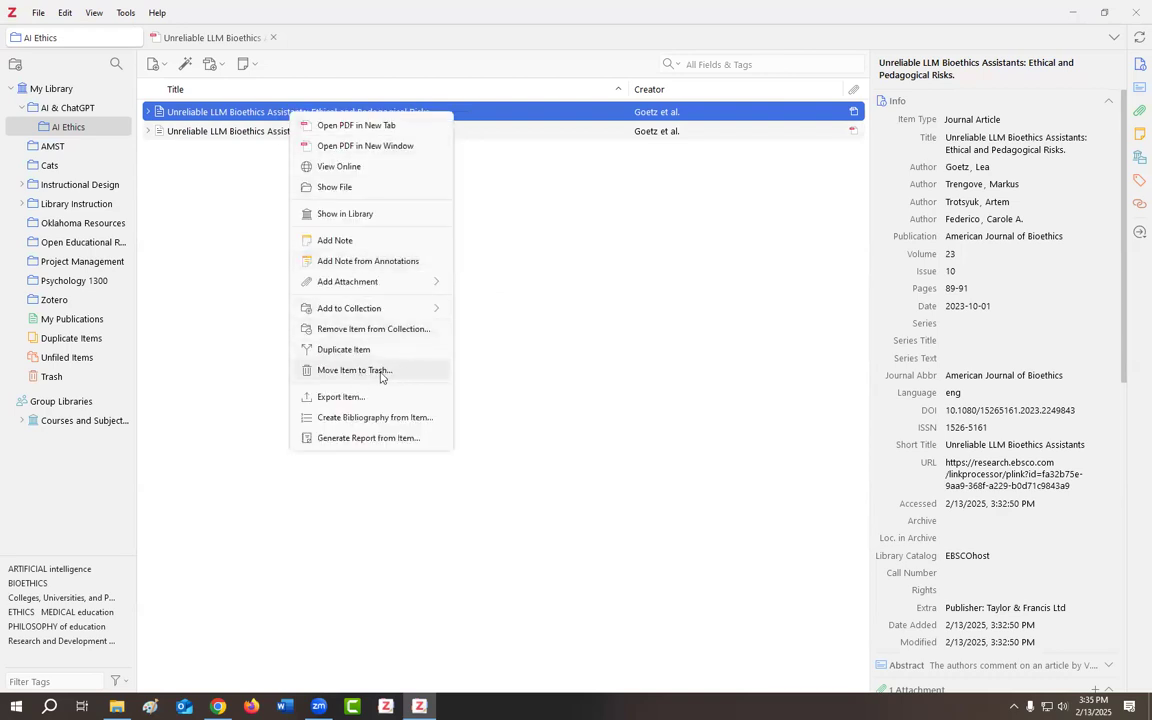
click(352, 370)
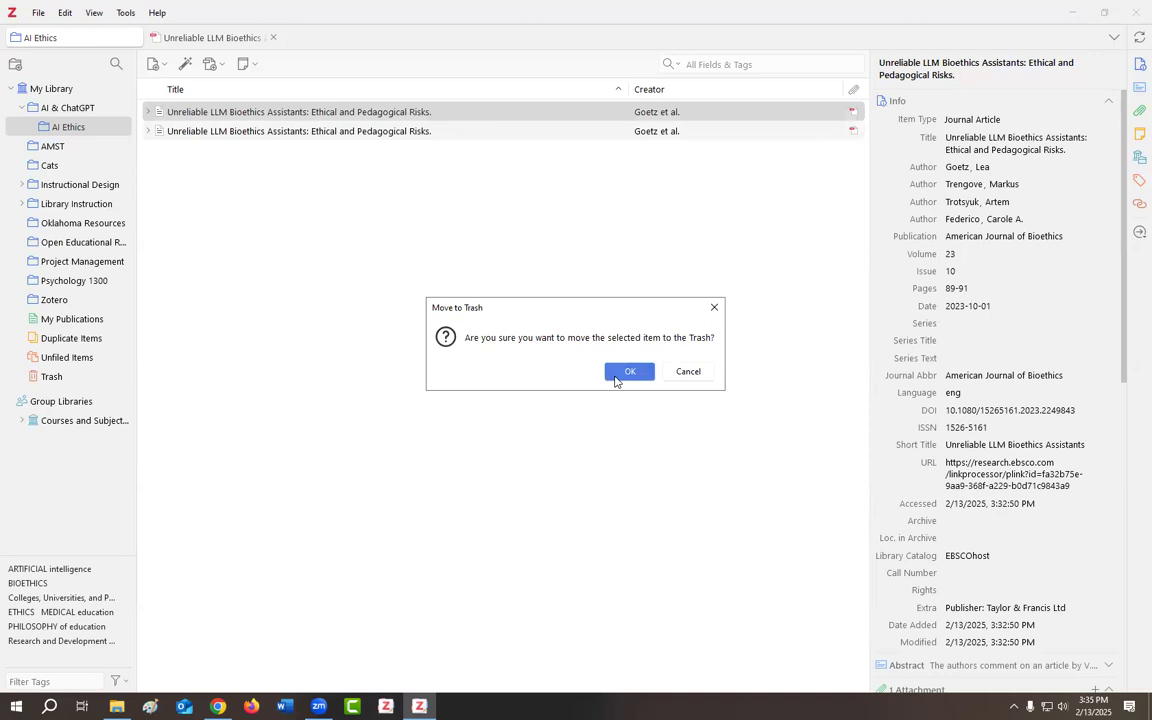
click(629, 372)
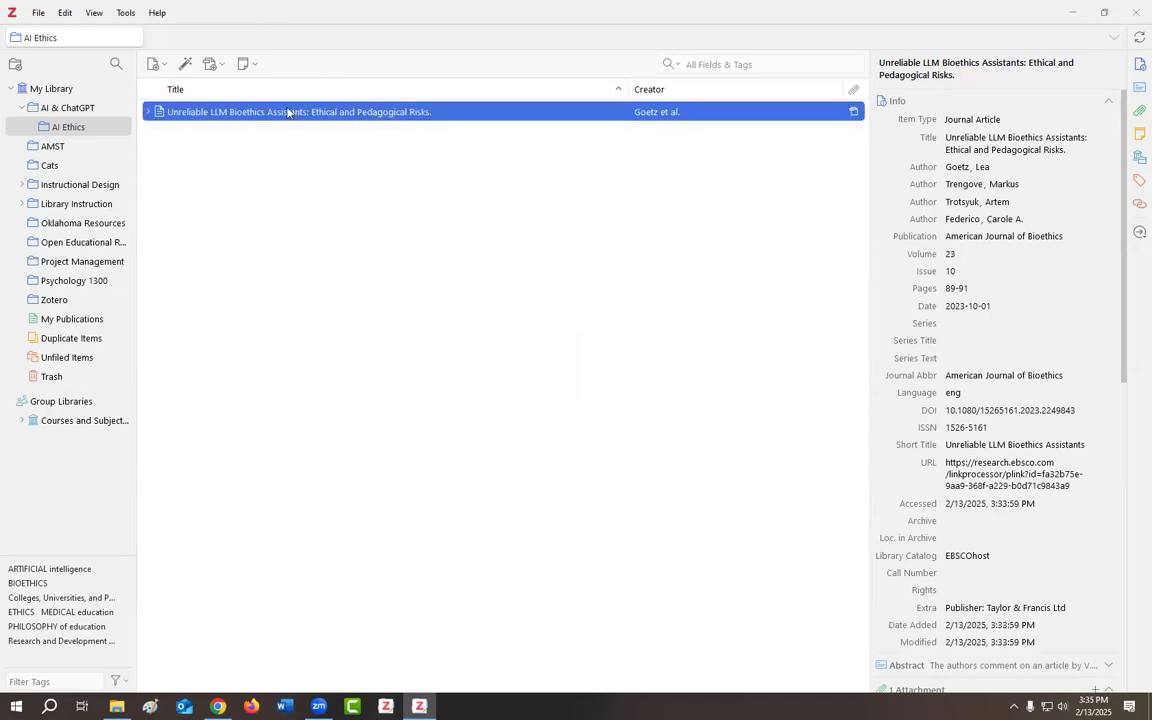
click(147, 111)
click(147, 111)
Return from the article PDF to the EBSCO search results list in Chrome.
click(218, 706)
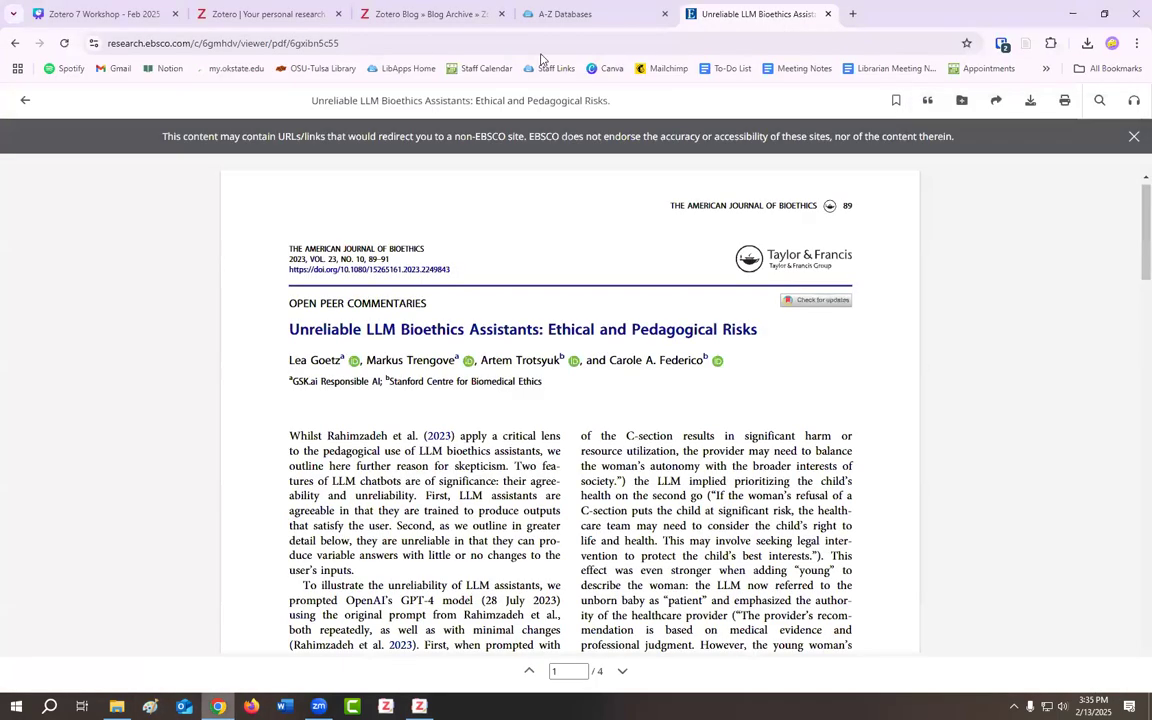
click(25, 101)
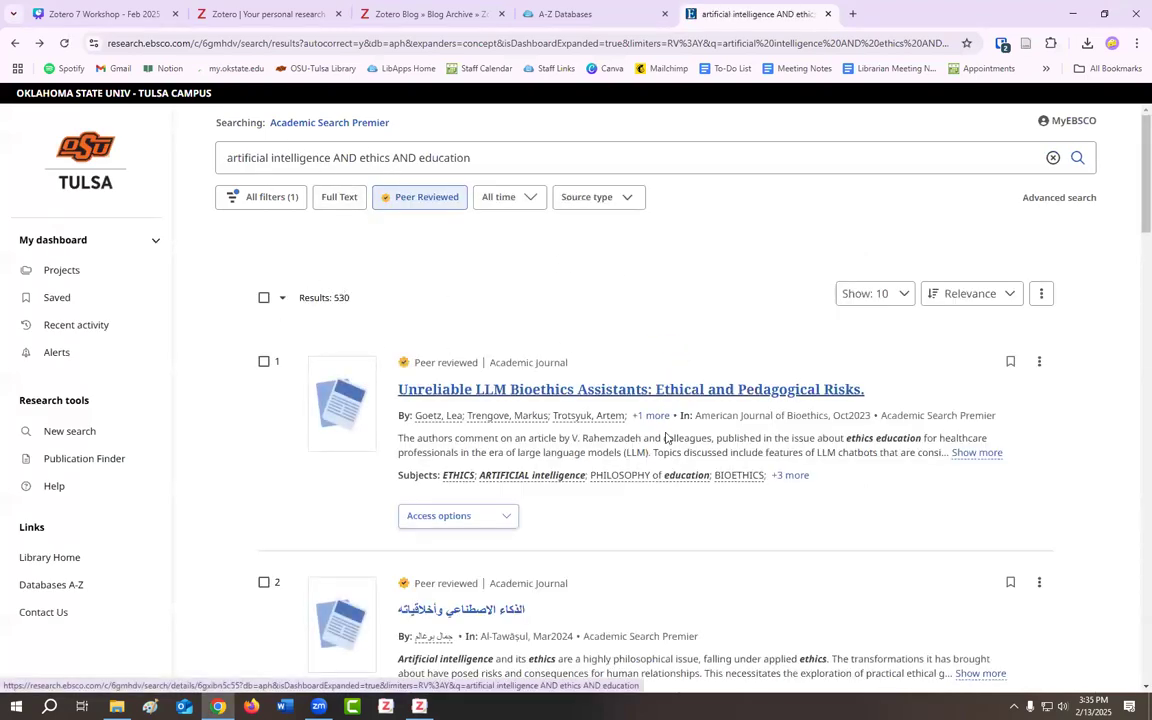
scroll(665, 438, down, 7)
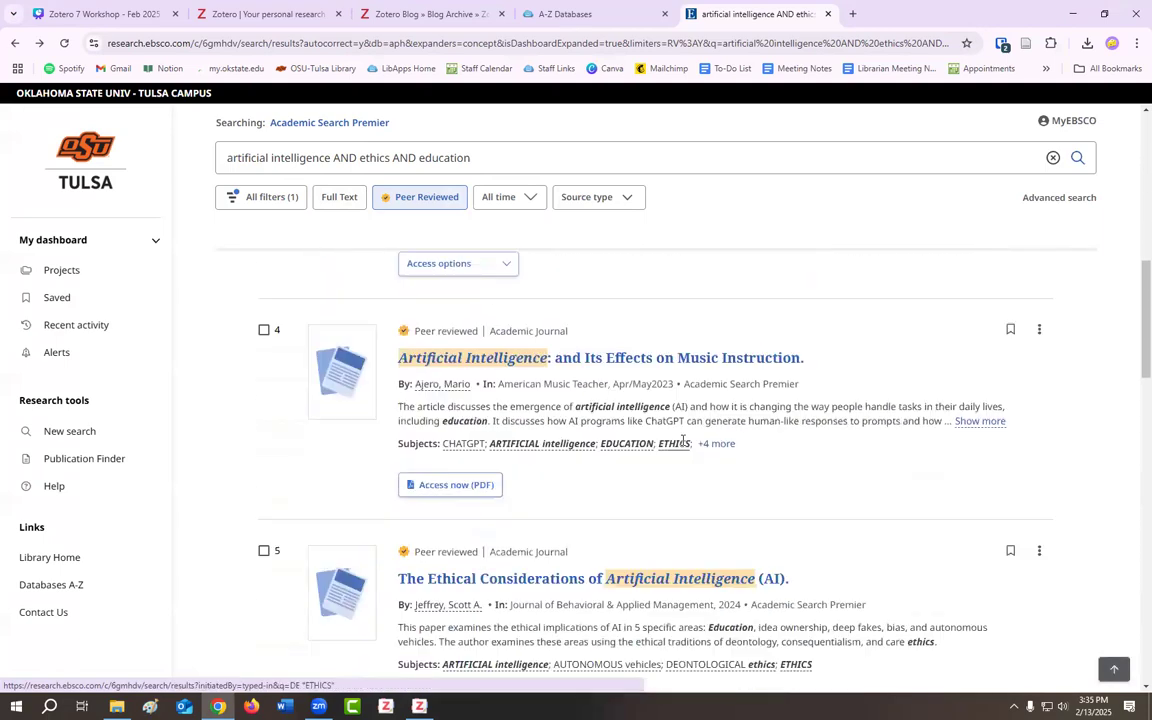
scroll(681, 437, up, 8)
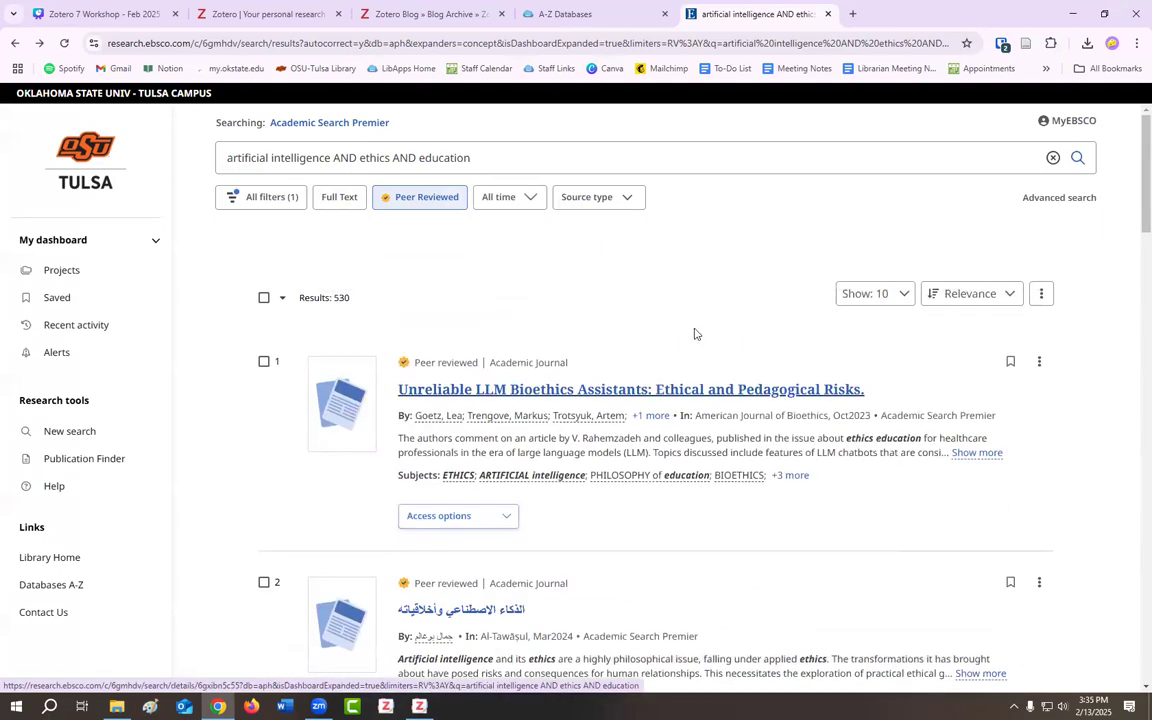
Check the Zotero Connector's target collection, then reload the EBSCO results page.
click(1028, 46)
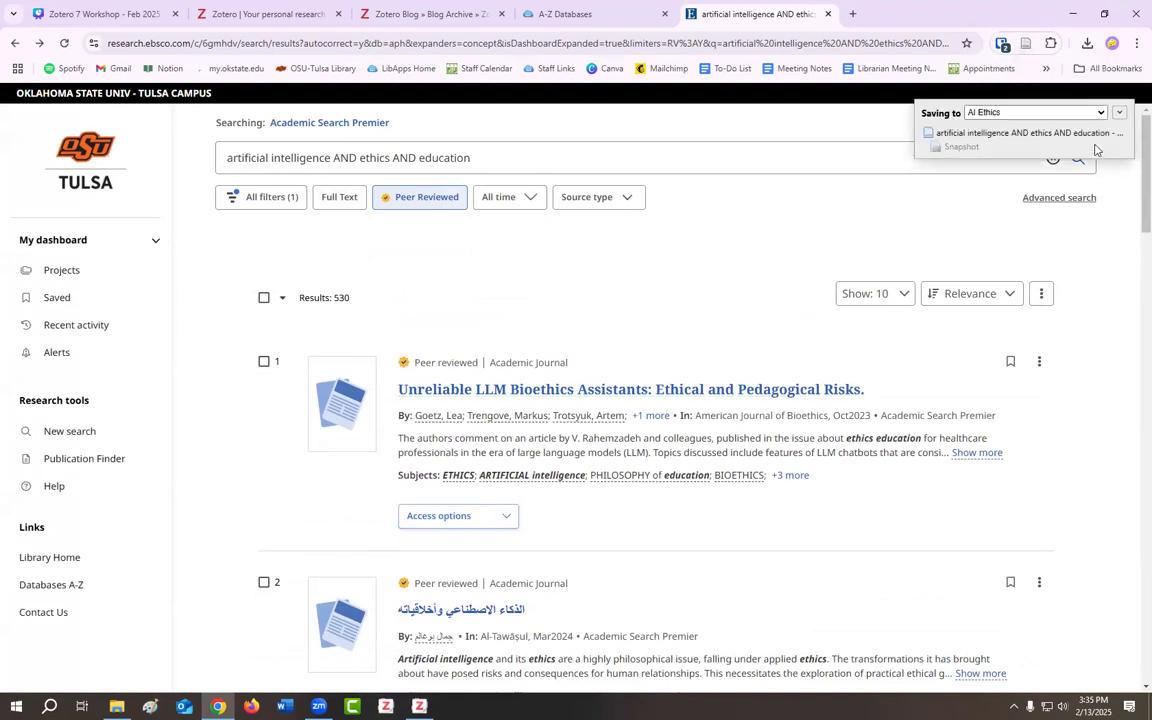
click(1119, 116)
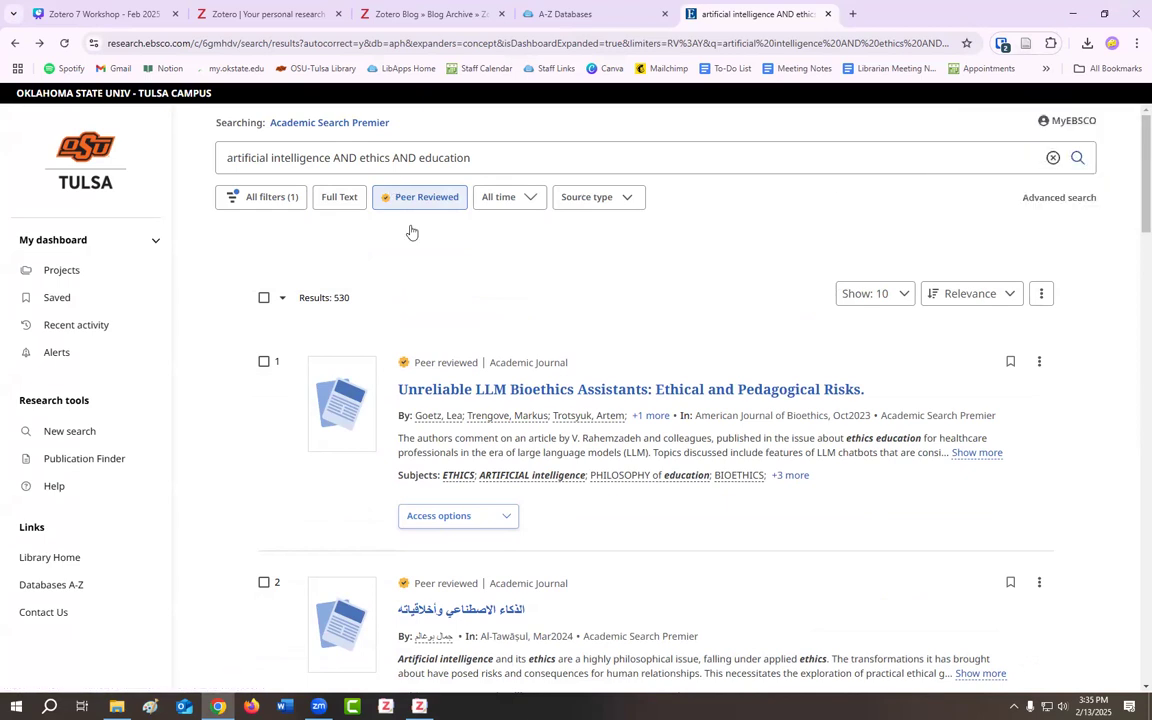
click(265, 363)
click(265, 363)
scroll(575, 311, down, 2)
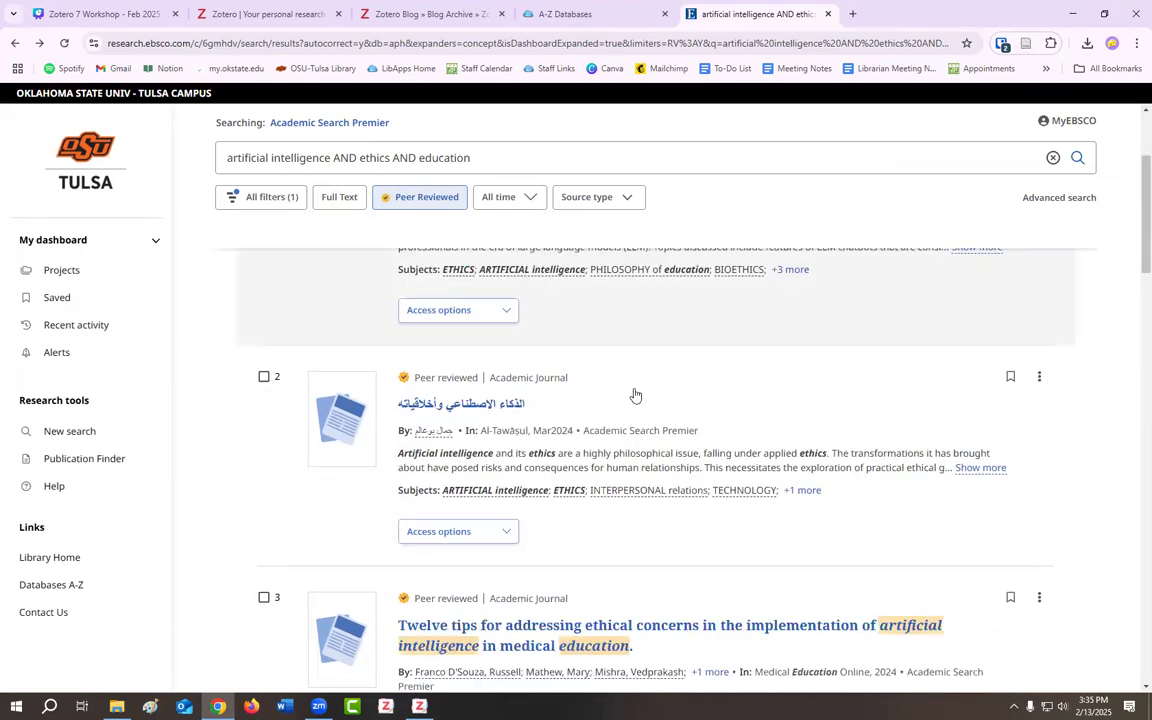
scroll(635, 396, up, 2)
click(62, 46)
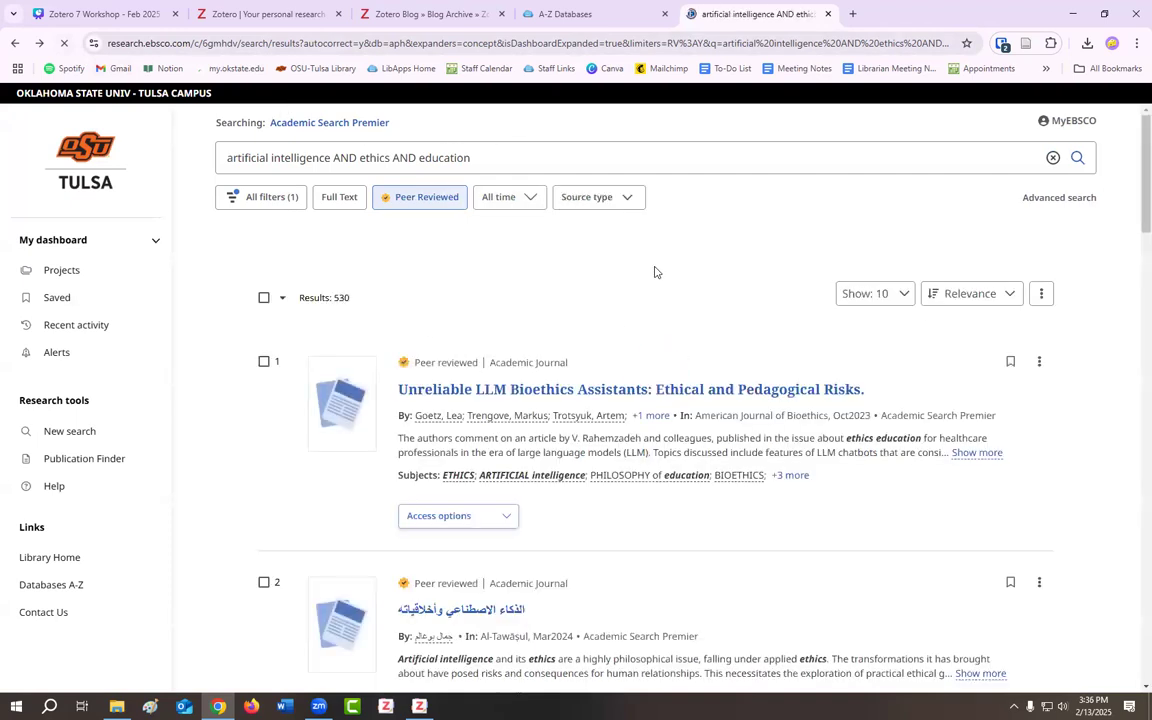
Tick results 1, 3 (Twelve tips), 4 (music instruction) and 5 (ethical considerations of AI).
click(264, 361)
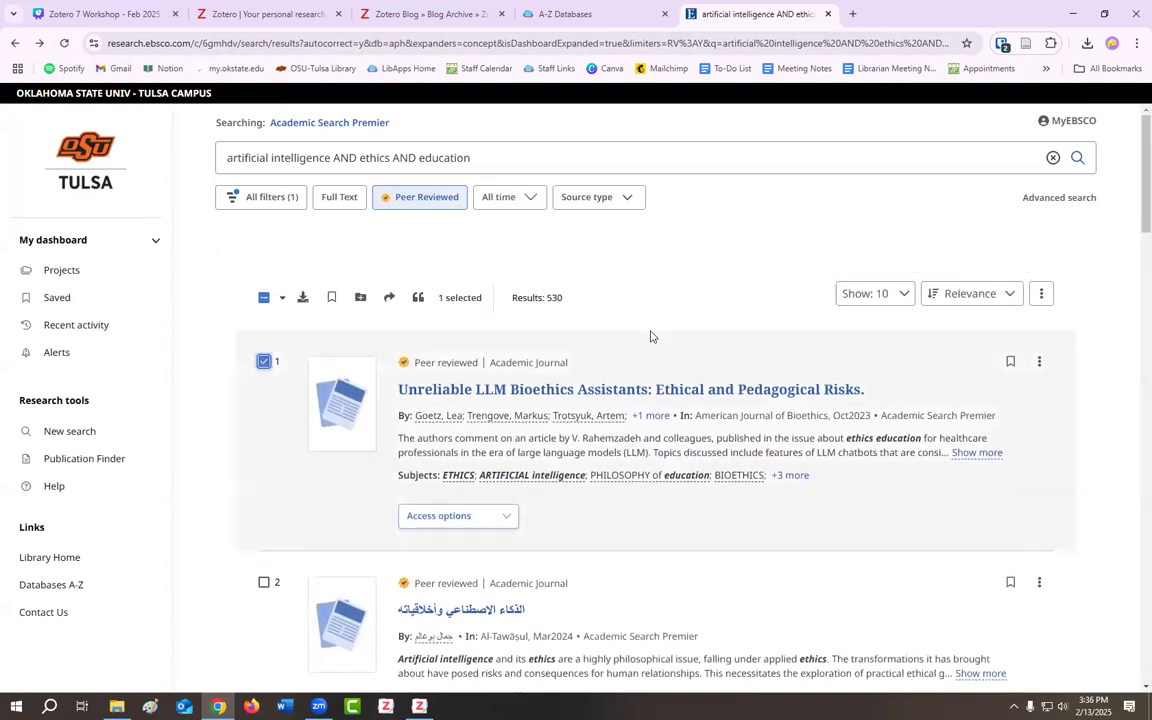
scroll(650, 336, down, 5)
click(264, 323)
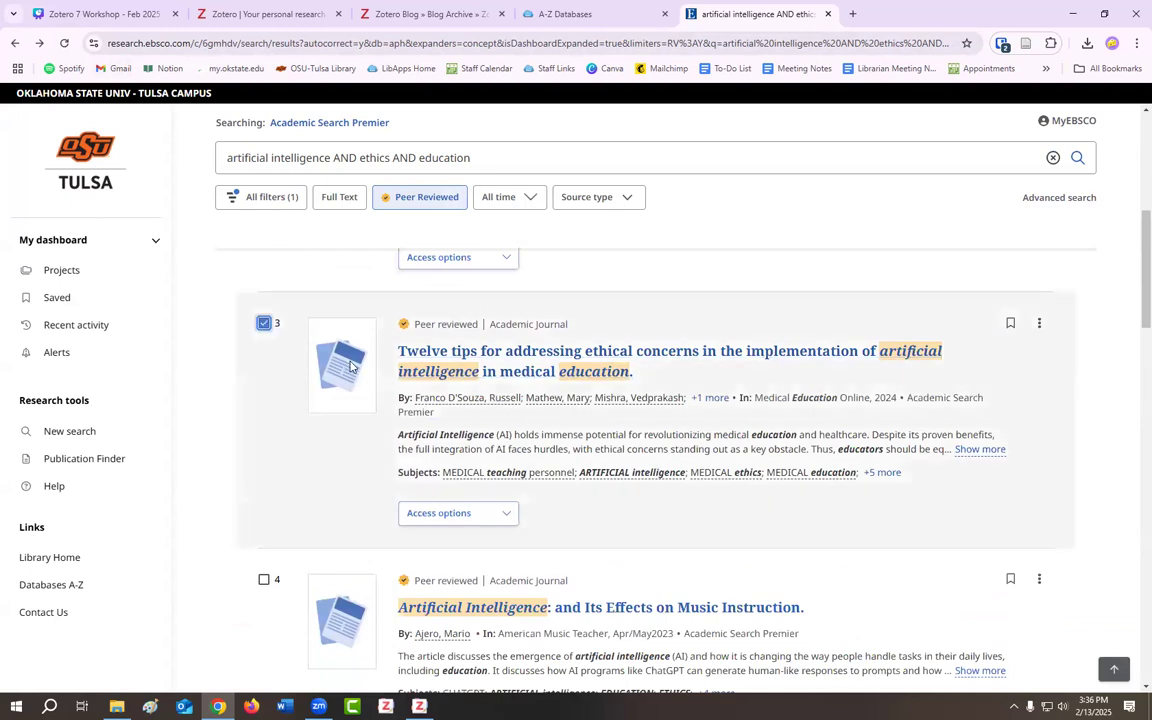
scroll(340, 420, down, 1)
click(265, 442)
scroll(373, 450, down, 2)
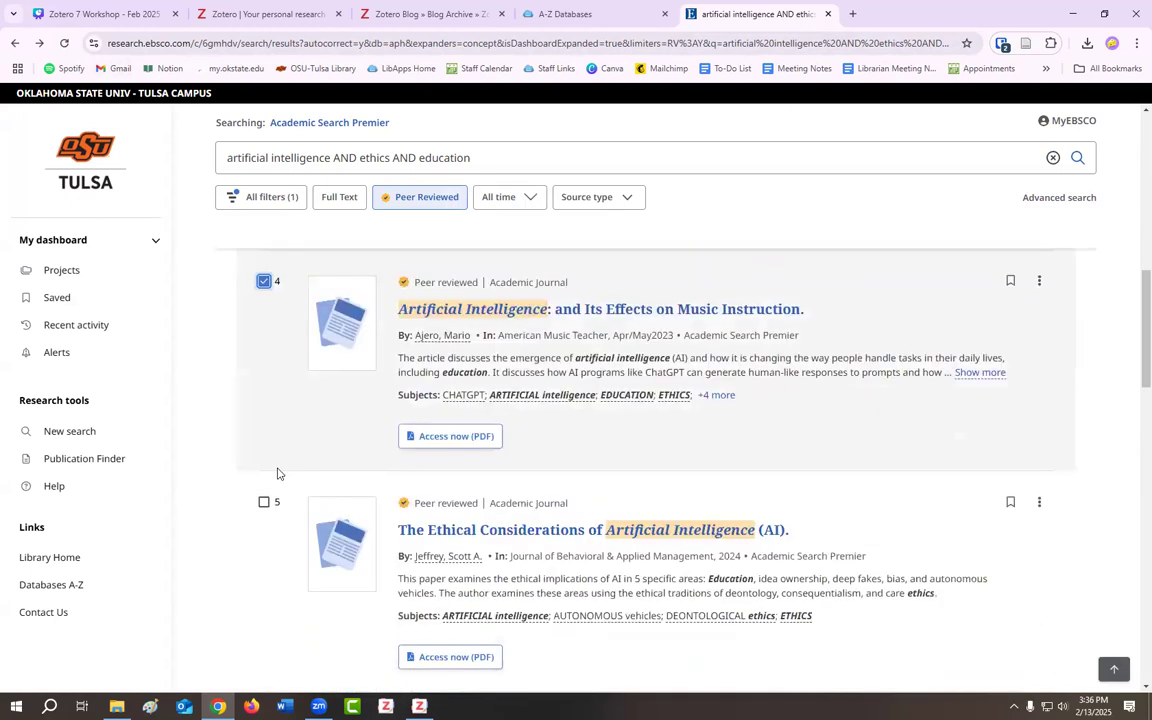
scroll(272, 465, down, 1)
click(264, 457)
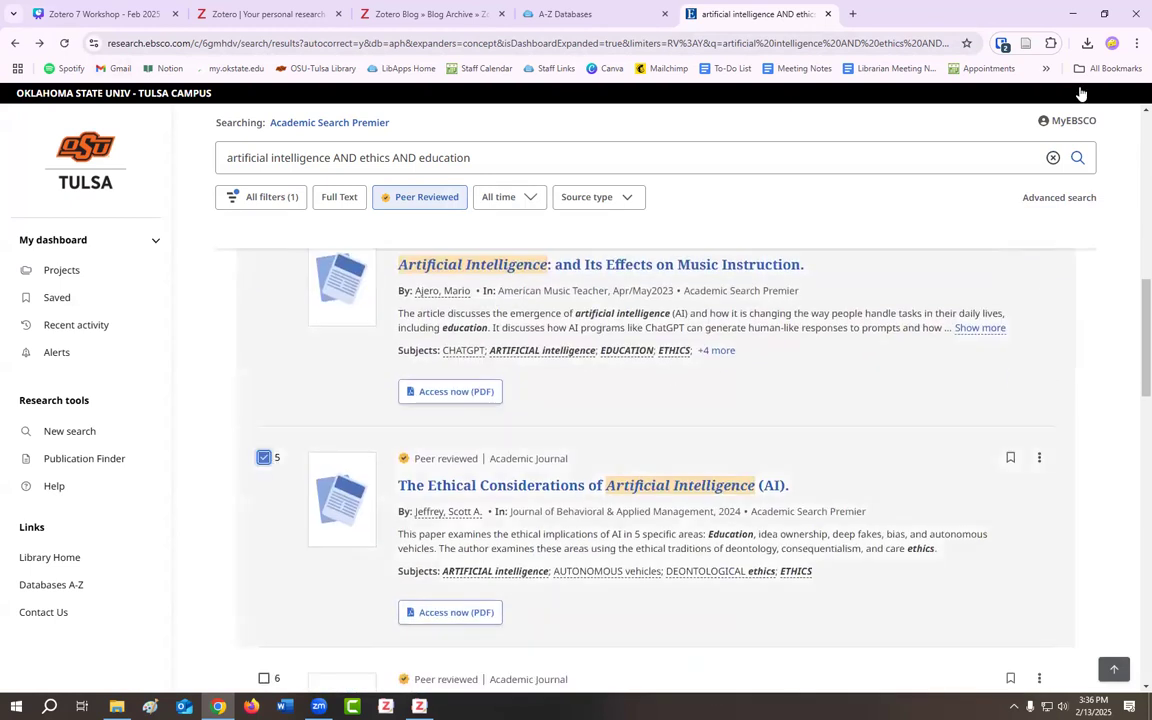
Save the marked results page with Zotero Connector into the AI Ethics collection.
click(1029, 50)
scroll(1067, 225, down, 2)
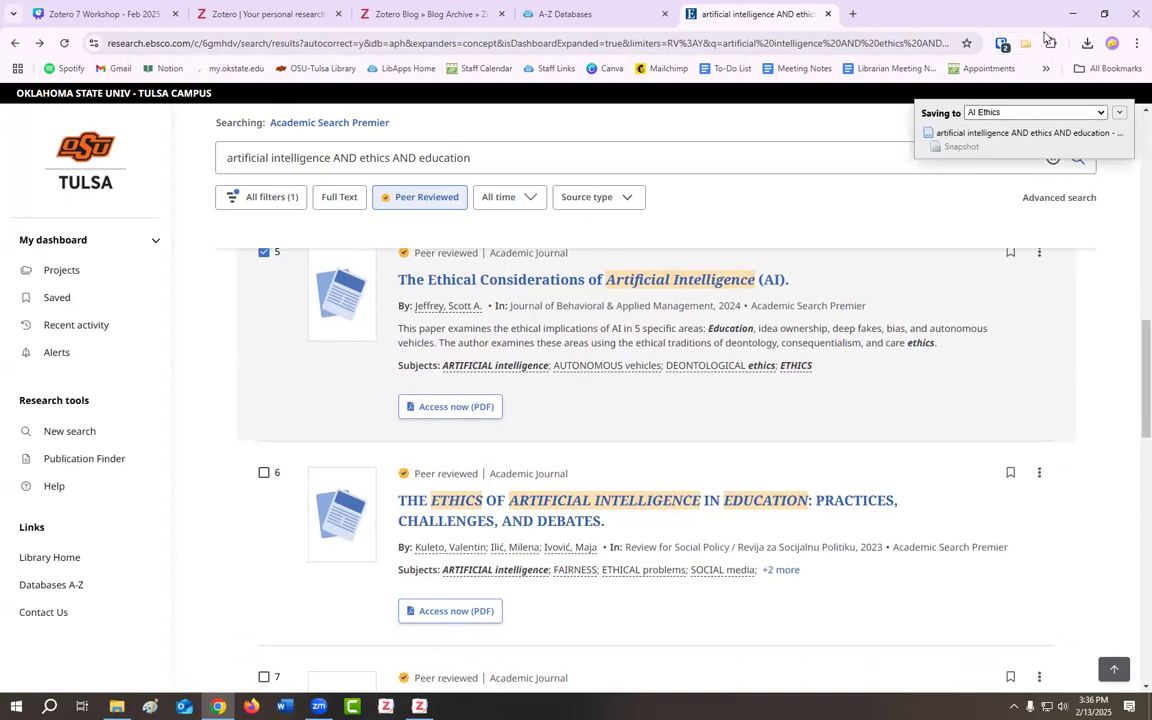
click(1120, 114)
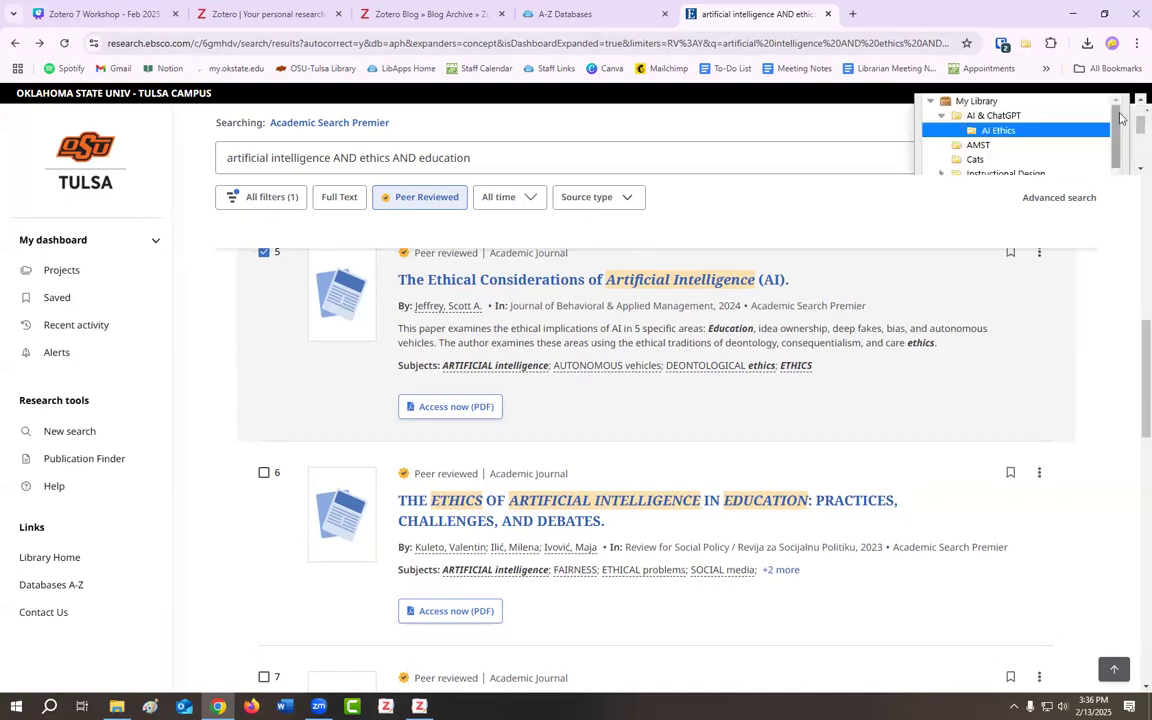
click(1100, 307)
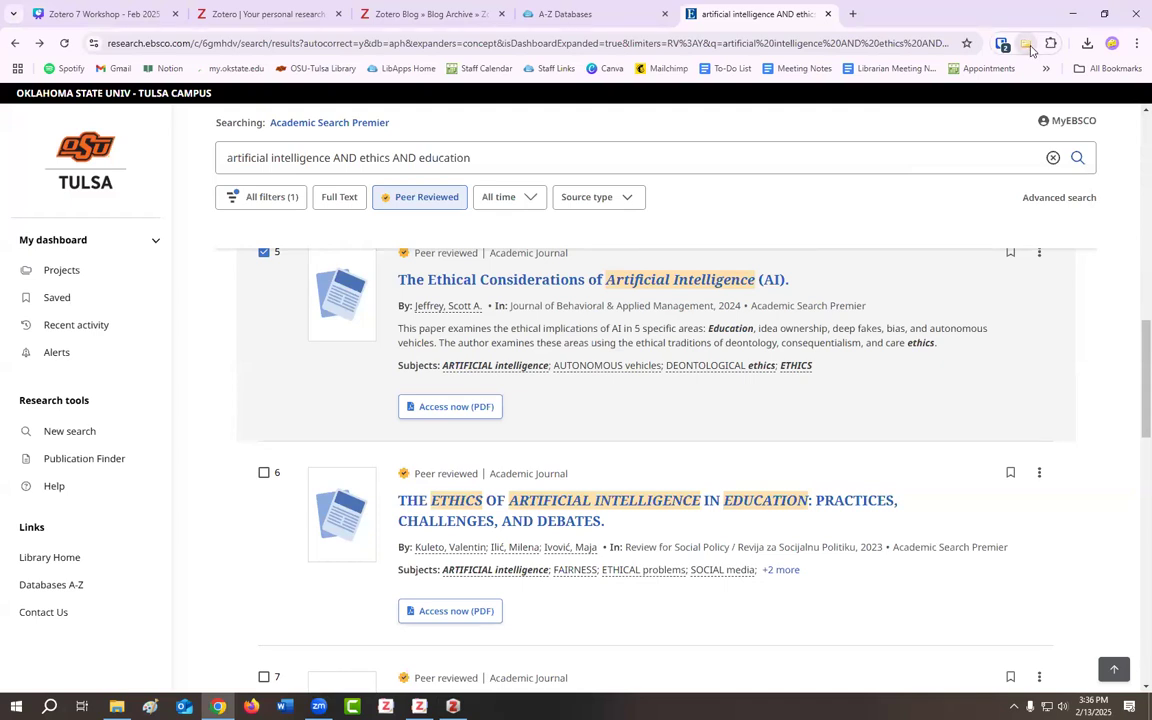
scroll(955, 285, up, 5)
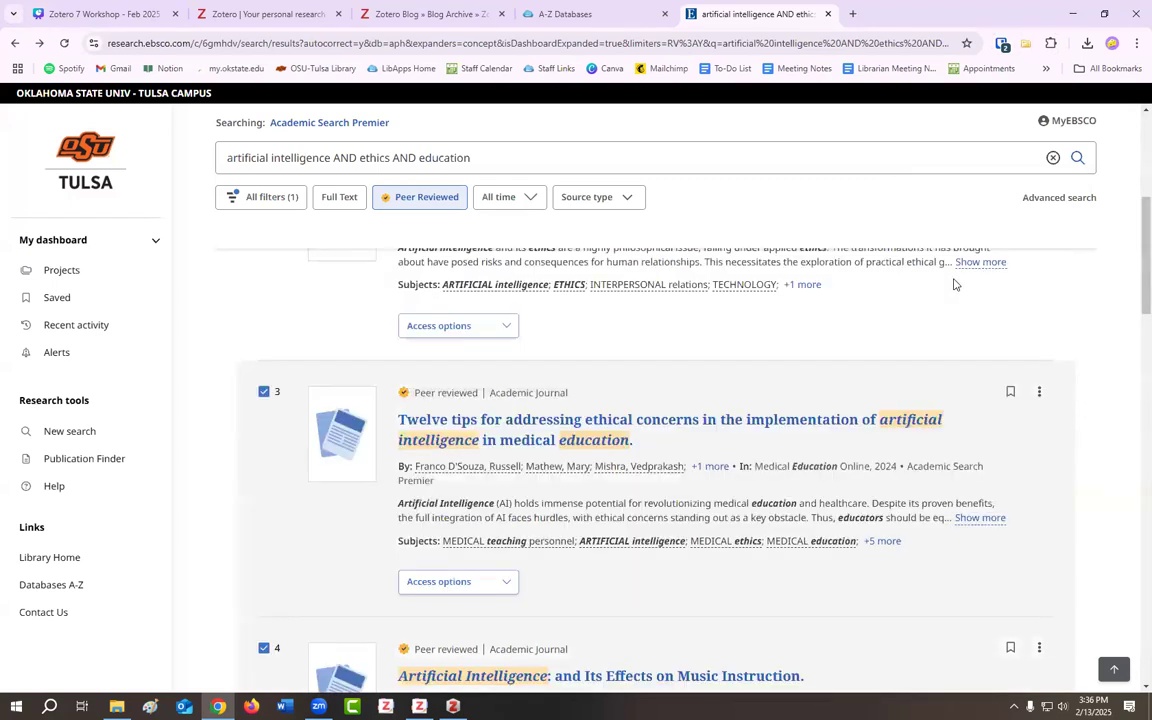
scroll(955, 285, up, 4)
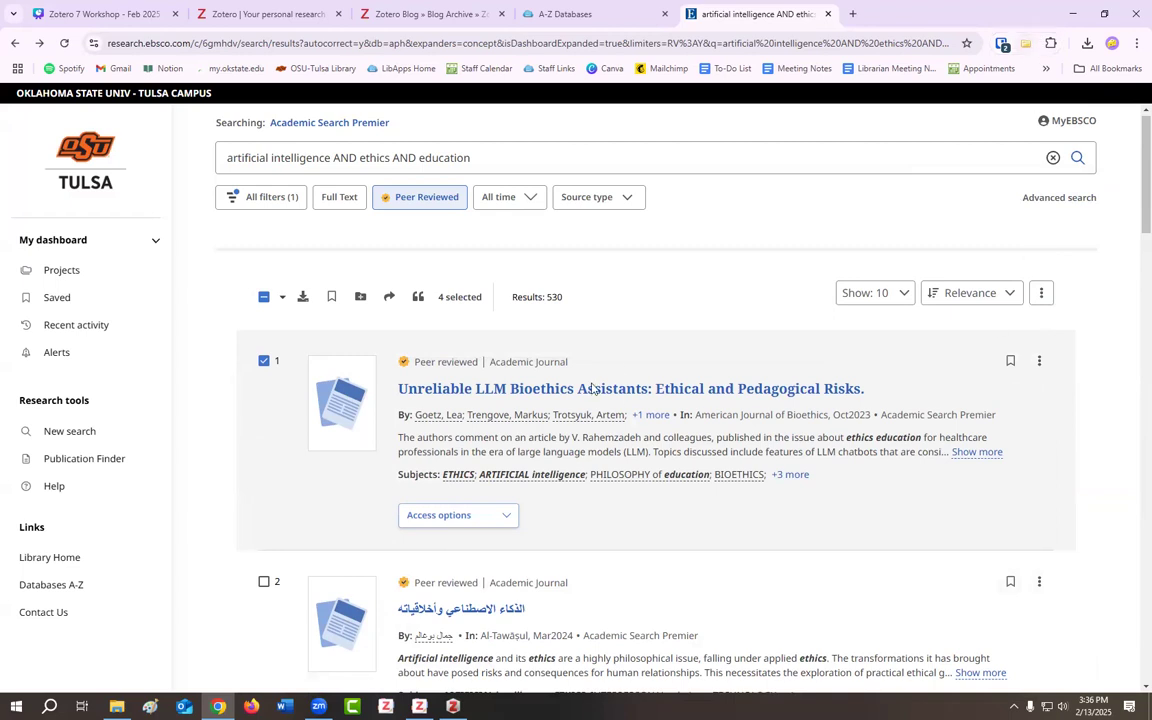
scroll(736, 405, down, 3)
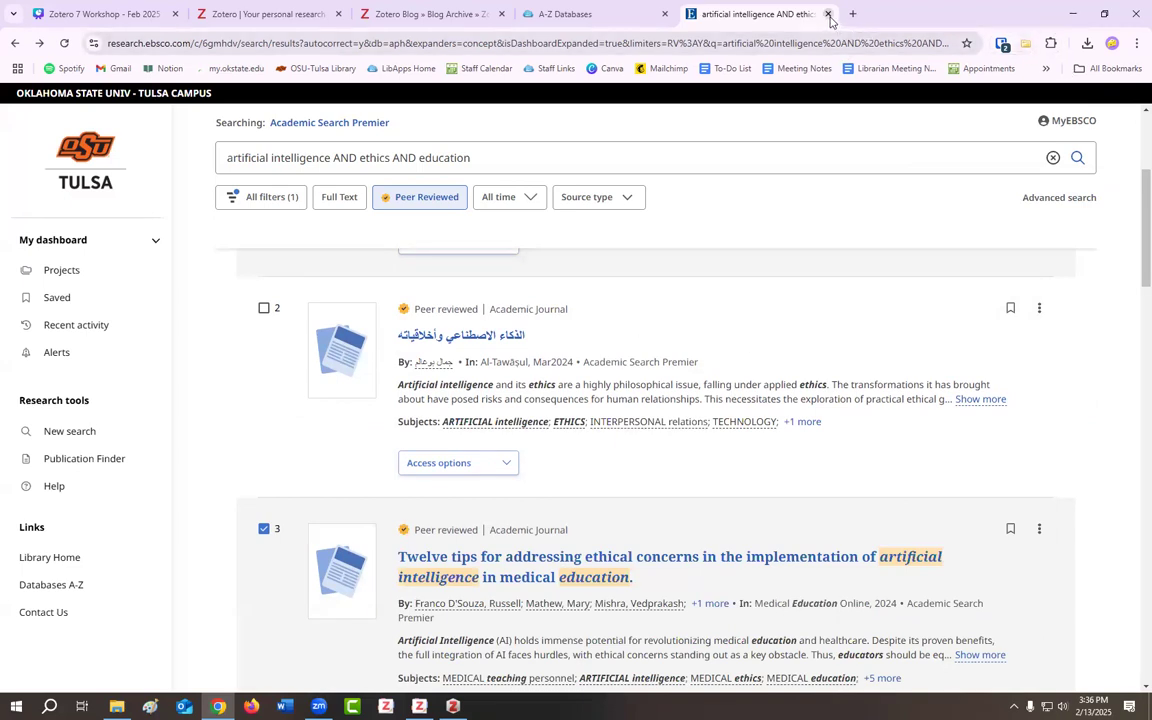
Reopen Academic Search Premier, closing the old results tab and the Zotero Blog tab.
key(ctrl+w)
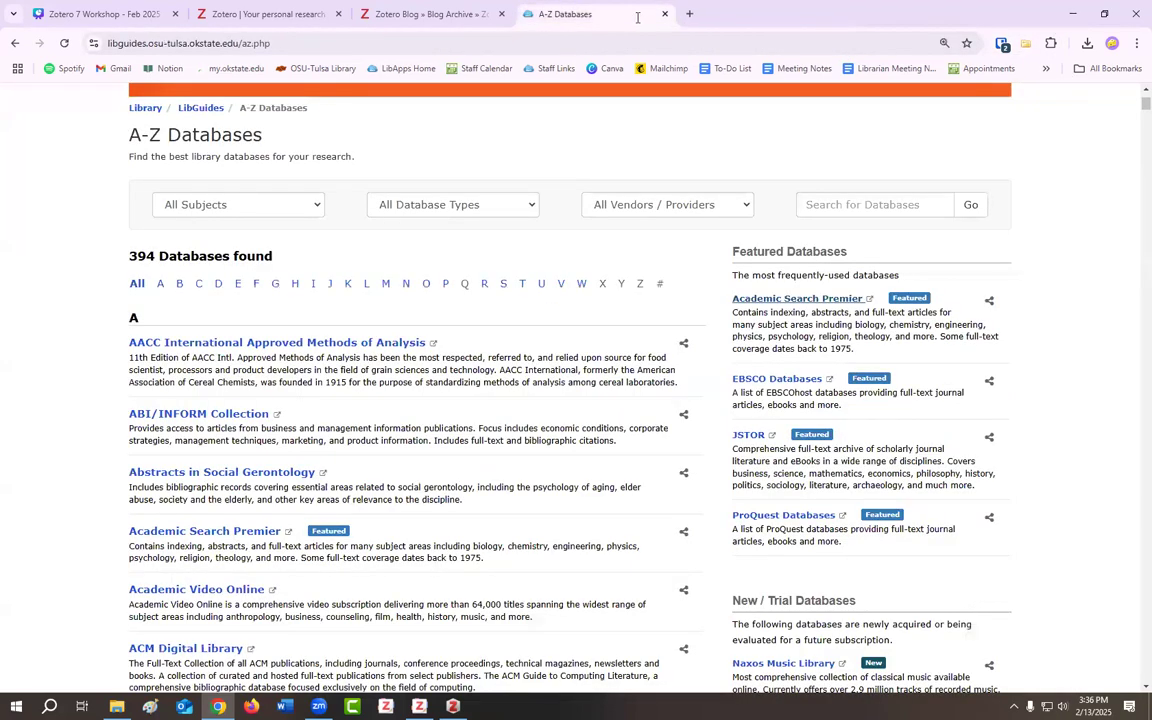
click(797, 299)
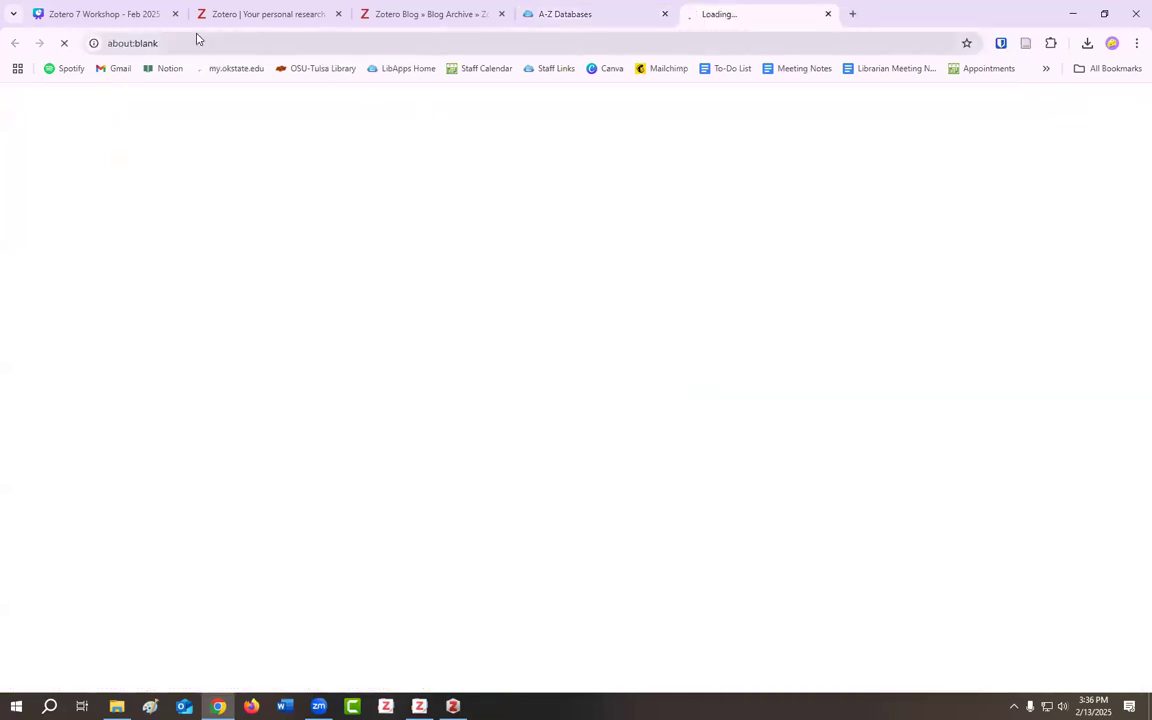
click(501, 14)
Search artificial intelligence AND ethics AND education and limit results to Peer Reviewed.
click(363, 275)
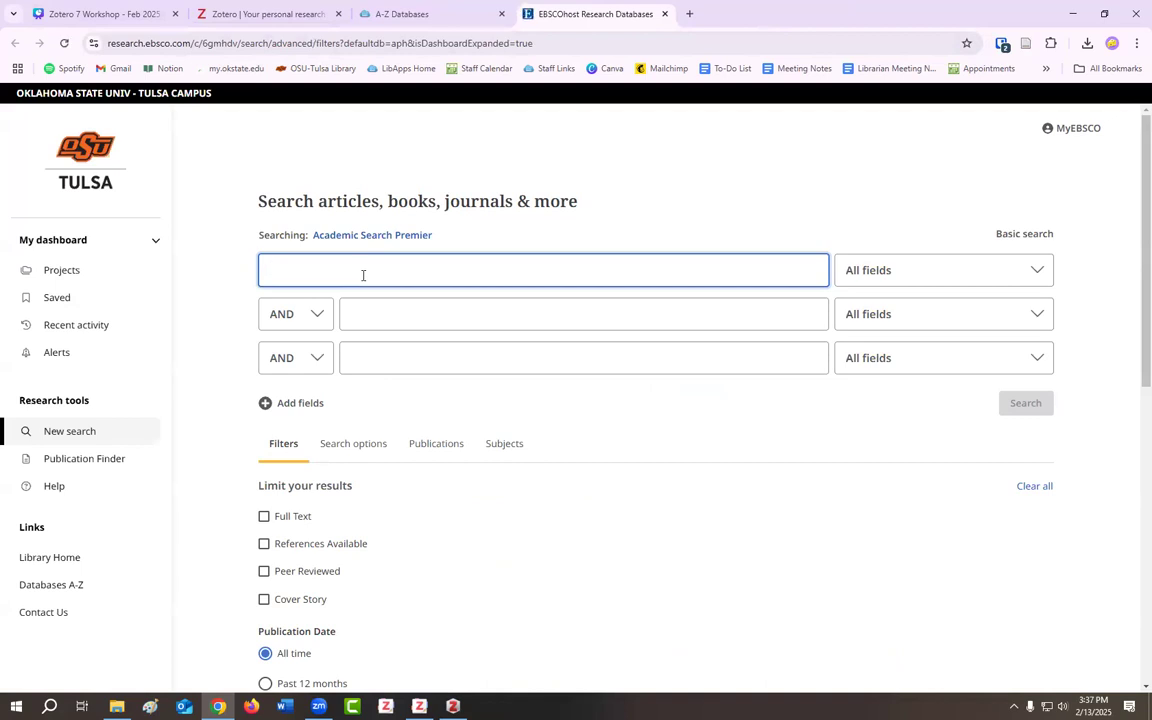
text(artific)
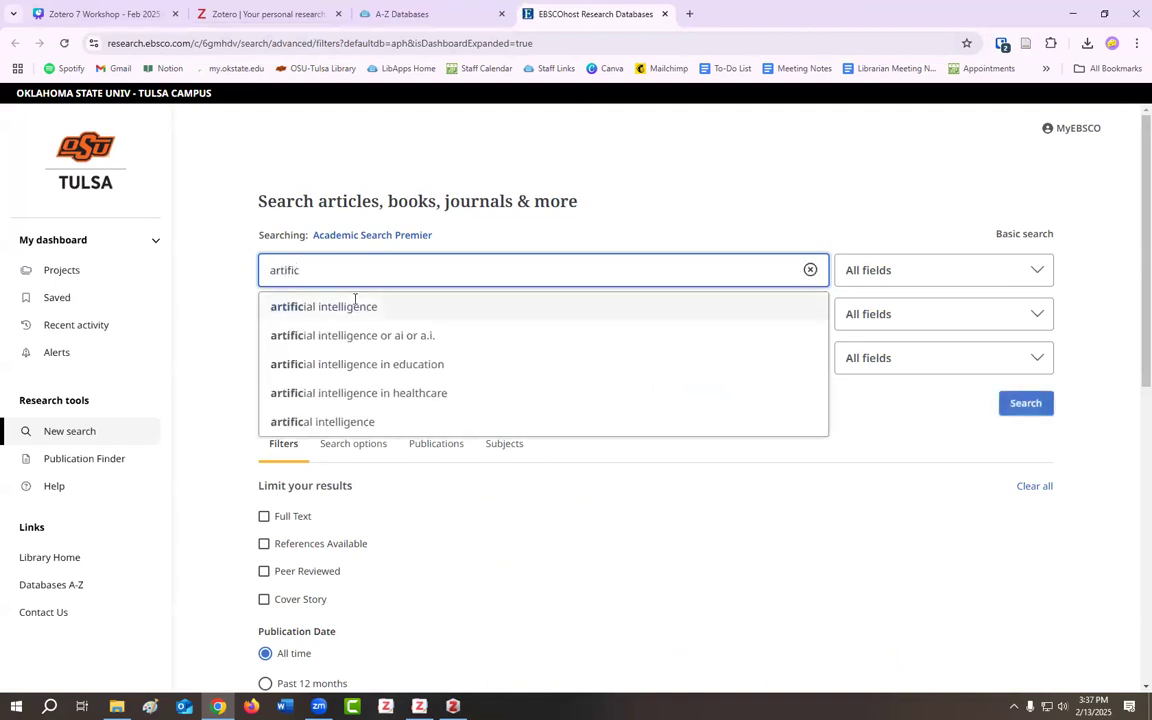
click(437, 314)
key(Tab)
text(ethics)
key(Tab)
key(Tab)
text(education)
key(Return)
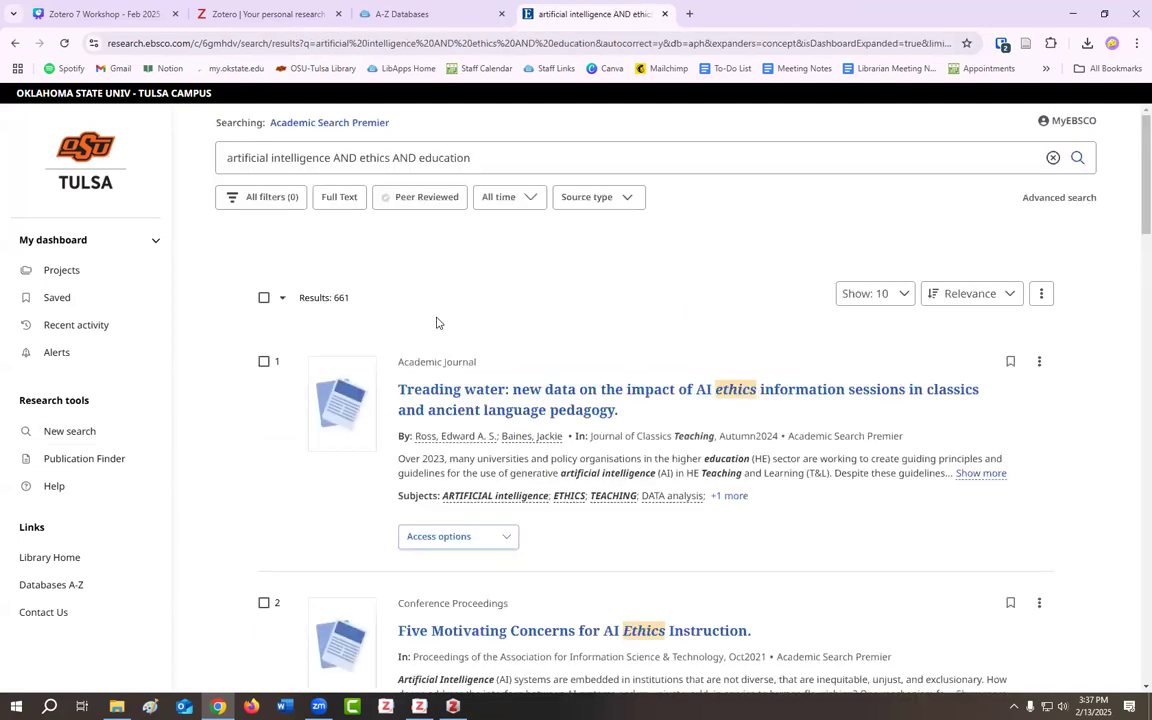
click(437, 197)
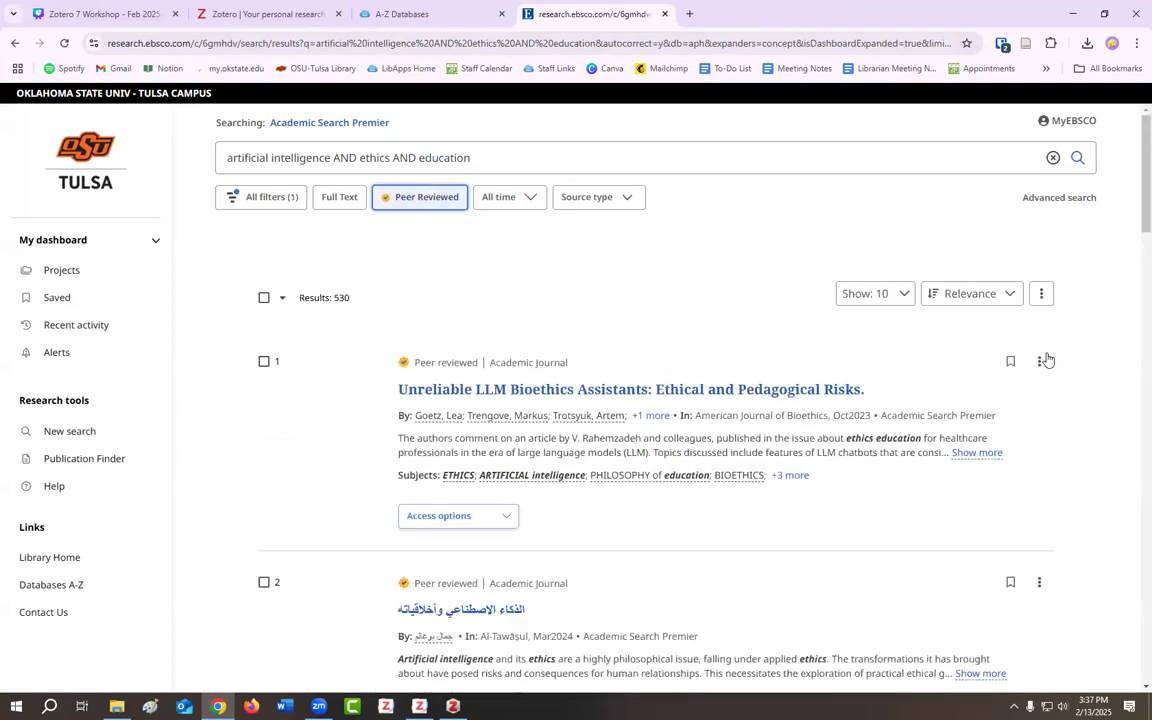
Save six articles, from Unreliable LLM Bioethics to Robots in Libraries, into AI Ethics.
click(1026, 45)
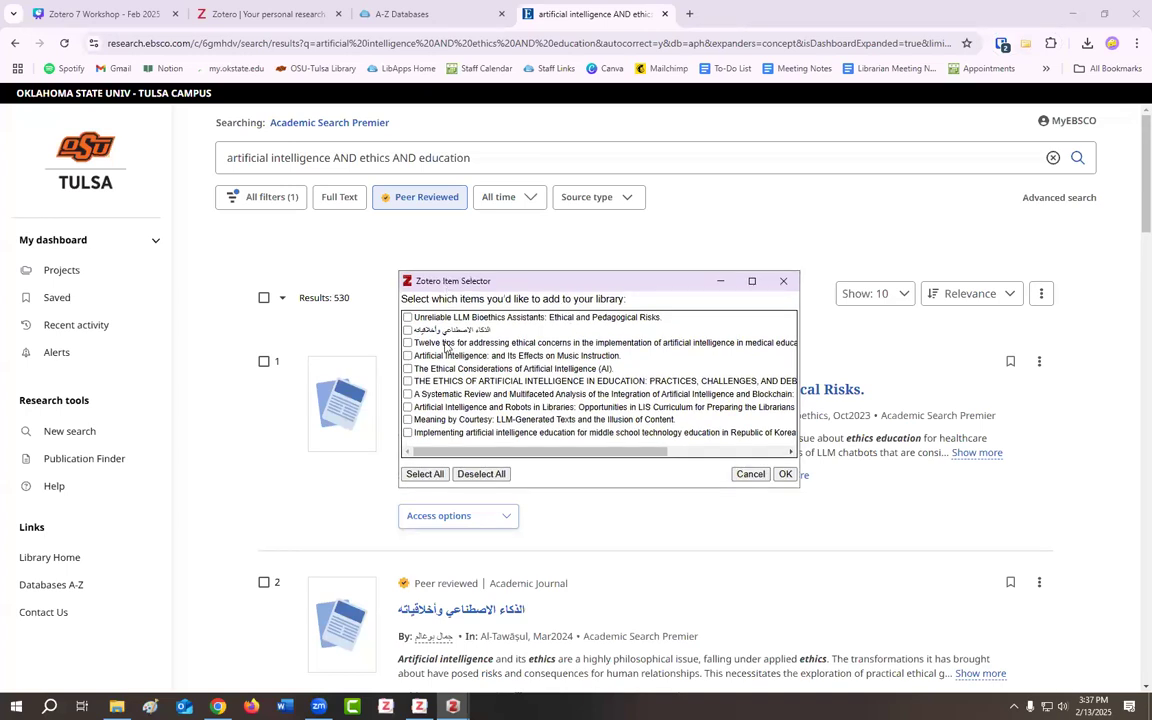
click(407, 318)
click(407, 343)
click(407, 356)
click(407, 369)
click(408, 395)
click(407, 408)
click(784, 474)
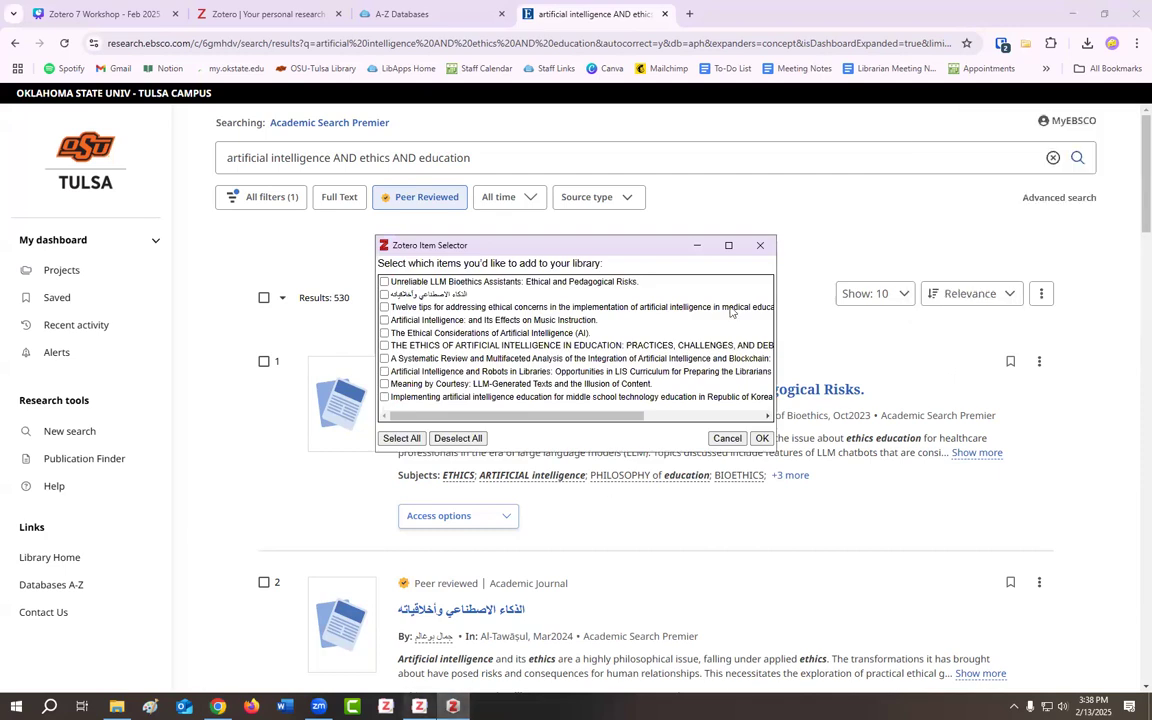
Move the three EBSCO search-results page entries in AI Ethics to the trash.
click(760, 245)
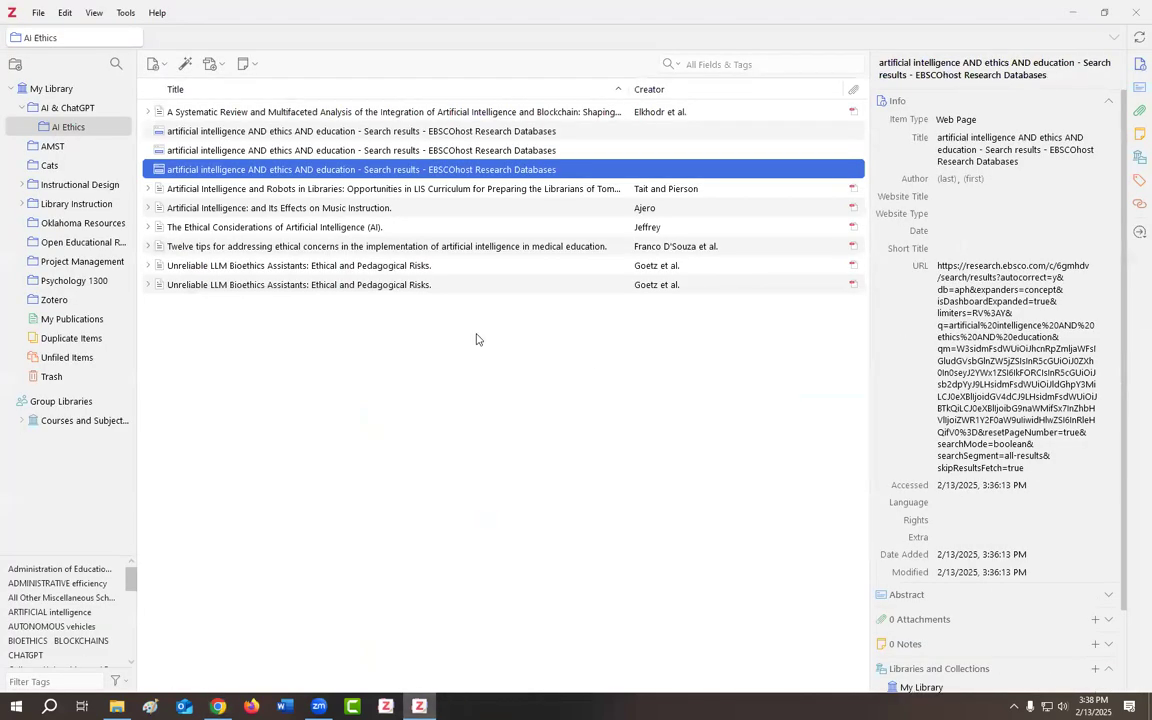
click(813, 210)
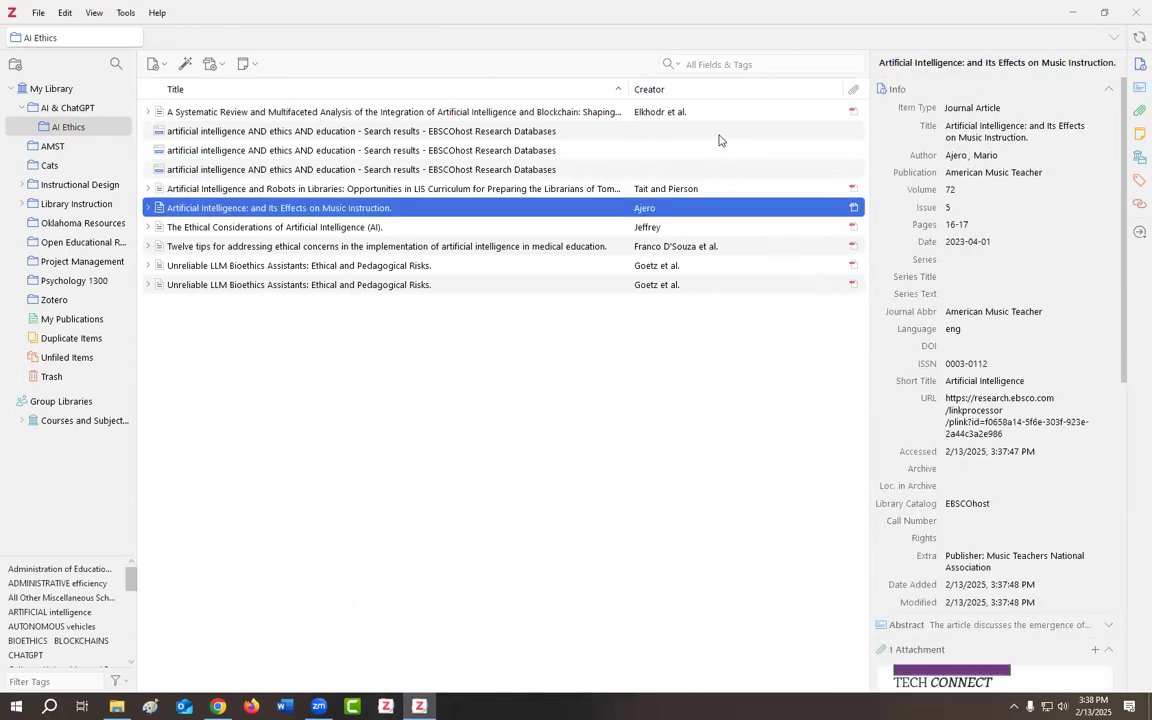
click(648, 130)
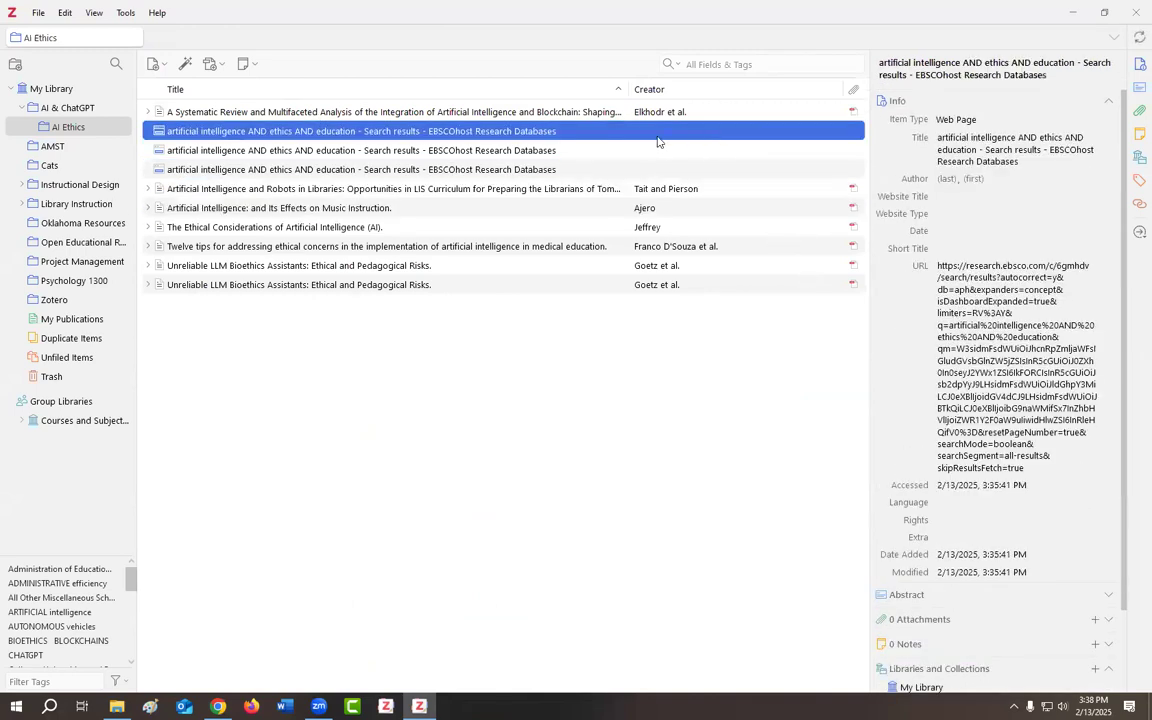
ctrl+click(528, 170)
ctrl+click(526, 151)
right_click(536, 138)
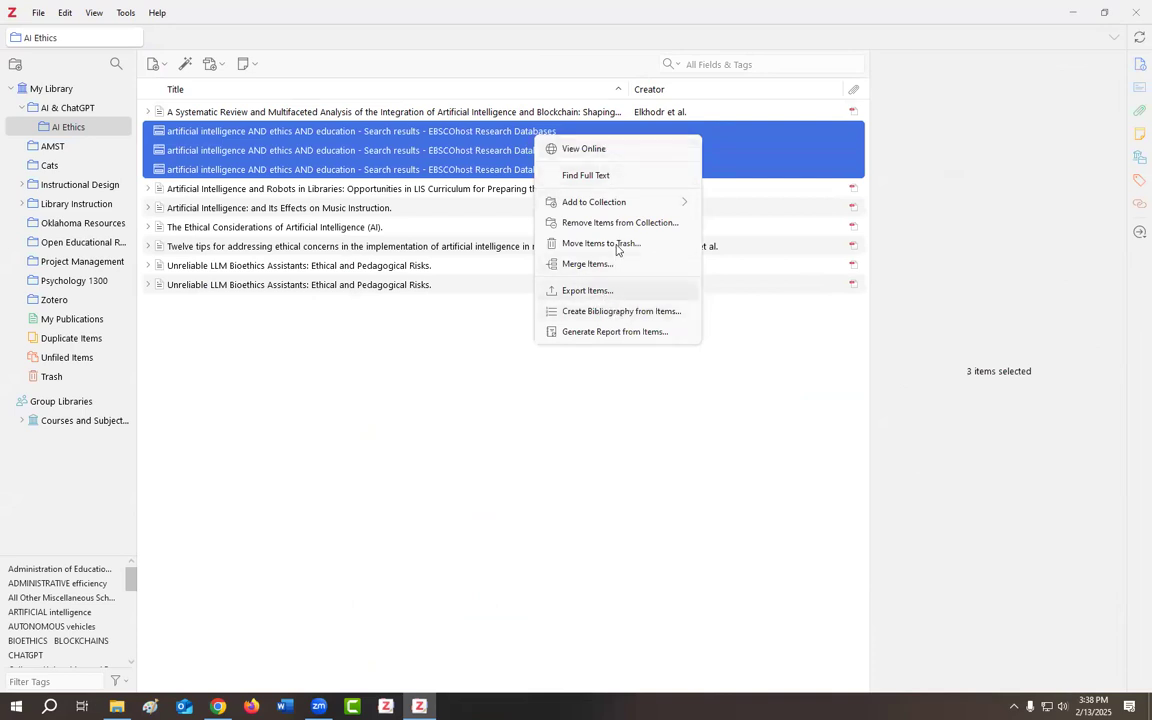
click(600, 243)
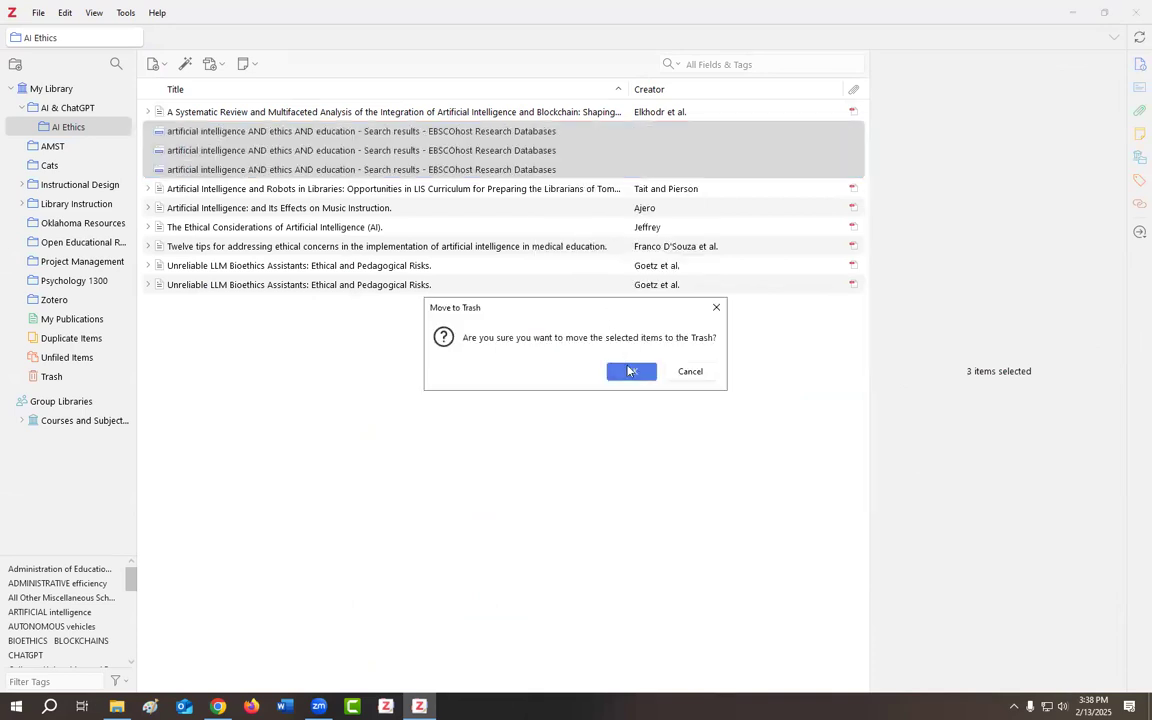
key(Return)
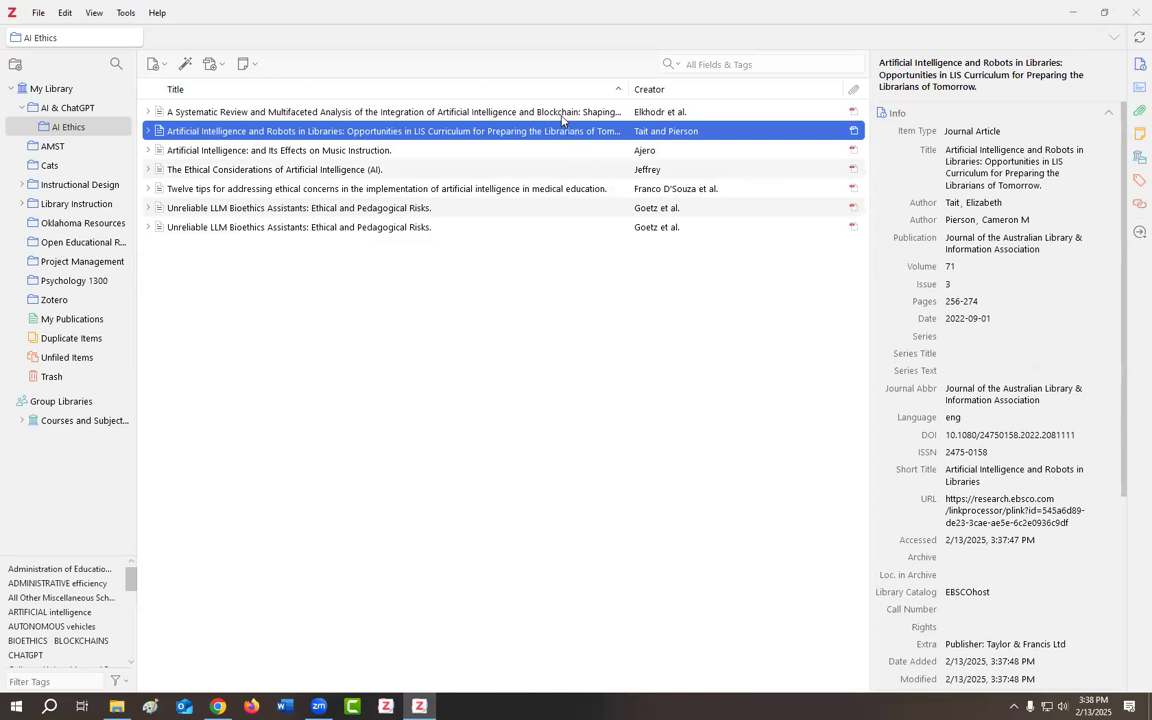
Trash the duplicate Unreliable LLM Bioethics Assistants entry.
click(561, 116)
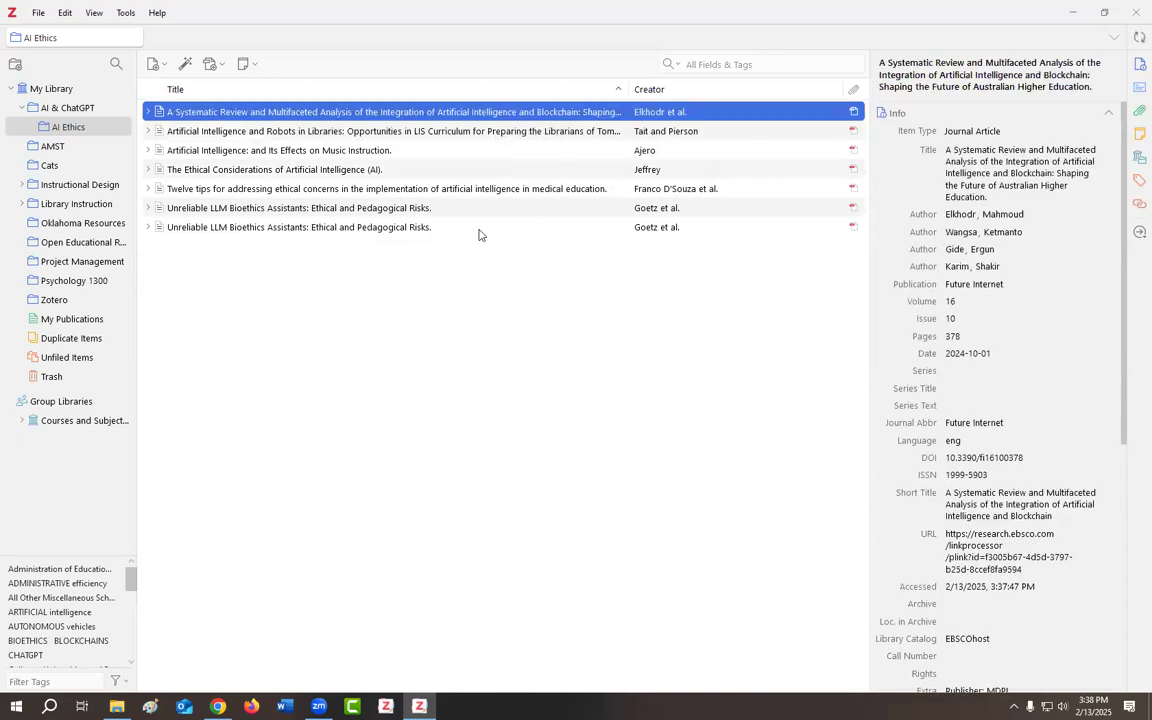
click(480, 230)
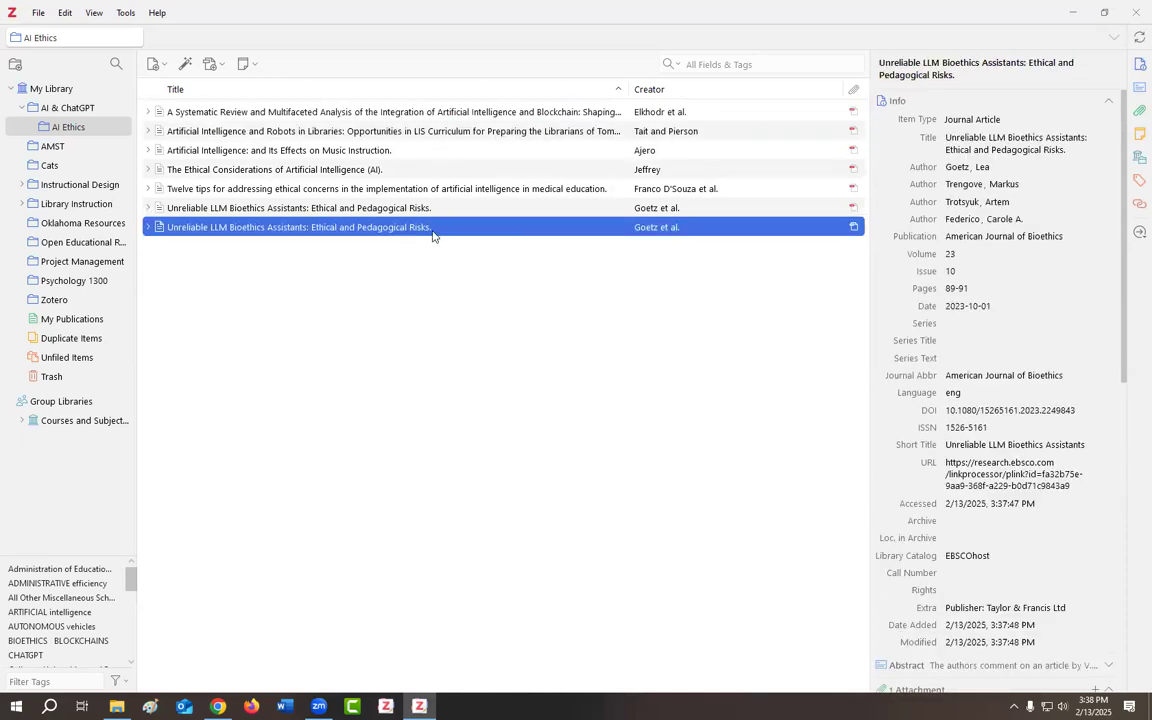
right_click(433, 236)
click(465, 443)
click(628, 372)
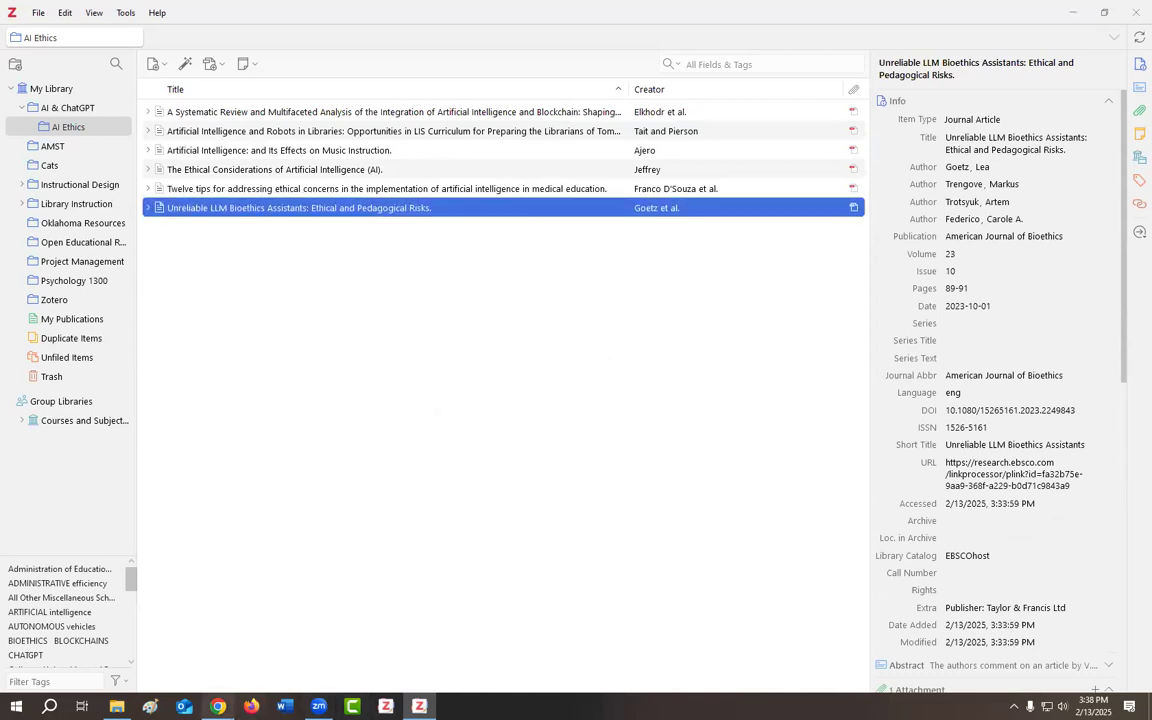
Return to the EBSCO results in Chrome and open a new browser tab.
mouse_move(218, 706)
click(200, 640)
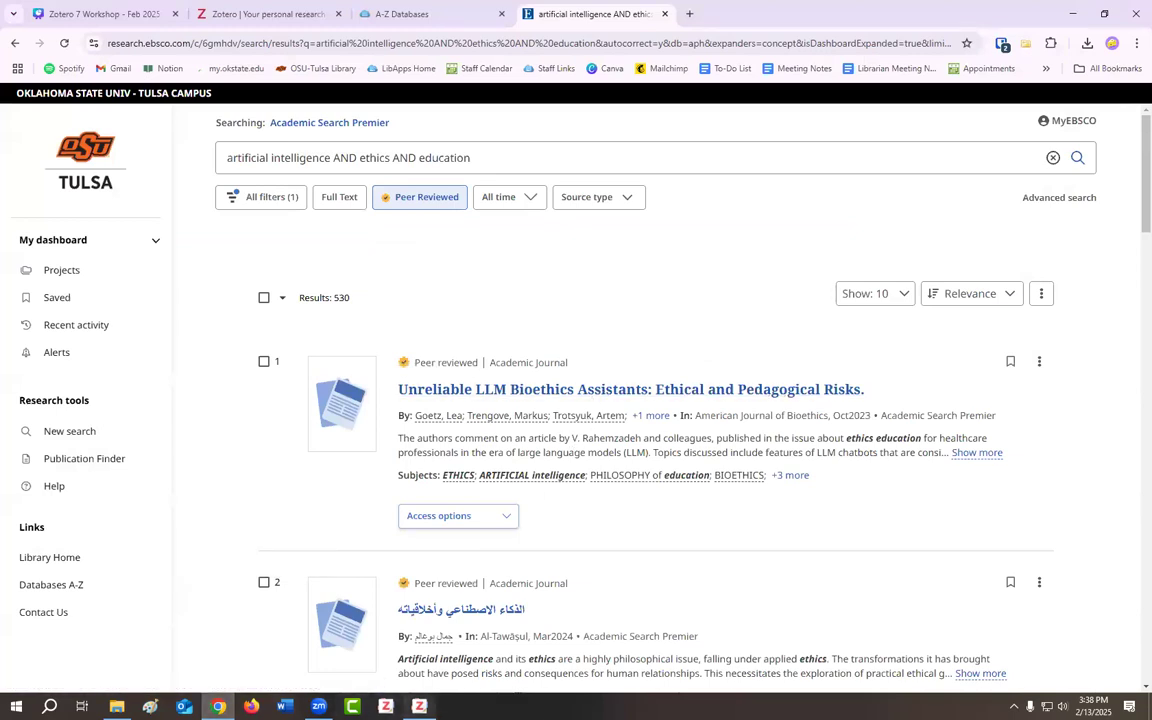
click(420, 707)
click(589, 111)
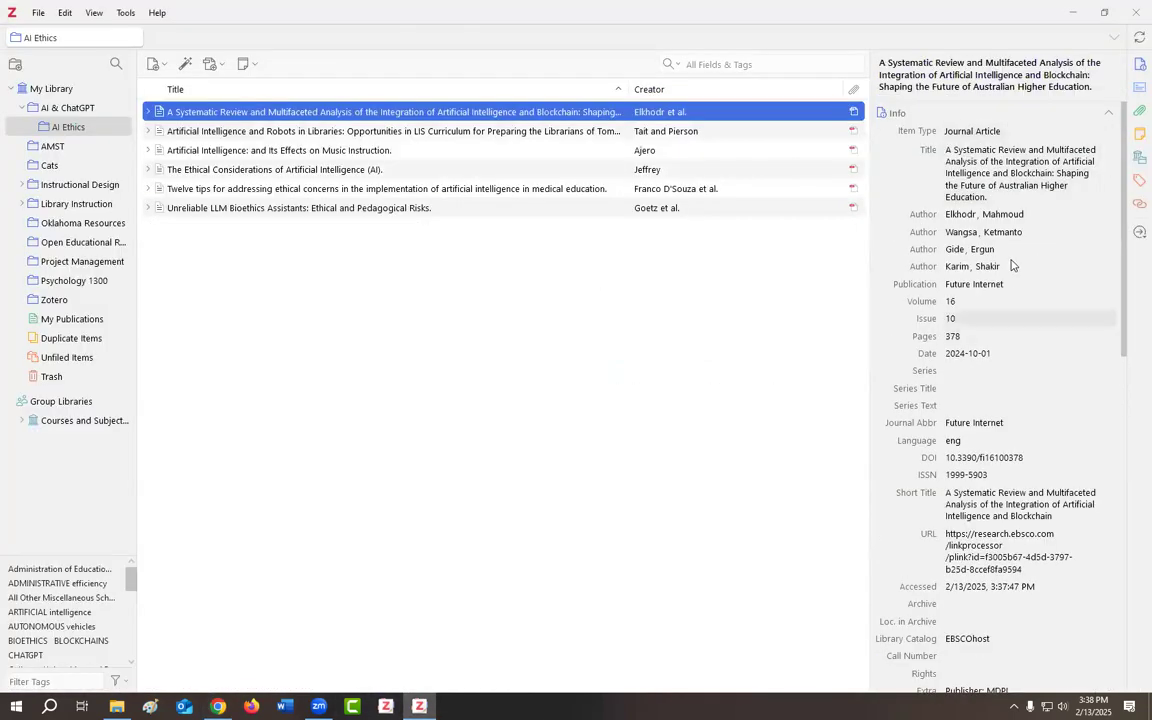
mouse_move(218, 706)
click(200, 600)
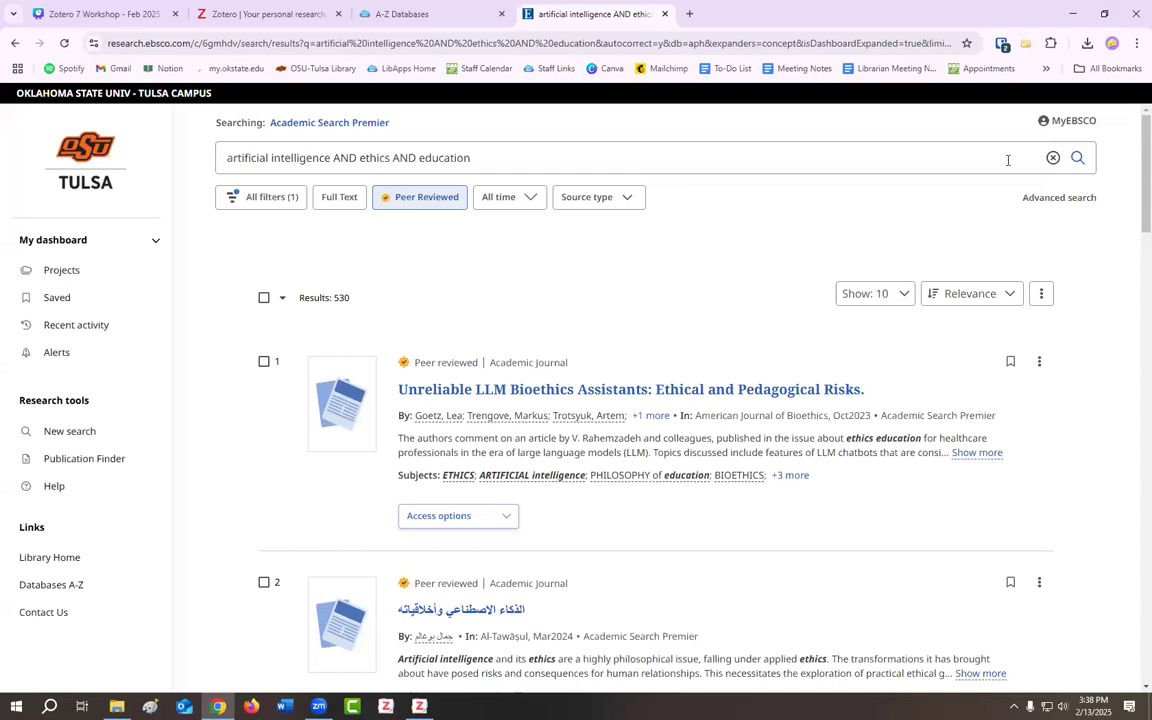
click(689, 13)
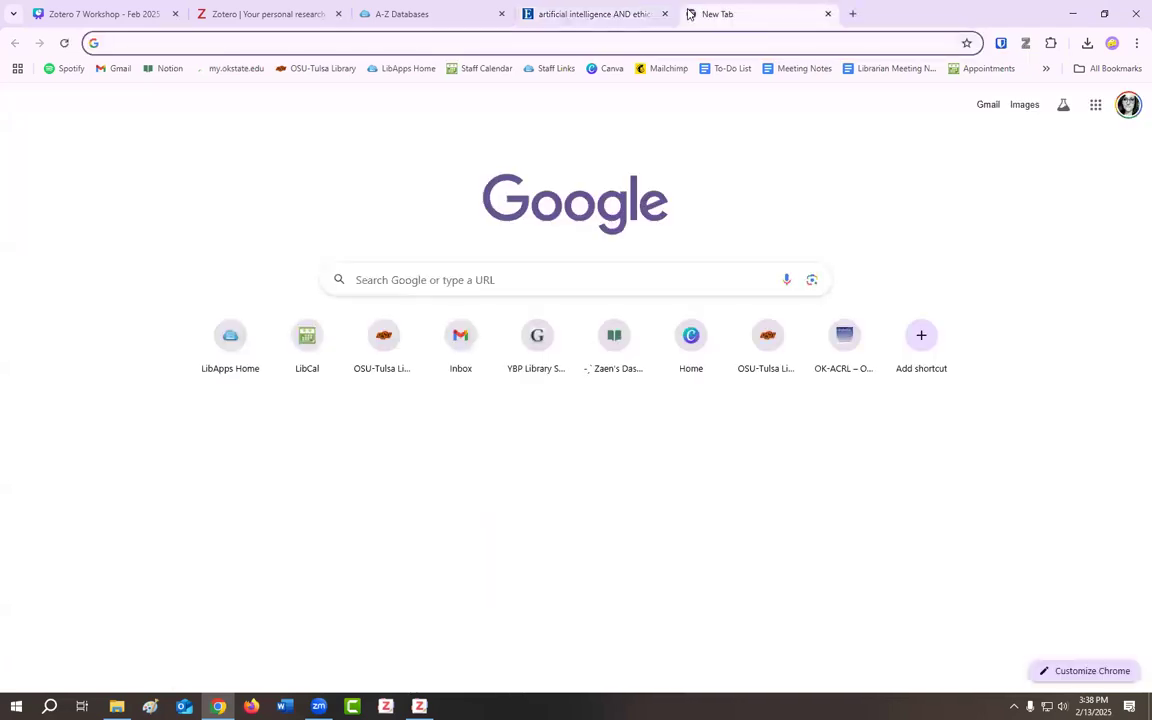
Open Google Scholar via web search and query 'artificial intelligence AND ethics AND education'.
text(google scholar)
key(Return)
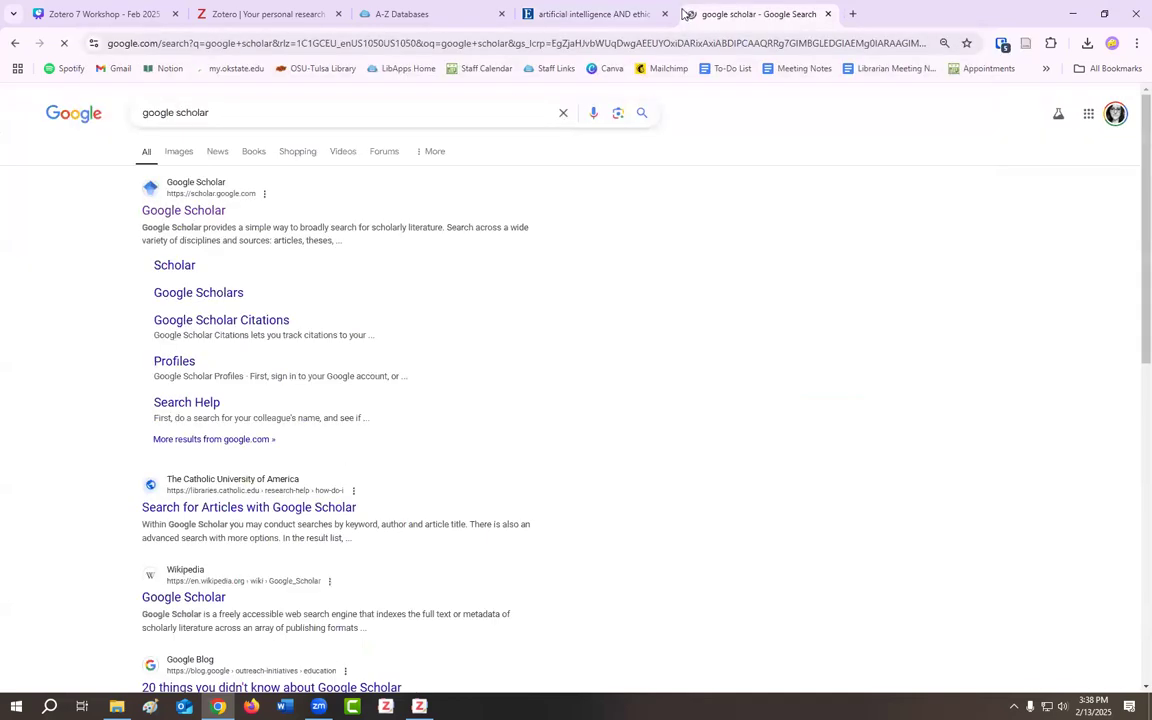
click(188, 212)
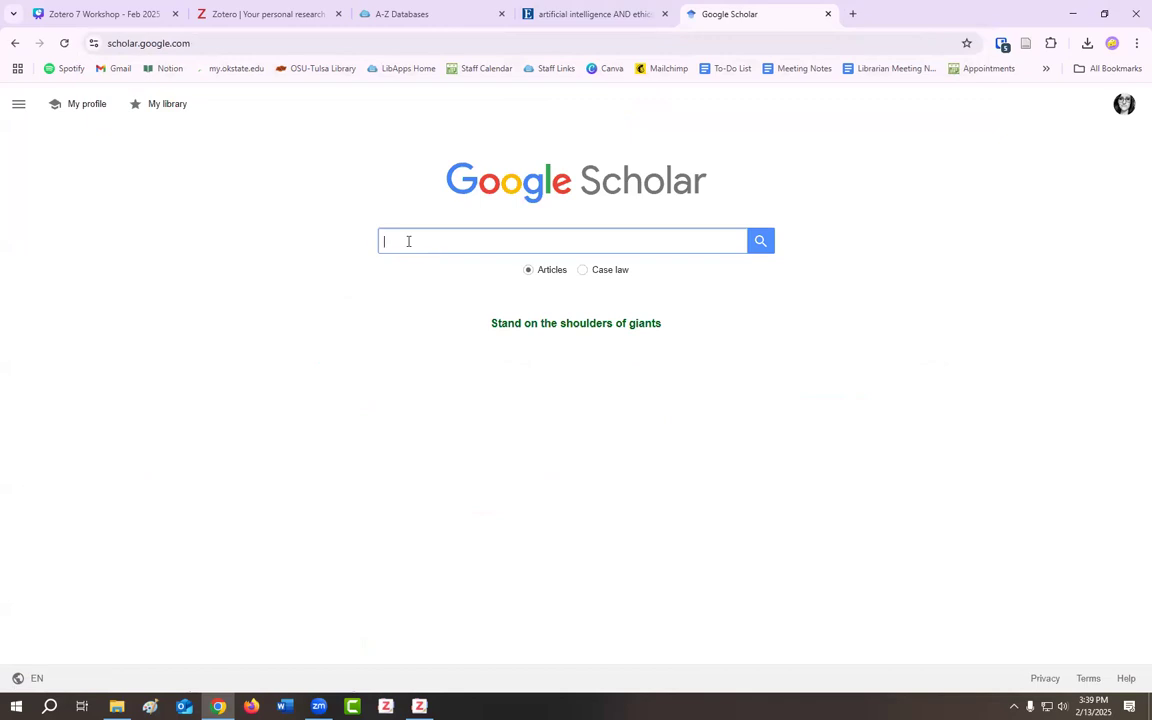
text(tific)
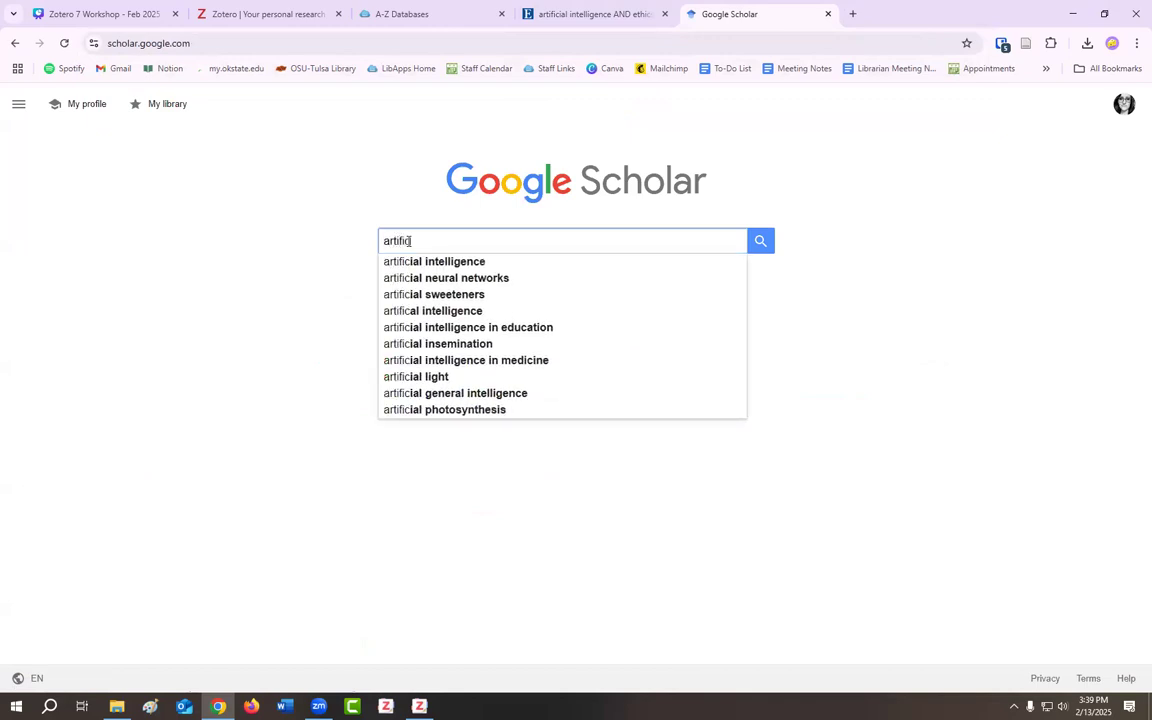
text(ial intelligenc)
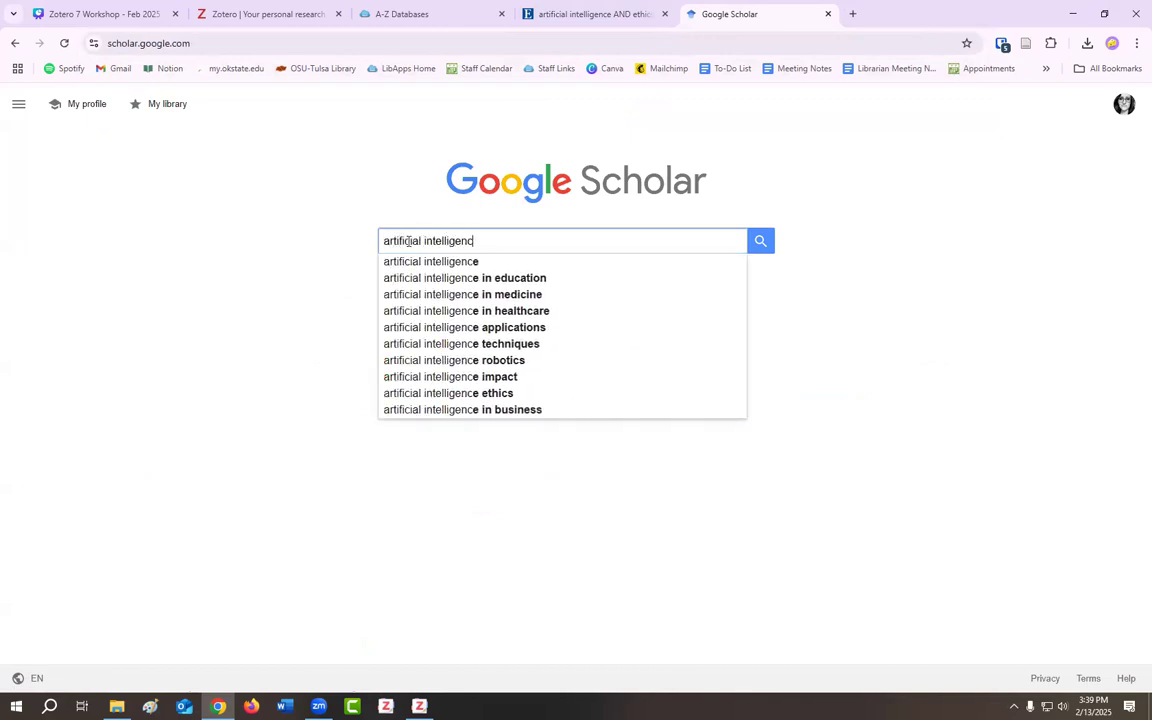
text(e AND ethics AND education)
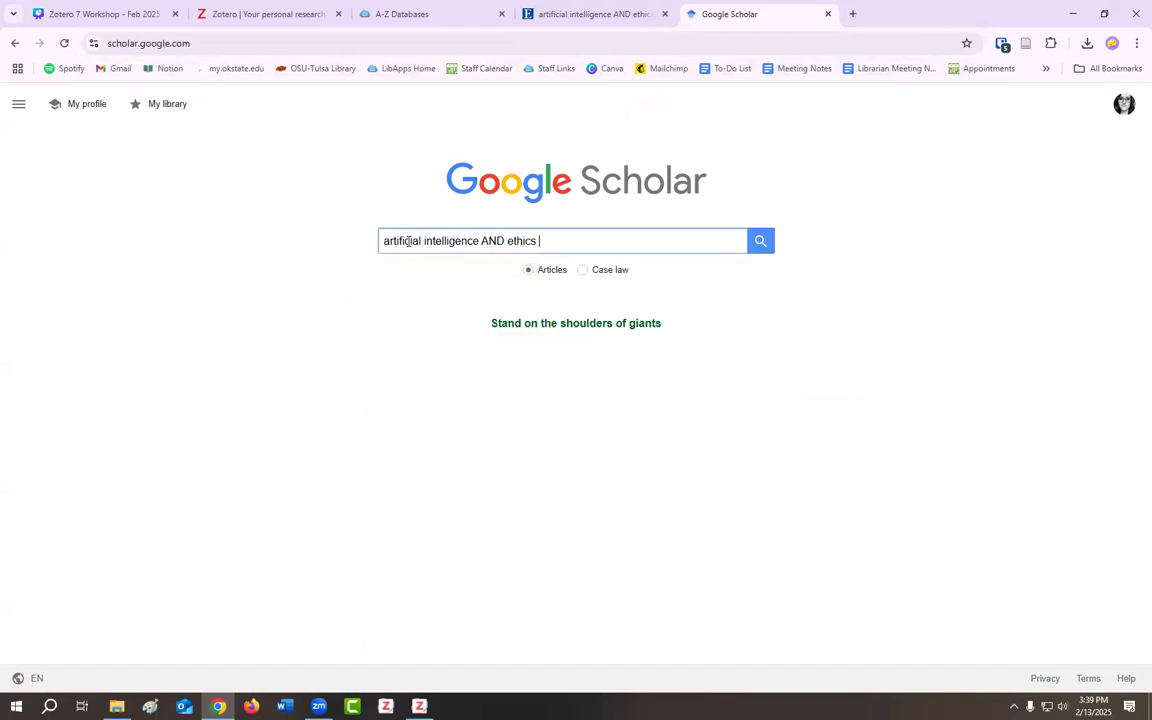
click(762, 244)
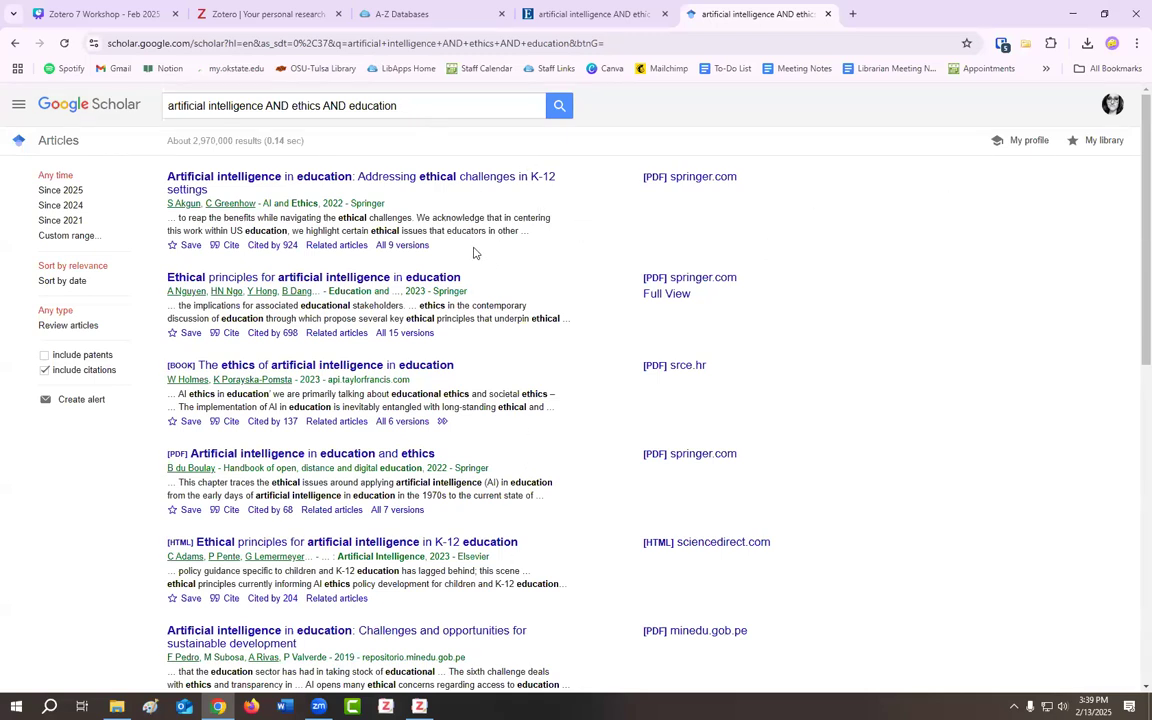
Save the K-12 ethical challenges article and other ticked Scholar results into AI Ethics.
click(1025, 44)
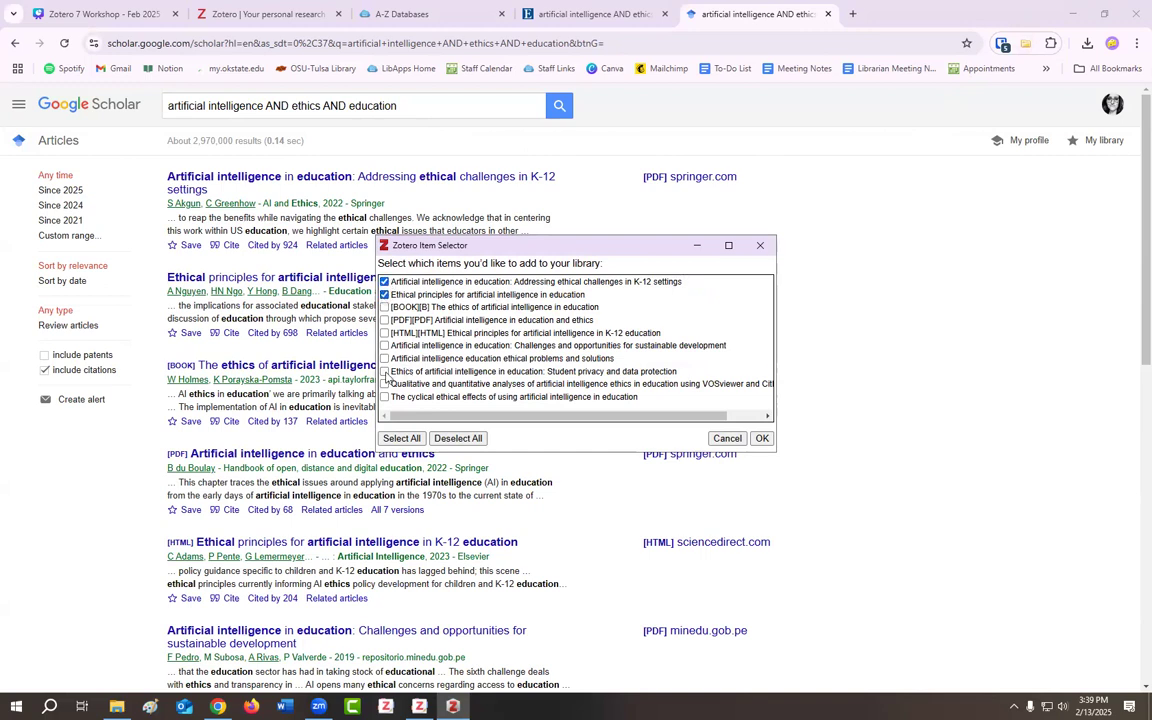
click(384, 384)
click(384, 397)
click(761, 438)
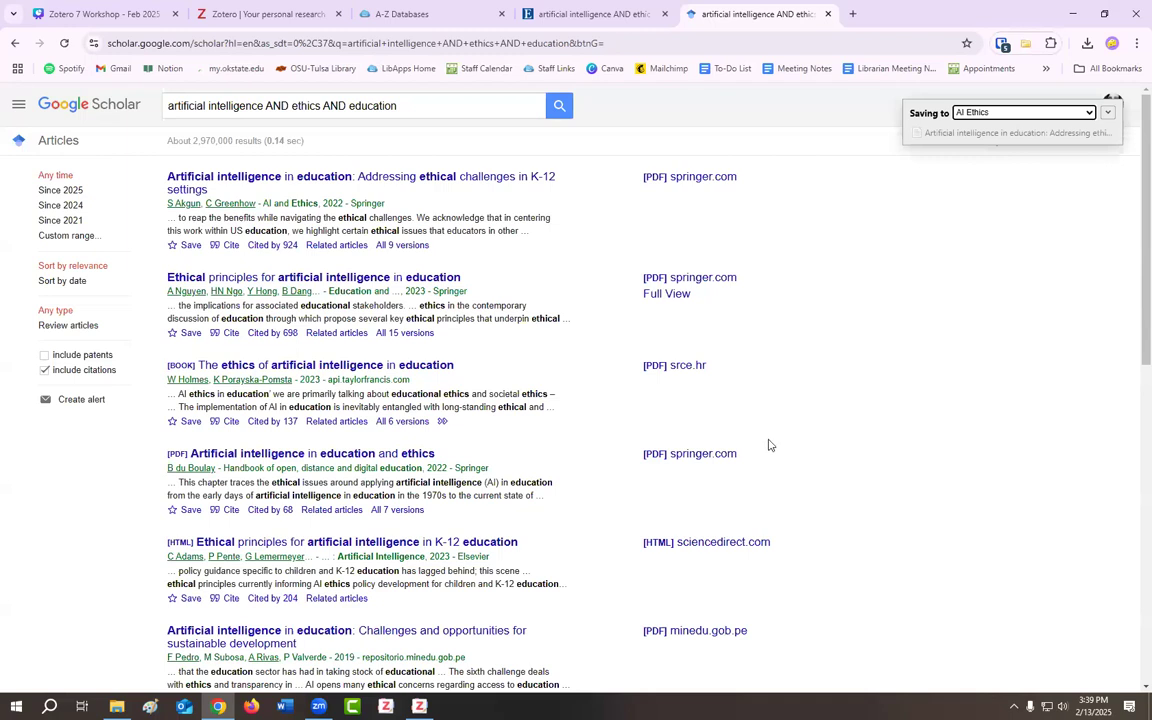
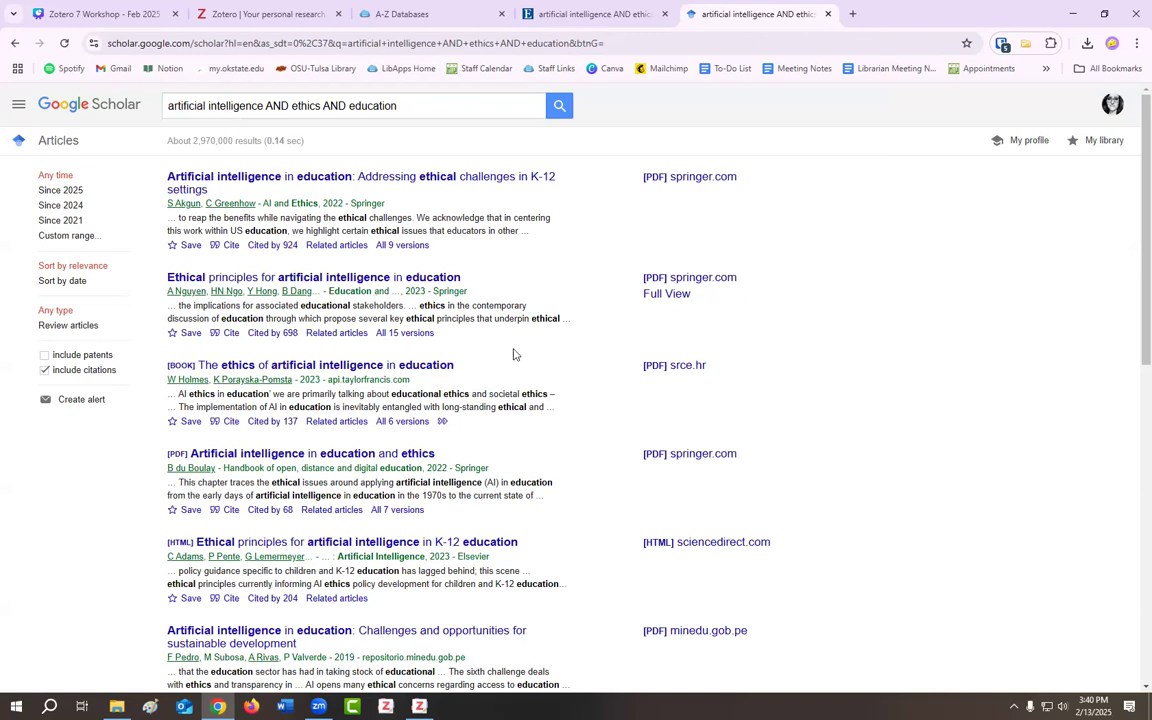
Open the Springer 'Artificial Intelligence in Education and Ethics' PDF and save it to Zotero with the Connector.
click(268, 369)
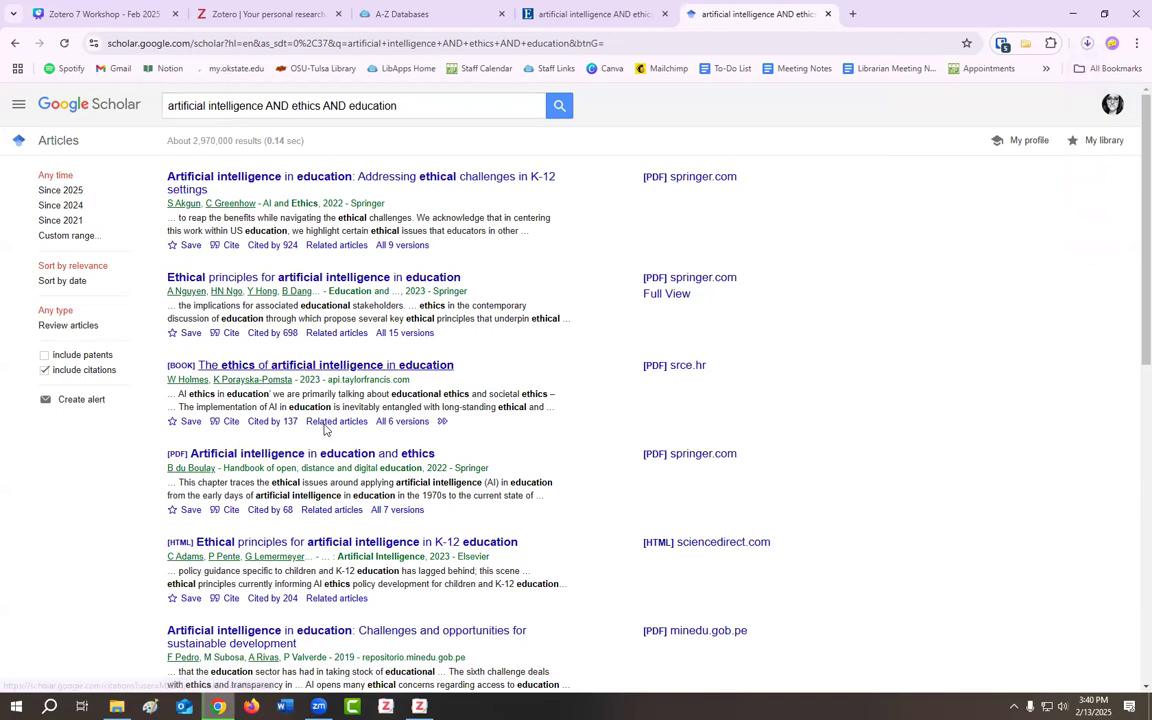
scroll(612, 319, down, 1)
click(299, 390)
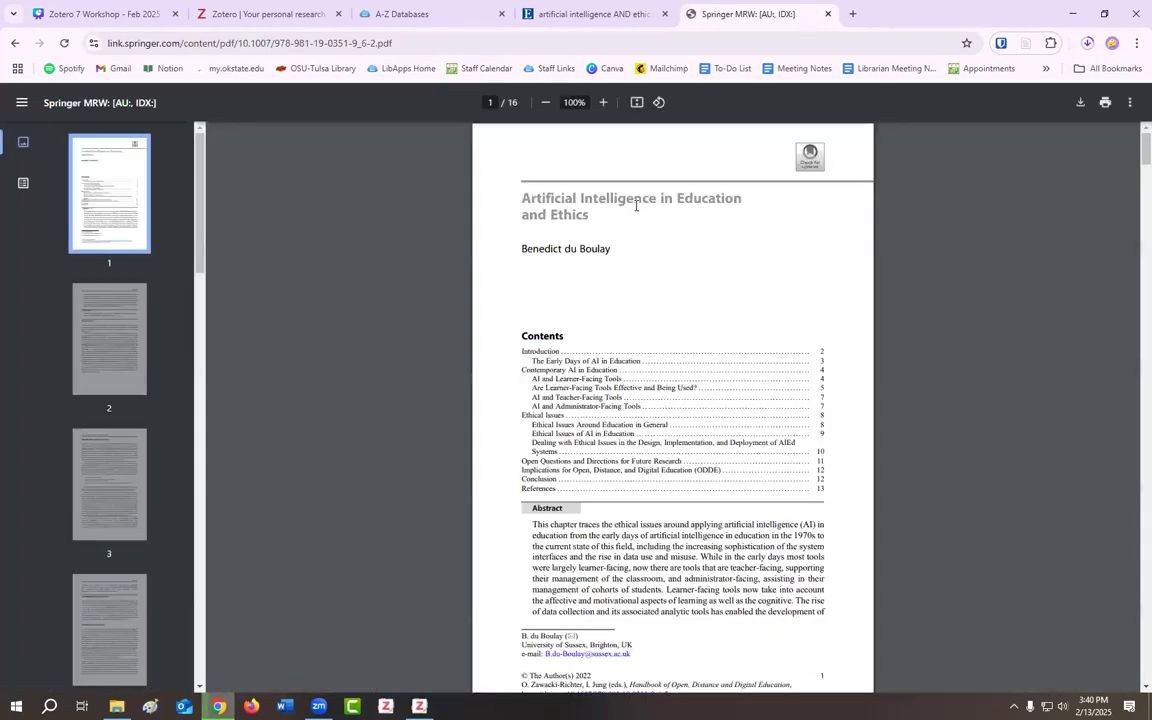
click(1025, 44)
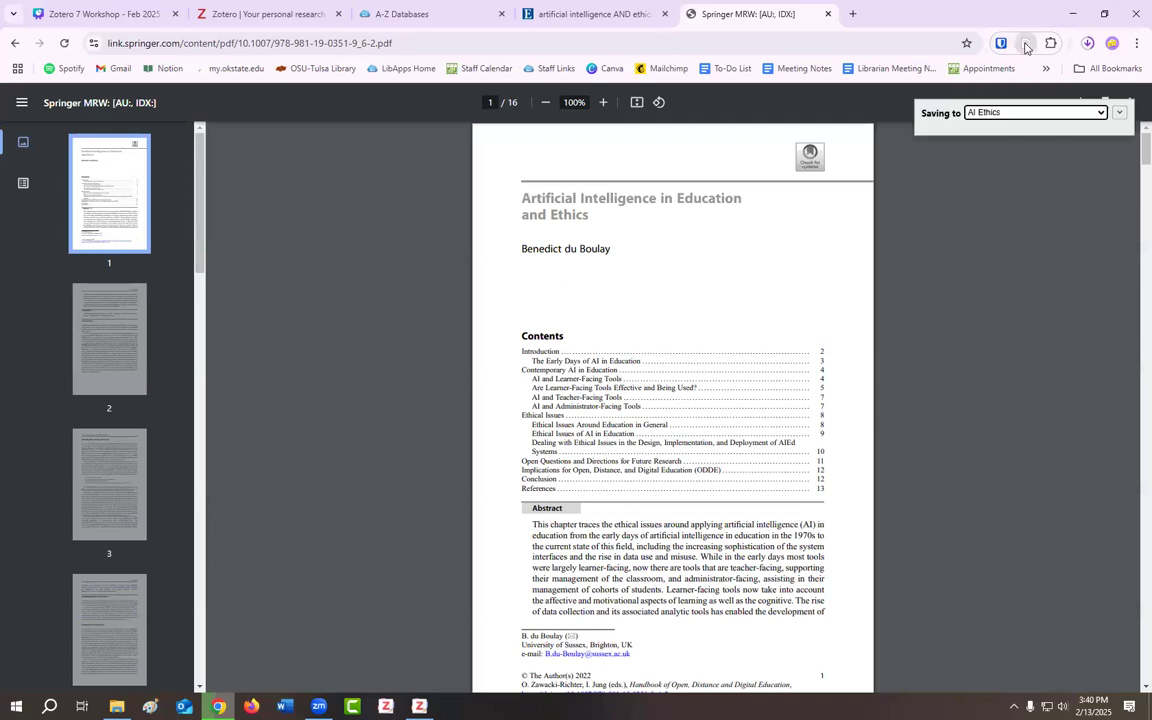
Check the saved items in Zotero's AI Ethics list, then close the Springer PDF tab.
click(419, 706)
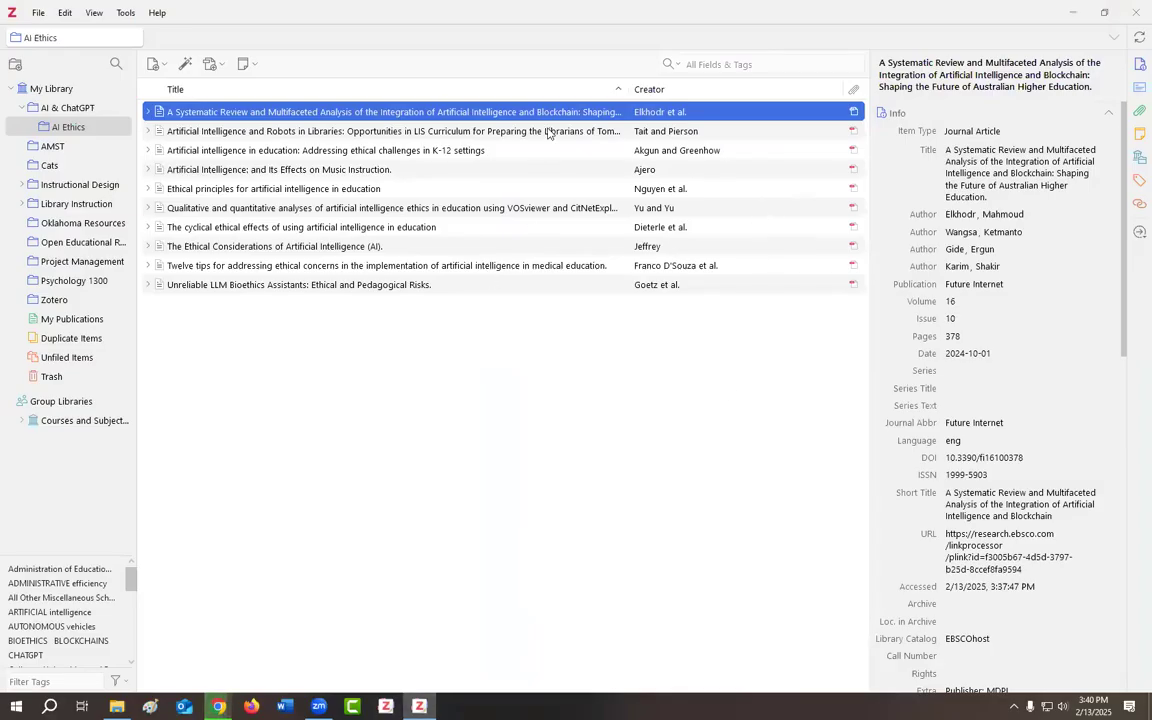
click(419, 134)
click(440, 150)
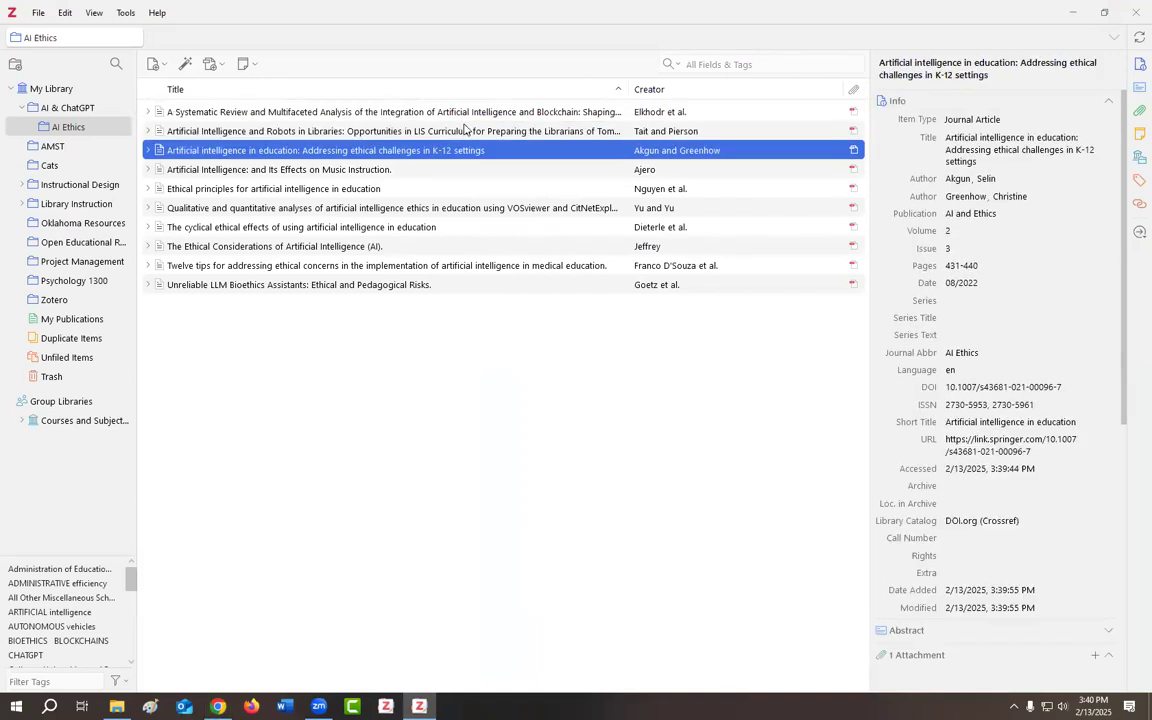
click(556, 133)
click(855, 114)
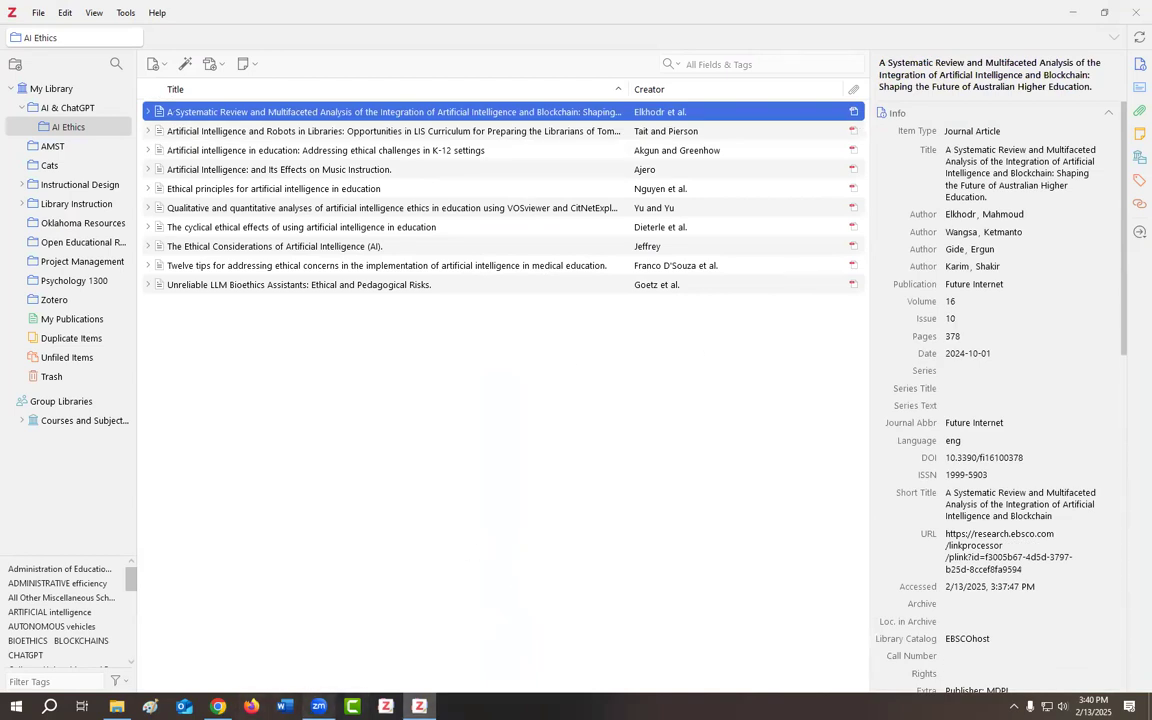
key(alt+Tab)
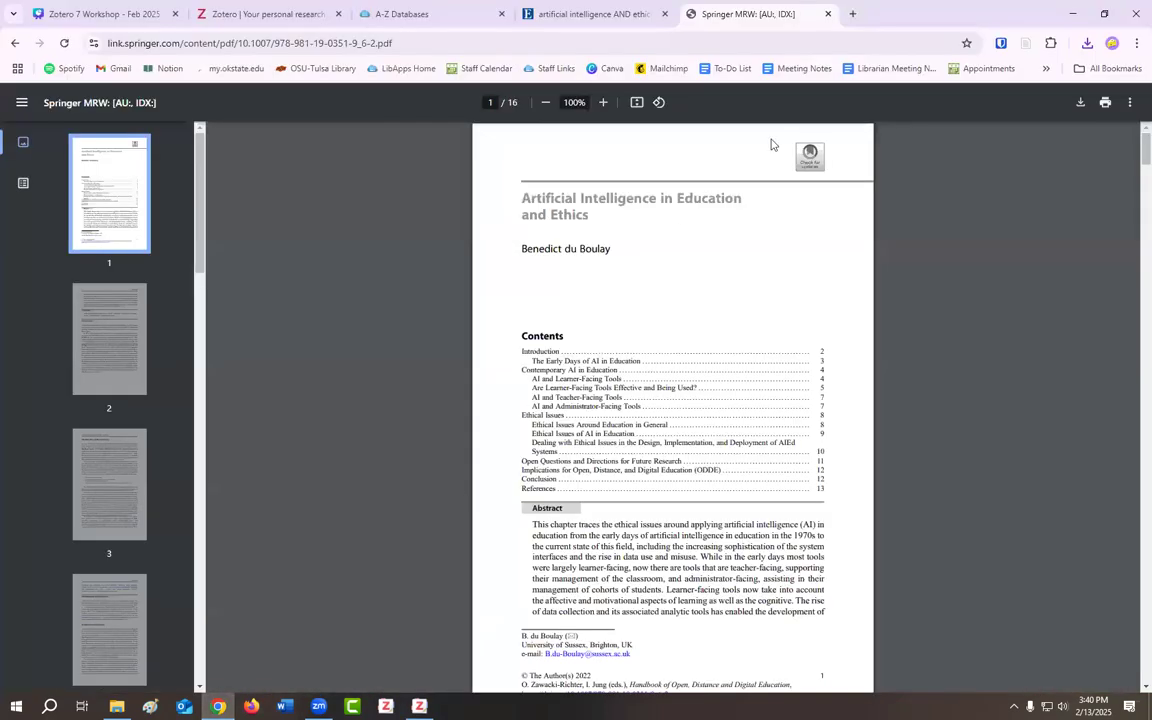
click(828, 14)
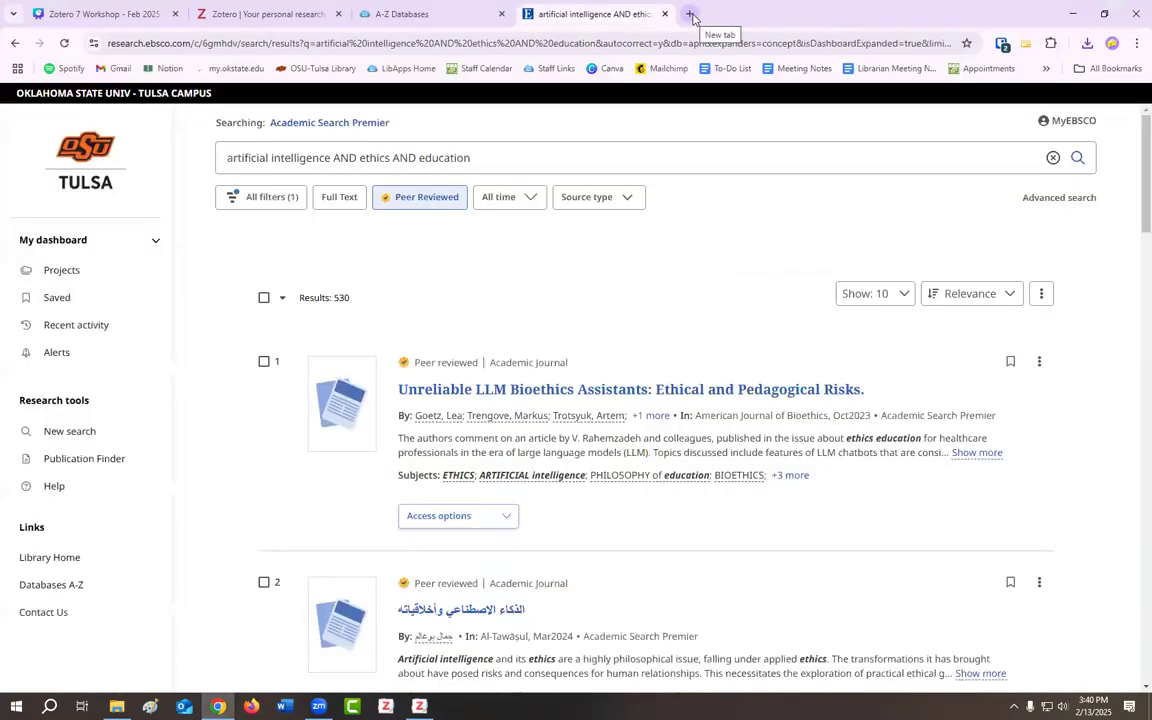
Search the web for 'AI Ethics ted talks' in a new tab.
click(690, 14)
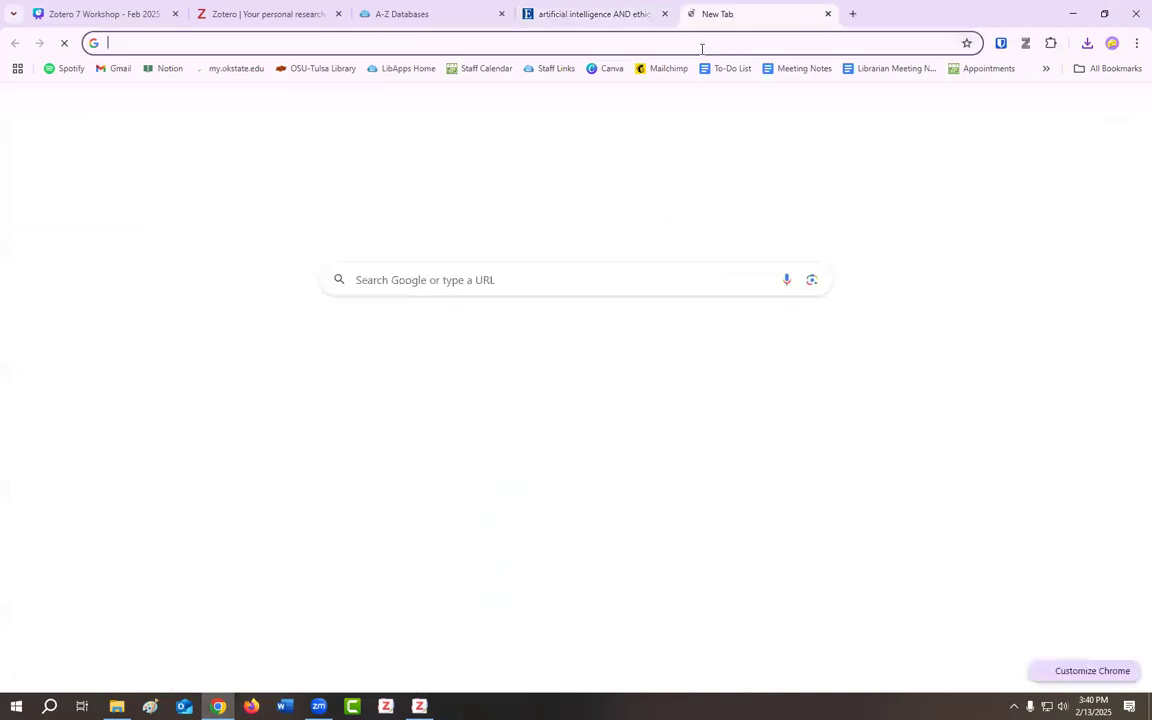
text(I Ethics ted talks)
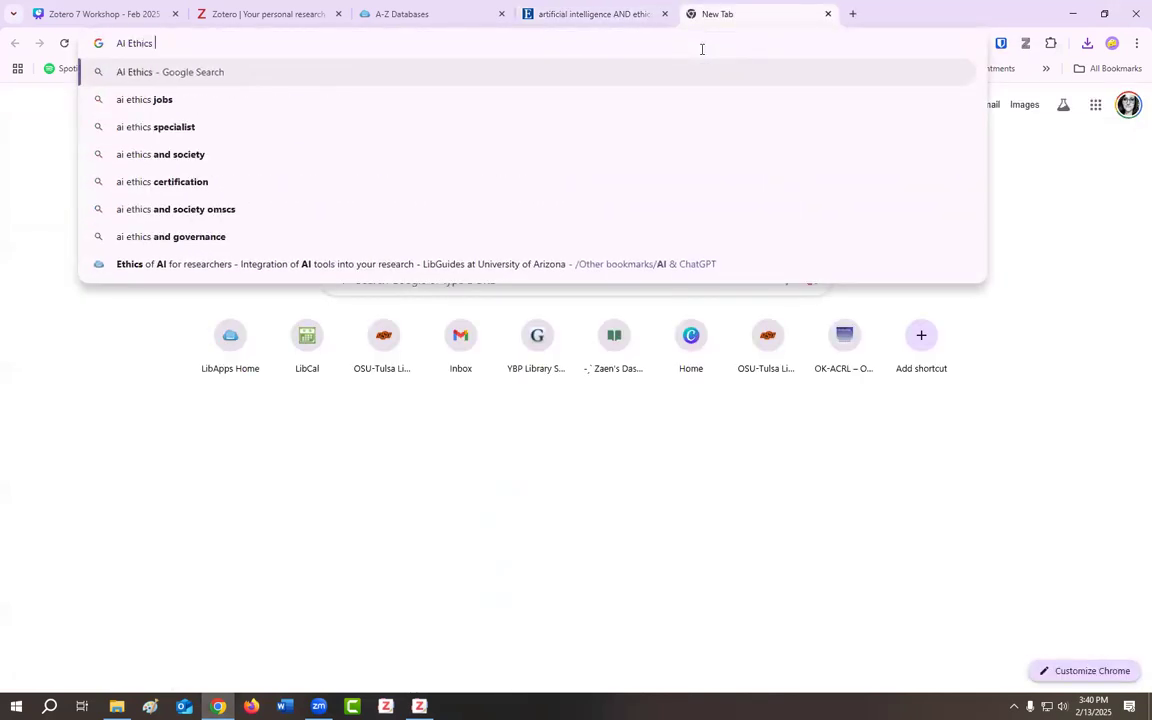
key(Return)
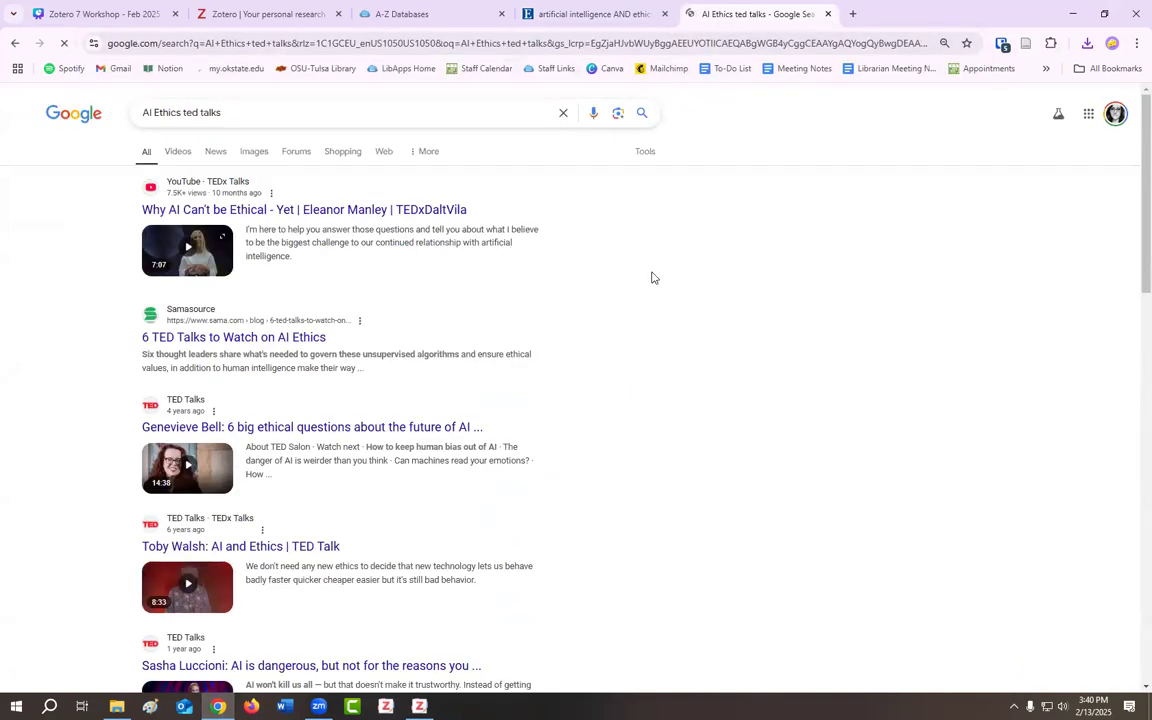
Save the TED 'Artificial intelligence' playlist page to Zotero with the Connector.
scroll(651, 275, down, 8)
scroll(653, 280, down, 5)
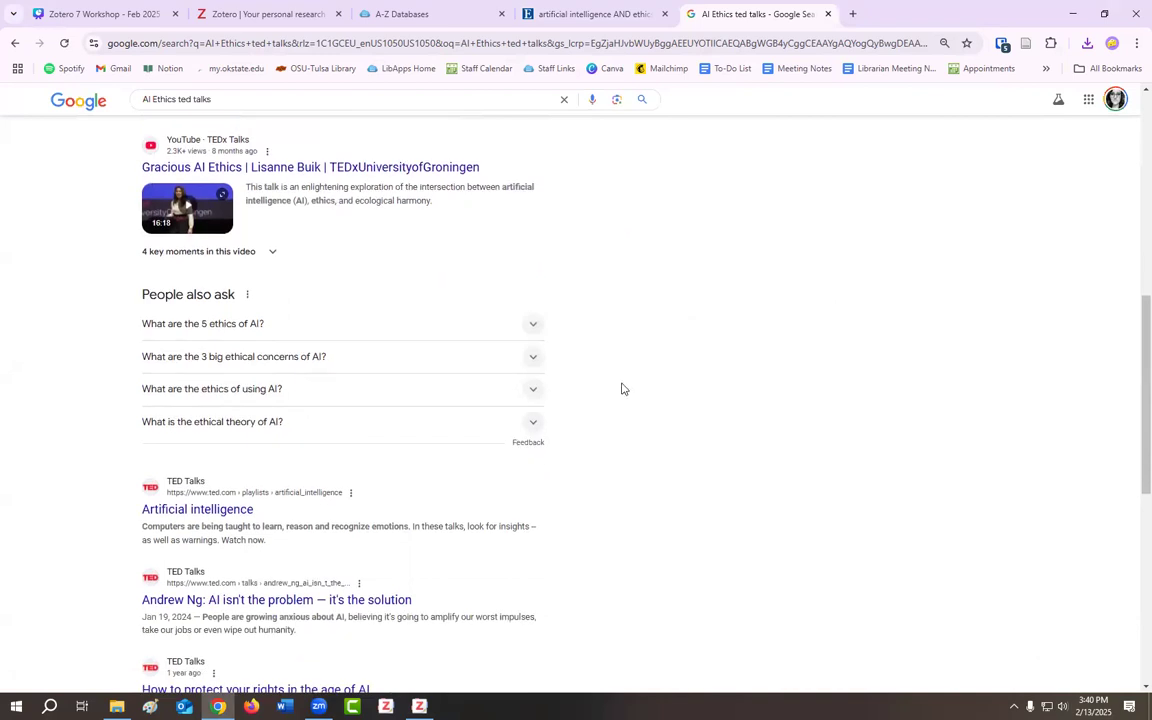
click(201, 377)
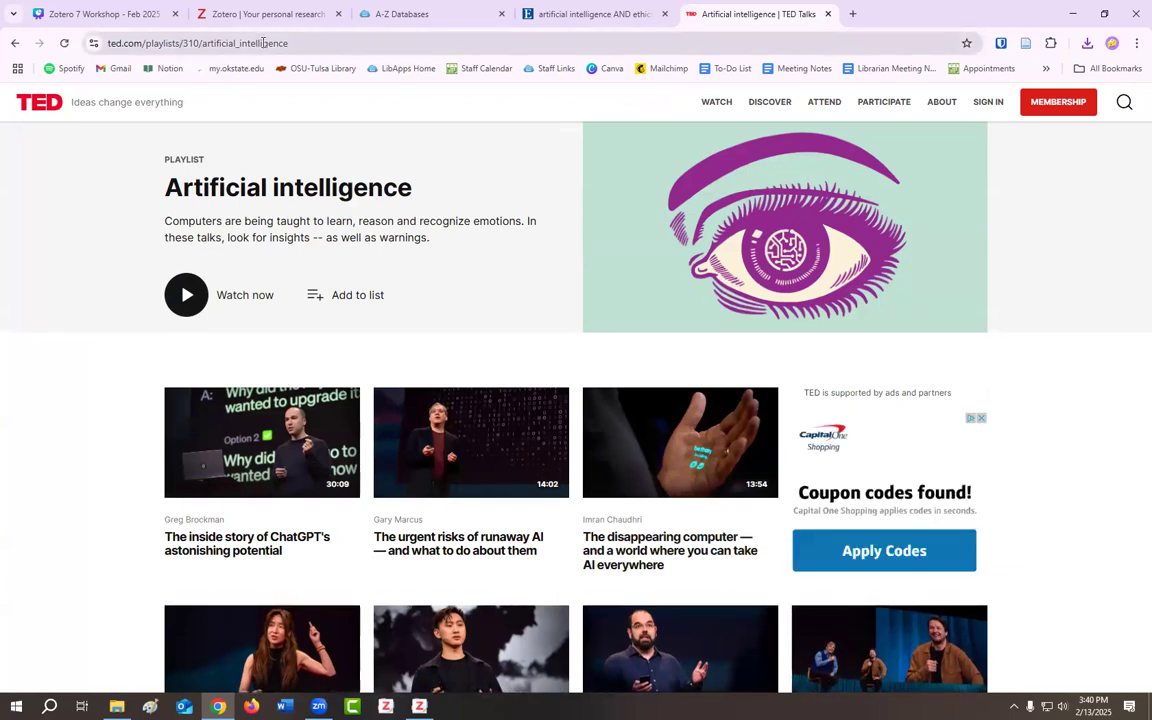
click(1026, 44)
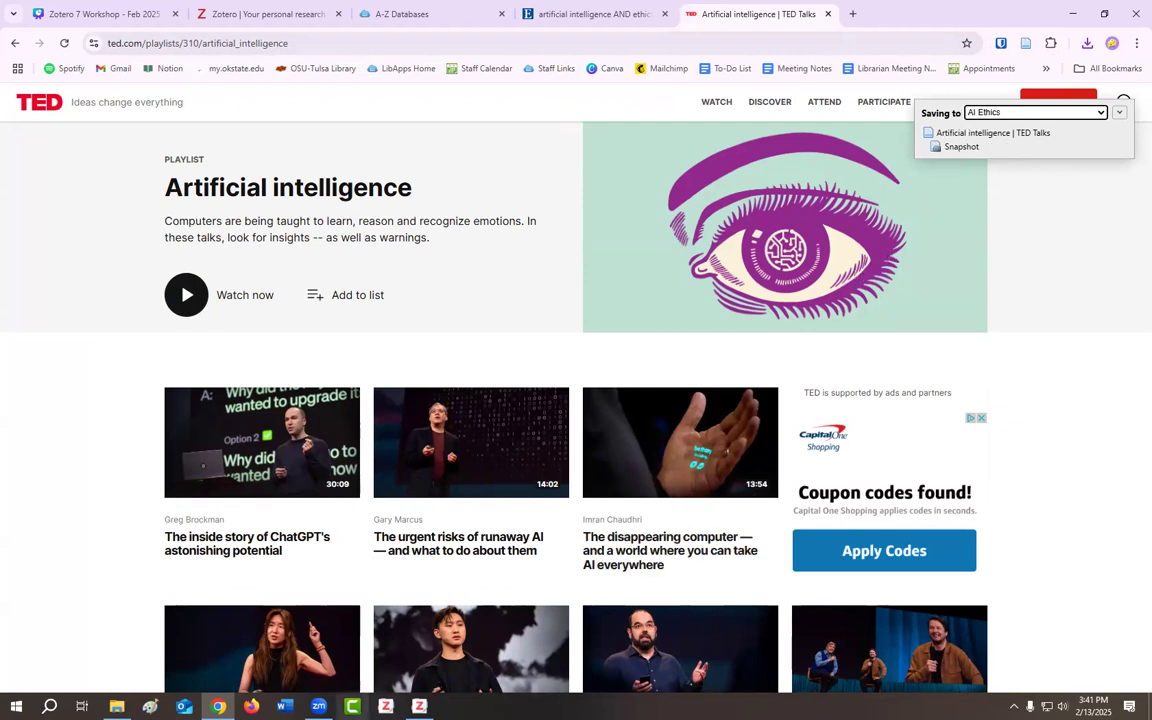
mouse_move(419, 706)
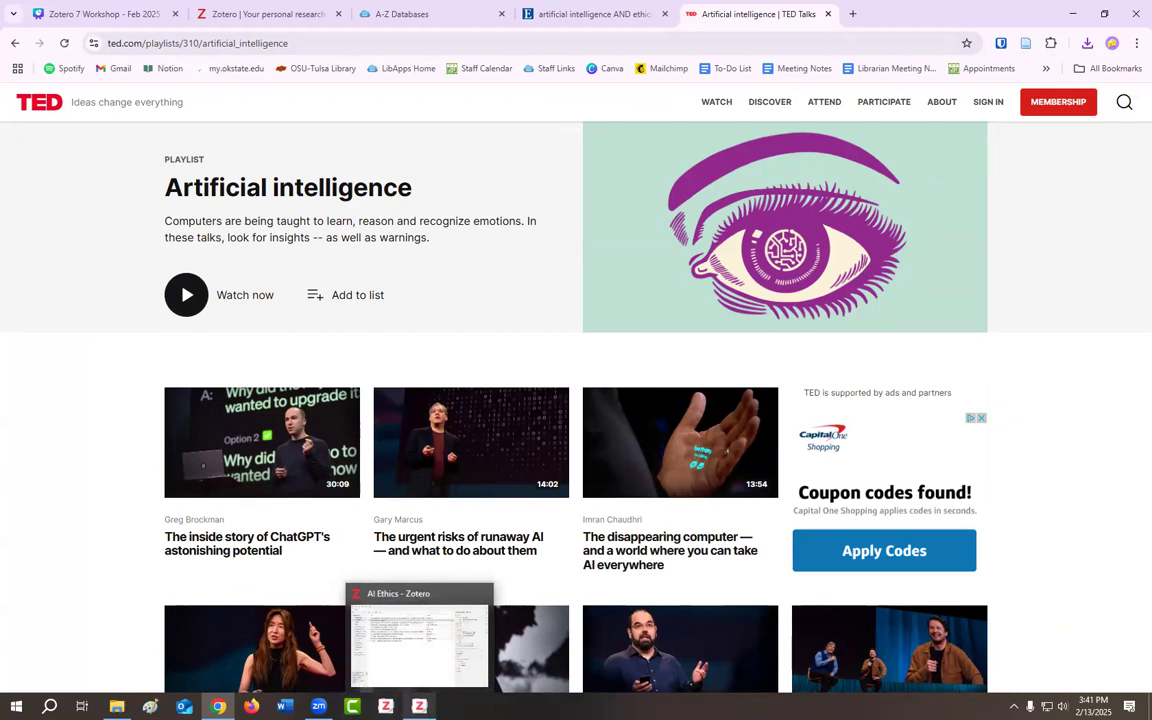
Open the TED playlist snapshot and the 'A Systematic Review' PDF as reader tabs, with the PDF tab first.
click(380, 632)
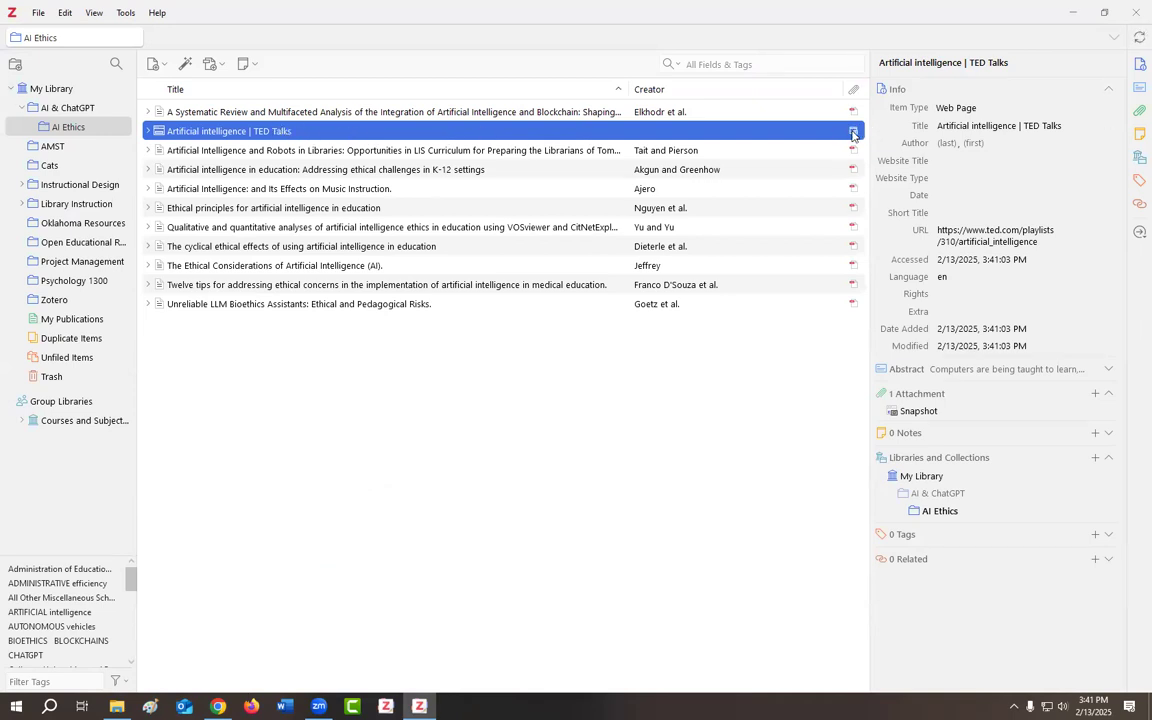
double_click(966, 411)
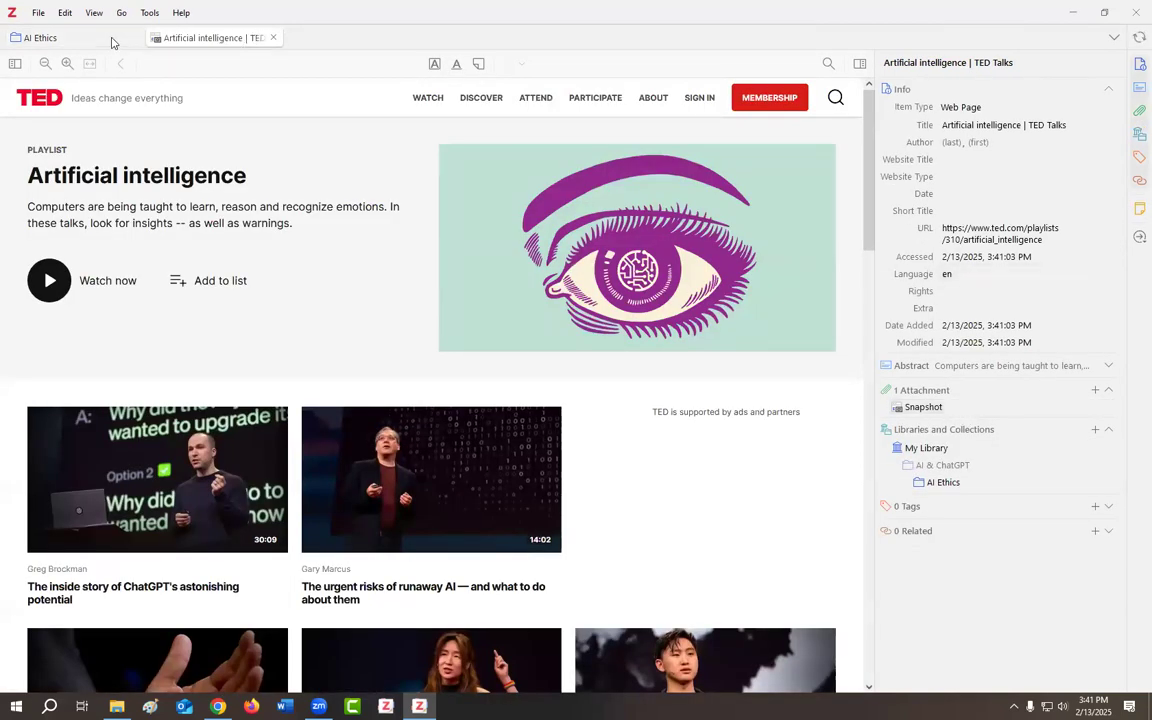
click(108, 39)
double_click(760, 110)
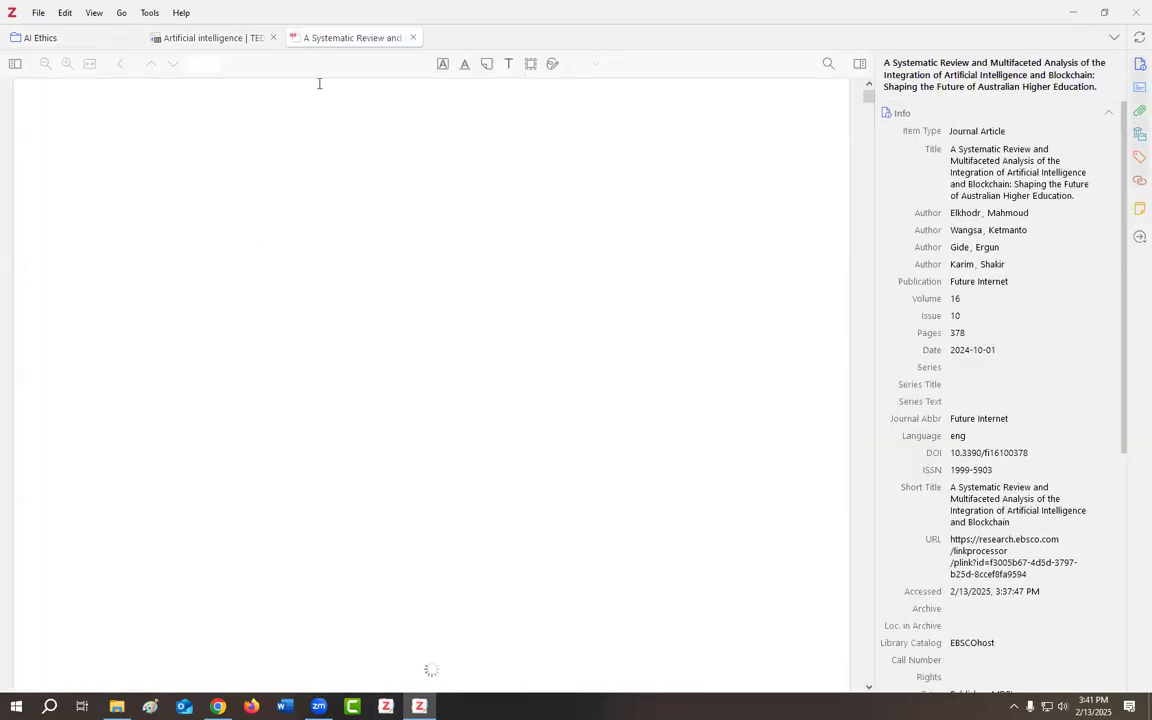
drag(359, 41, 230, 39)
click(327, 39)
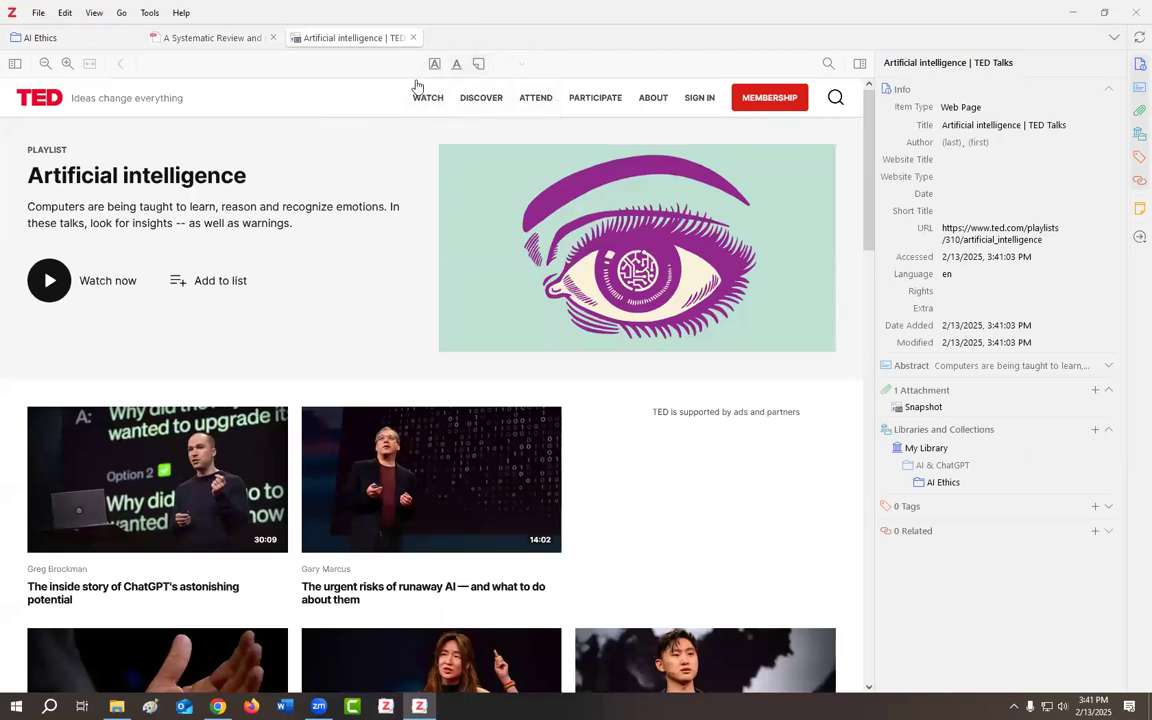
click(187, 40)
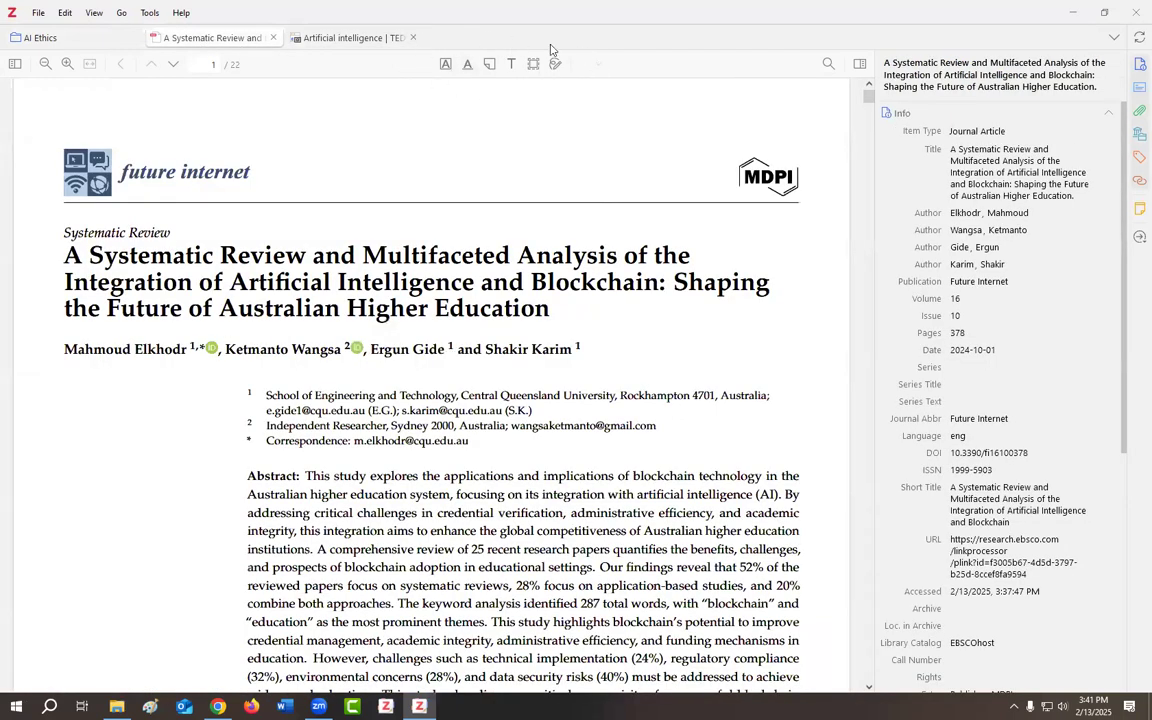
click(345, 40)
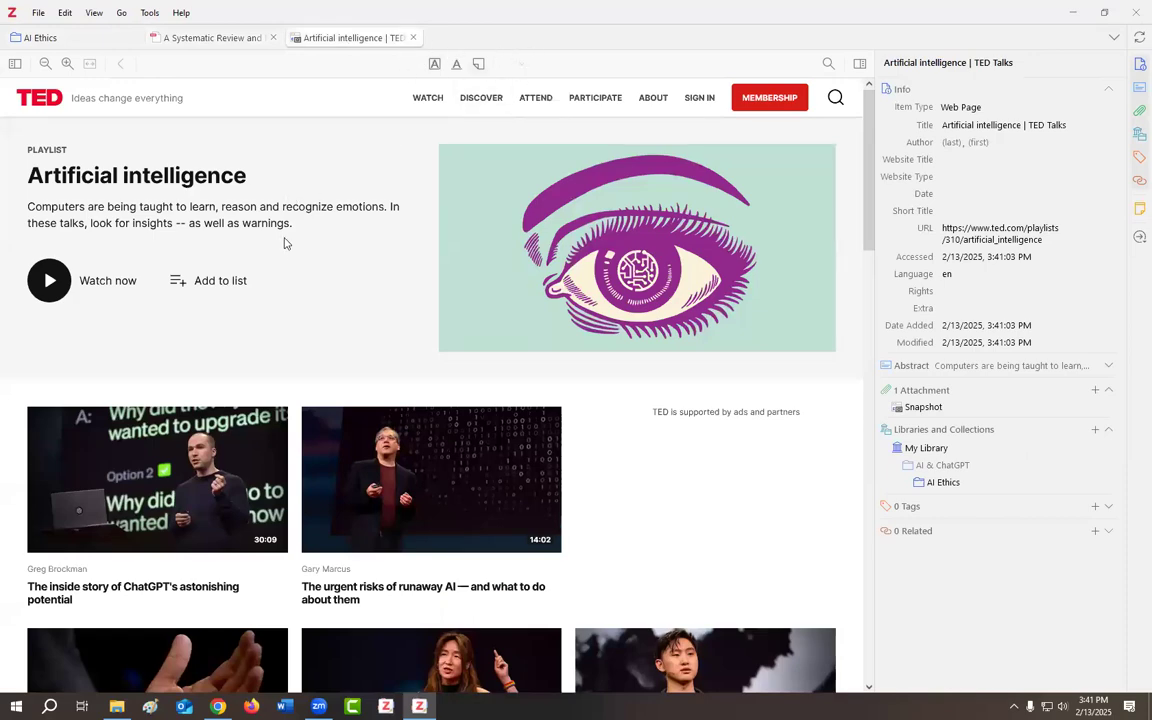
Underline the talk title 'The urgent risks of runaway AI — and what to do about them' in the TED snapshot.
scroll(582, 420, down, 6)
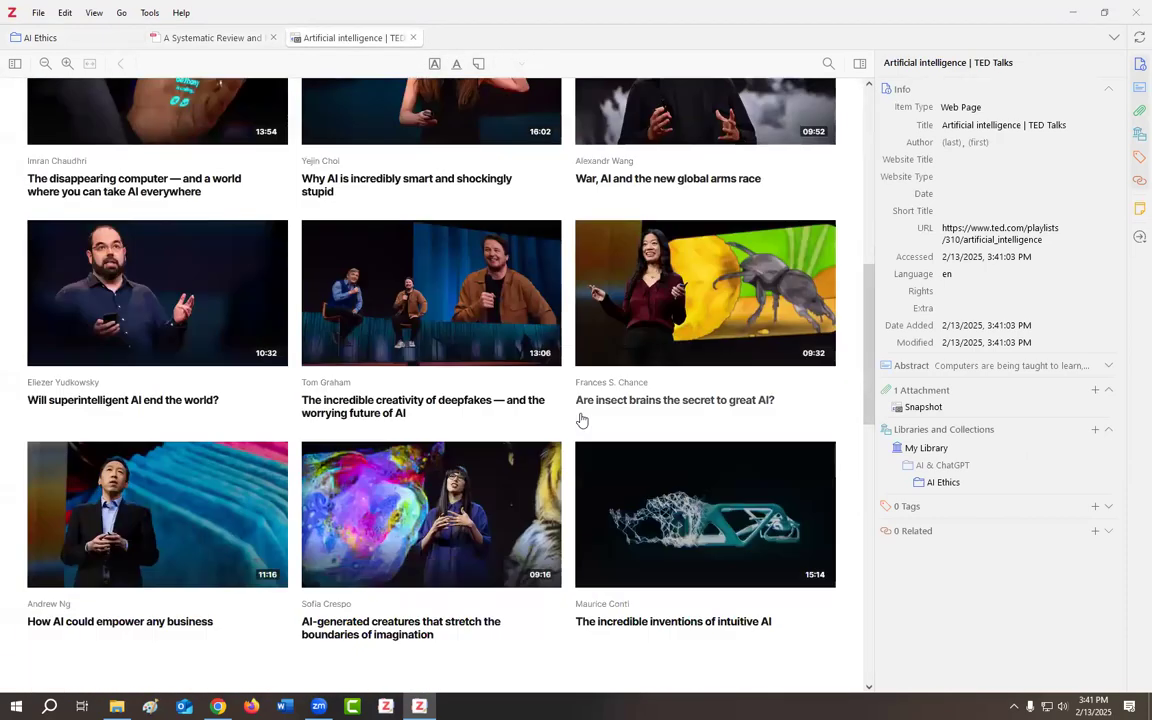
scroll(578, 428, down, 9)
scroll(580, 445, up, 5)
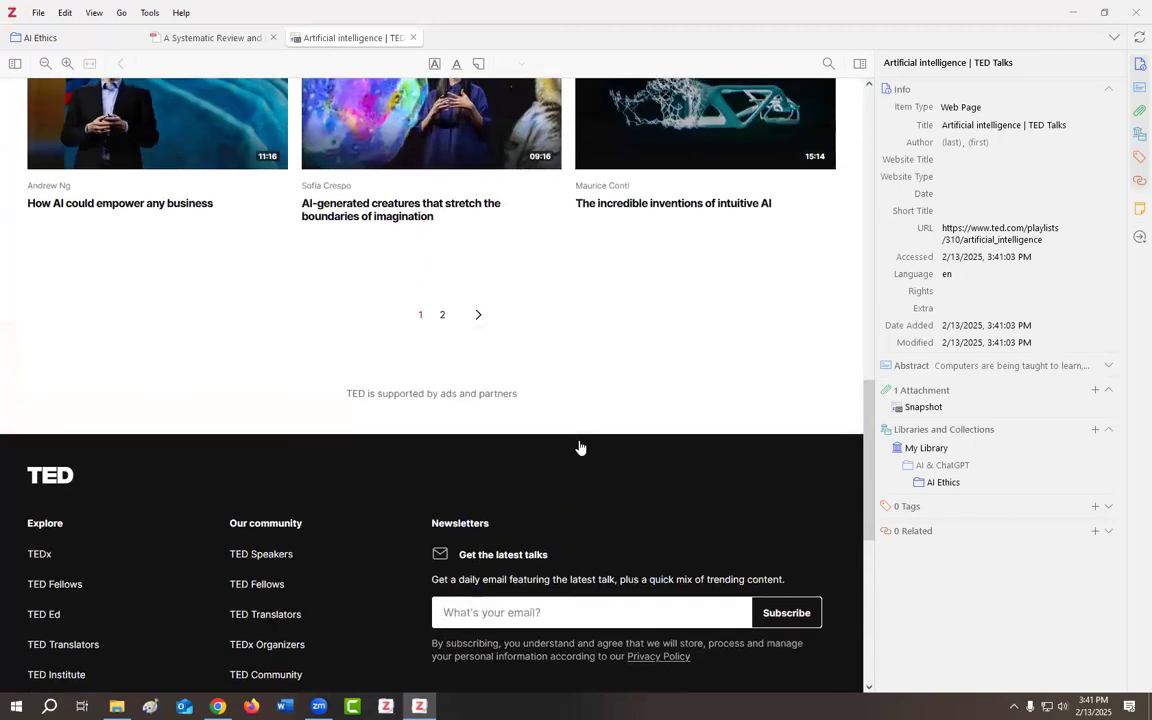
scroll(580, 448, up, 15)
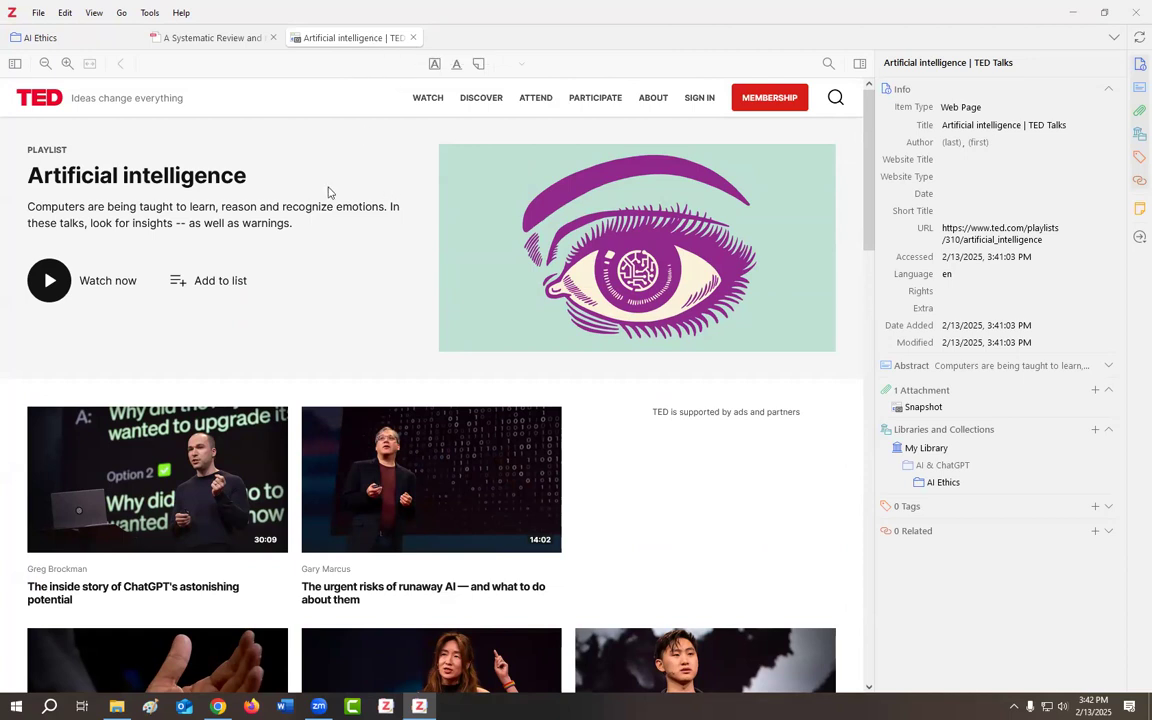
click(435, 65)
click(458, 65)
scroll(548, 483, down, 3)
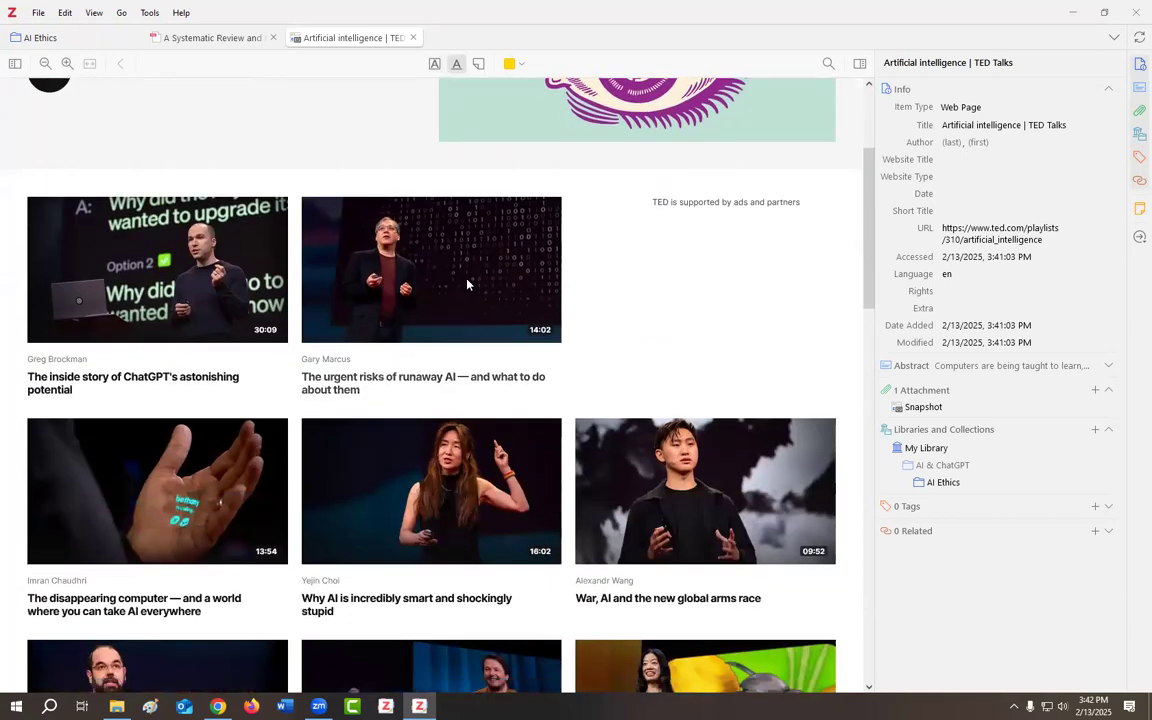
scroll(441, 317, up, 3)
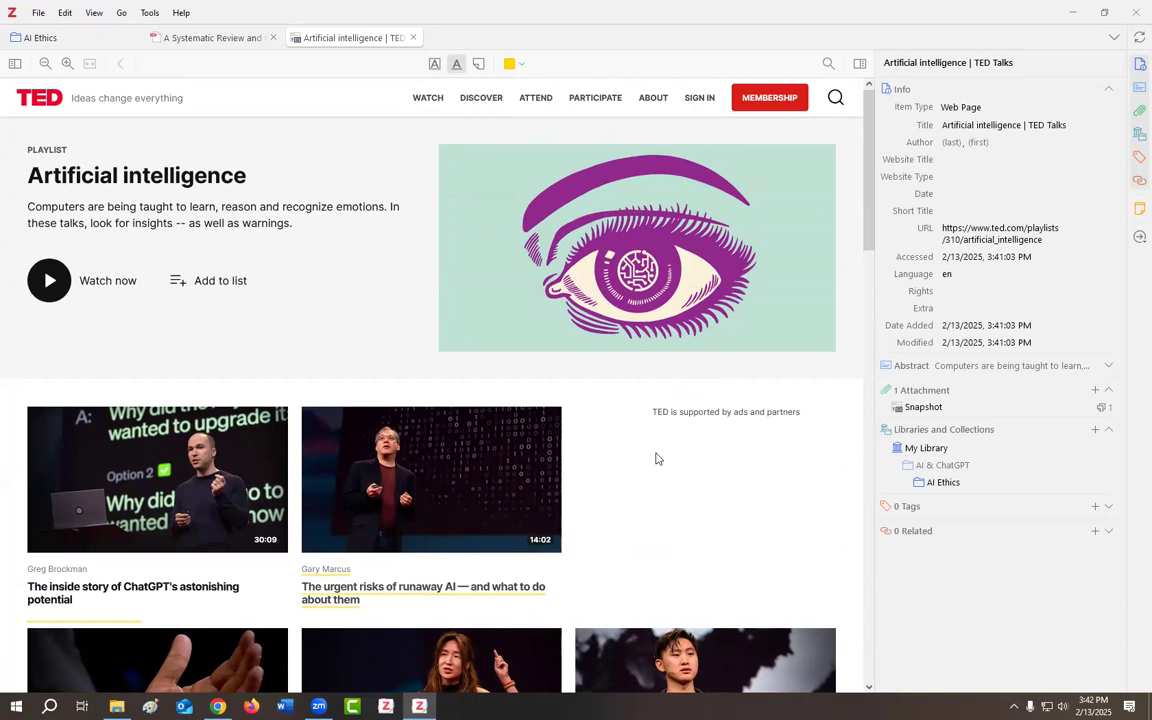
click(219, 42)
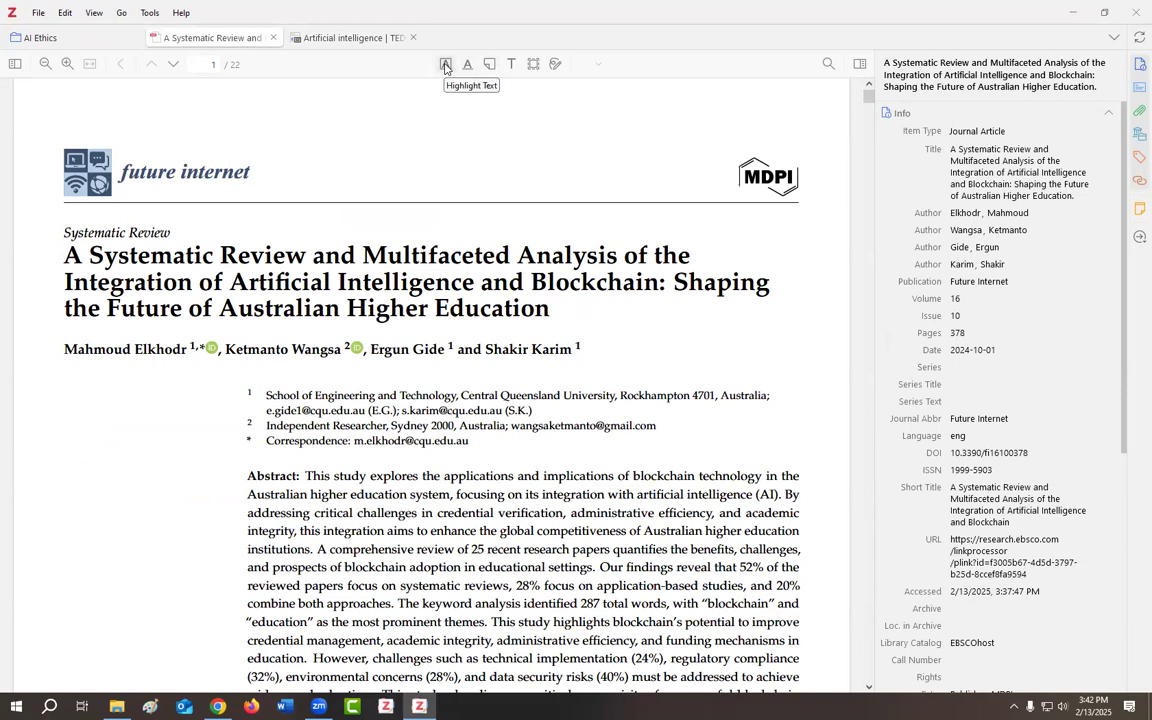
With blue ink, draw a margin bracket and 'C. 1' note beside the paragraphs before section 2 on page 2.
click(510, 64)
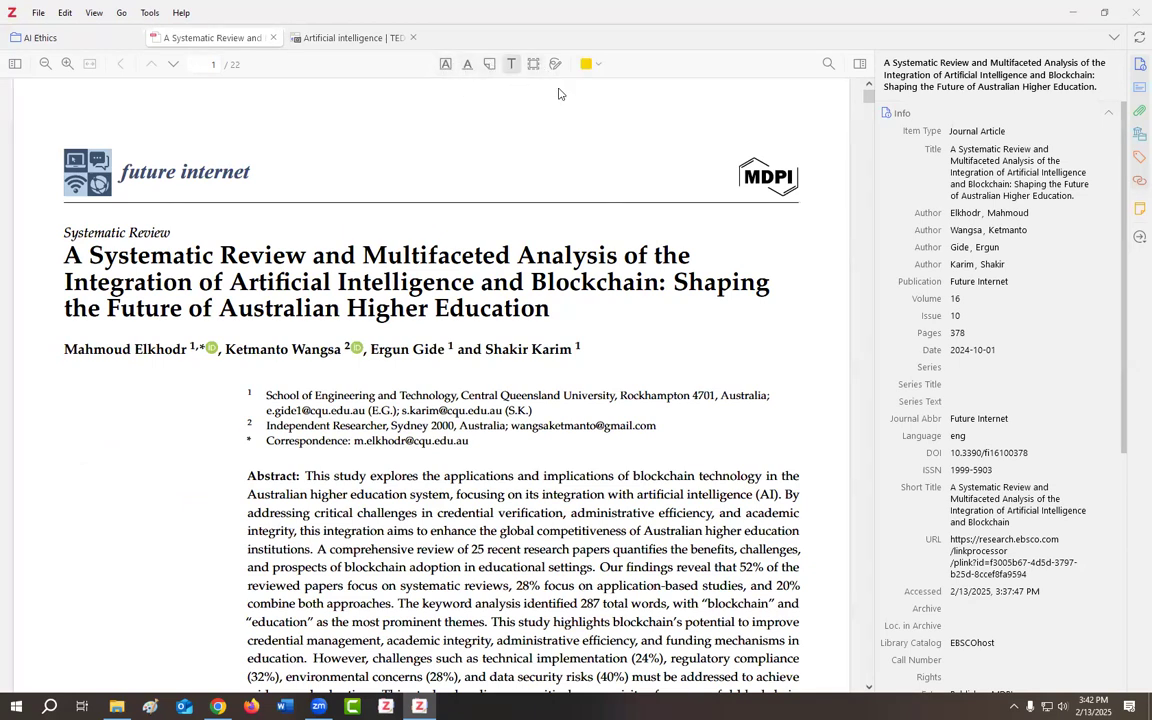
click(555, 63)
scroll(163, 430, down, 8)
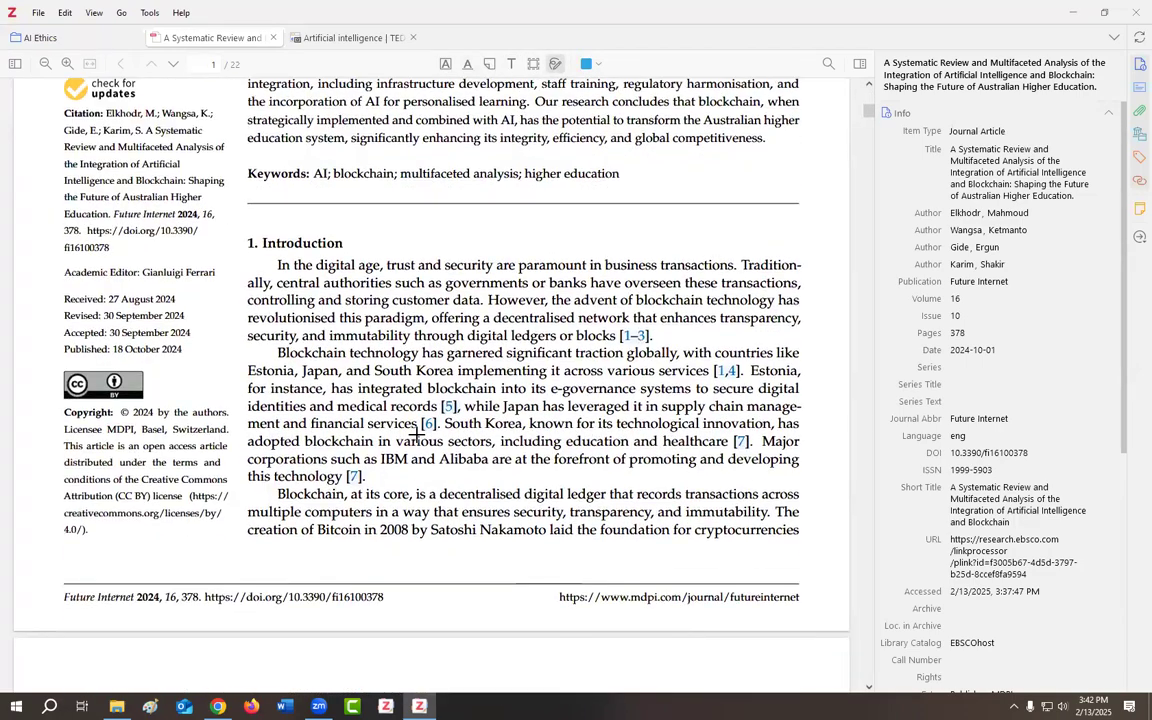
scroll(411, 450, down, 5)
scroll(378, 477, down, 7)
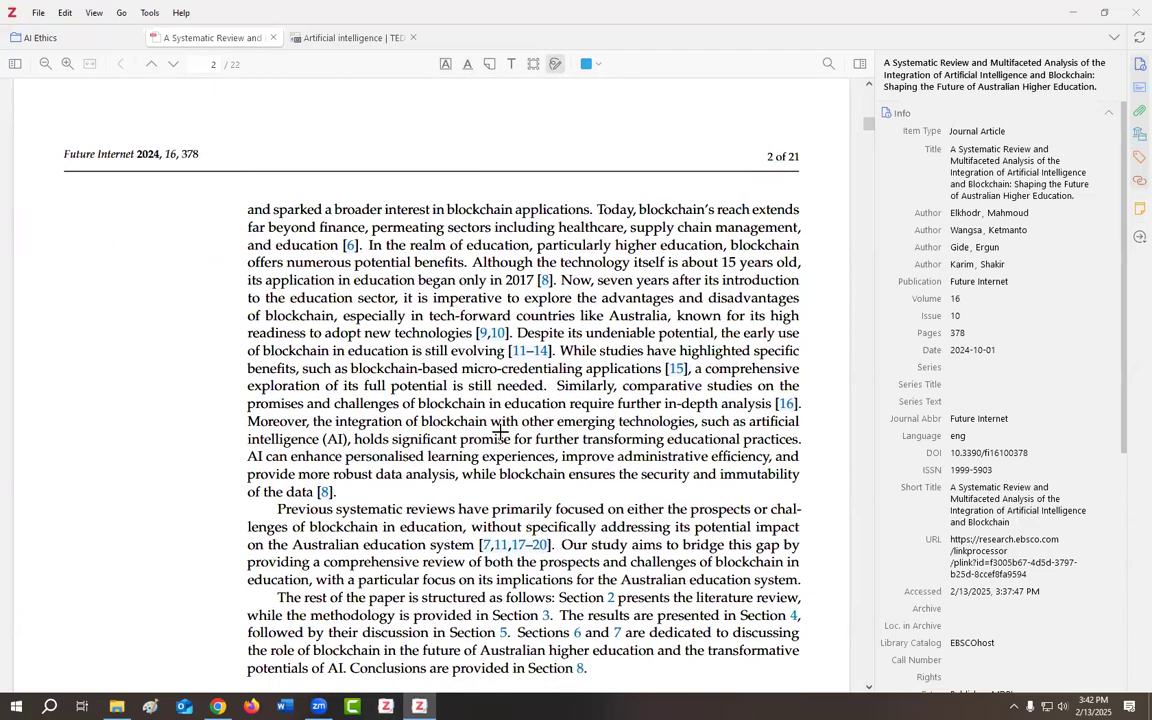
scroll(567, 360, down, 3)
mouse_move(252, 362)
mouse_down()
mouse_move(213, 360)
mouse_move(221, 527)
mouse_move(253, 548)
mouse_up()
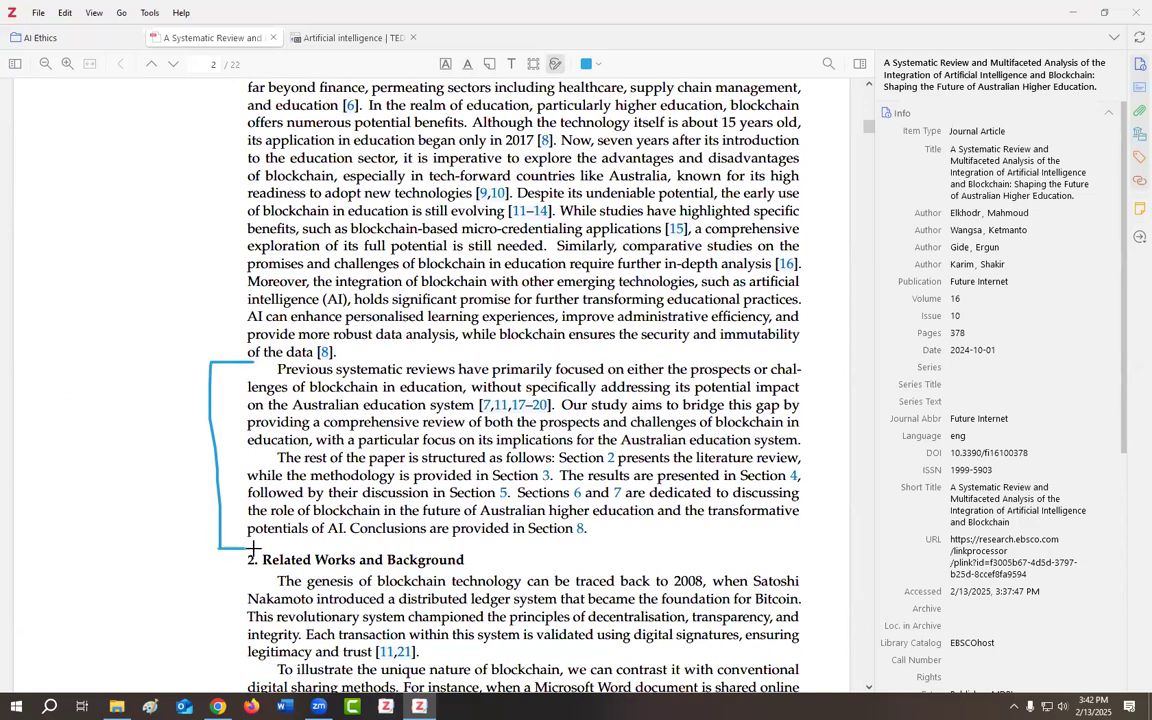
mouse_move(126, 406)
mouse_down()
mouse_move(108, 432)
mouse_move(147, 428)
mouse_up()
drag(181, 384, 181, 440)
scroll(380, 470, down, 3)
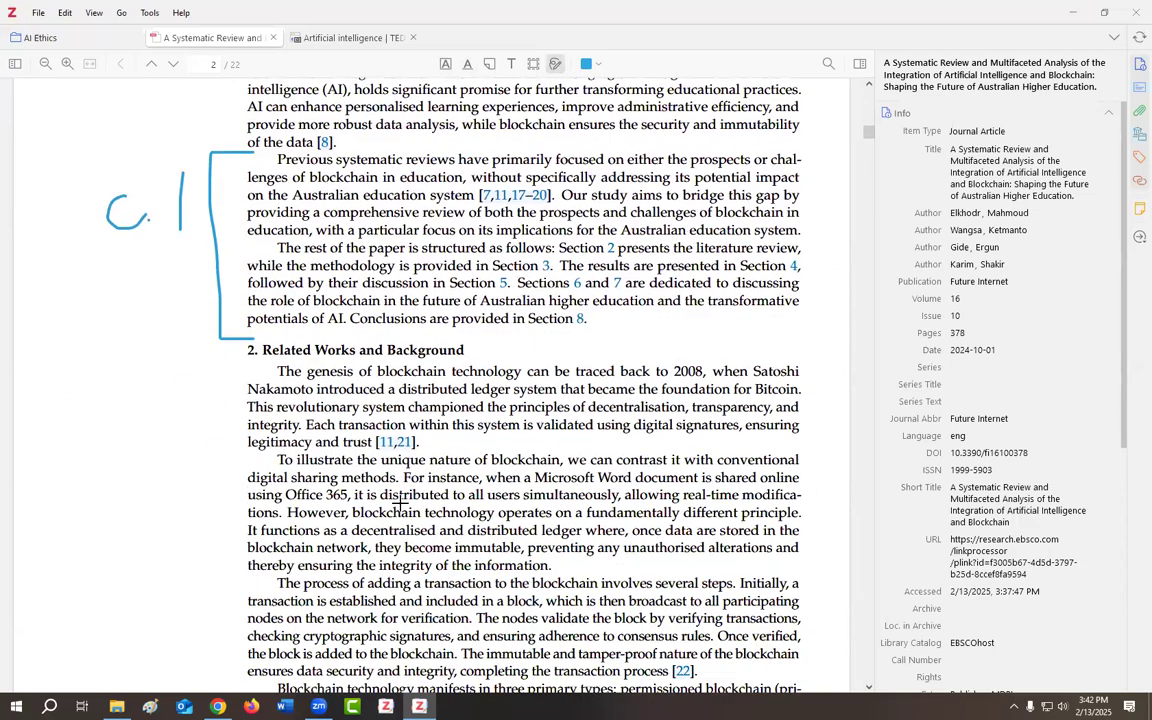
scroll(250, 300, up, 5)
click(95, 42)
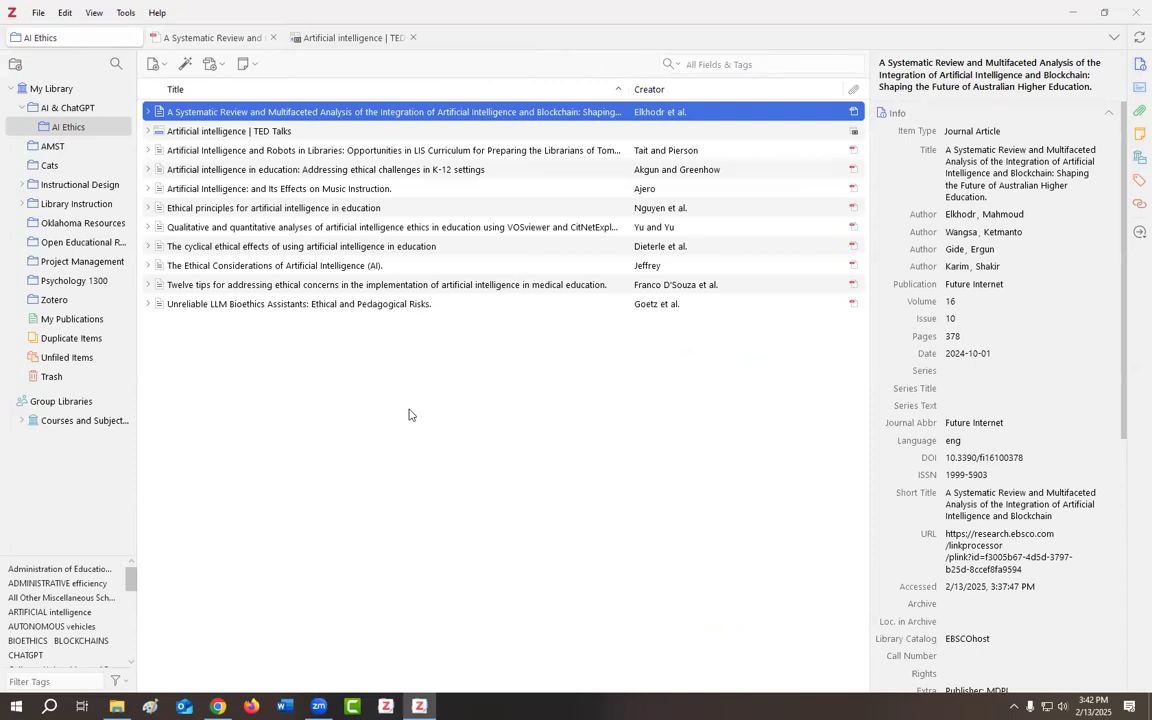
Present the Canva 'Zotero 7 Workshop - Feb 2025' deck full screen and advance to the next slide.
click(1073, 13)
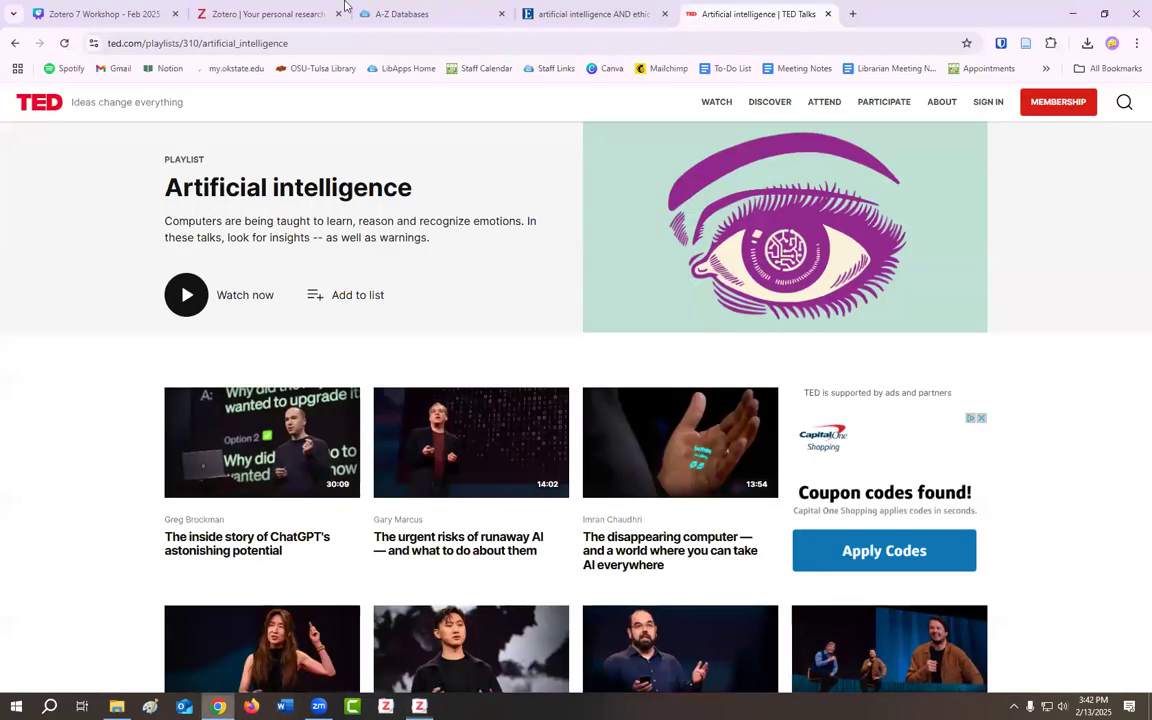
click(265, 17)
click(121, 16)
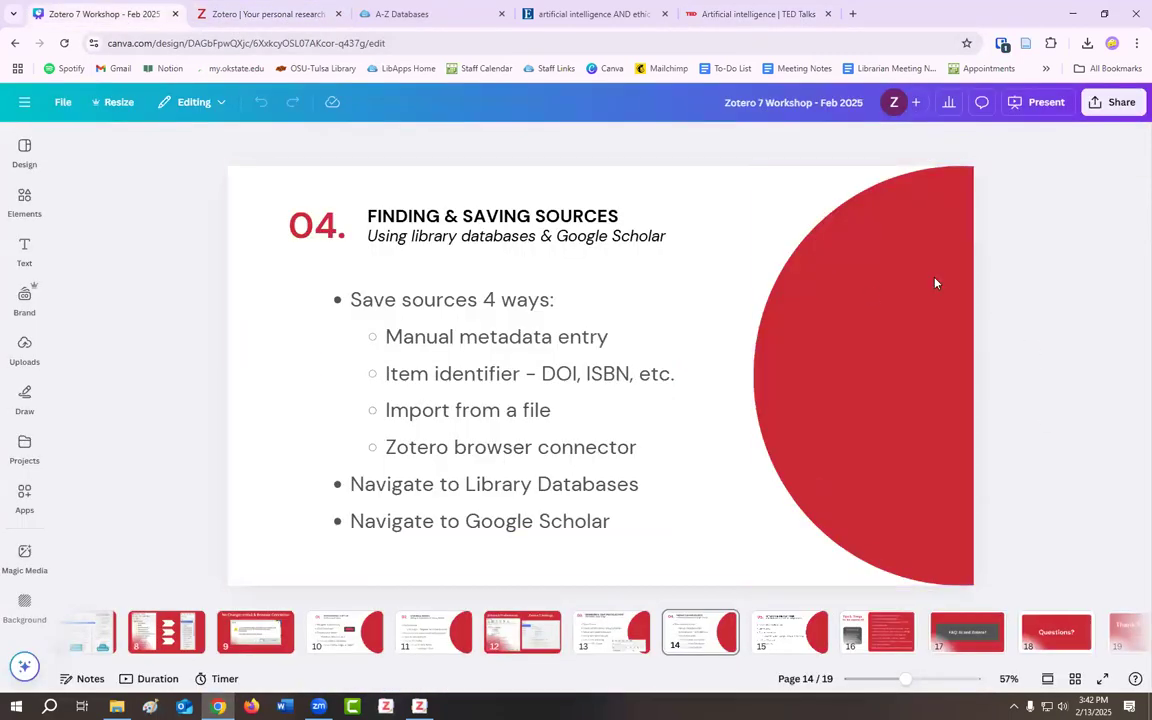
click(1041, 102)
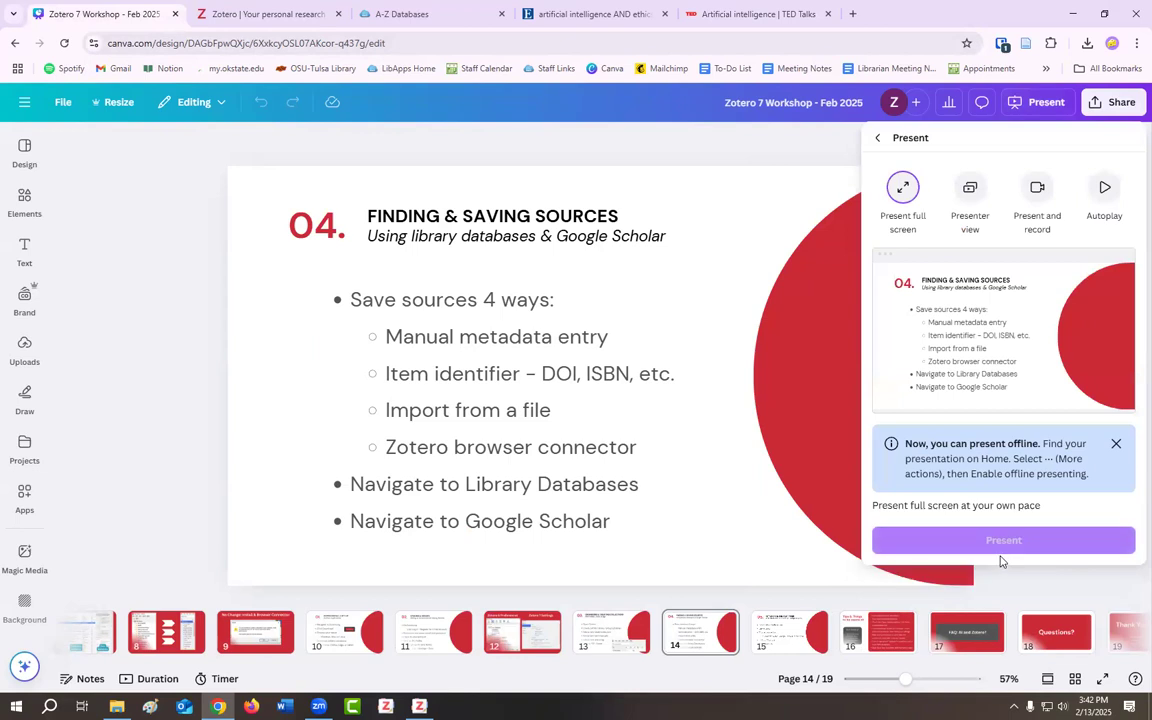
click(1002, 542)
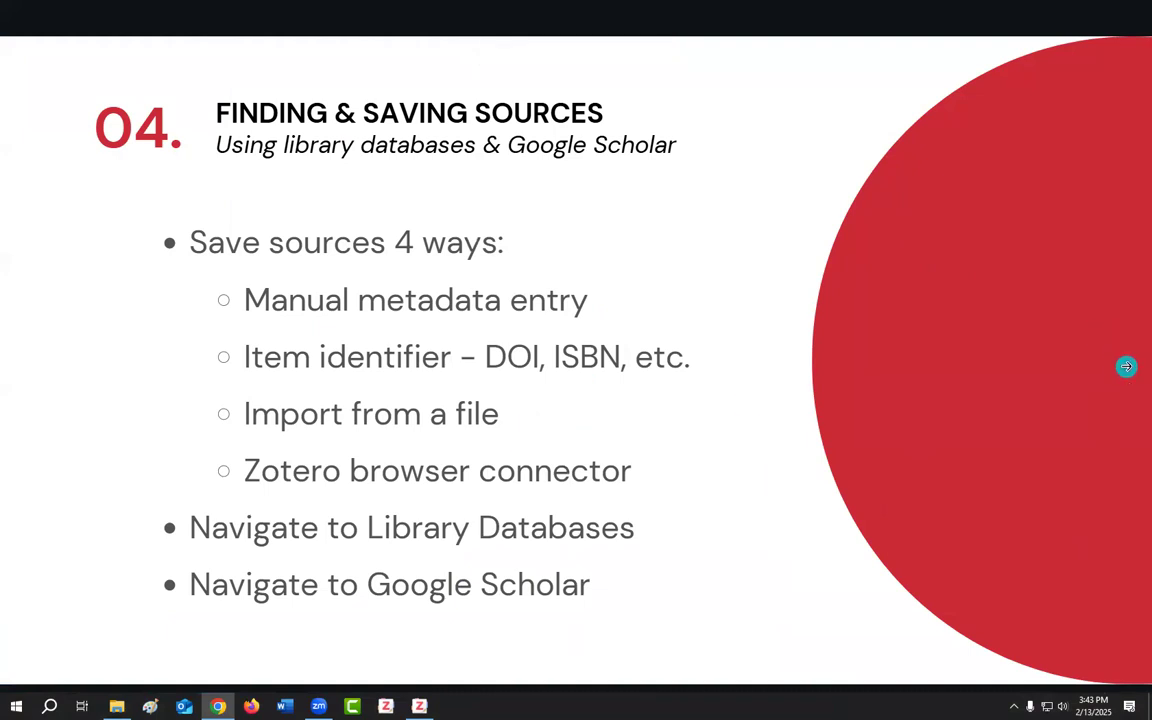
click(1126, 366)
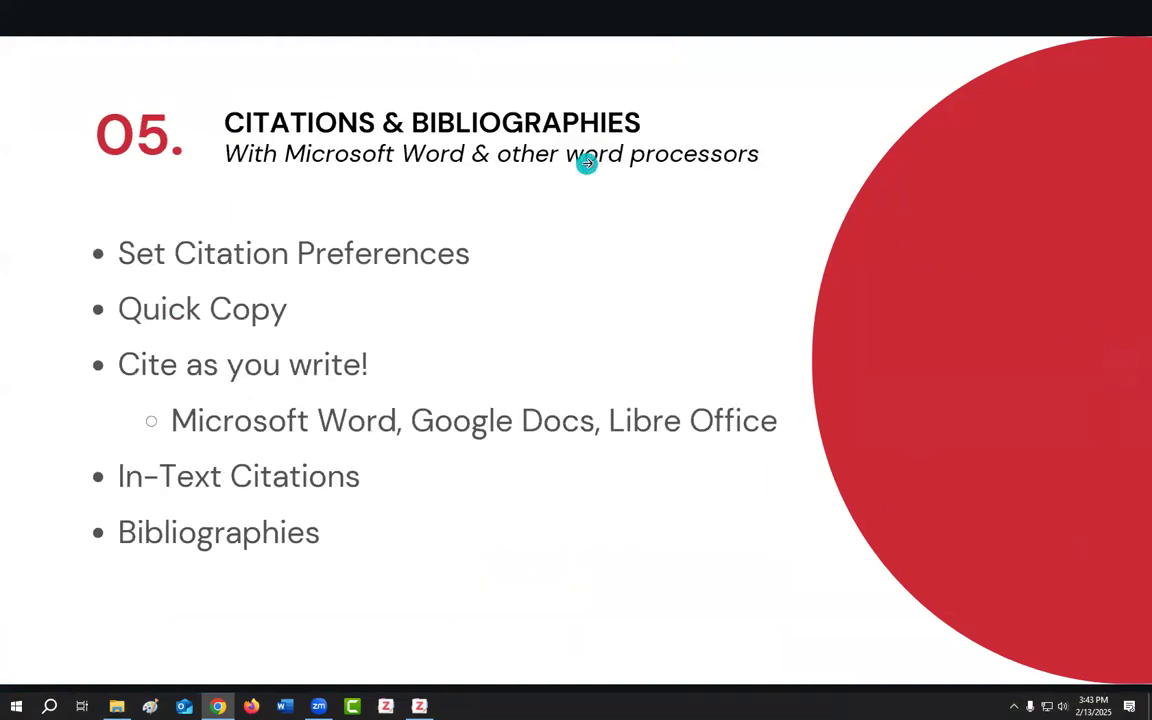
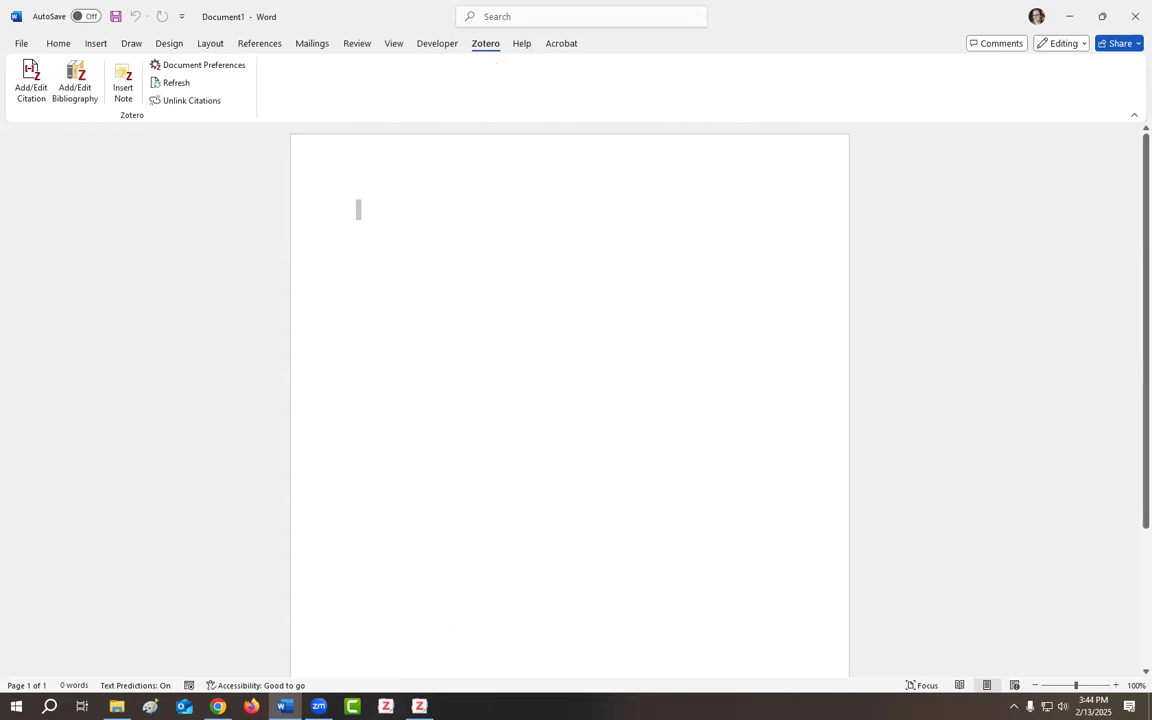
Switch from the blank Word document to Zotero's AI Ethics collection.
click(419, 706)
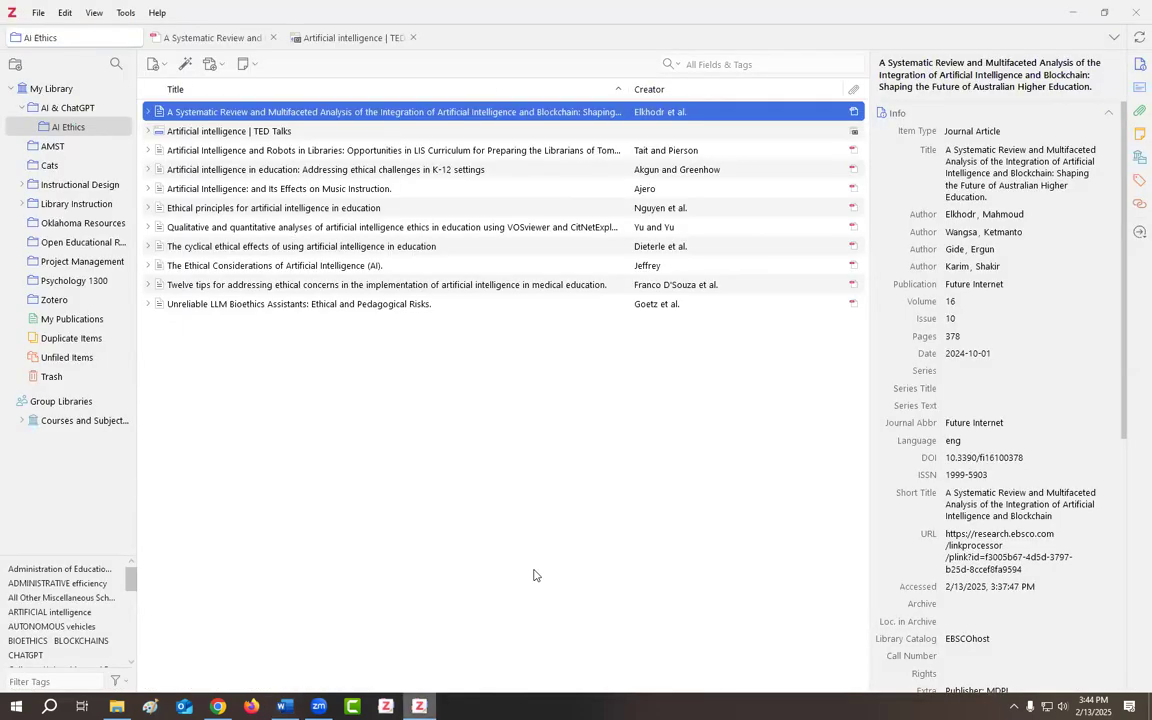
click(65, 13)
click(80, 288)
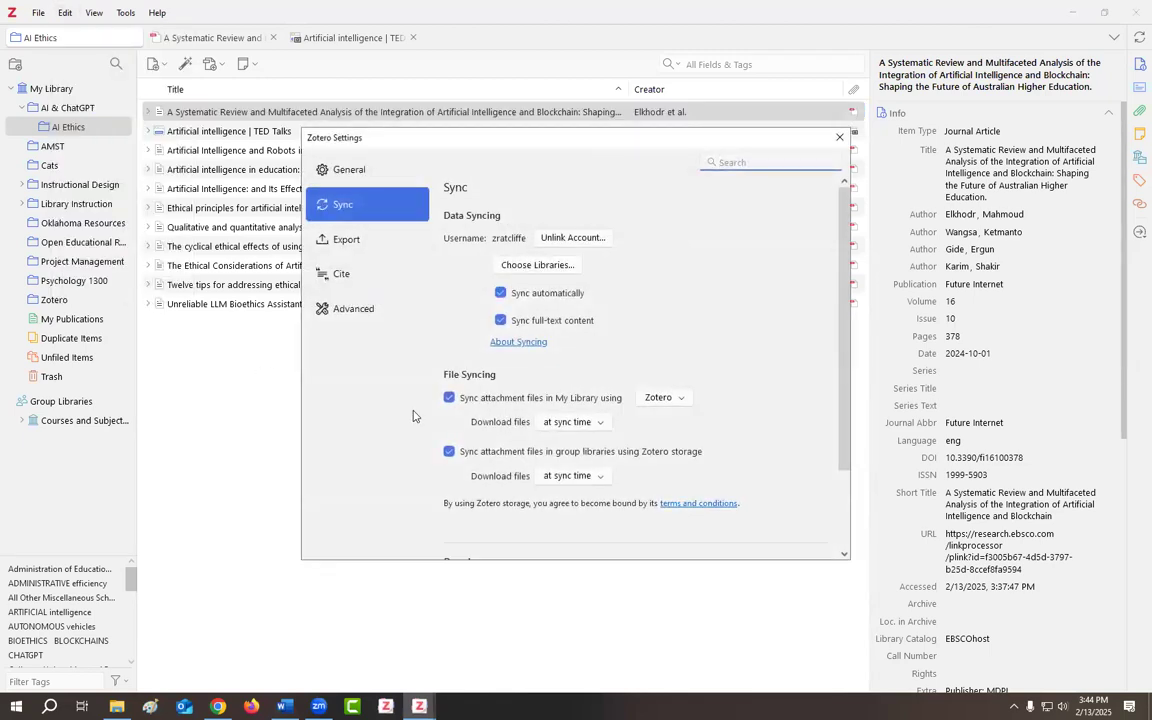
click(370, 277)
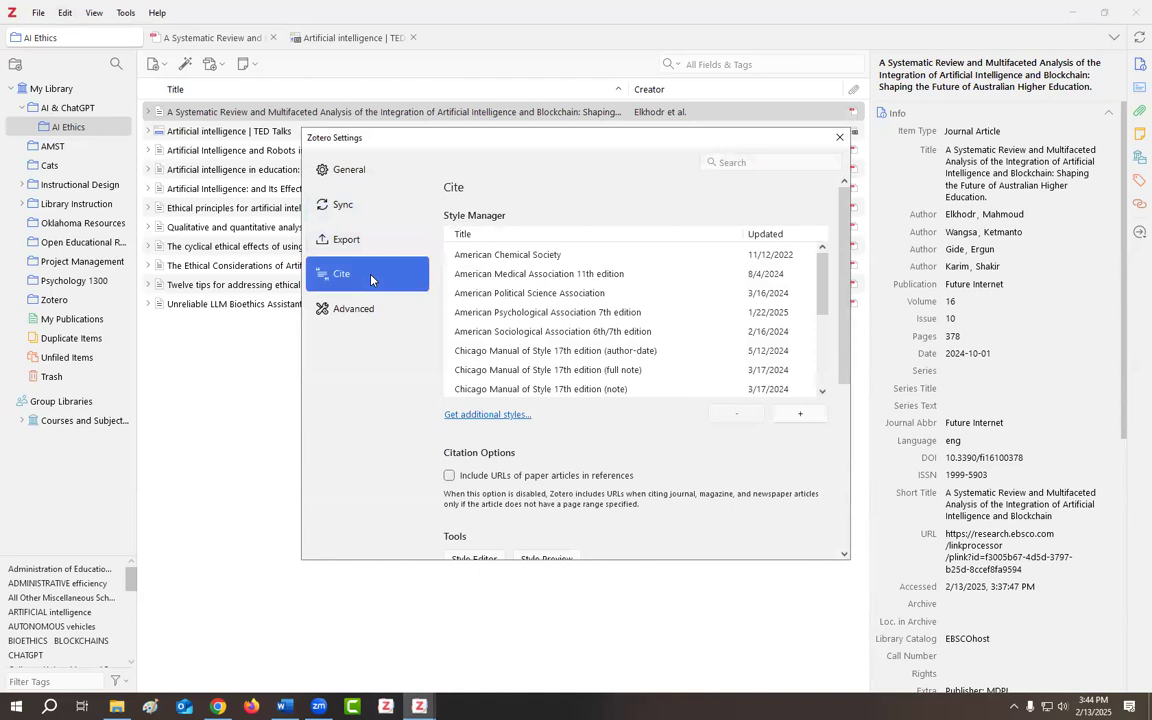
scroll(576, 347, down, 10)
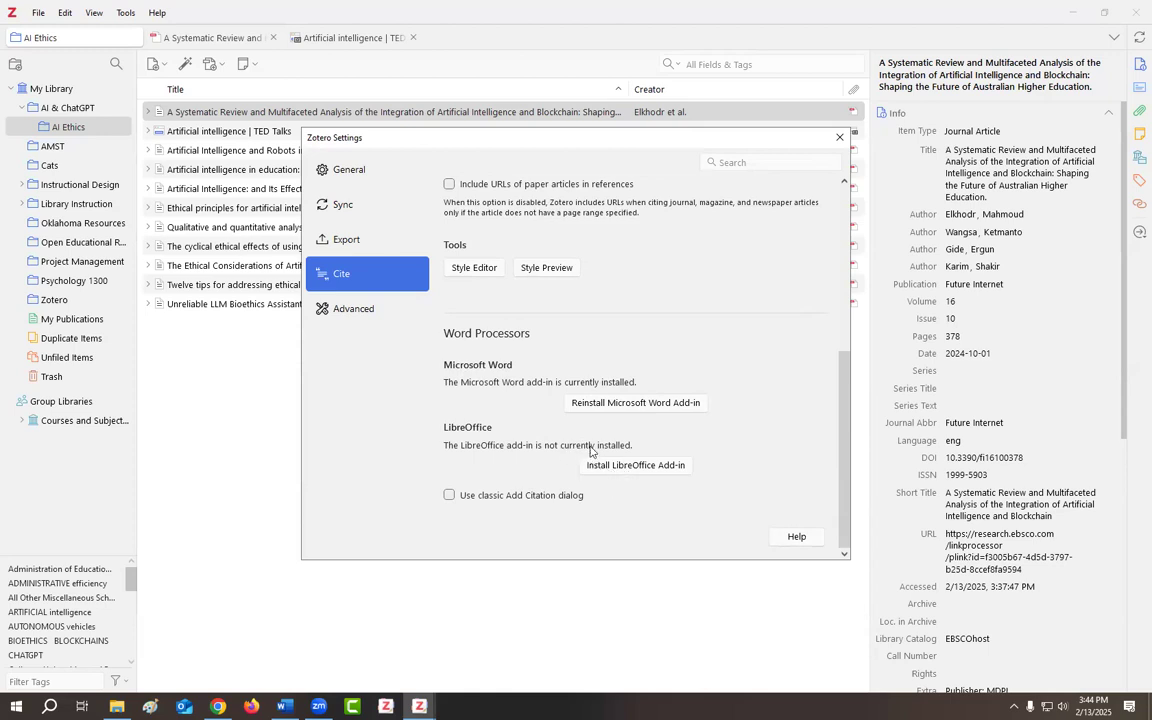
Close Zotero's settings and confirm APA 7th edition as the Word document's citation style.
click(840, 140)
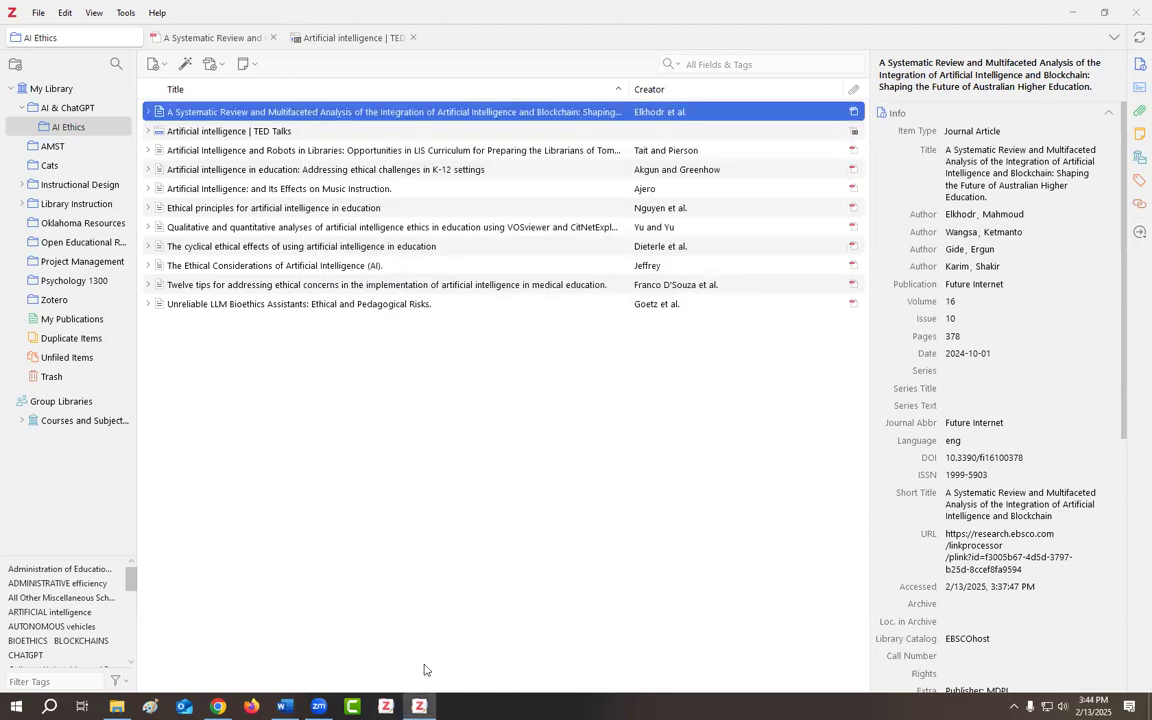
key(alt+Tab)
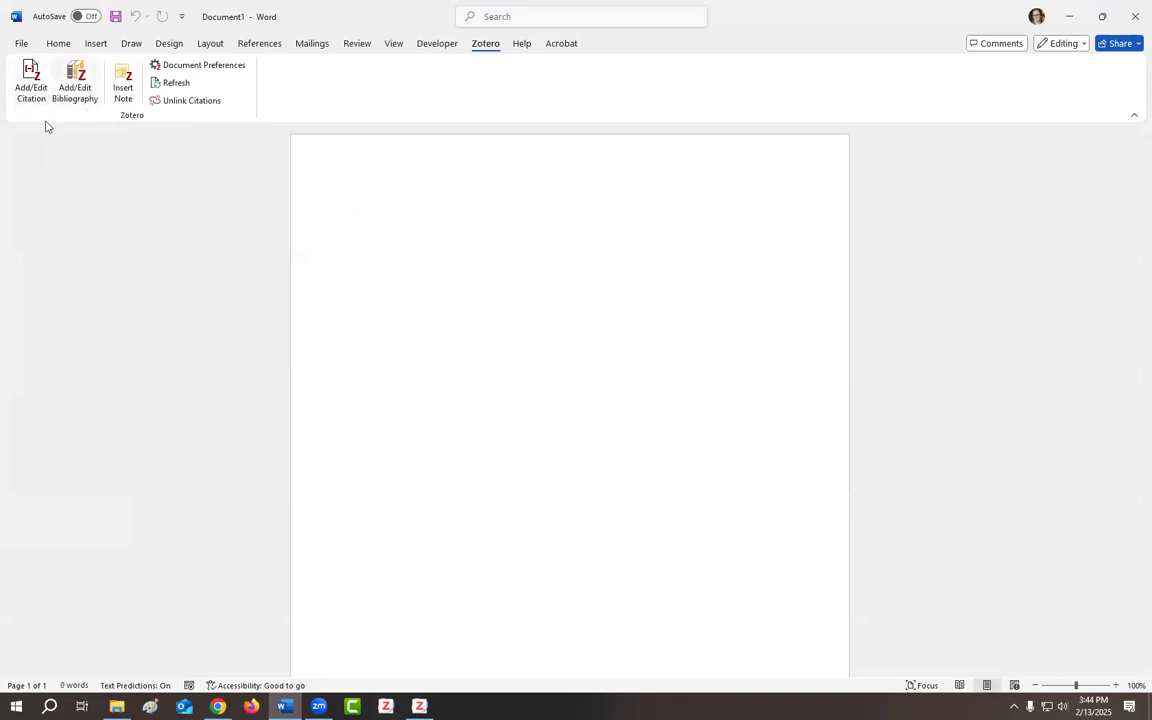
click(229, 68)
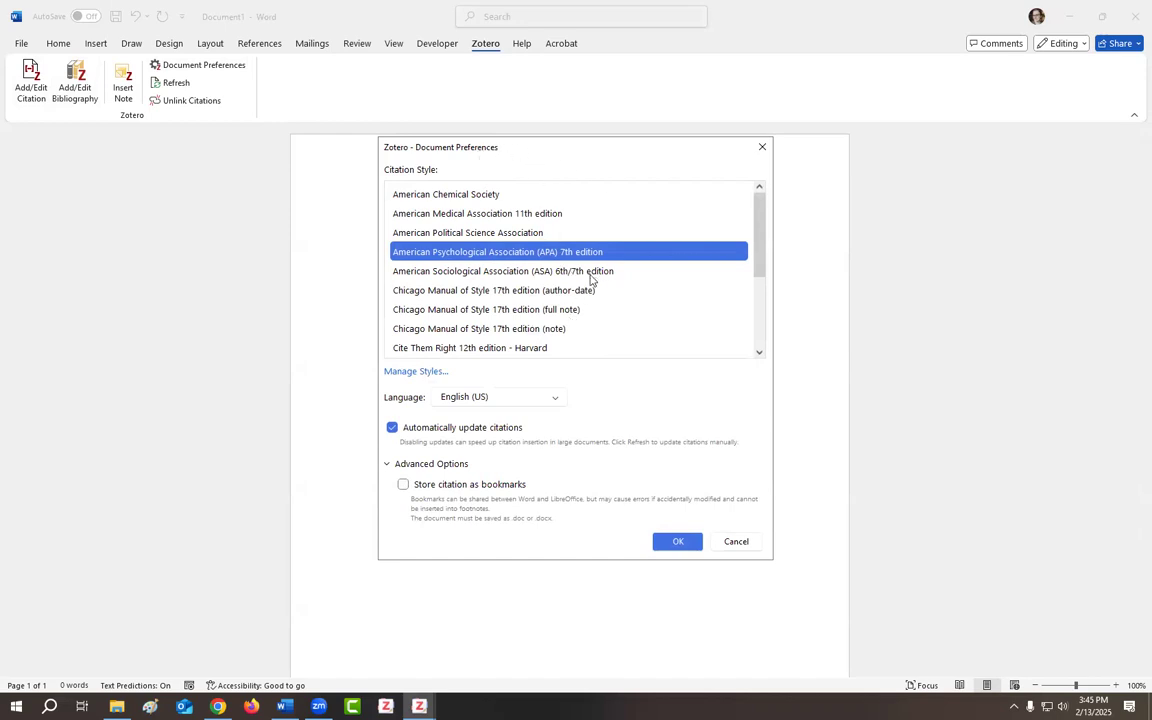
scroll(599, 299, down, 2)
scroll(600, 302, up, 2)
click(676, 542)
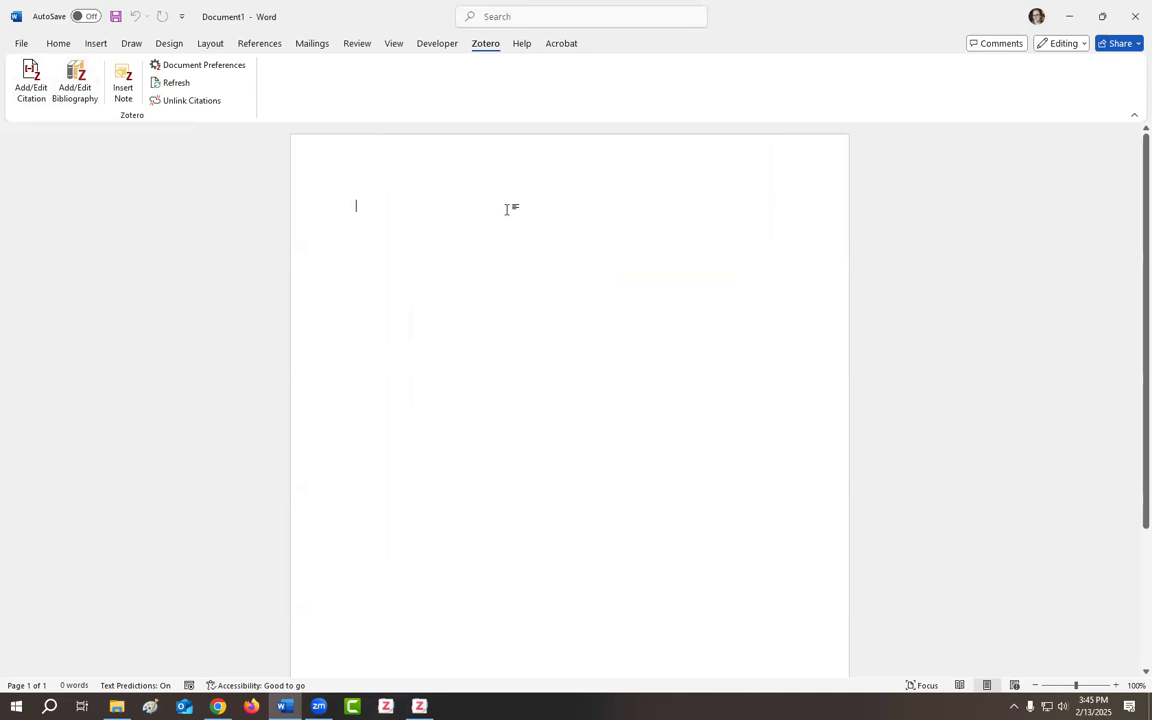
Add a centred 'AI Ethics' title and an indented sentence saying it will require a citation.
click(58, 43)
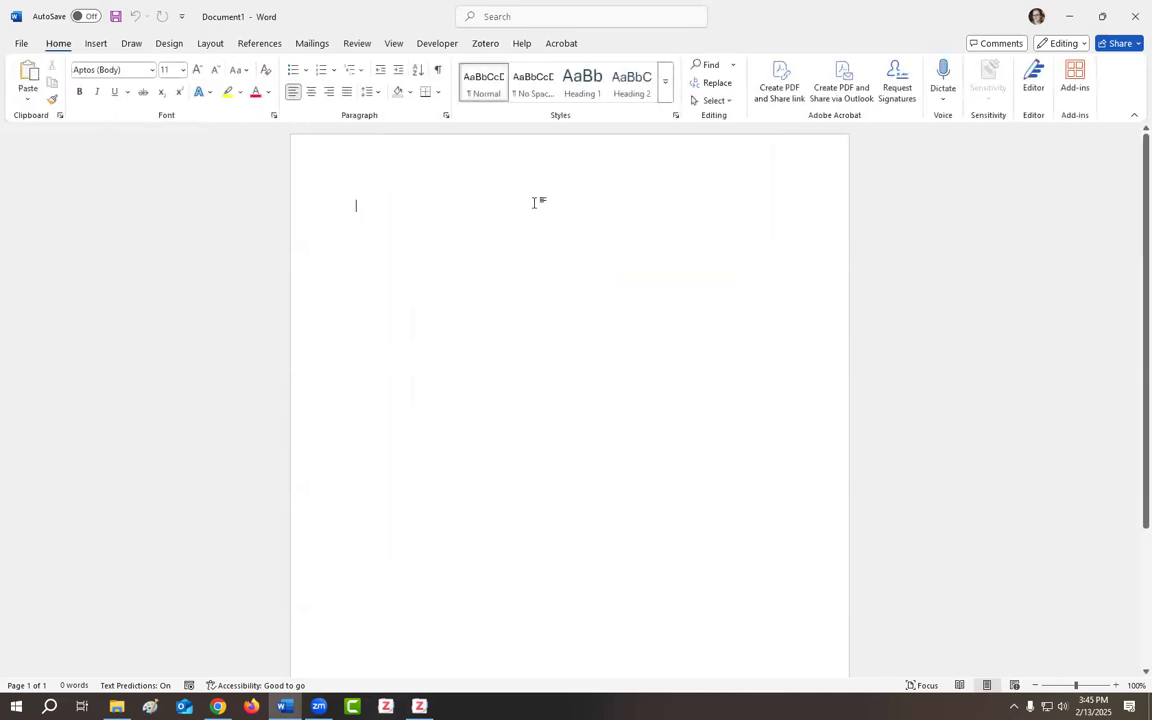
click(310, 92)
text(AI Ethics)
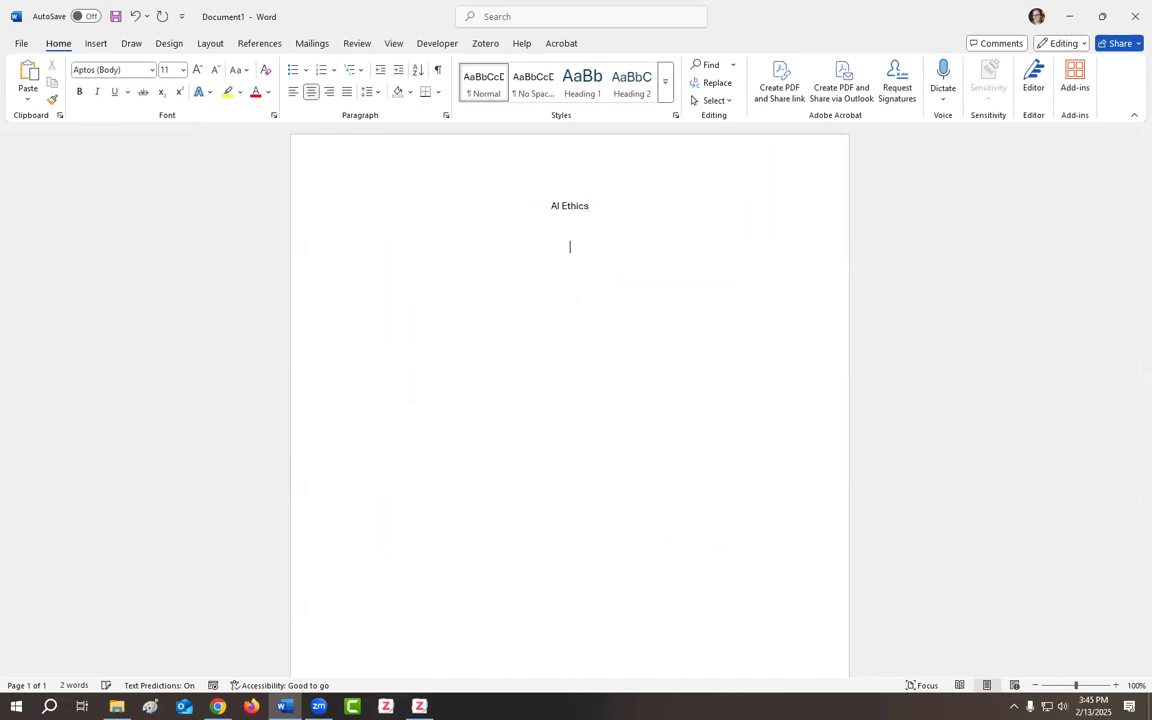
click(293, 92)
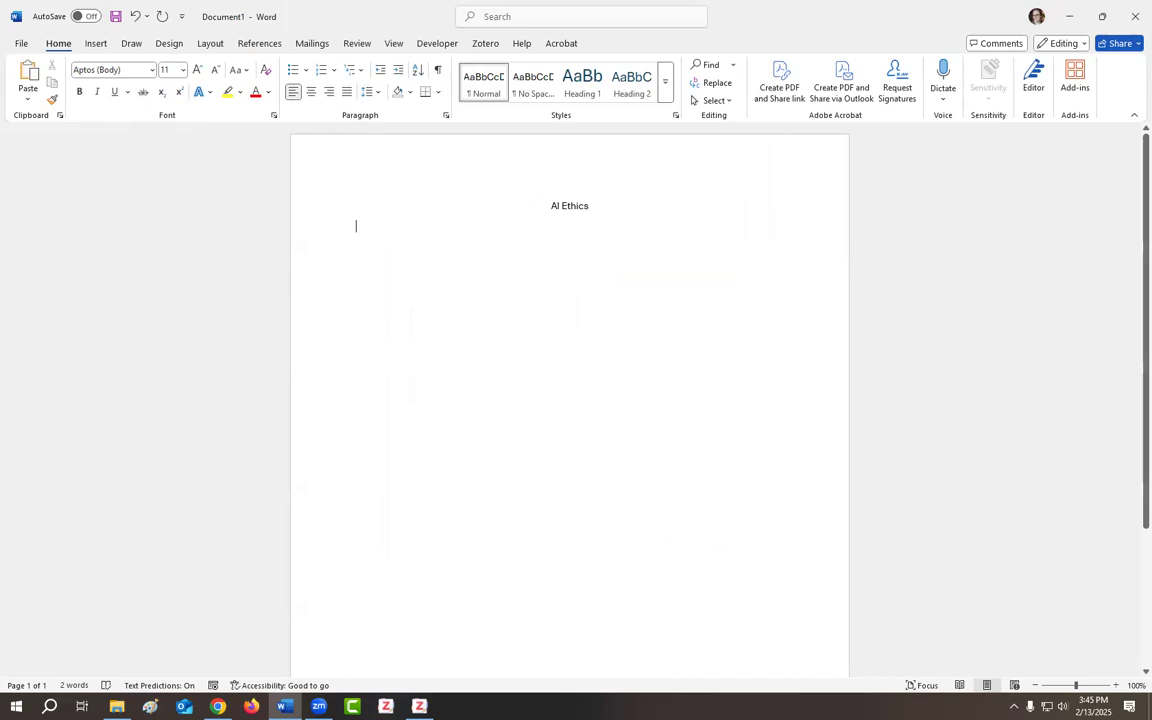
key(Tab)
text(This is a p)
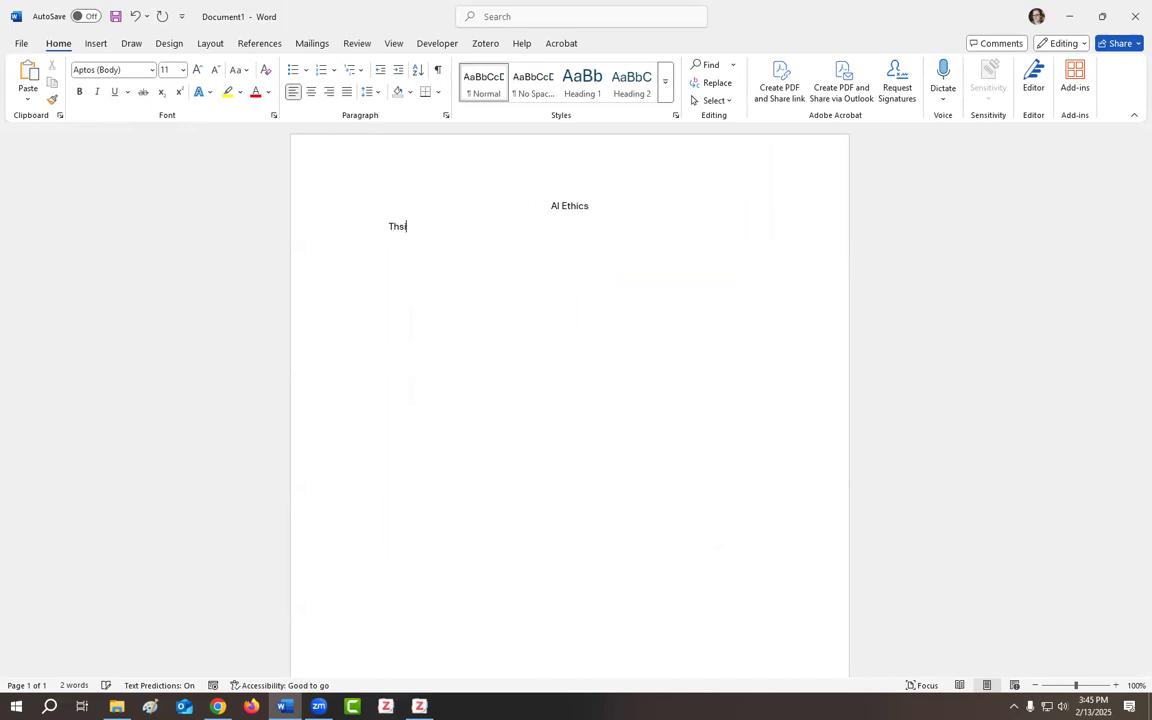
text(aper on AI T)
text(thics. This sentence is going to require a citation)
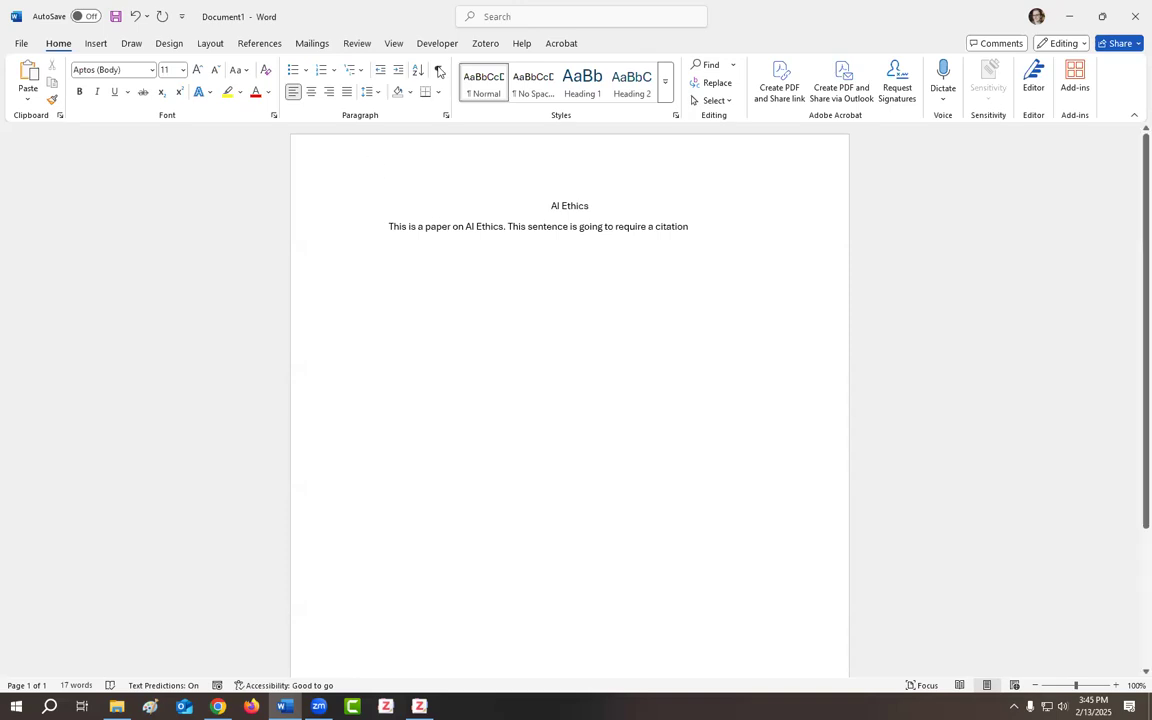
click(487, 45)
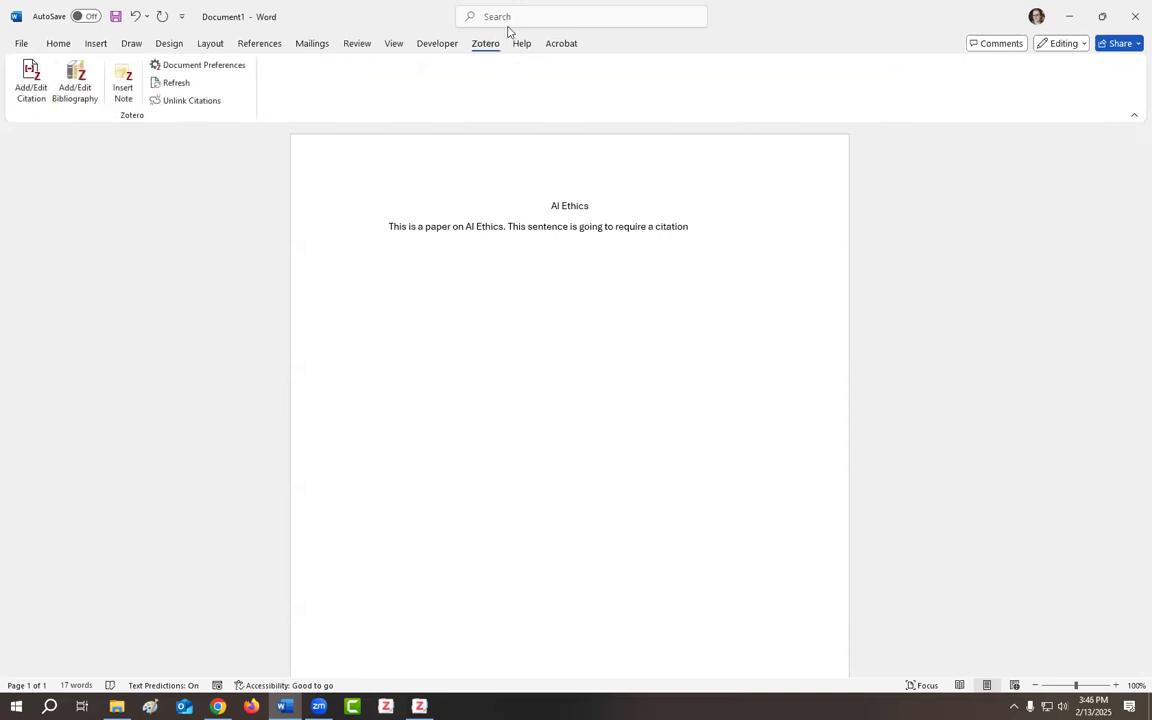
Cite Ajero 2023 after the first sentence, then type 'You can also add multiple'.
click(33, 93)
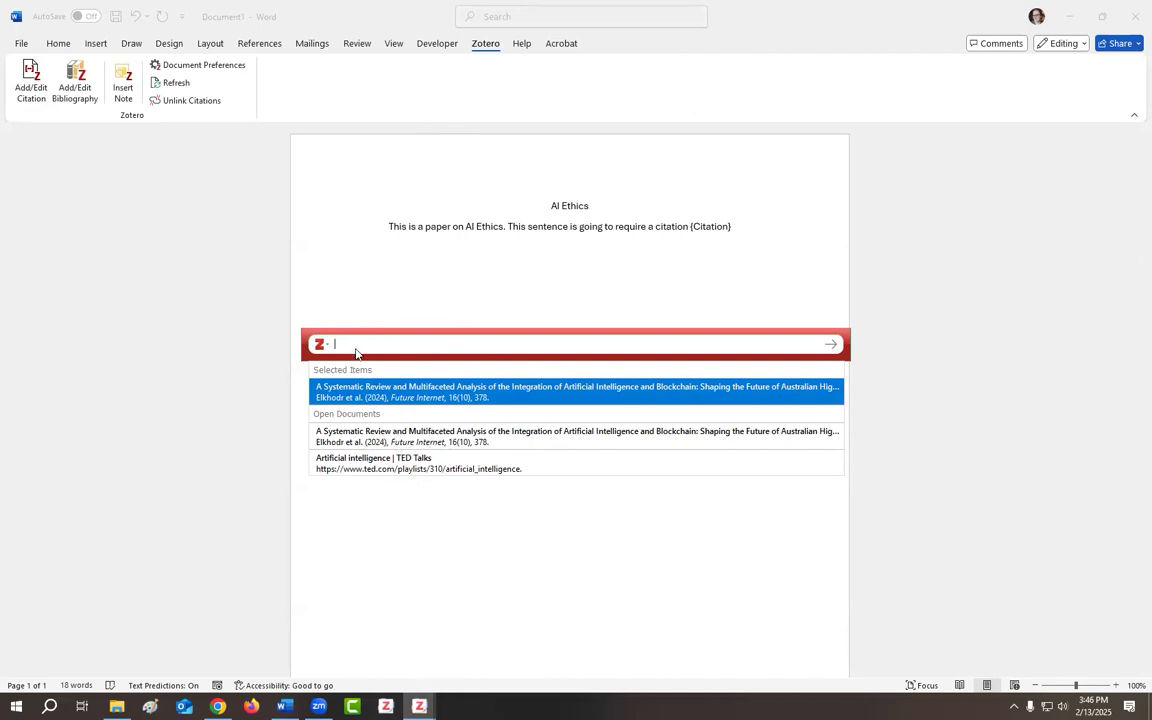
text(artifi)
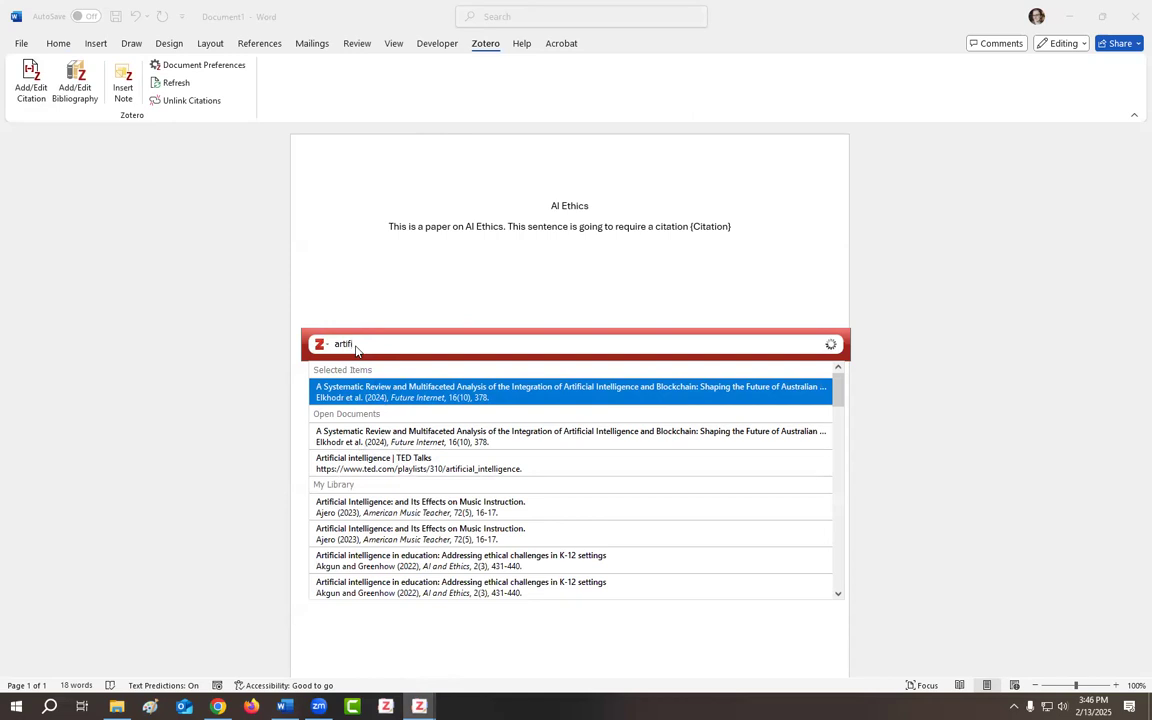
click(373, 509)
key(Return)
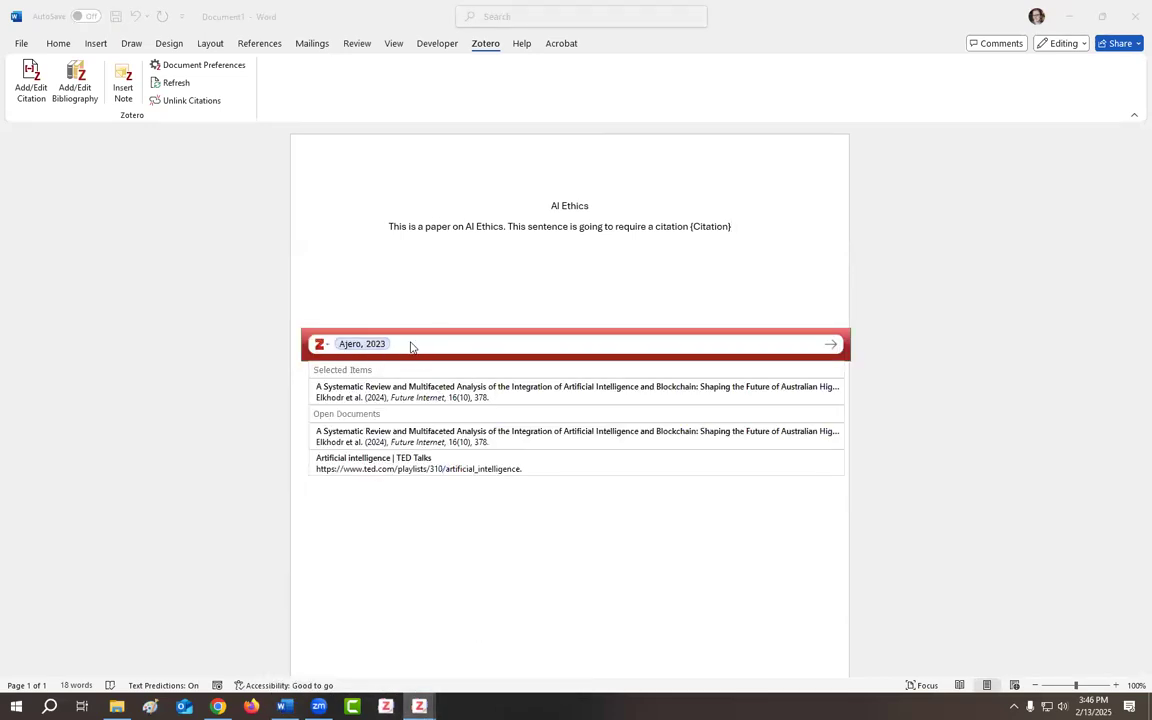
key(Return)
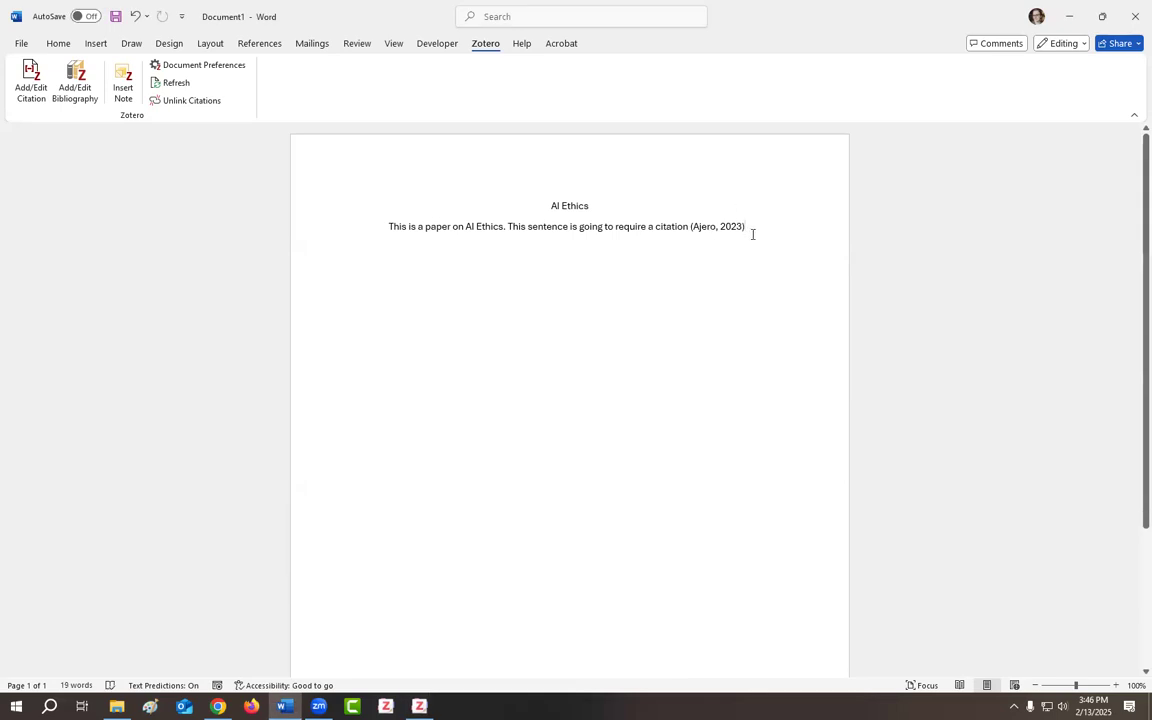
text(.)
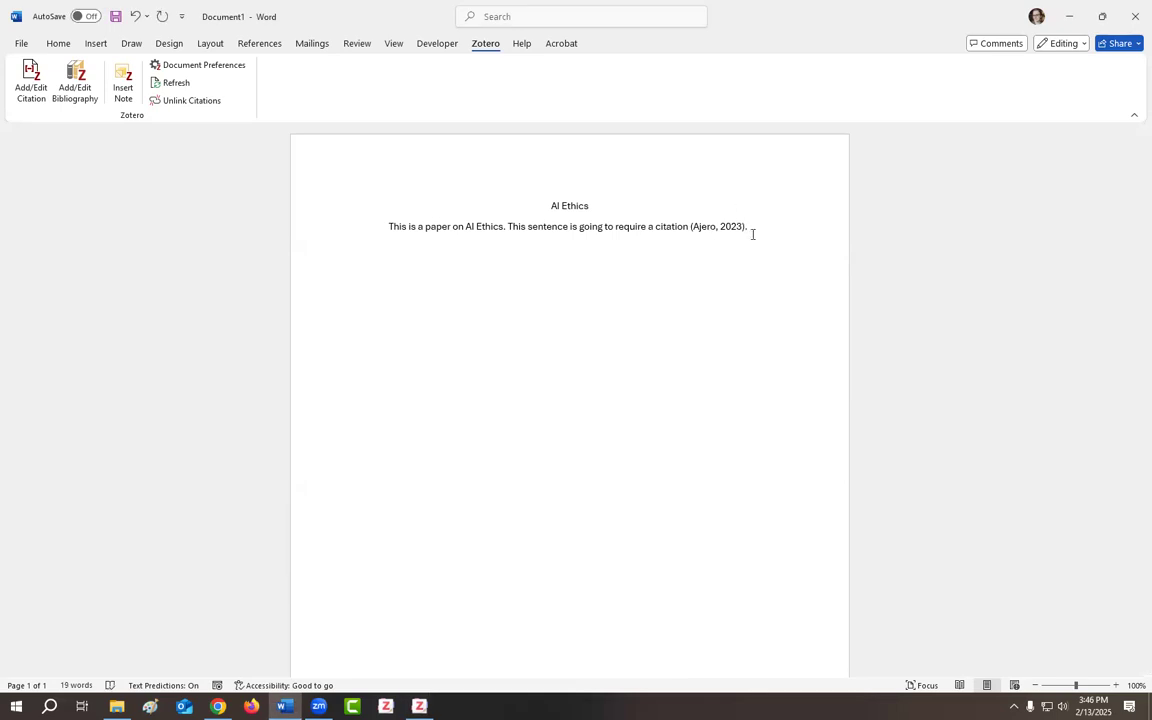
text( You can also add multiple citations at once)
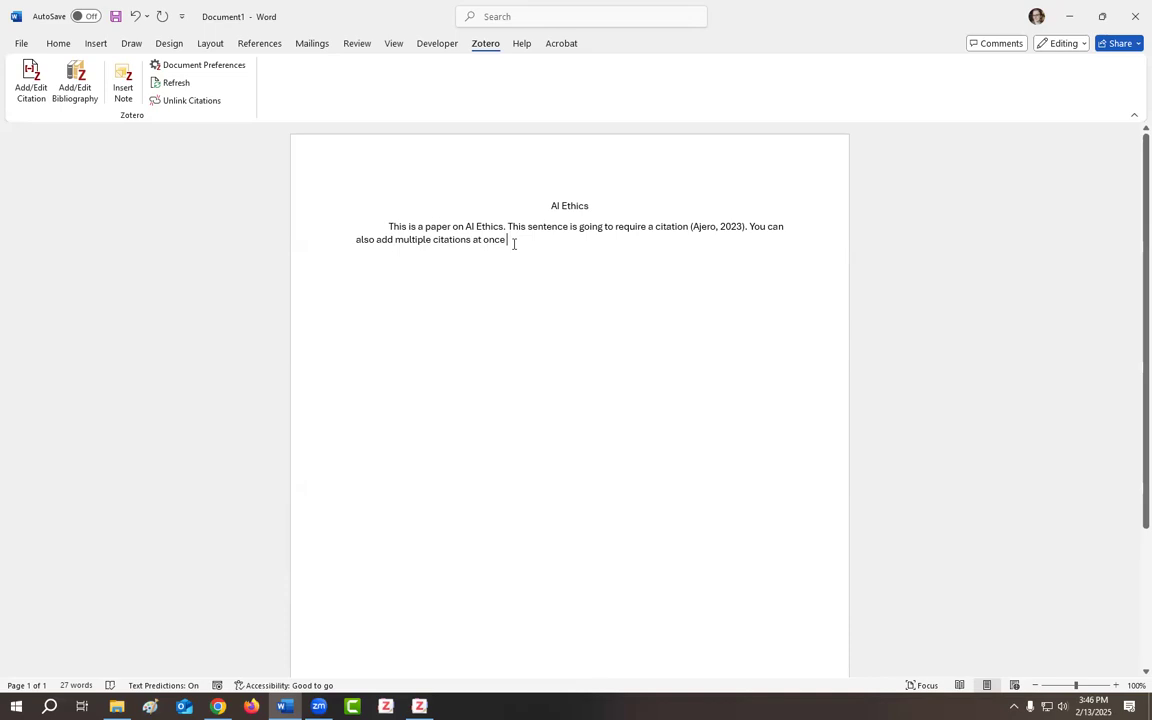
Insert one citation combining Elkhodr et al., Amin and Bender 2024, ending the sentence with a period.
click(31, 88)
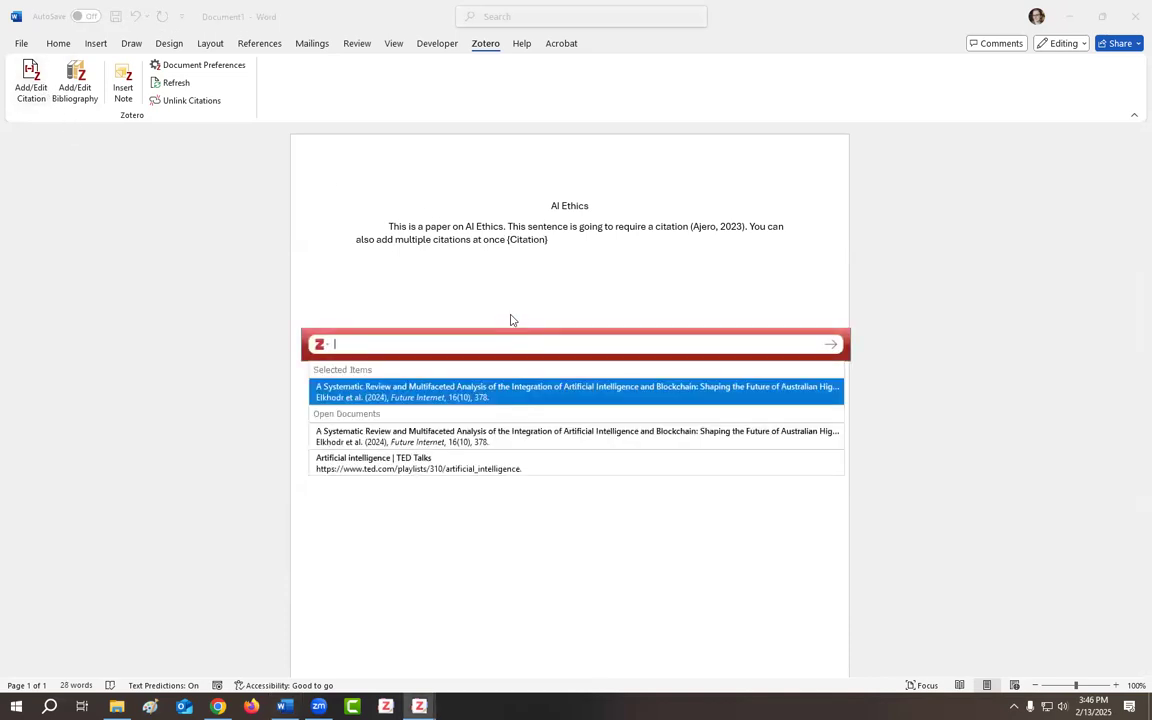
click(432, 397)
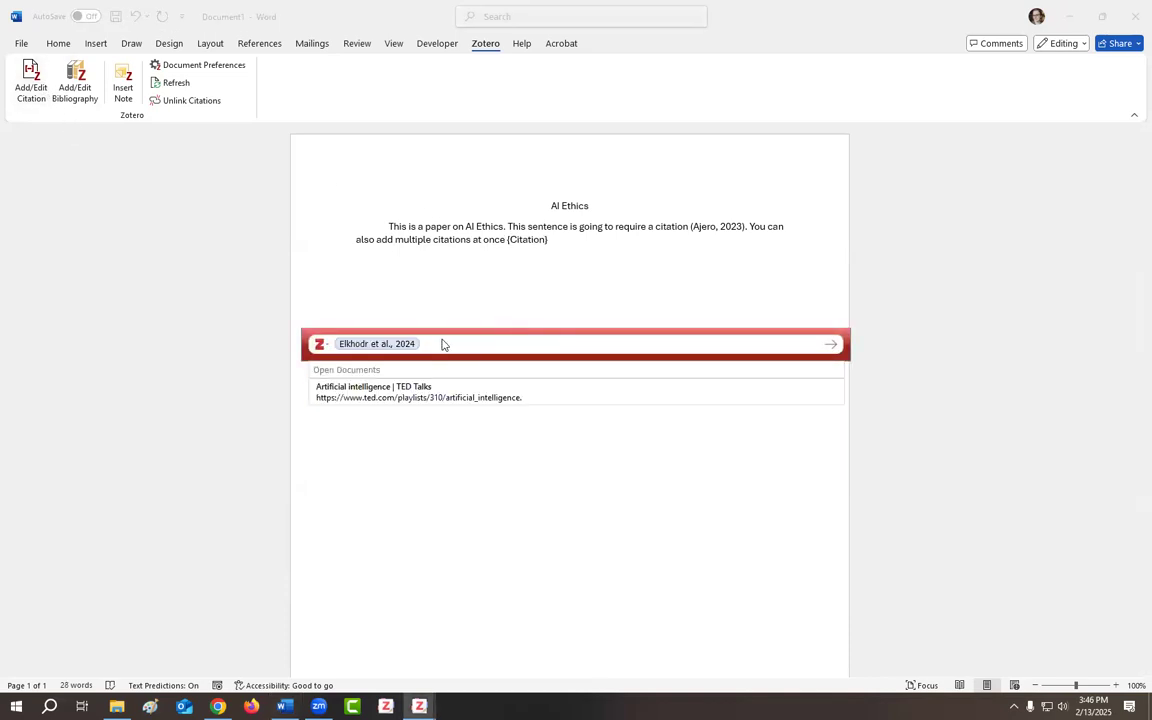
text(amin)
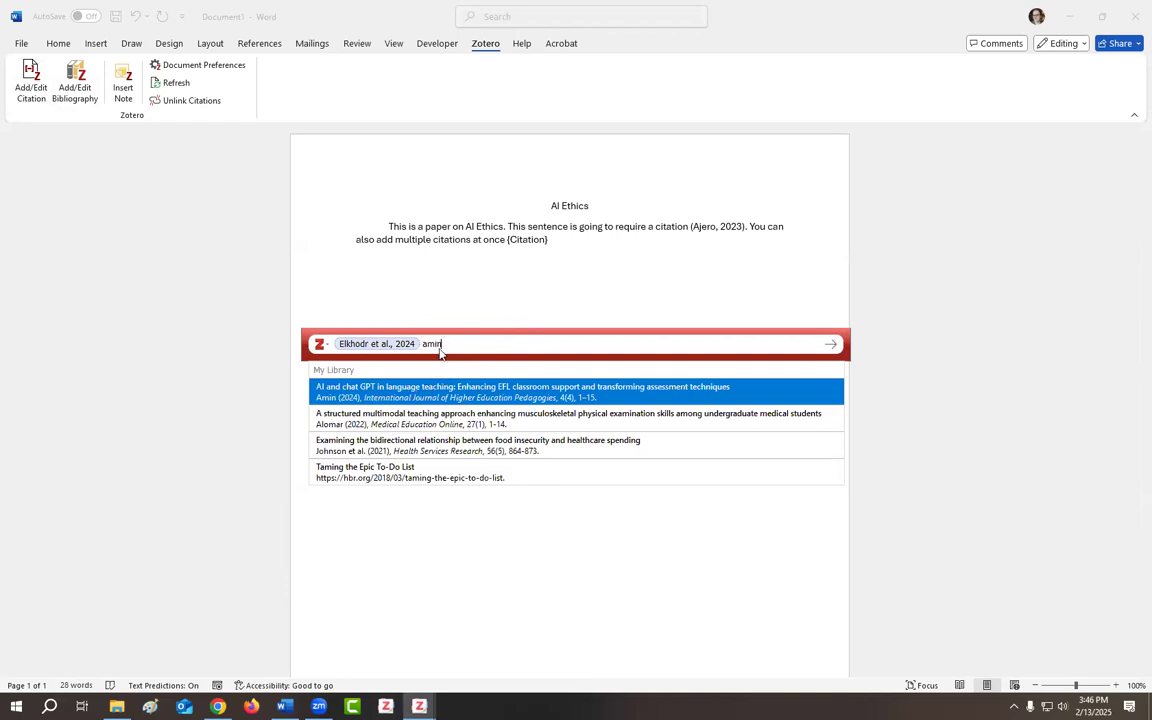
click(378, 393)
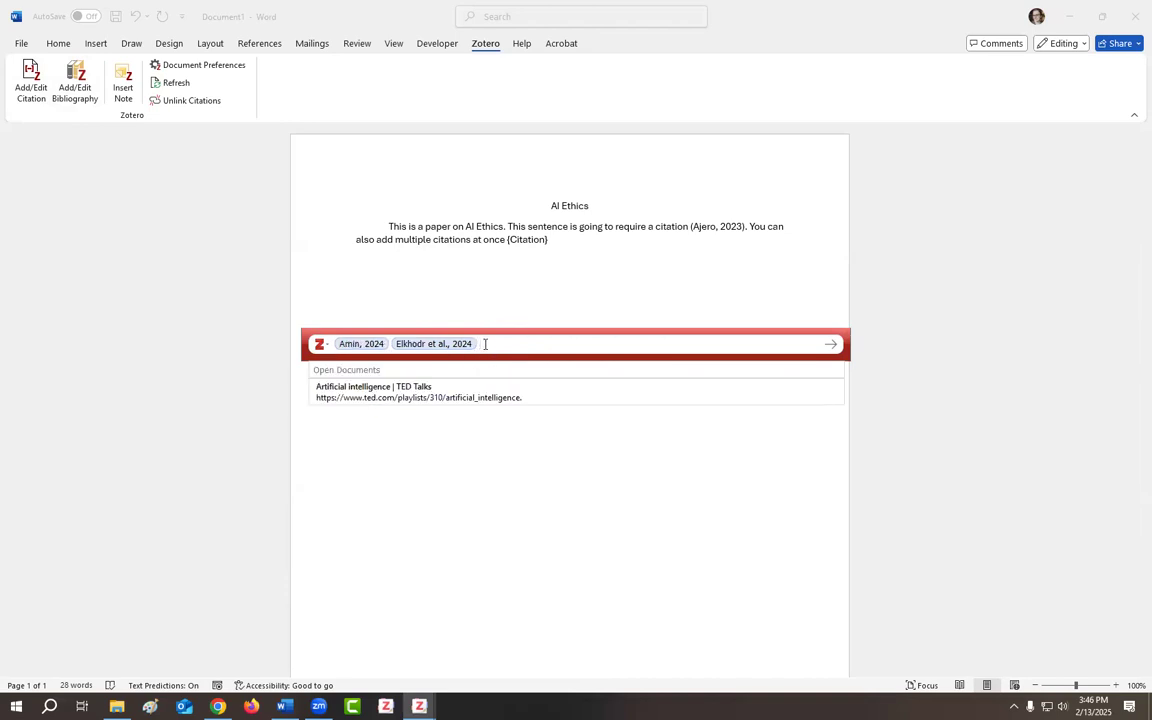
text(artificial)
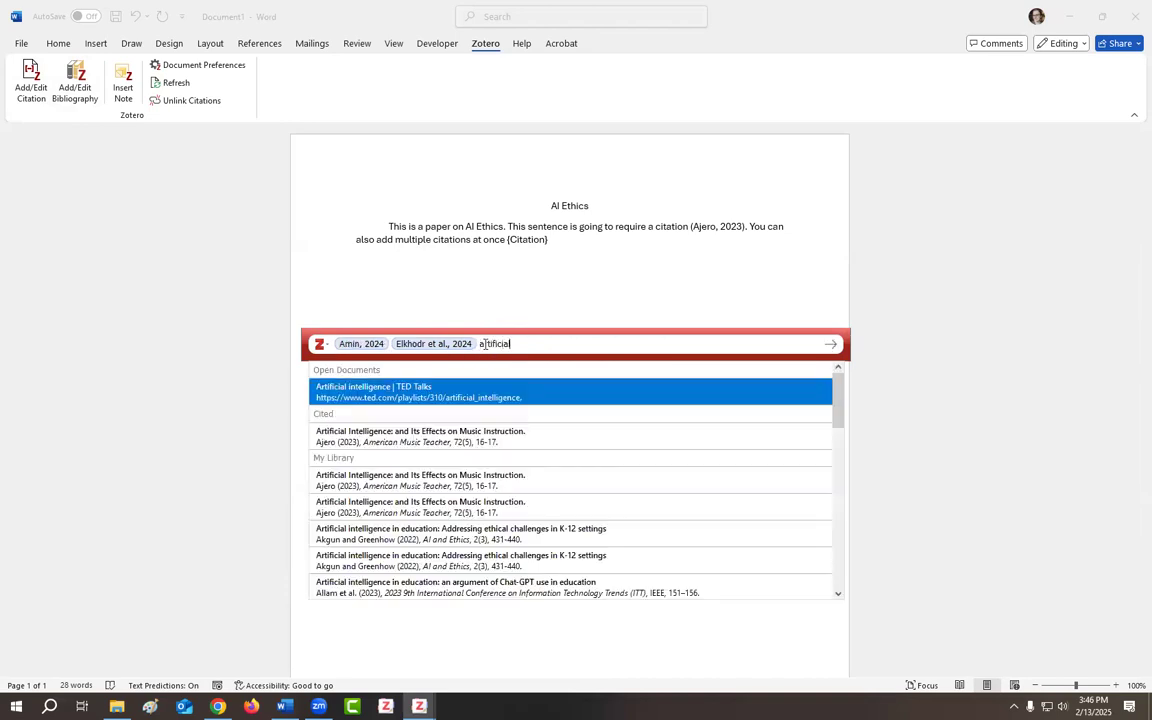
scroll(415, 490, down, 3)
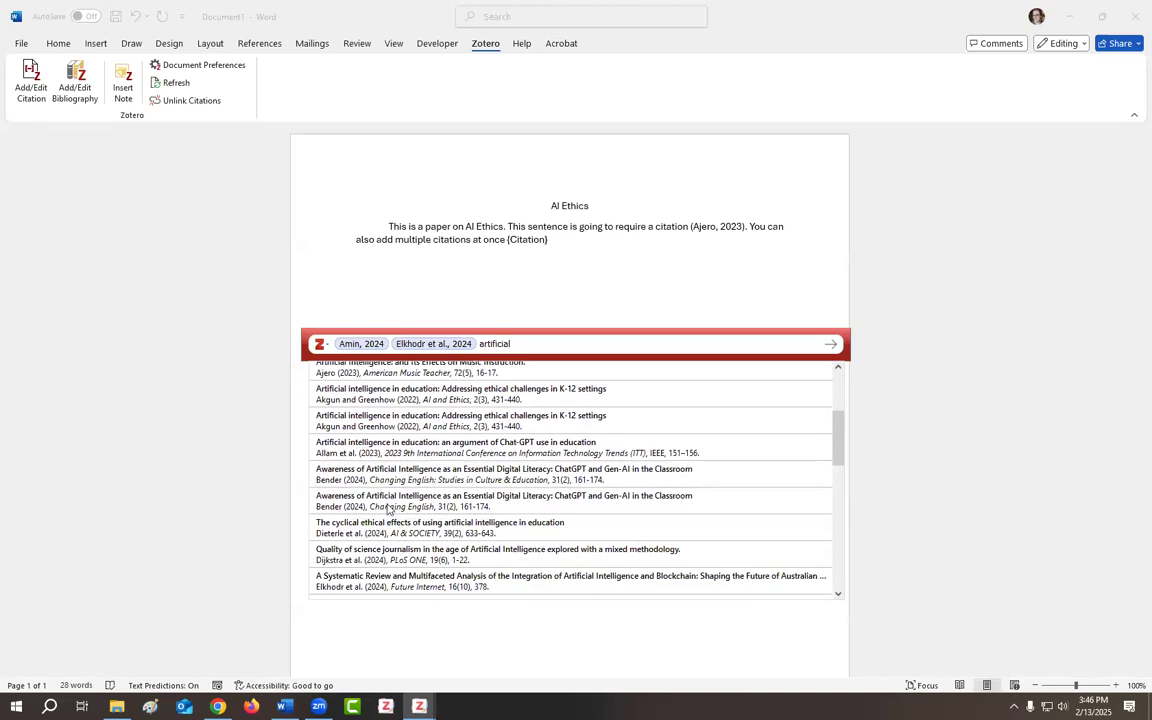
click(392, 504)
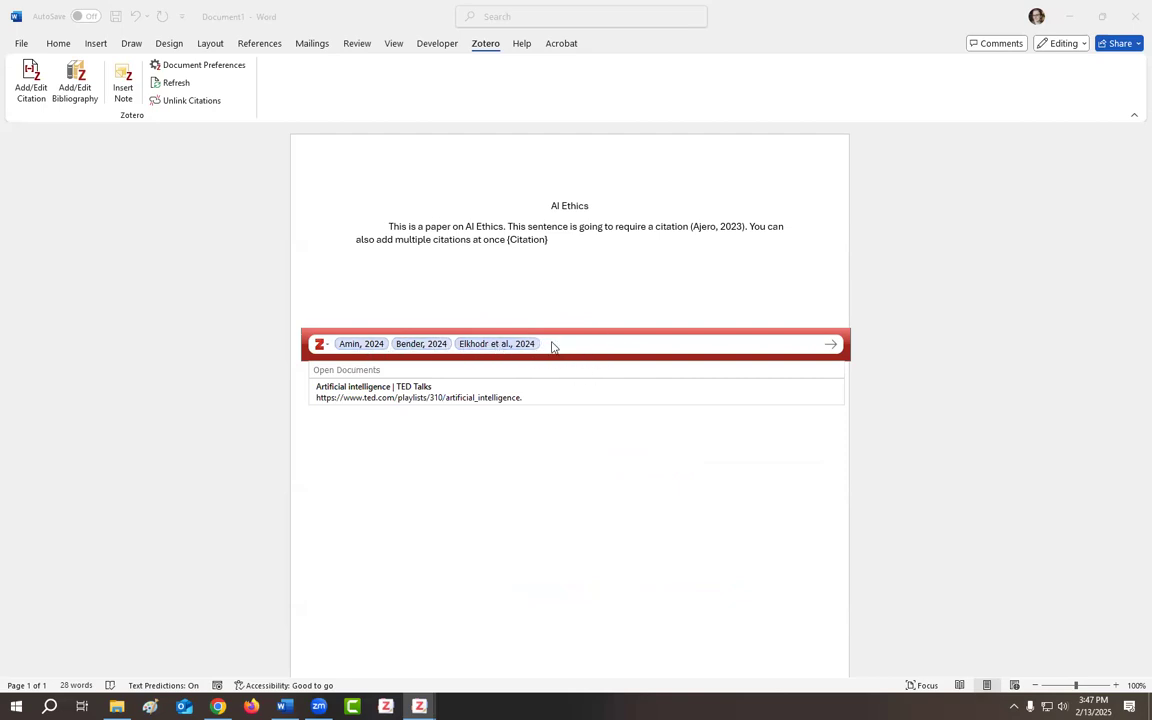
key(Return)
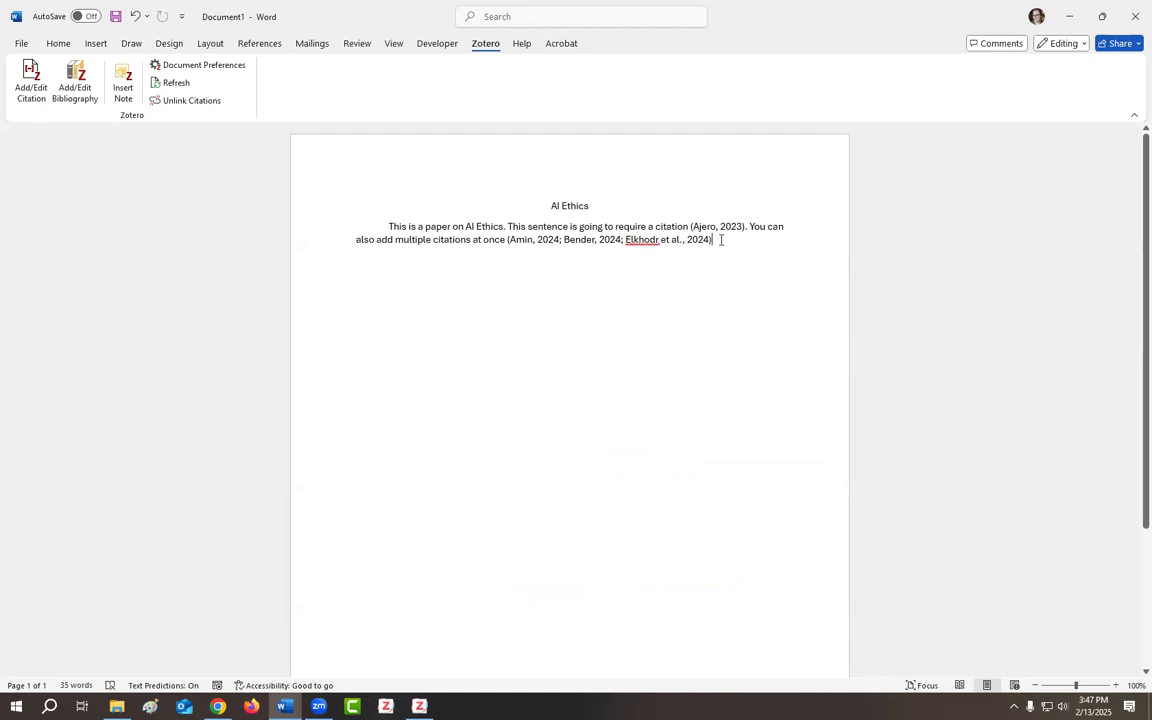
text(.)
Add a centred 'References' heading below the paragraph, with the following line left-aligned.
key(Return)
key(Return)
key(Return)
key(Return)
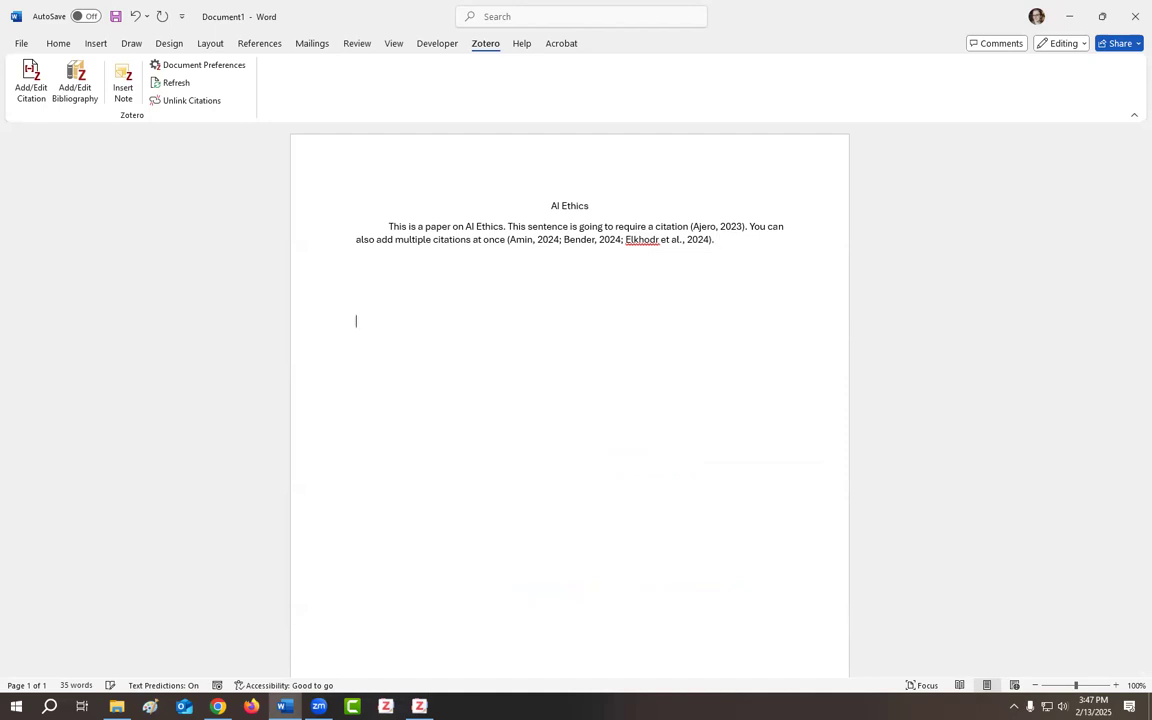
click(58, 43)
click(311, 91)
text(References)
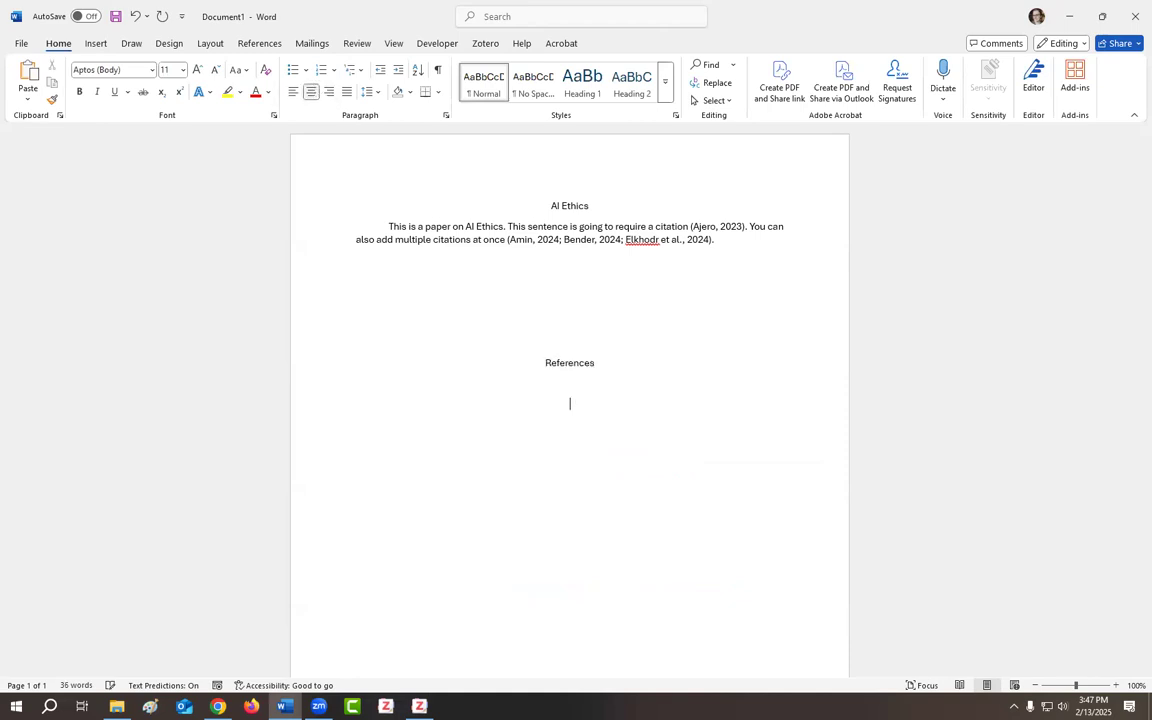
click(293, 91)
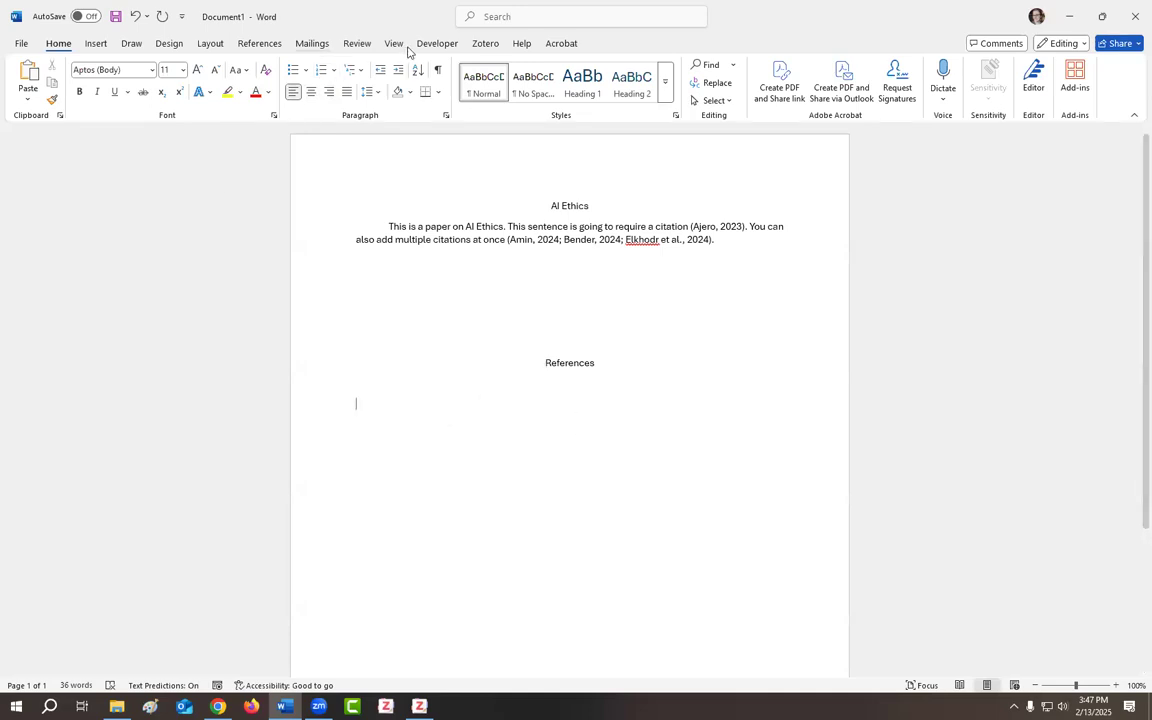
click(485, 43)
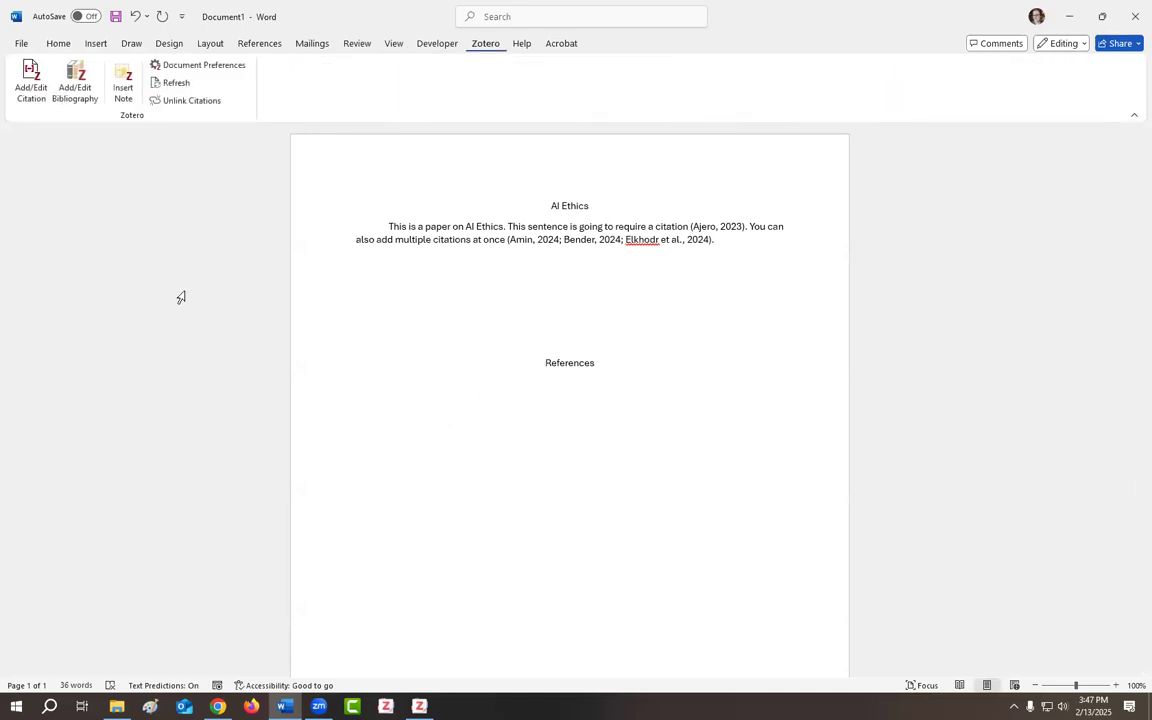
Insert the Zotero bibliography of Ajero, Amin, Bender and Elkhodr under References and switch to Zotero.
click(84, 86)
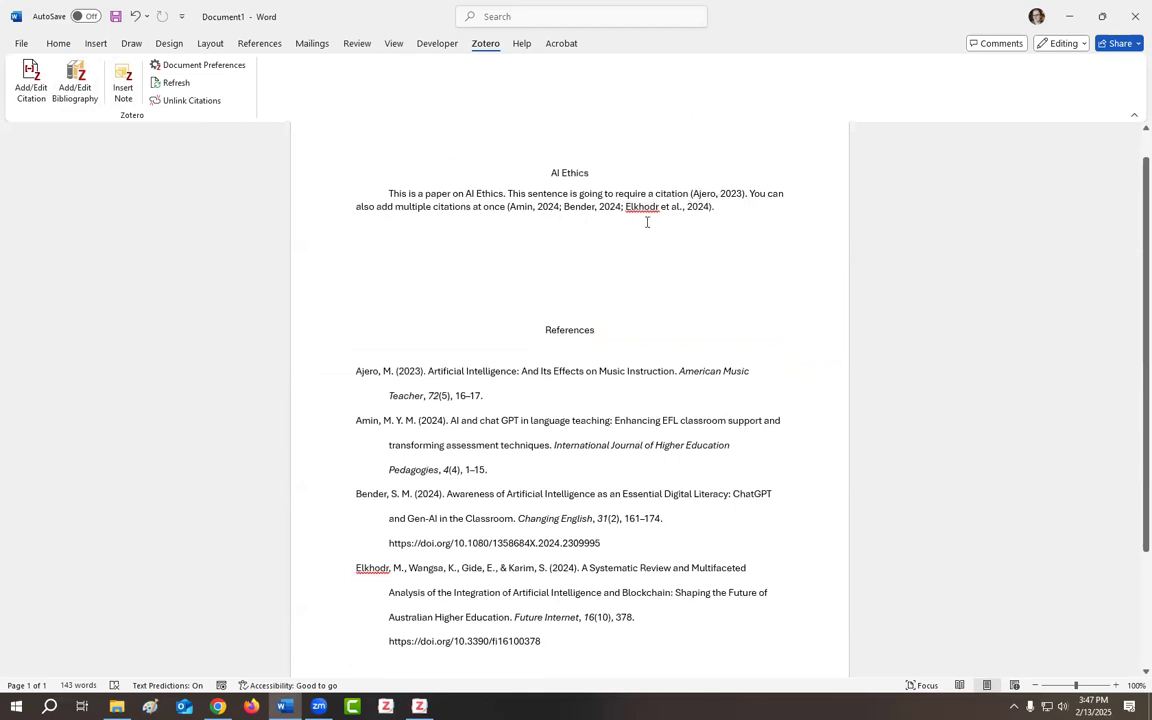
scroll(603, 282, down, 3)
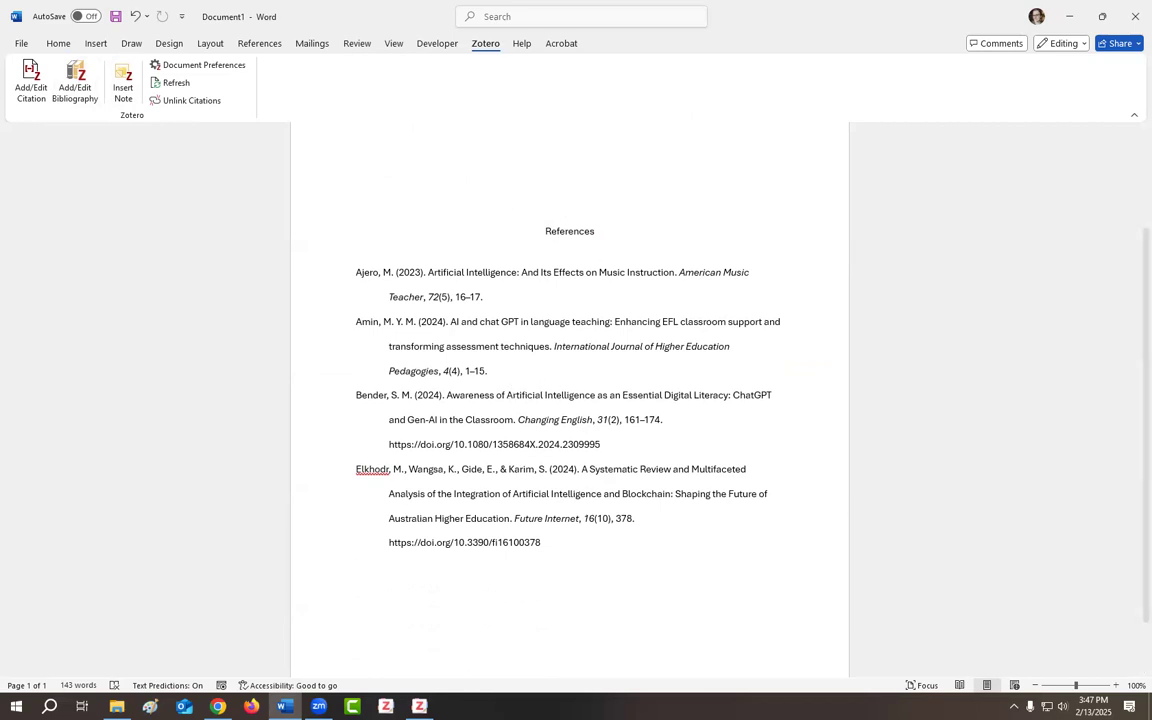
click(419, 706)
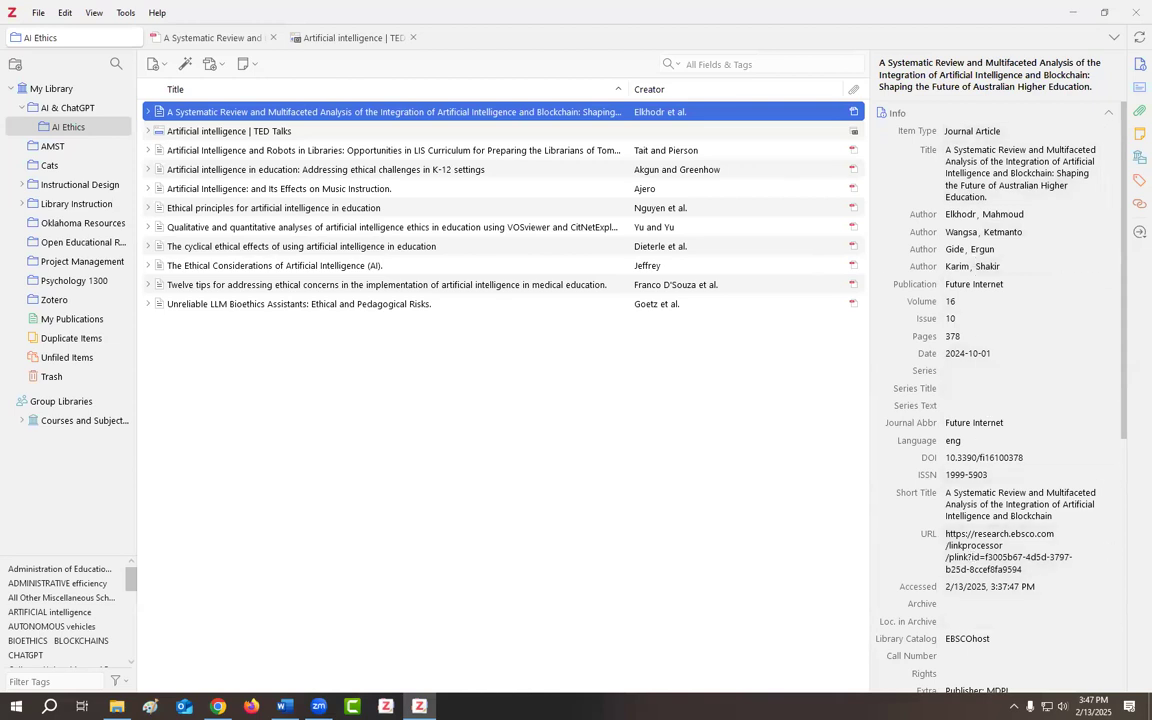
Add empty lines after the bibliography in Word to reach a new page.
click(284, 706)
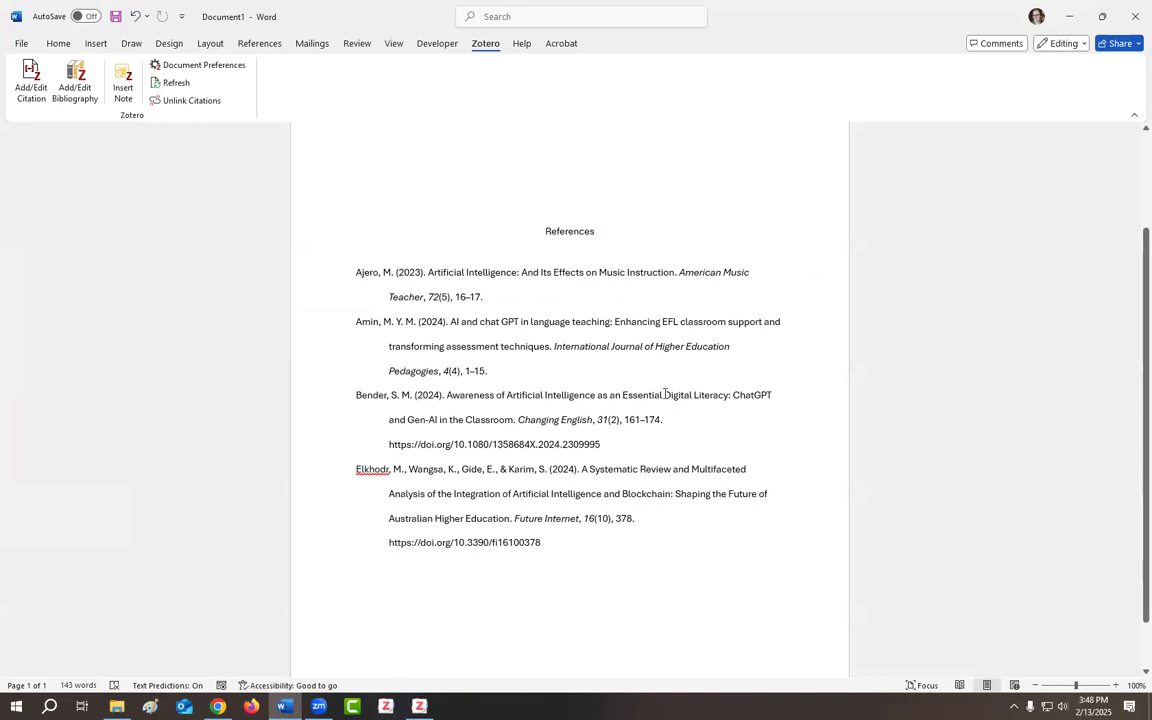
scroll(660, 420, up, 3)
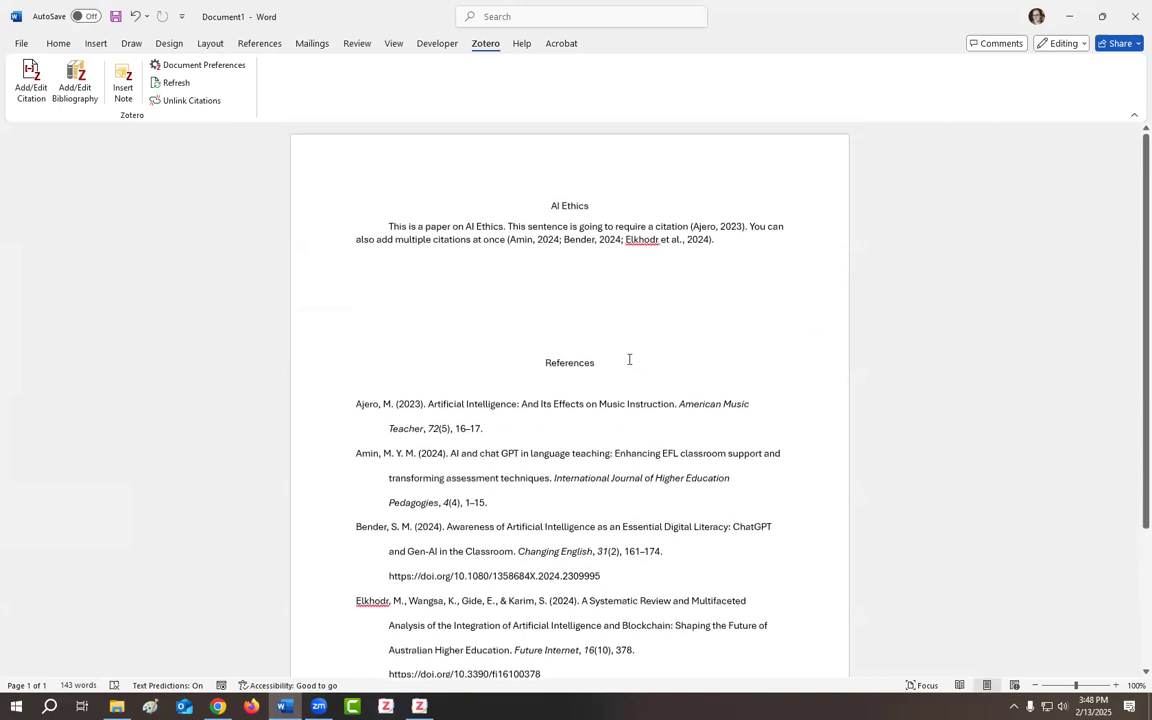
scroll(645, 390, down, 2)
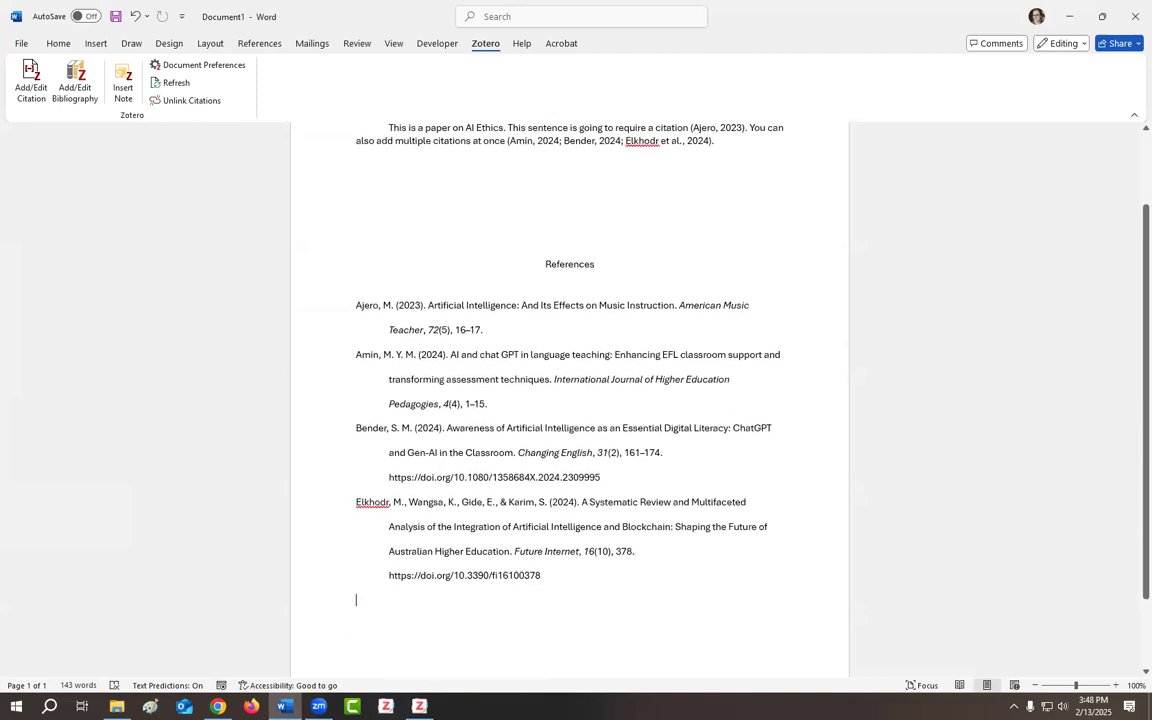
key(Return)
key(Return)
key(Return)
key(Return)
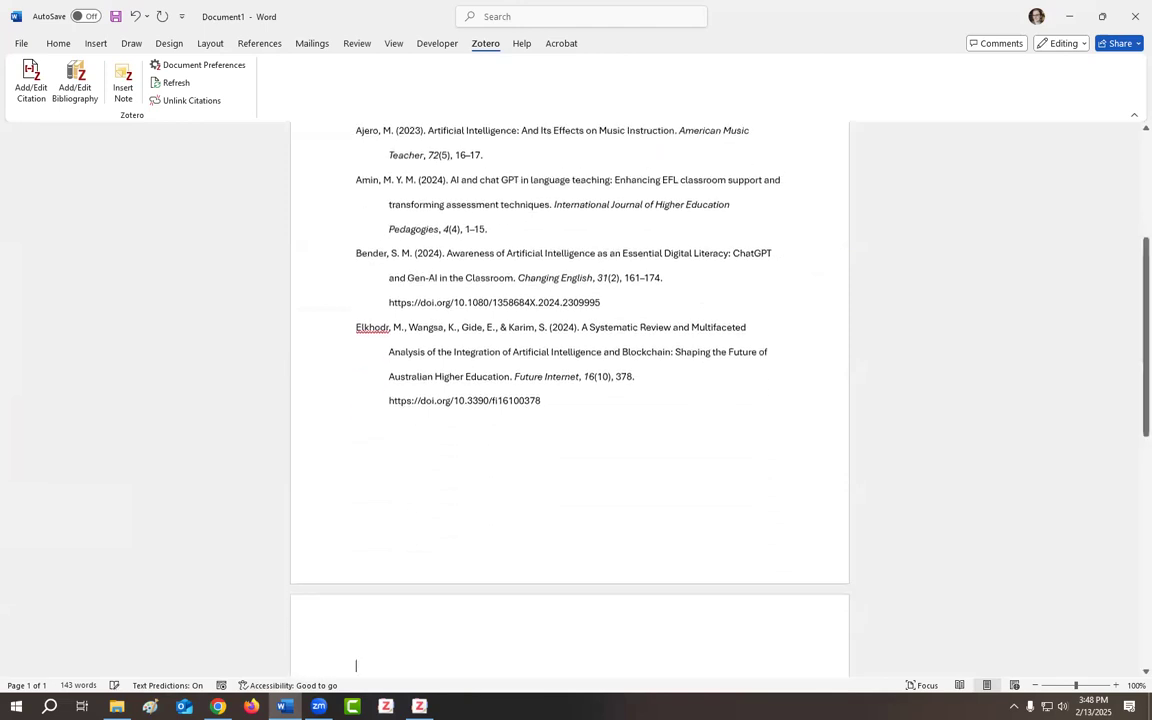
key(Return)
scroll(737, 495, down, 8)
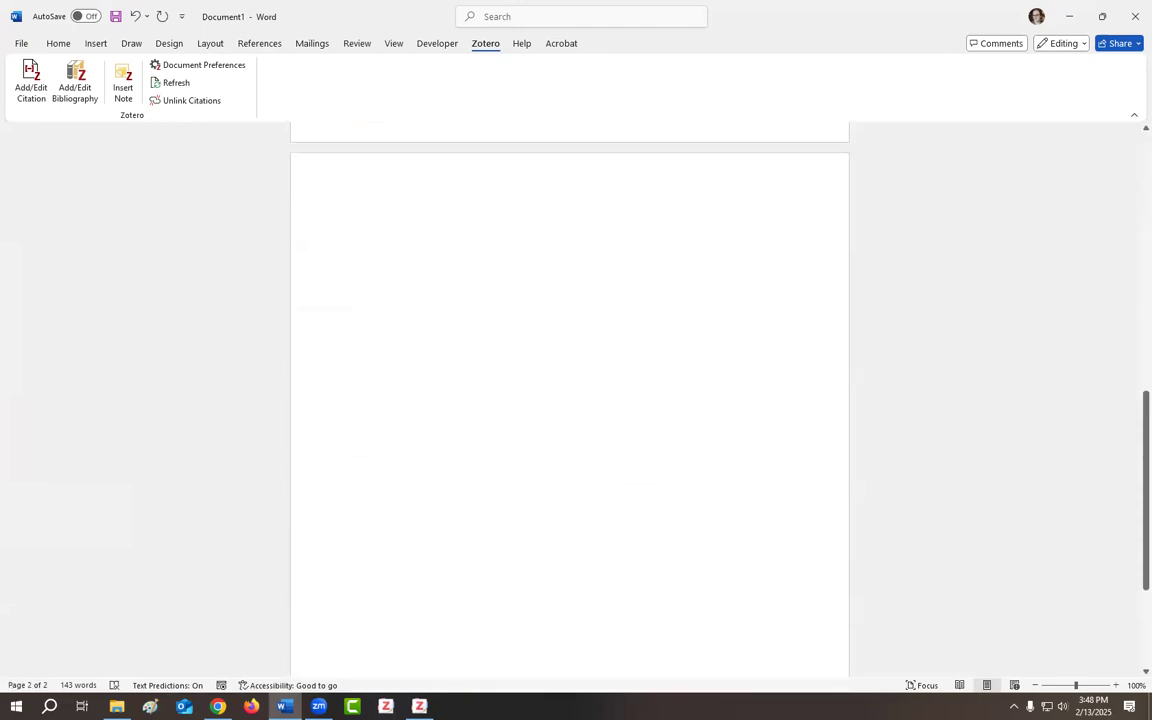
Drag all 11 AI Ethics items from Zotero onto page 2 as a reference list.
mouse_move(319, 706)
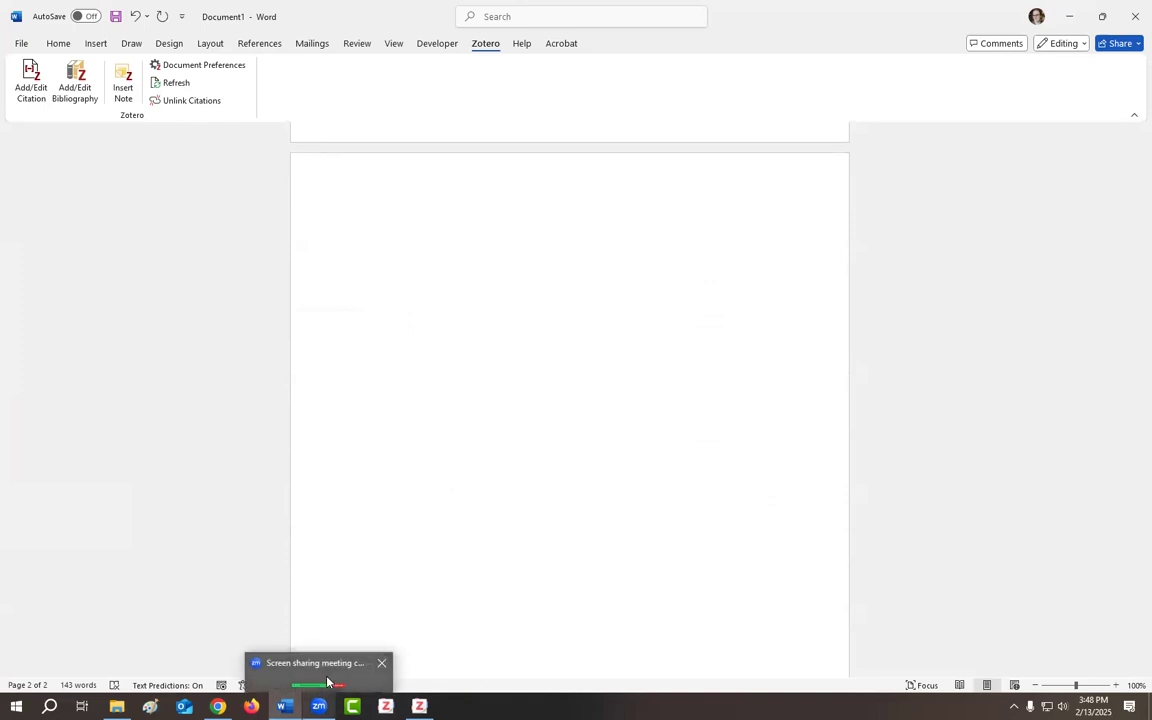
click(419, 706)
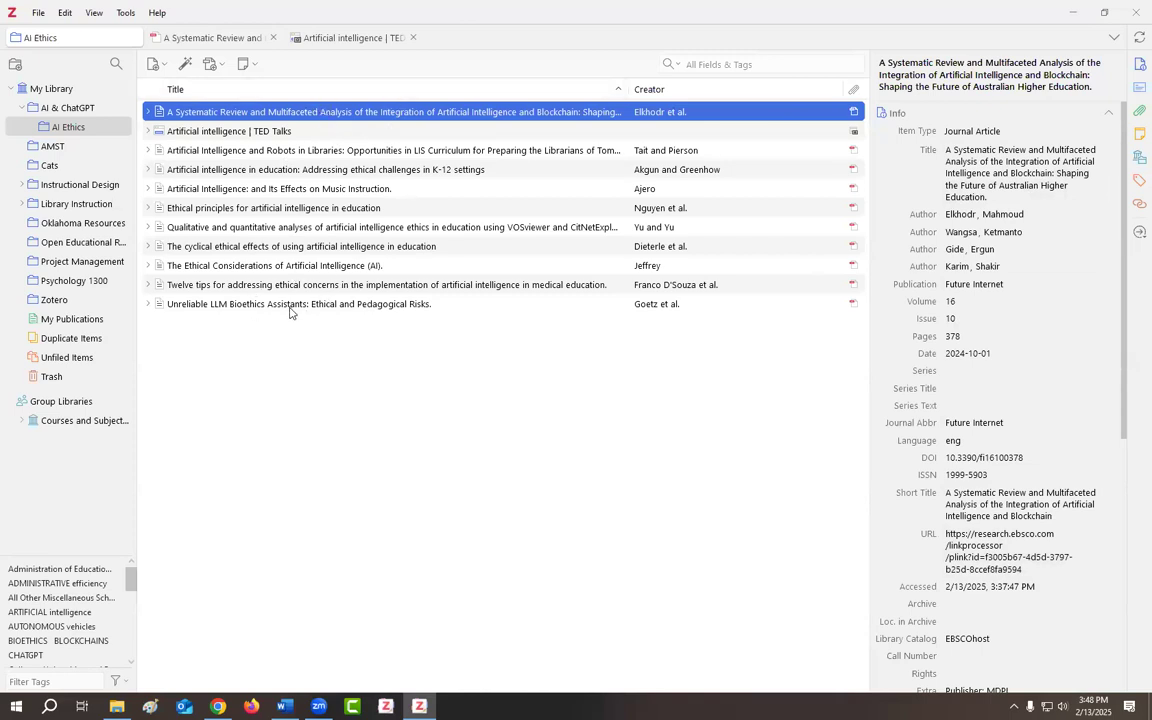
shift+click(330, 313)
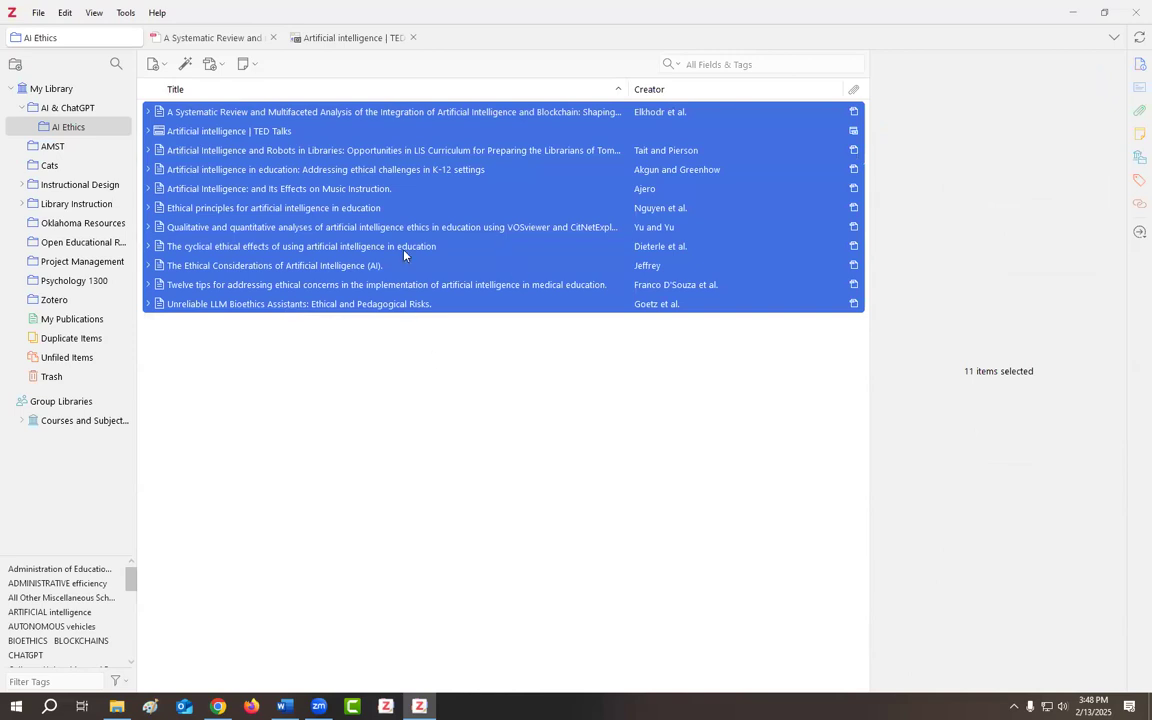
drag(464, 345, 368, 228)
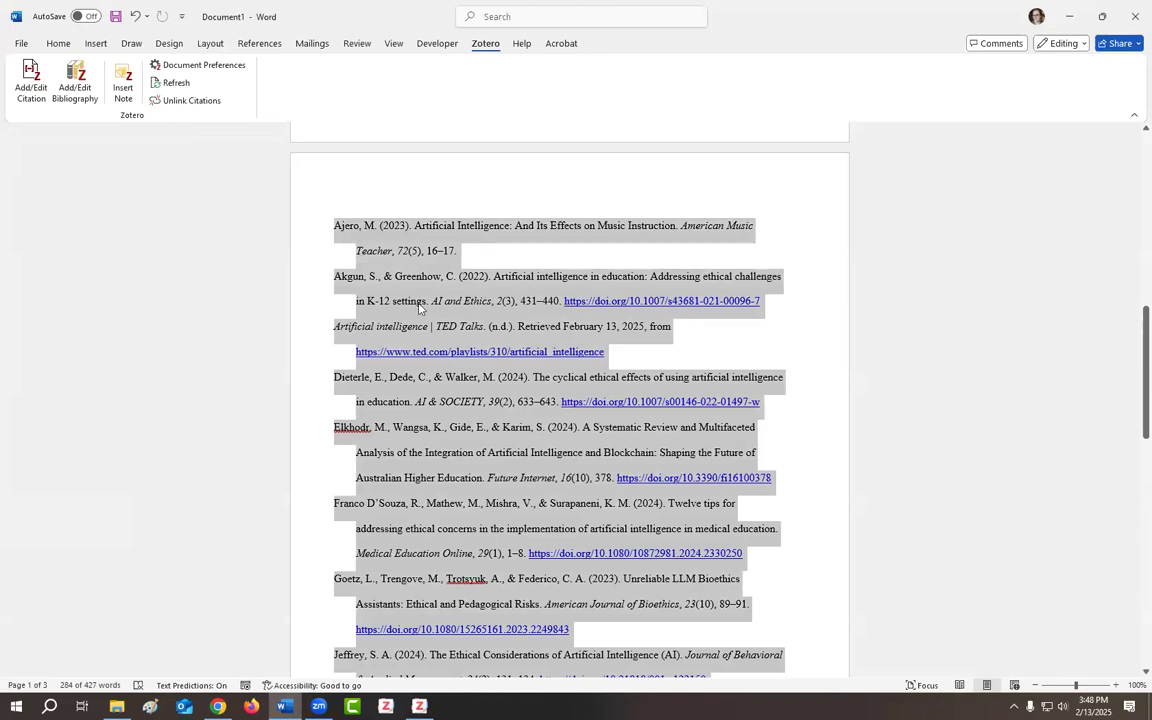
Scroll through the dragged-in 11-entry reference list and deselect it.
scroll(606, 340, down, 3)
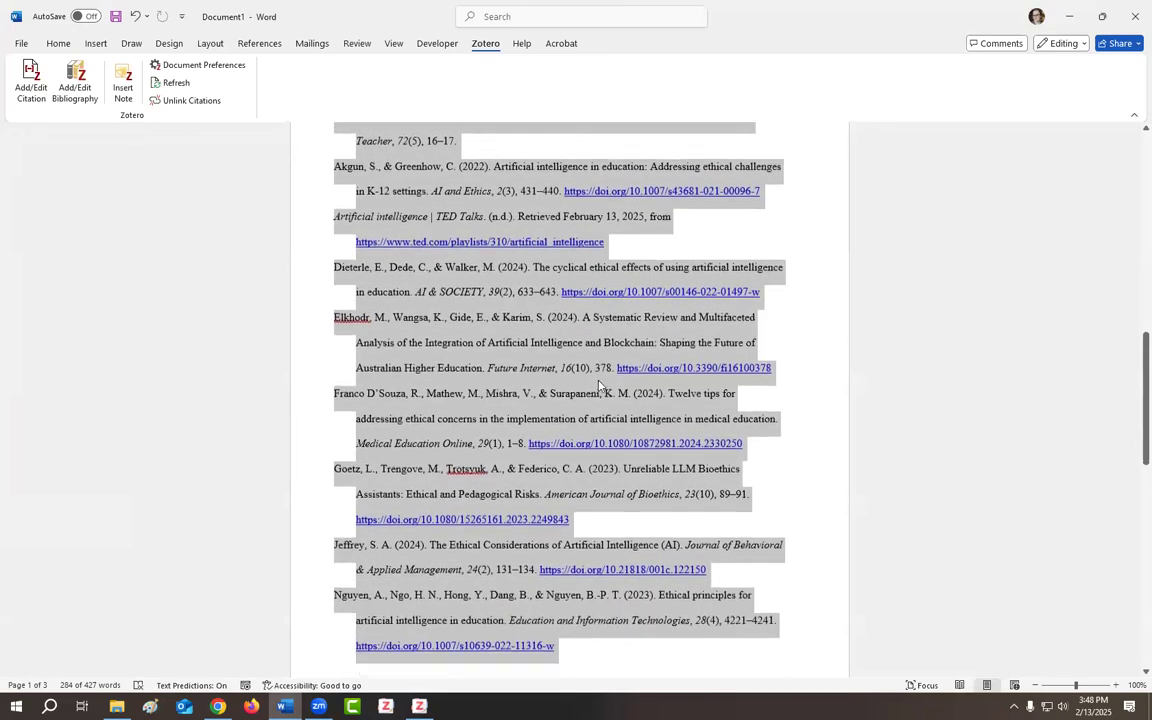
scroll(619, 398, up, 1)
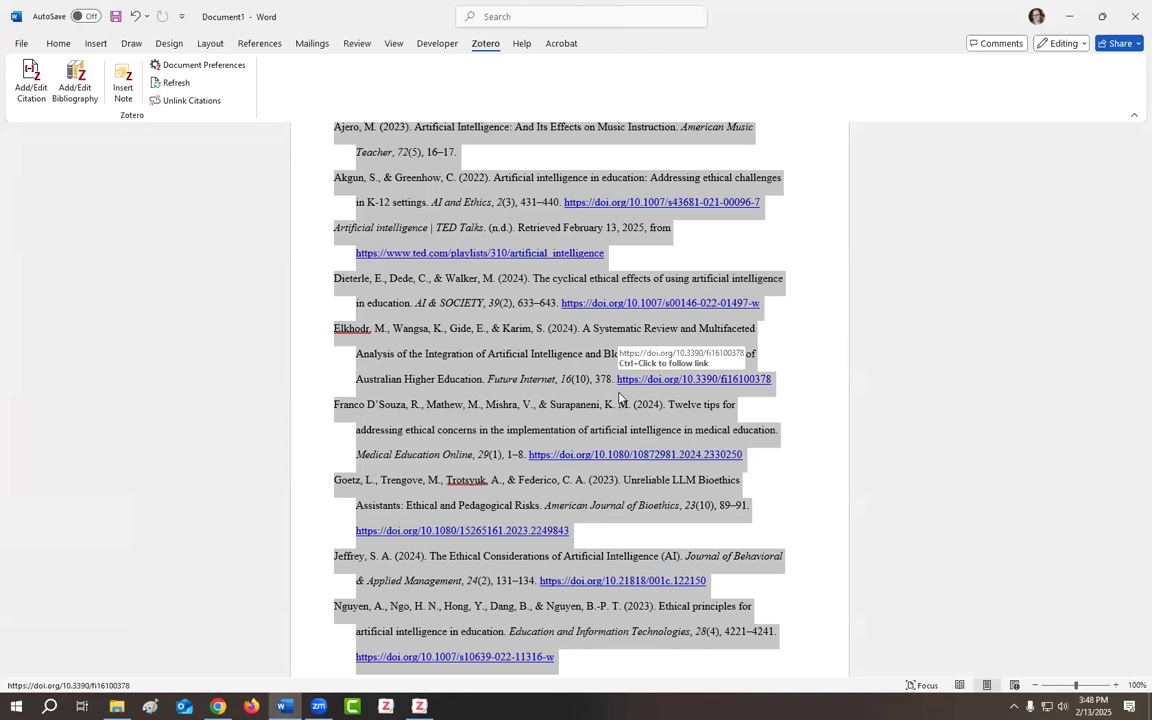
scroll(776, 430, up, 2)
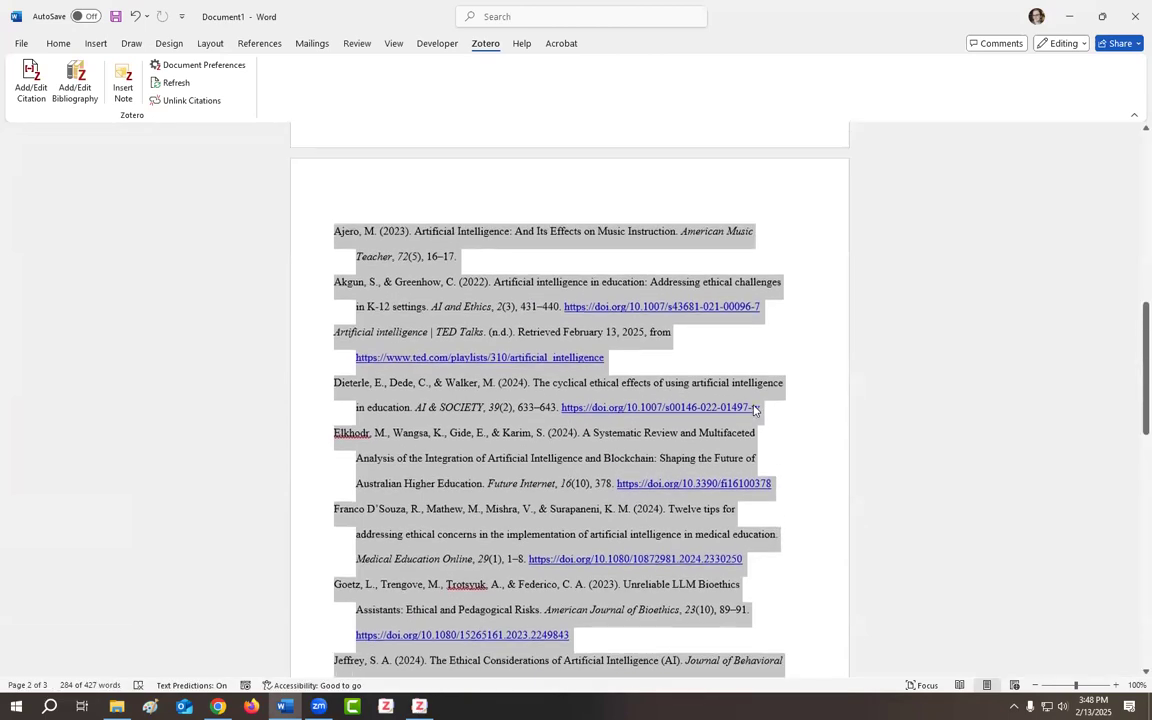
scroll(740, 405, up, 1)
scroll(718, 450, up, 3)
scroll(712, 488, up, 2)
scroll(700, 480, down, 6)
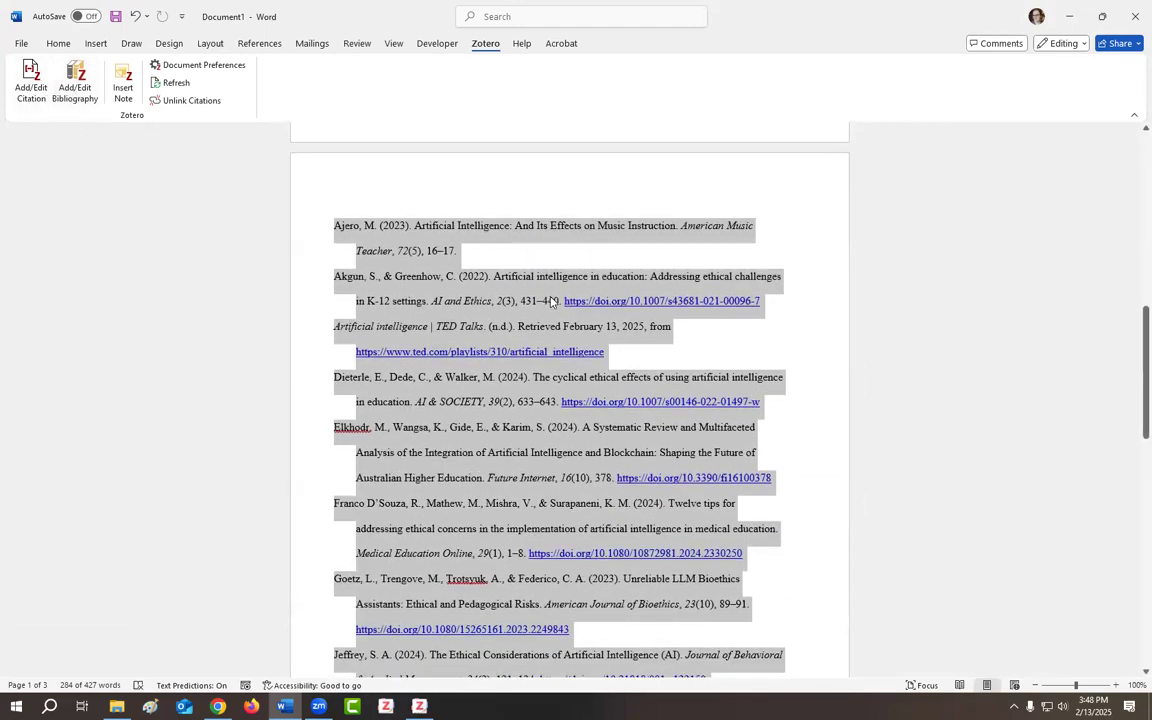
click(645, 332)
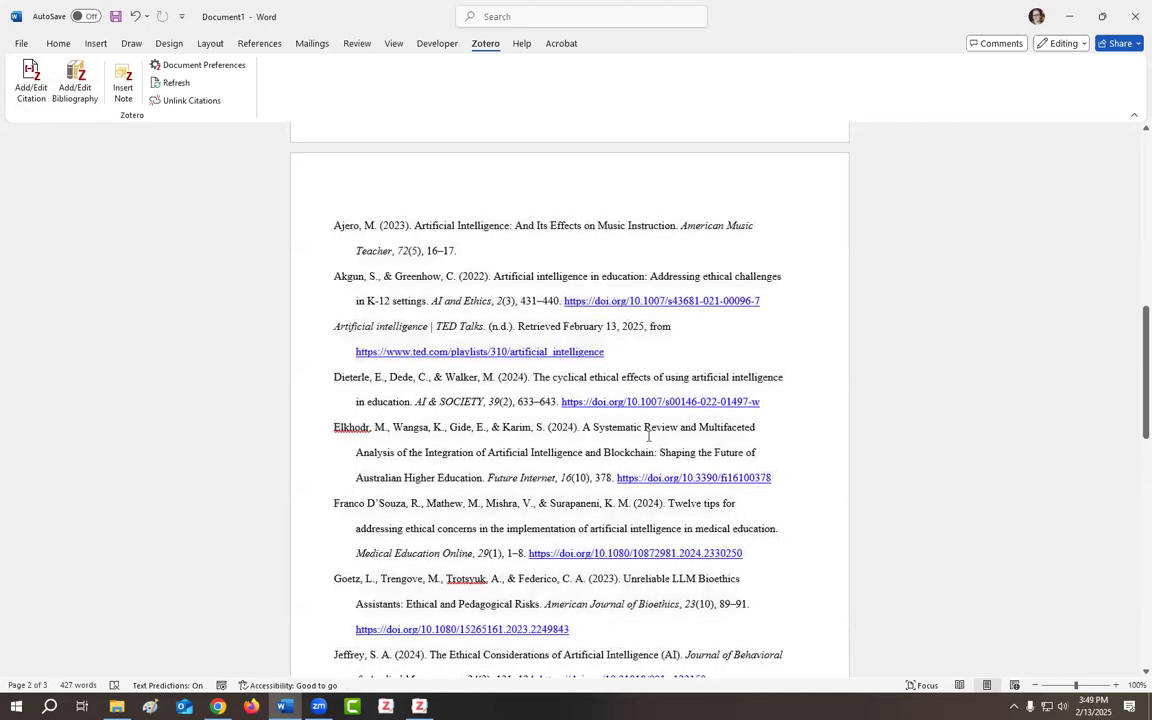
Review the References bibliography and the full list, then switch to the Canva workshop deck.
scroll(647, 484, up, 12)
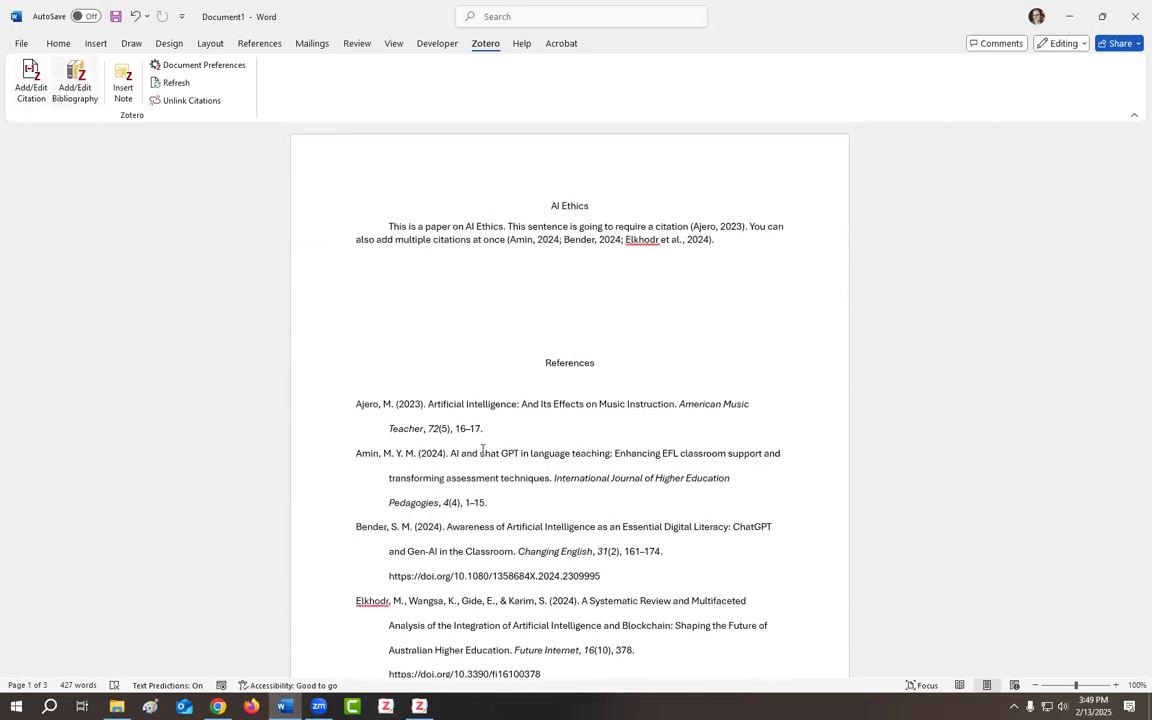
click(569, 361)
click(580, 386)
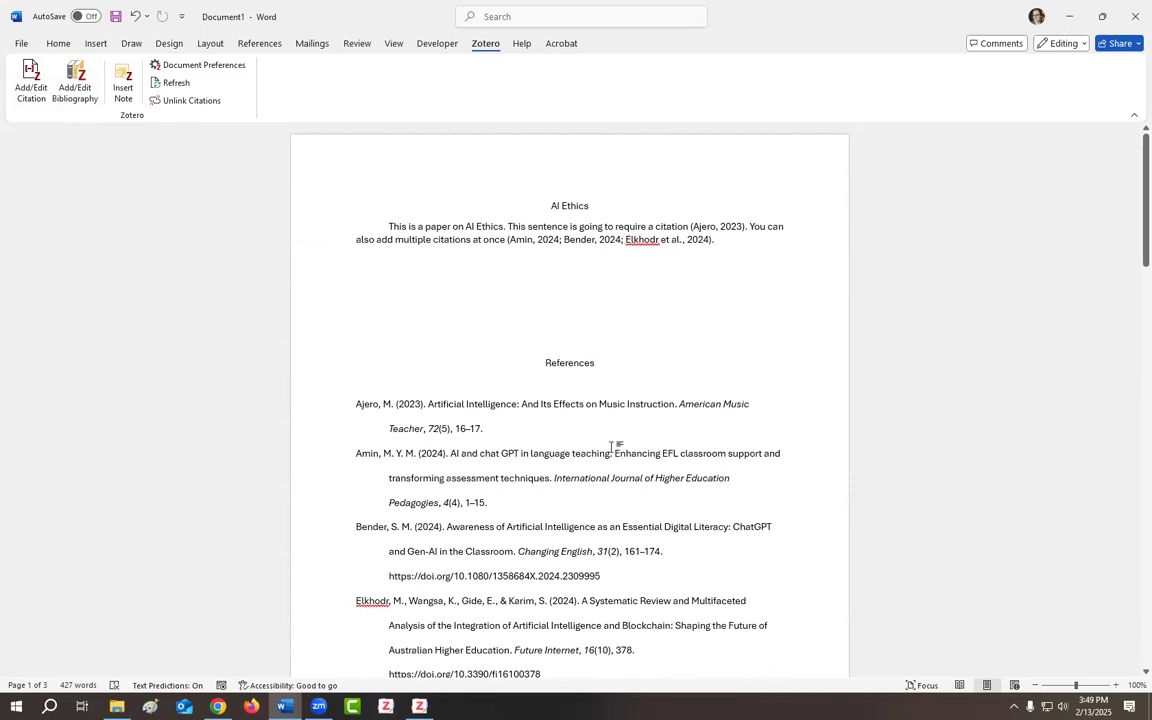
scroll(645, 425, down, 8)
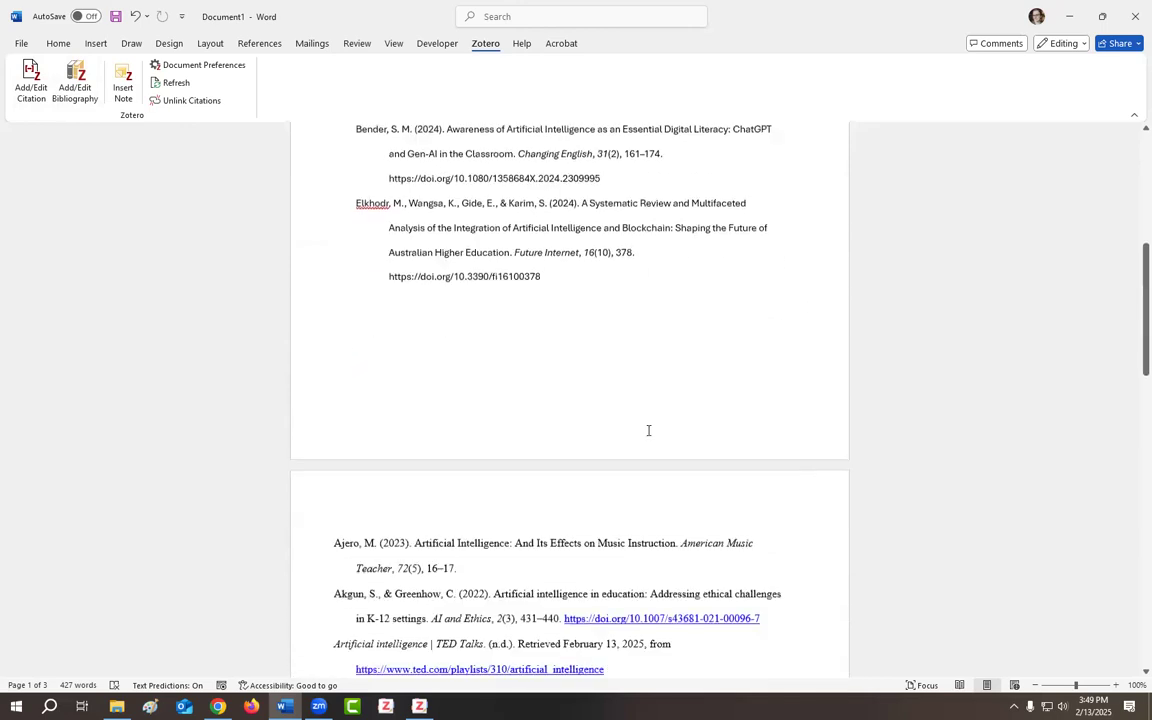
scroll(648, 430, down, 5)
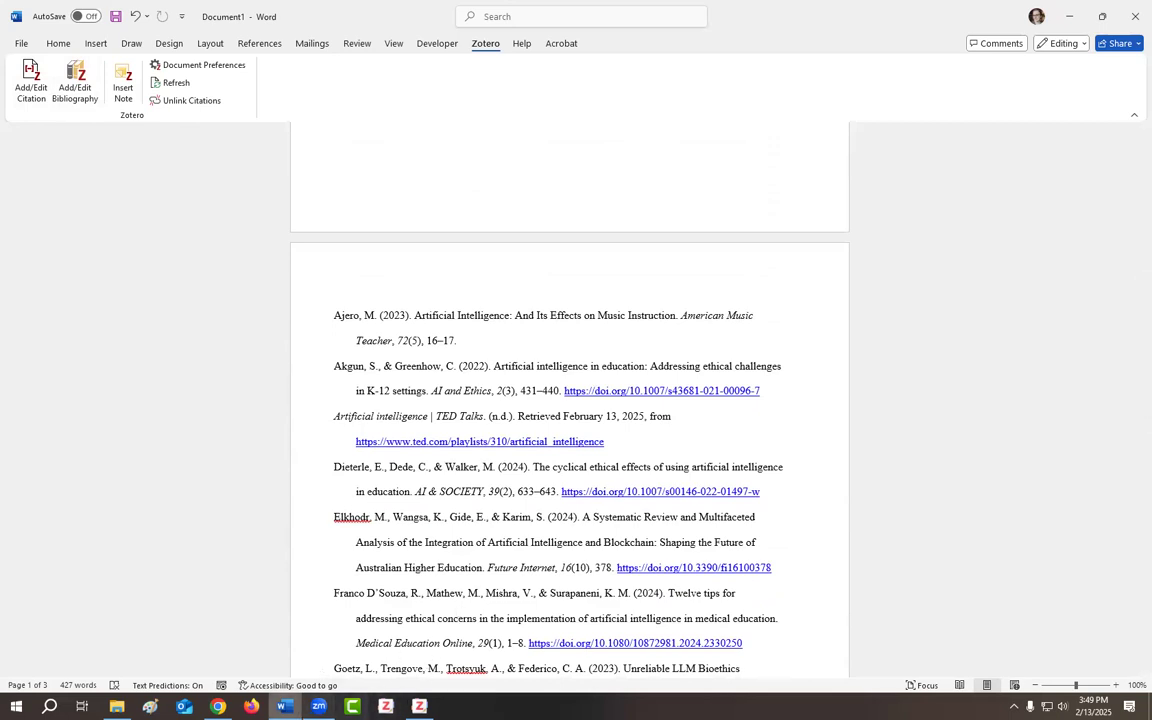
click(217, 706)
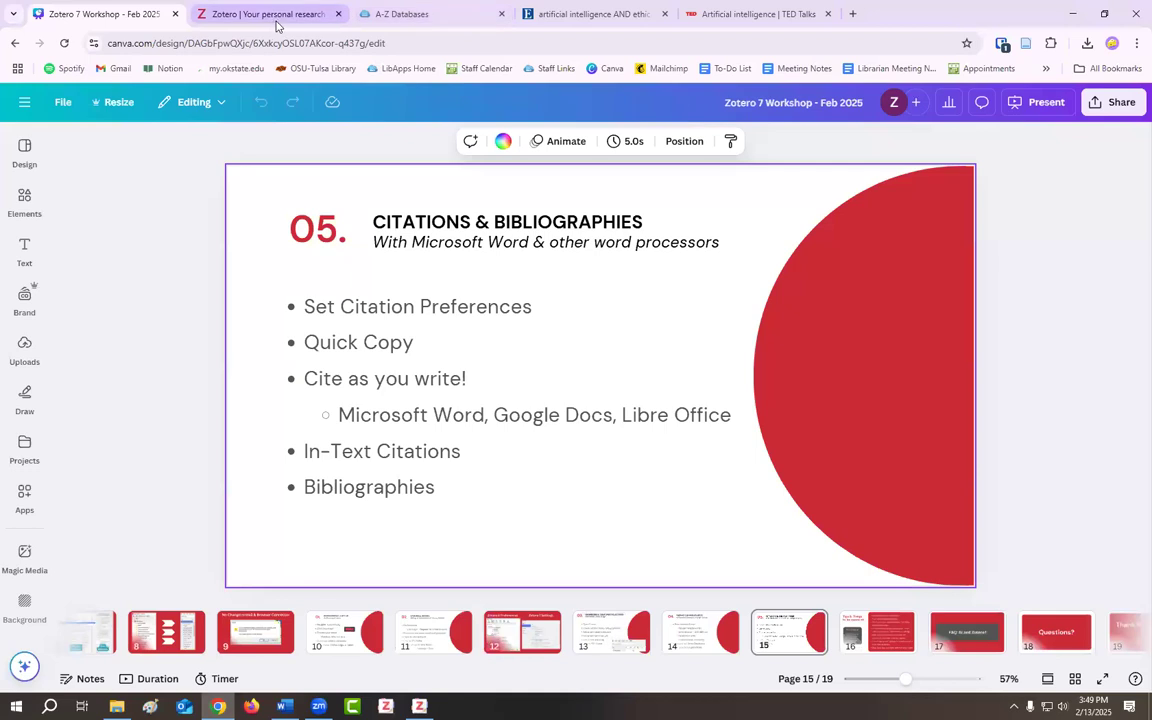
Present the Zotero 7 Workshop deck full screen and advance to 'Tips & Things to be aware of'.
click(1041, 102)
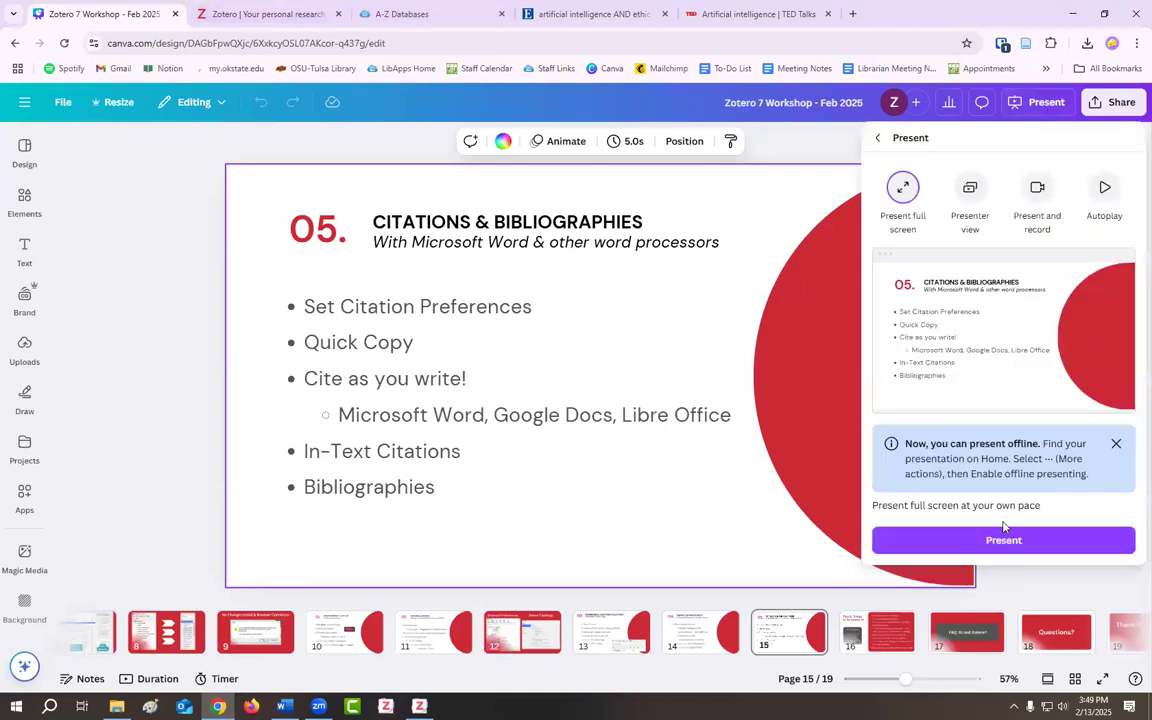
click(1003, 541)
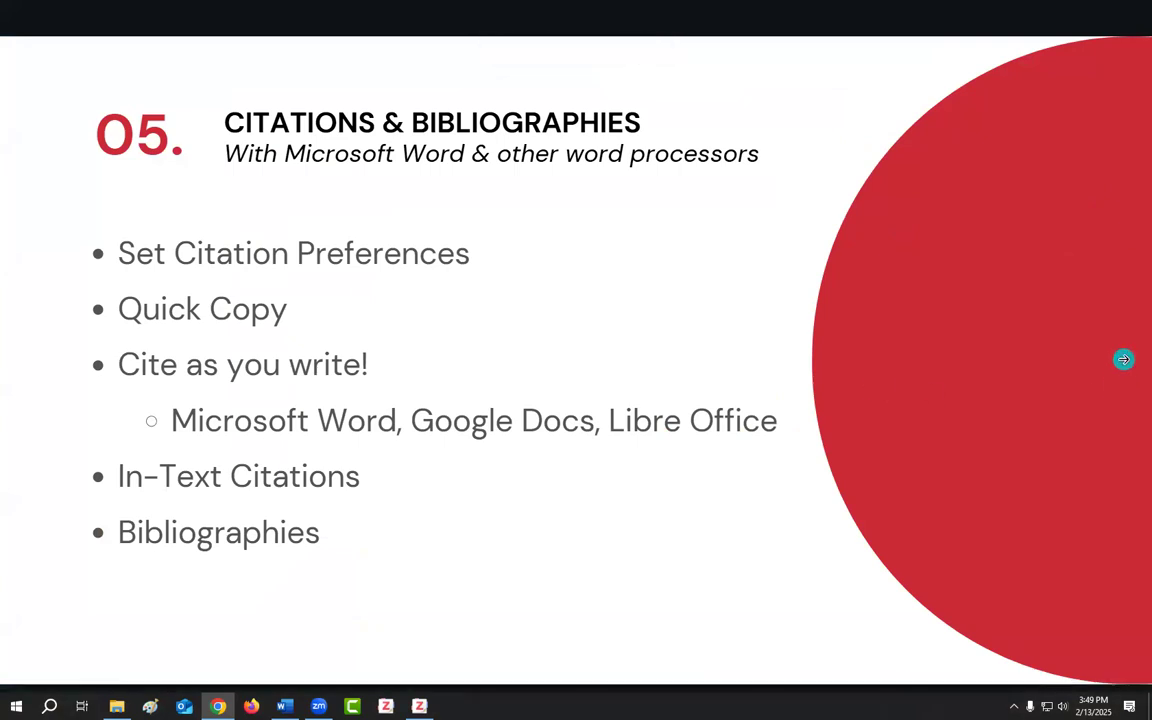
click(1124, 359)
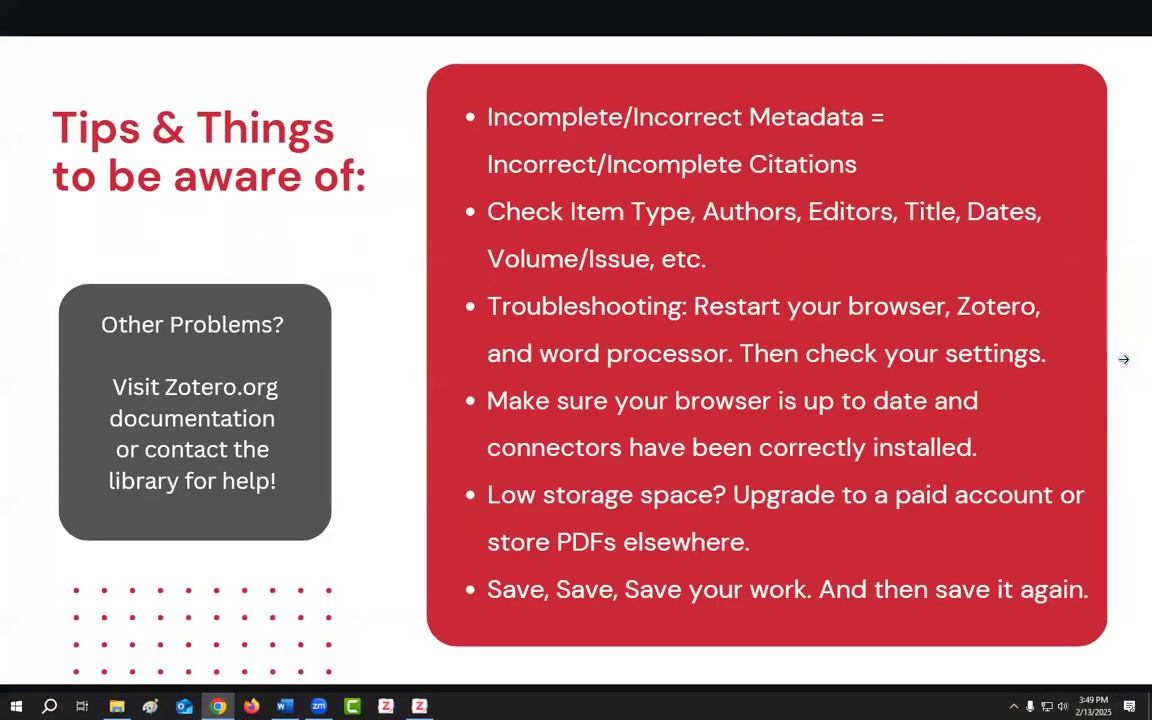